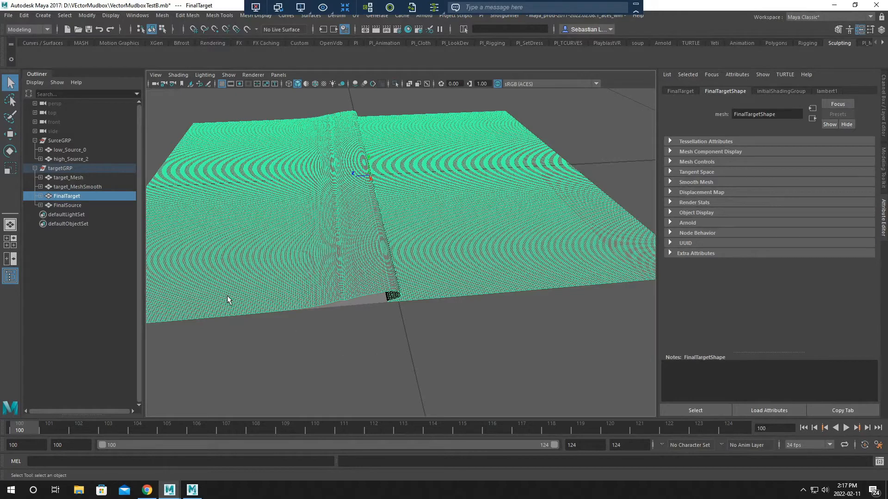
Clear the selection and open the UV Editor, placing it beside the perspective viewport
left_click_drag(286, 315, 410, 326)
left_click(392, 323)
right_click_drag(410, 326, 378, 285, "alt")
left_click_drag(378, 284, 356, 293, "alt")
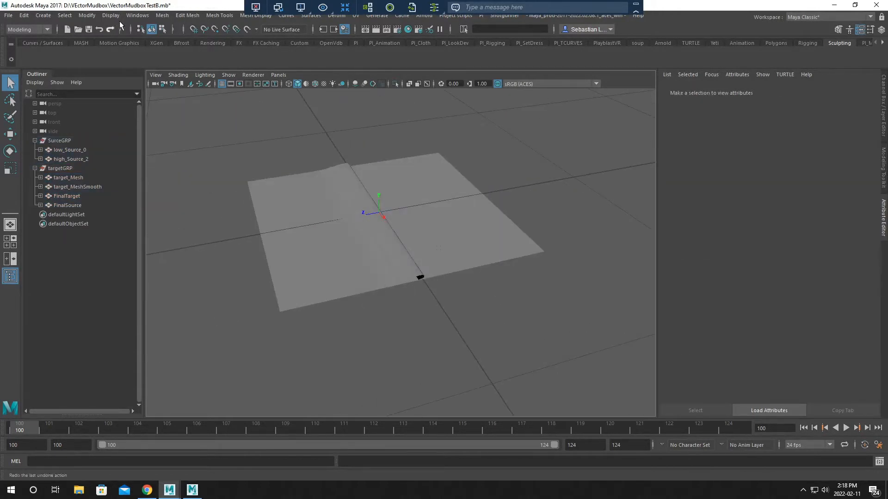
left_click(132, 15)
mouse_move(217, 56)
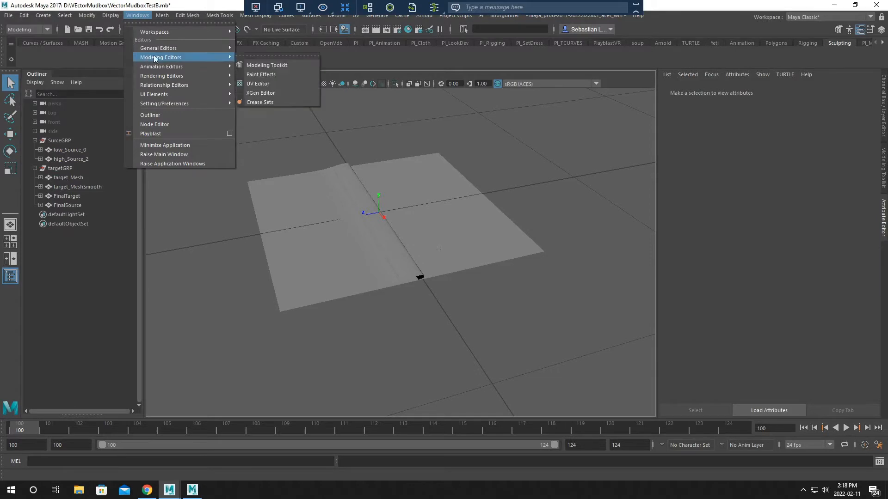
left_click(267, 84)
left_click_drag(298, 95, 702, 85)
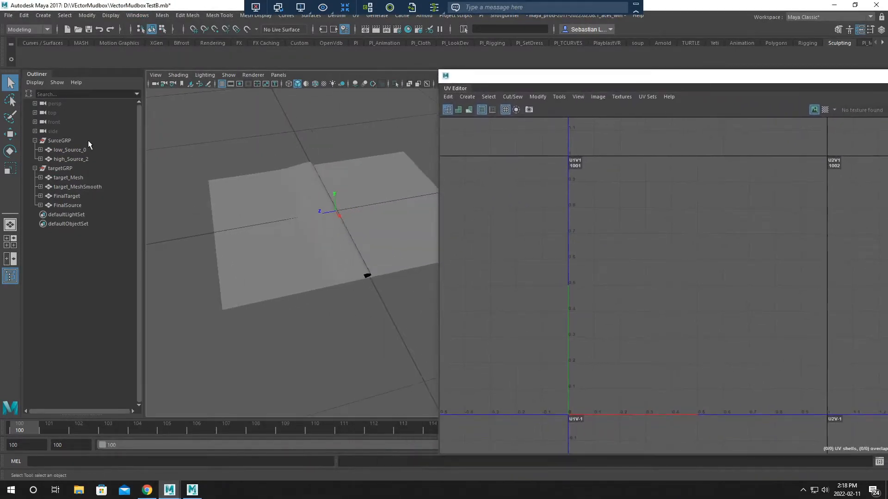
Isolate low_Source_0 in the viewport and examine its shape alongside its UV layout
left_click(67, 150)
key("f")
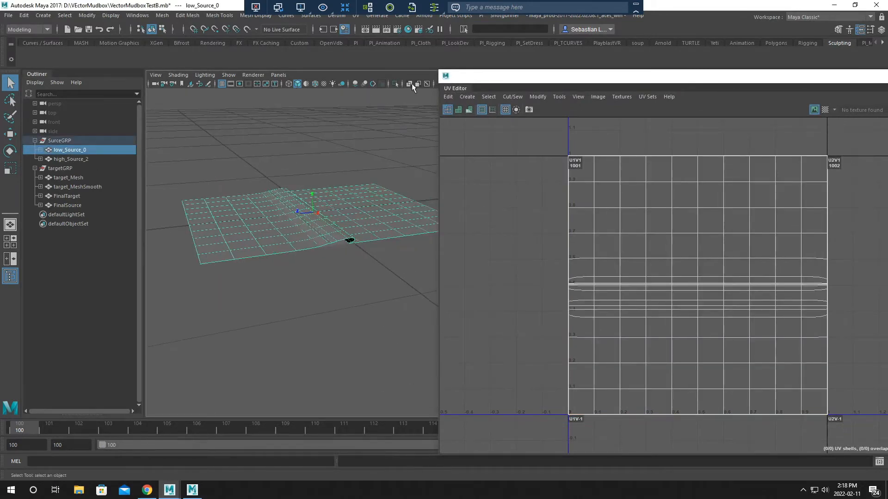
left_click(395, 83)
left_click_drag(325, 209, 339, 249, "alt")
left_click(342, 146)
left_click(312, 186)
right_click_drag(339, 250, 322, 227, "alt")
left_click_drag(322, 222, 249, 217, "alt")
Select high_Source_2 and examine its dense UV layout against the isolated surface from several angles
left_click(68, 158)
left_click_drag(313, 247, 281, 231, "alt")
middle_click_drag(290, 236, 279, 231, "alt")
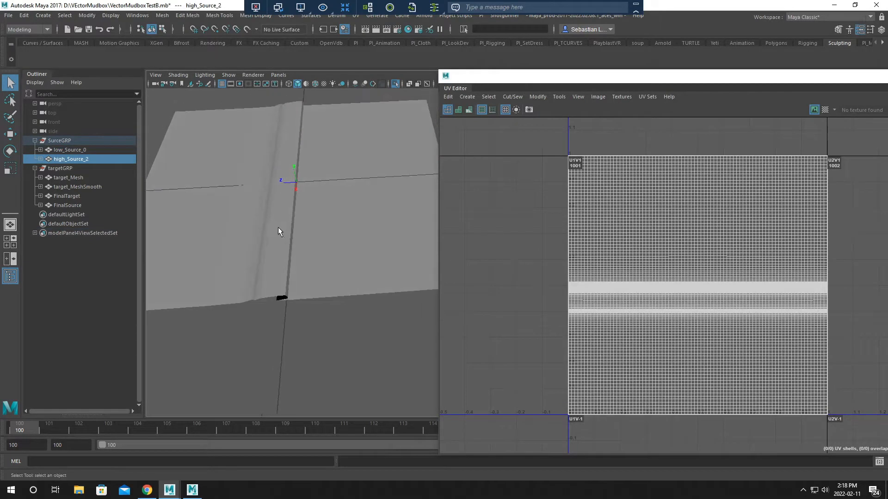
left_click_drag(311, 251, 280, 197, "alt")
middle_click_drag(280, 197, 294, 244, "alt")
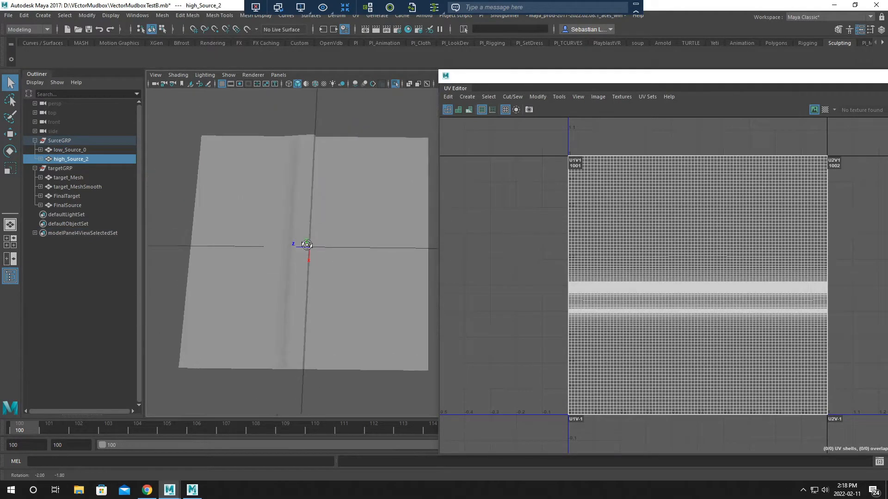
left_click_drag(294, 244, 320, 247, "alt")
right_click_drag(320, 248, 322, 217, "alt")
left_click_drag(322, 222, 293, 179, "alt")
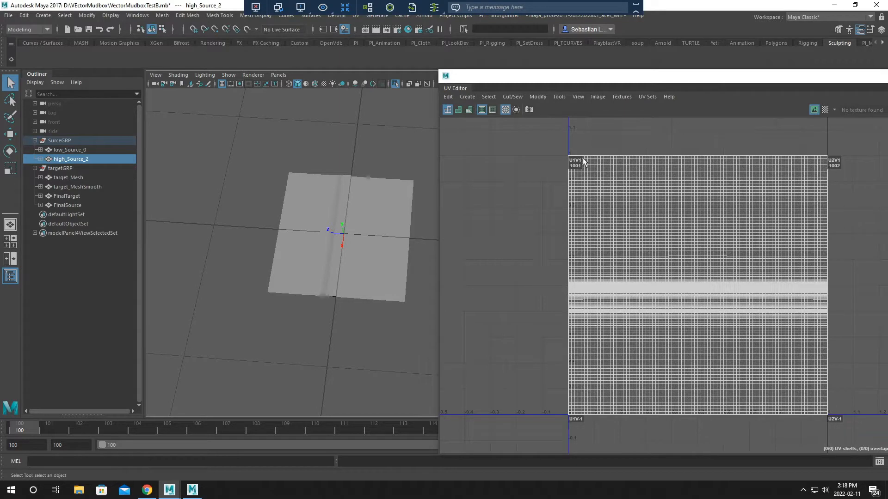
left_click_drag(271, 302, 343, 313, "alt")
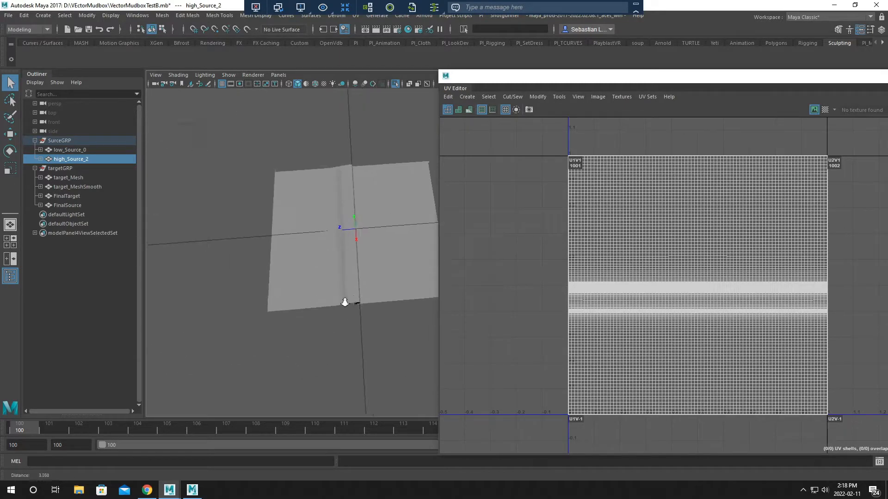
Reselect low_Source_0 and inspect its wireframe around the central ridge
left_click(343, 310)
middle_click_drag(376, 349, 382, 341, "alt")
scroll(375, 328, "up", 3)
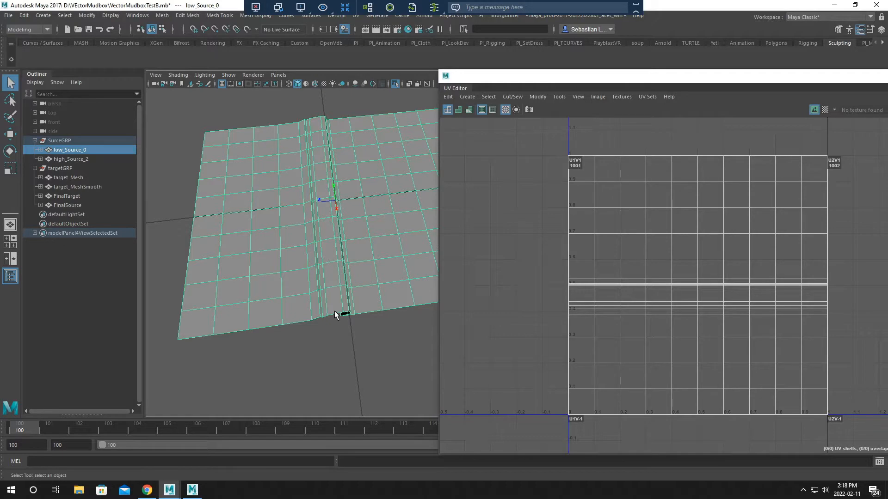
left_click_drag(292, 300, 262, 262, "alt")
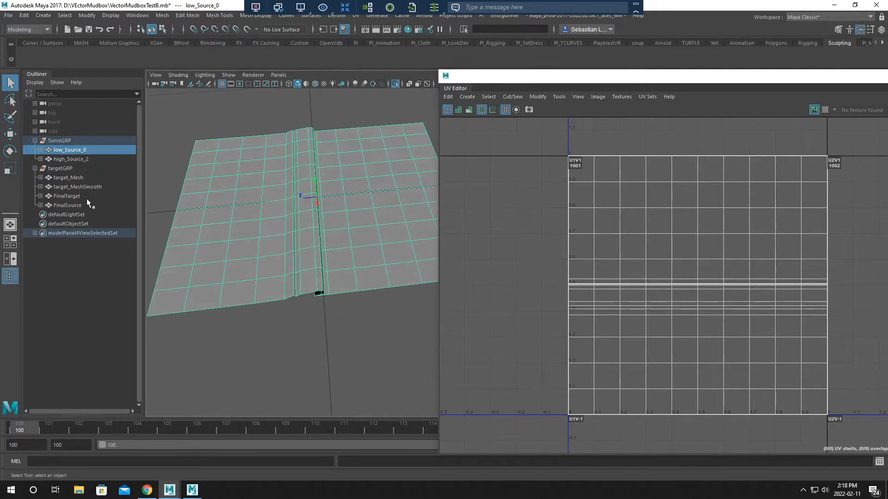
Turn off viewport isolation and compare the FinalSource and FinalTarget meshes and their UVs
left_click(87, 204)
left_click_drag(295, 234, 277, 210, "alt")
left_click(396, 84)
left_click(396, 84)
left_click(396, 83)
left_click(73, 196)
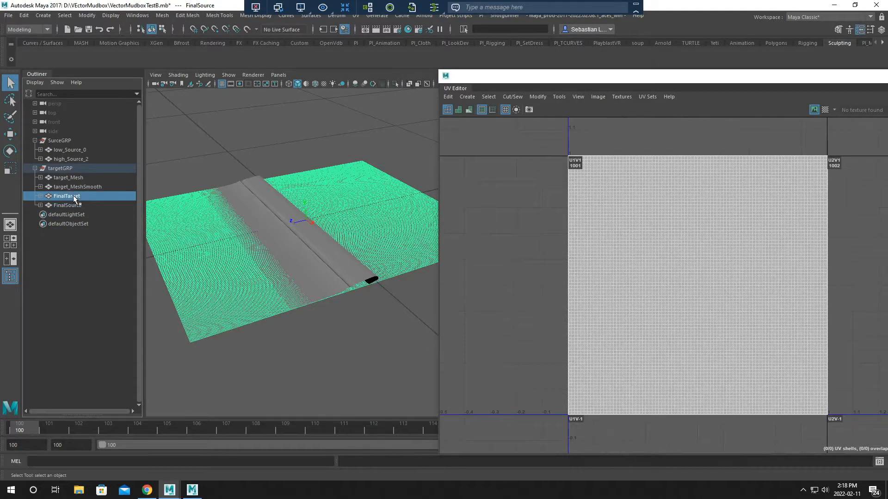
left_click_drag(319, 237, 301, 235, "alt")
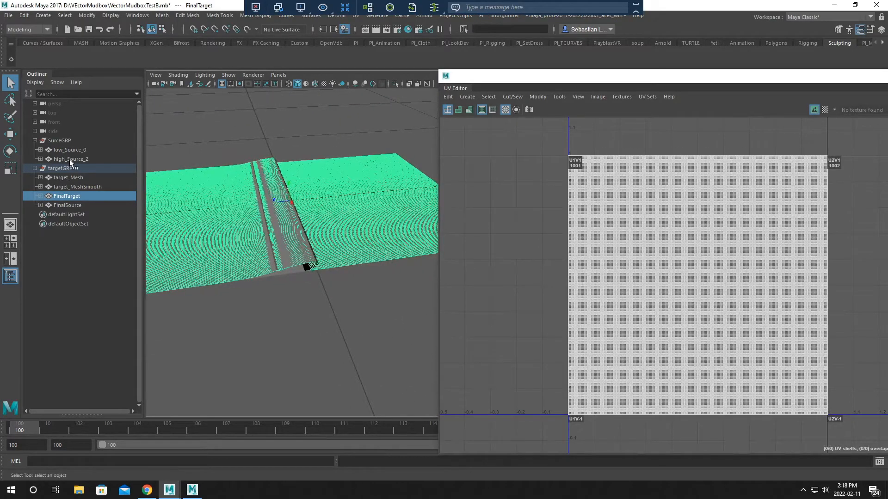
Set Transfer Attributes for high_Source_2 to FinalSource: vertex position and normal on, UV and color sets off, sample space UV
left_click(70, 159)
left_click(72, 205)
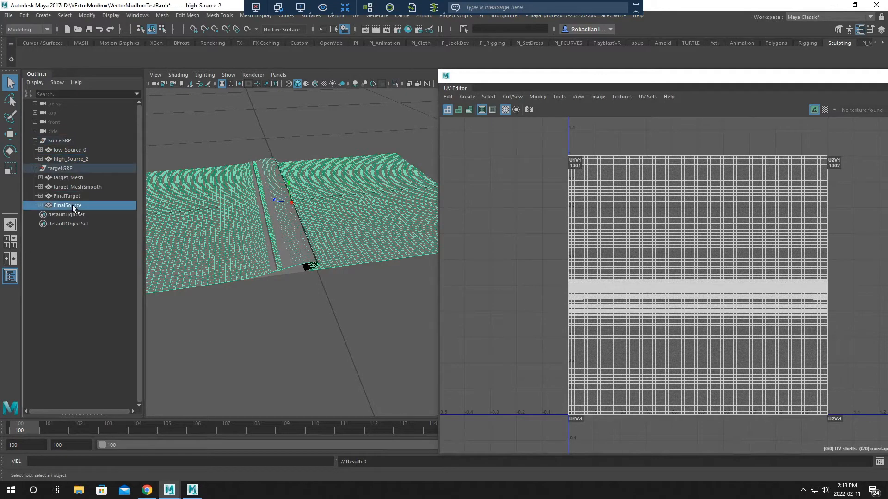
left_click(73, 160)
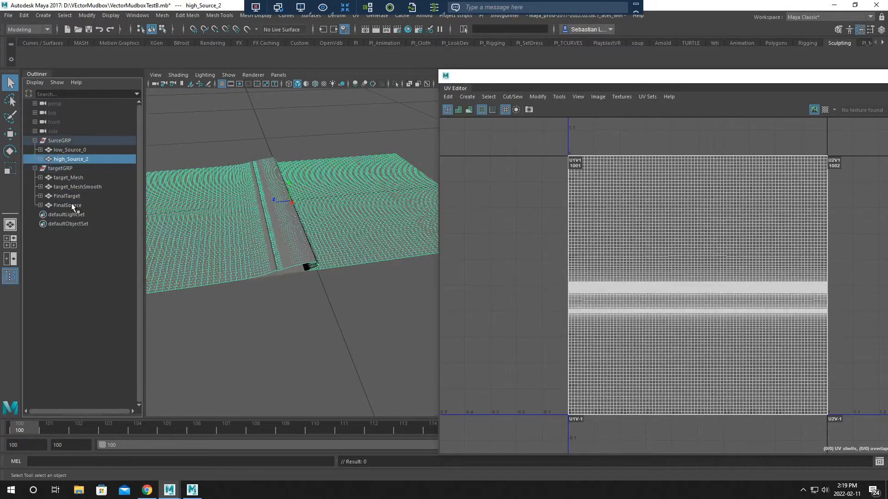
left_click(72, 204, "ctrl")
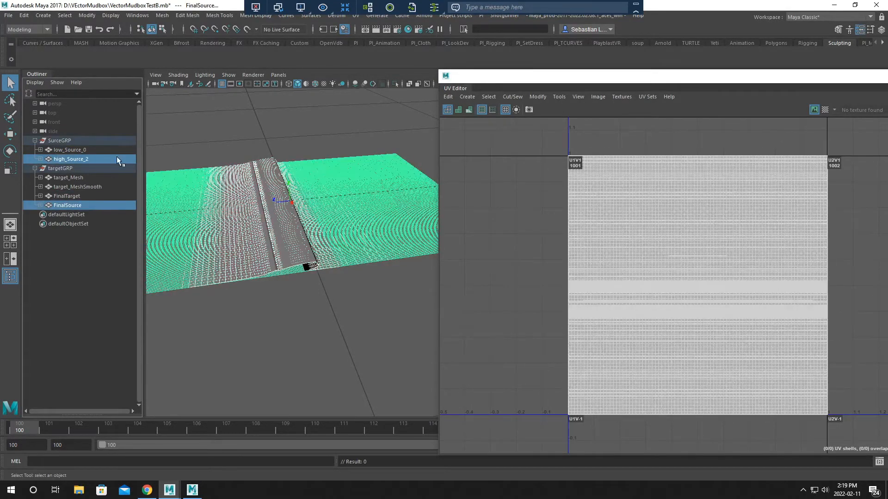
left_click(162, 15)
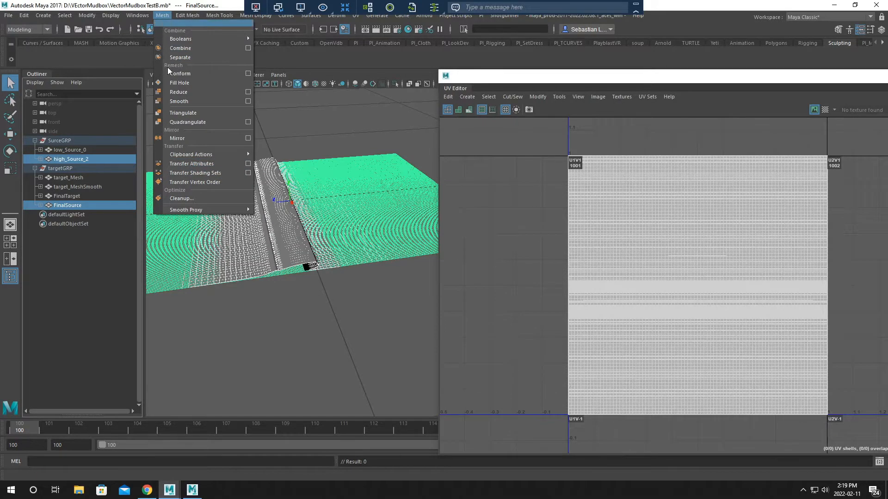
left_click(248, 163)
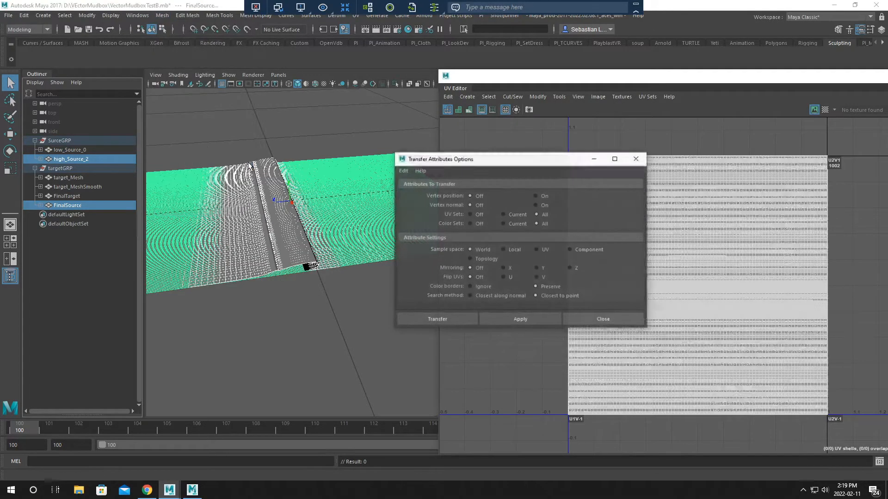
left_click(544, 199)
left_click(545, 207)
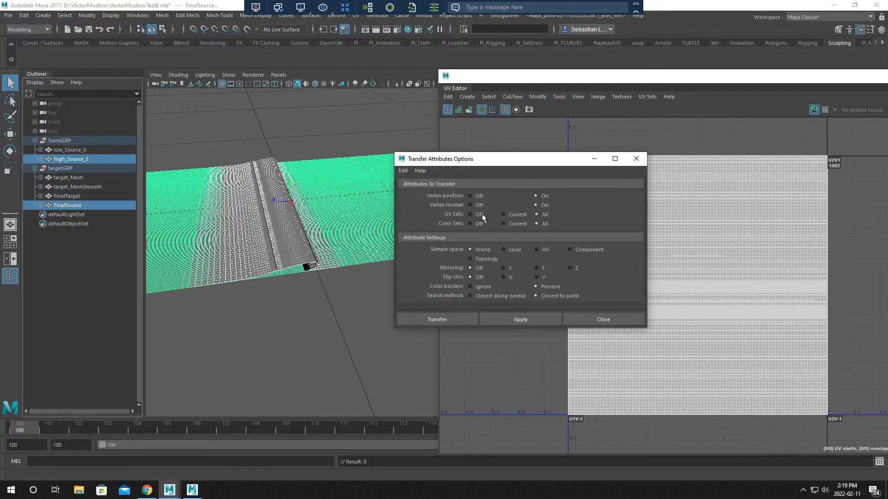
left_click(474, 215)
left_click(473, 223)
left_click(537, 250)
Isolate high_Source_2 and FinalSource, and apply the attribute transfer with high_Source_2 as the source
left_click_drag(272, 259, 247, 207, "alt")
right_click_drag(235, 238, 240, 240, "alt")
left_click(85, 160)
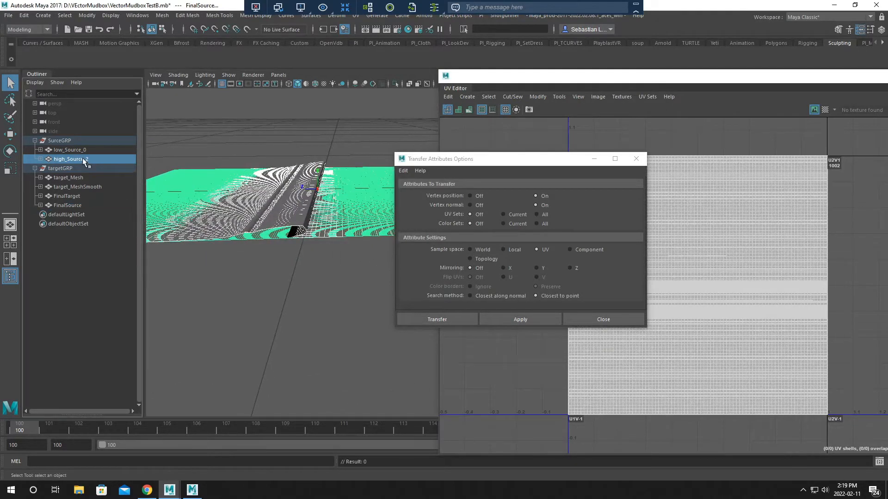
left_click(74, 205, "ctrl")
left_click_drag(257, 240, 265, 235, "alt")
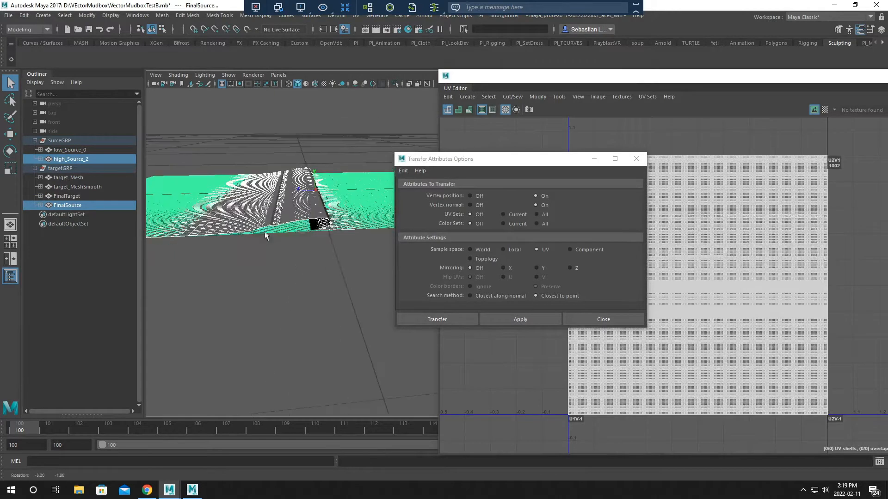
left_click(395, 82)
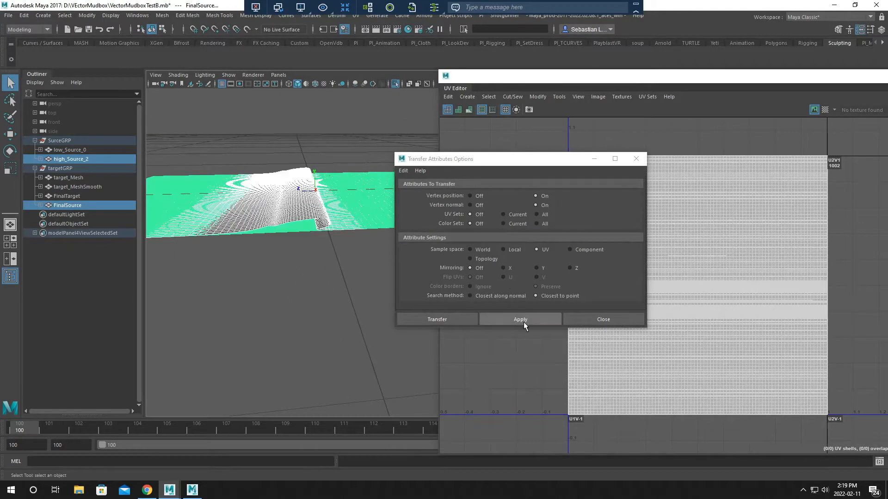
left_click(519, 321)
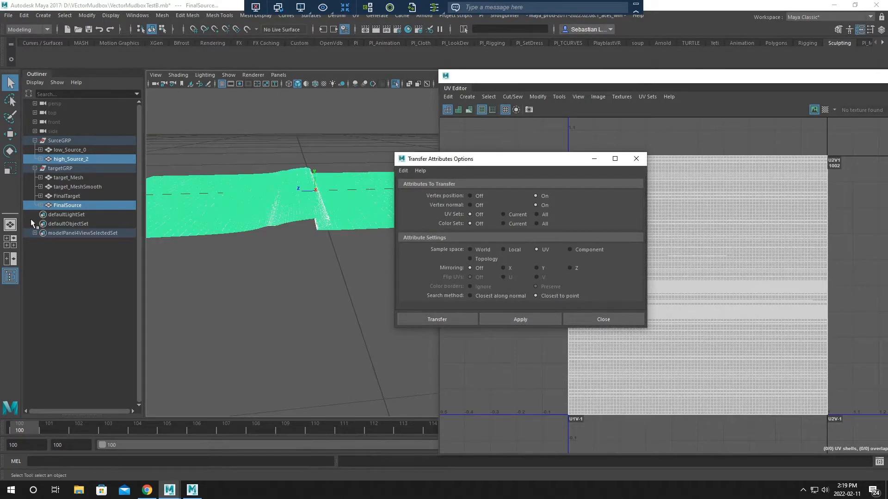
Export only the FinalSource mesh to the Desktop as an OBJ file named ReconstructME
left_click(62, 206)
left_click_drag(295, 257, 224, 181, "alt")
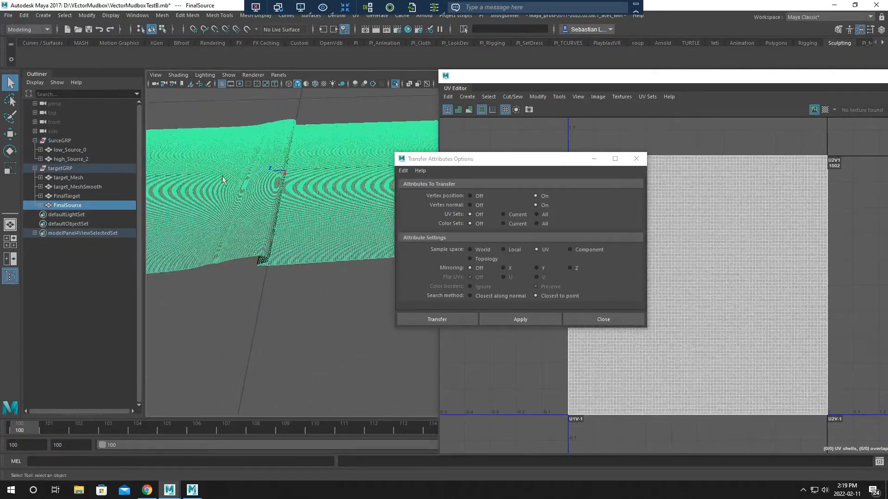
left_click(8, 18)
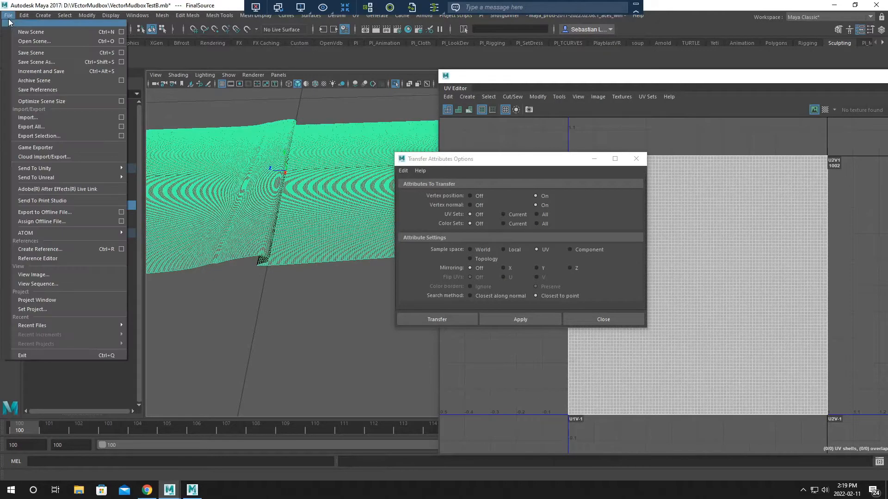
left_click(34, 137)
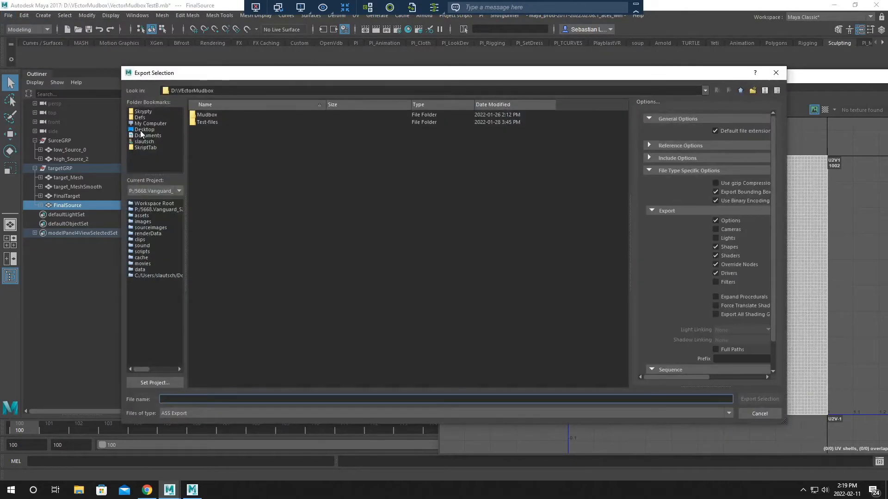
left_click(143, 130)
left_click(188, 414)
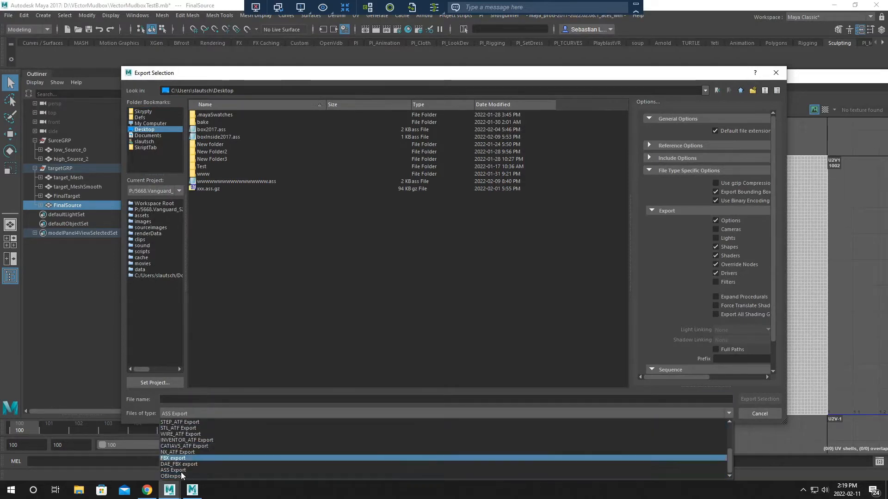
left_click(178, 475)
left_click(207, 400)
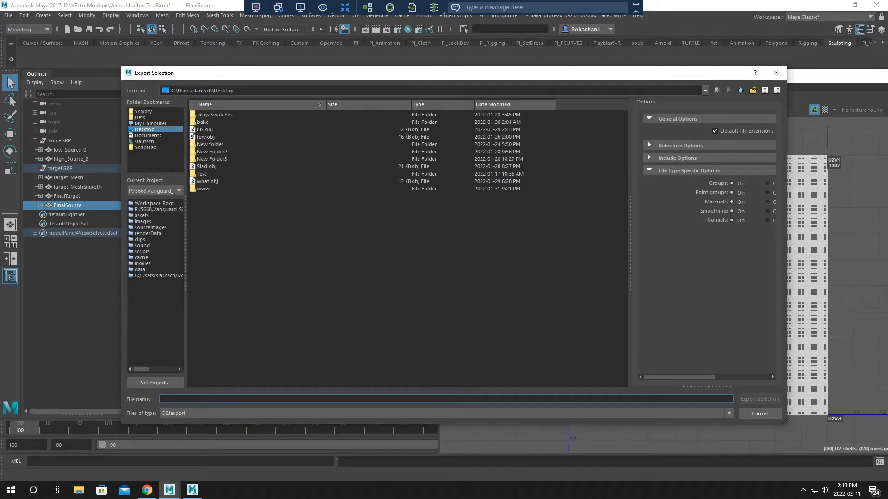
type("Re")
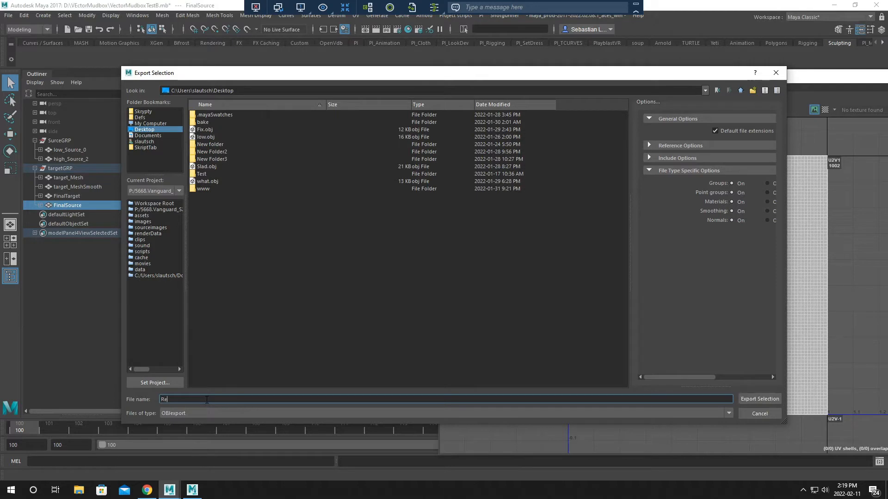
type("constructME")
left_click(765, 399)
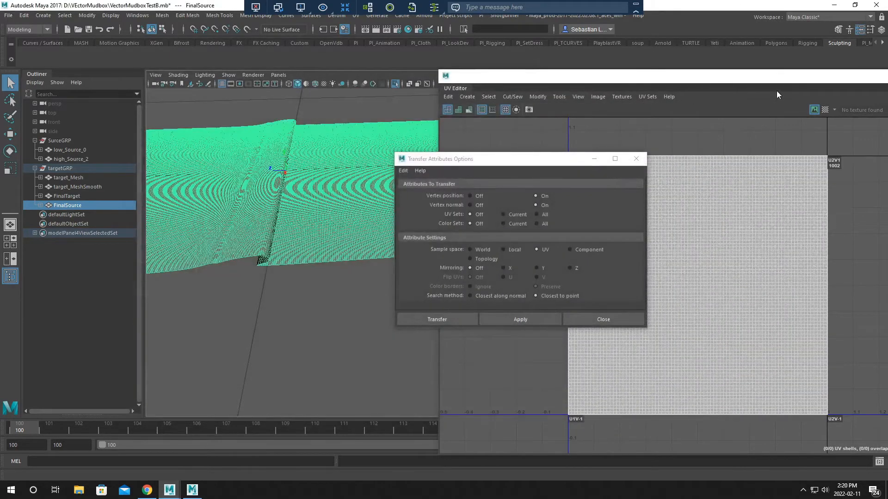
Examine FinalSource's UVs and the surrounding UDIM tiles in the UV Editor, and minimize the editor
left_click_drag(709, 76, 503, 71)
scroll(502, 198, "down", 4)
middle_click_drag(569, 224, 371, 239, "alt")
scroll(448, 234, "down", 1)
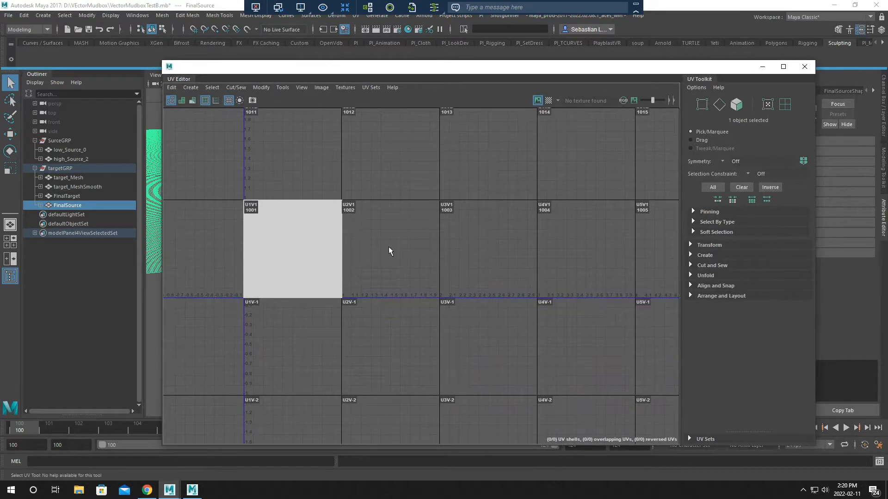
middle_click_drag(512, 239, 213, 265, "alt")
scroll(366, 229, "down", 2)
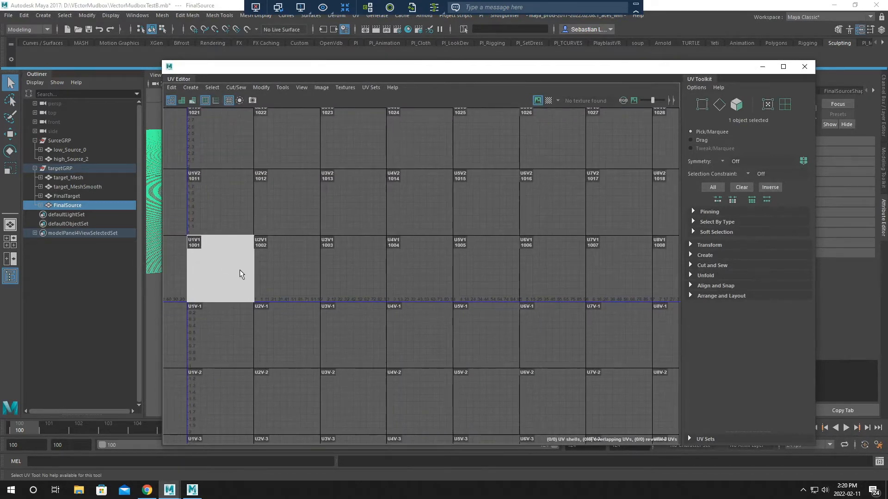
middle_click_drag(454, 229, 487, 210, "alt")
scroll(458, 211, "down", 1)
middle_click_drag(431, 213, 401, 236, "alt")
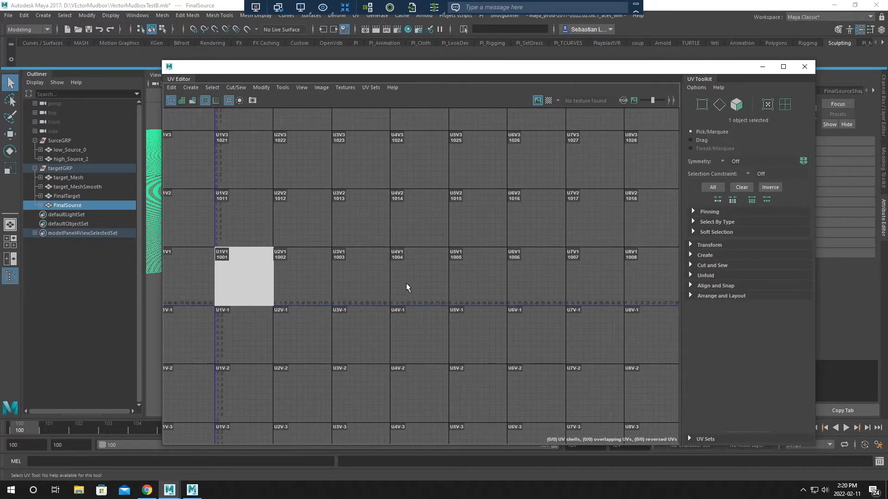
middle_click_drag(274, 292, 350, 278, "alt")
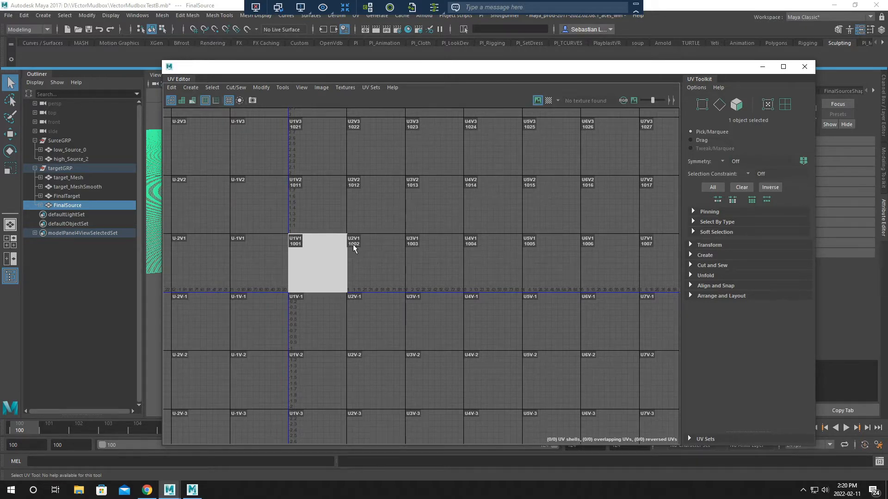
scroll(352, 244, "up", 3)
middle_click_drag(290, 252, 316, 254, "alt")
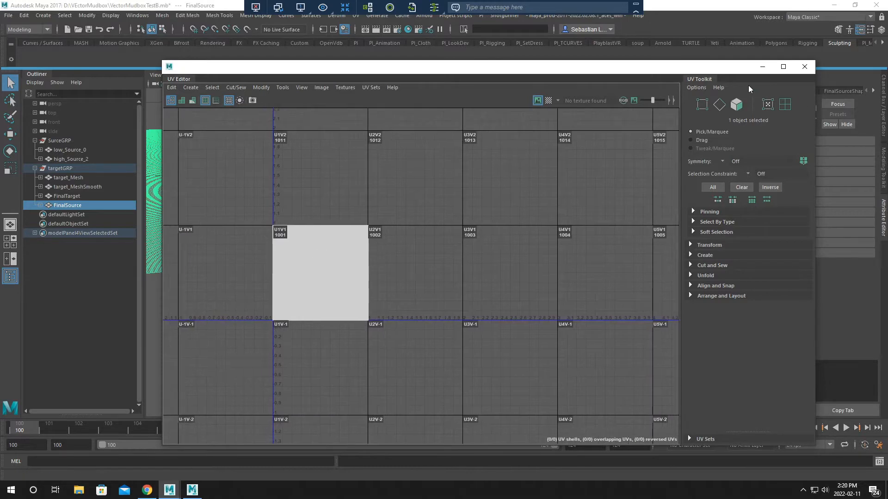
left_click(761, 68)
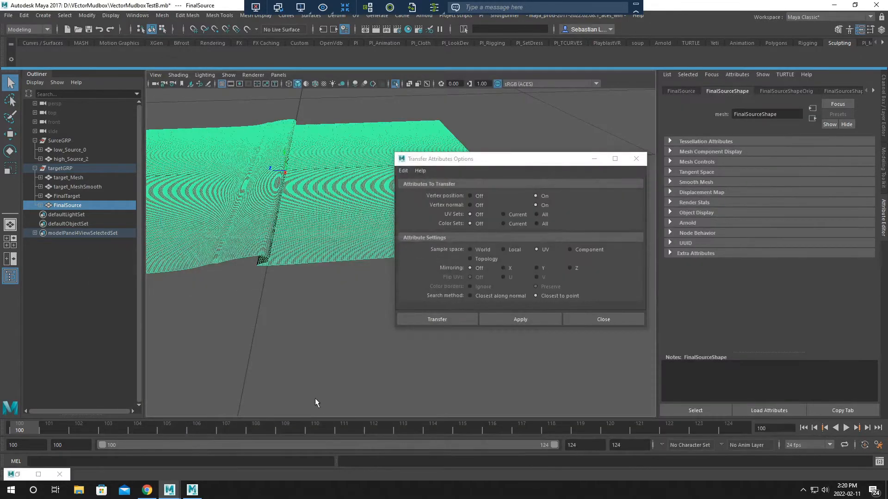
Switch to Mudbox and keep all the meshes flagged with problems in the pending import
left_click(199, 494)
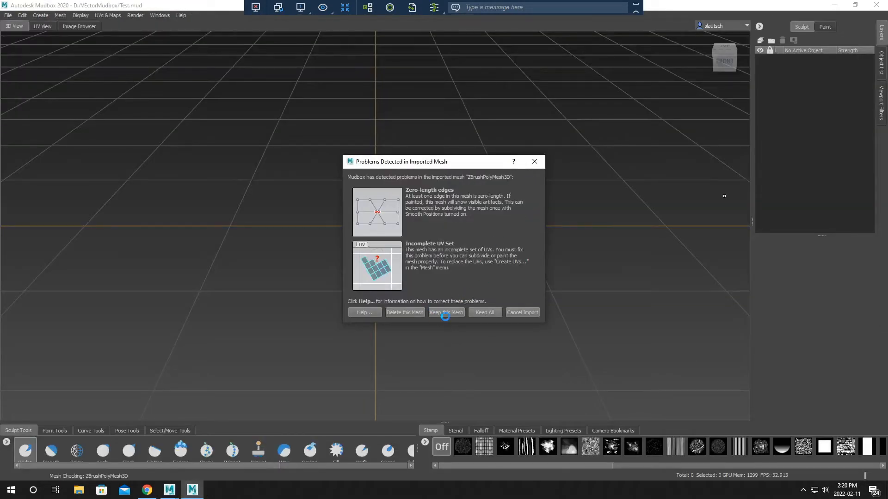
left_click(485, 313)
left_click(529, 266)
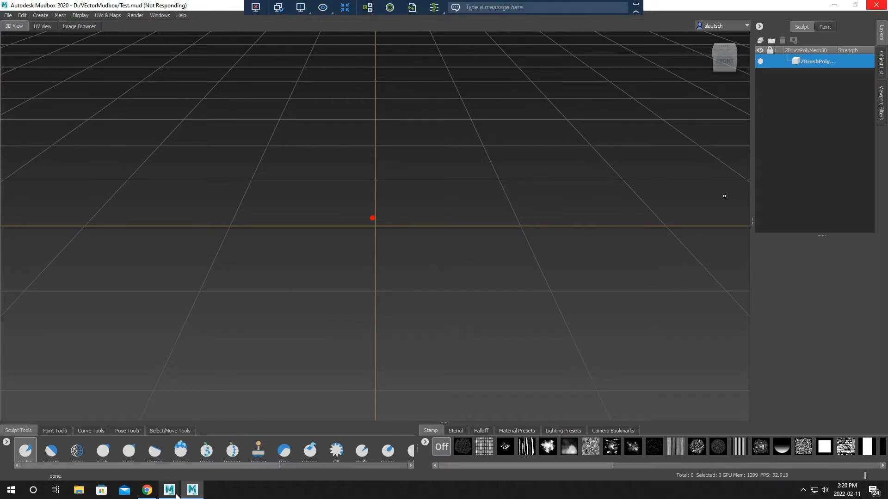
Switch to the Maya session containing FinalSource and start a new scene without saving the changes
mouse_move(176, 494)
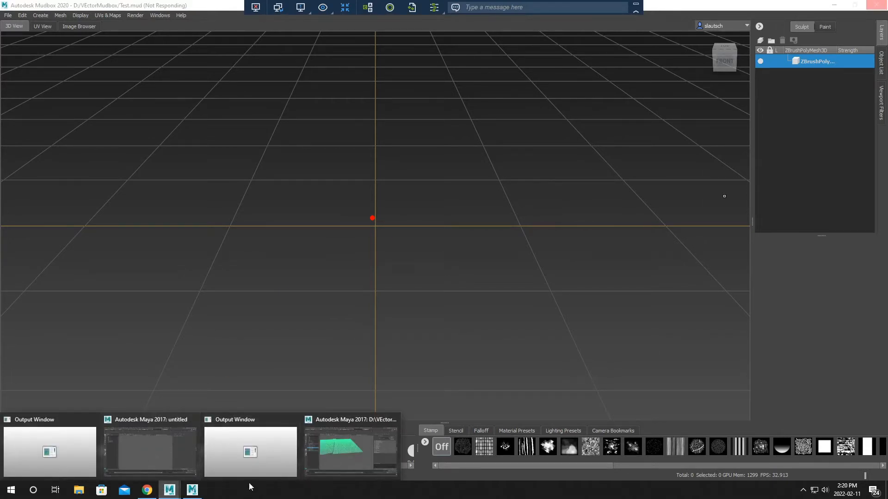
left_click(337, 448)
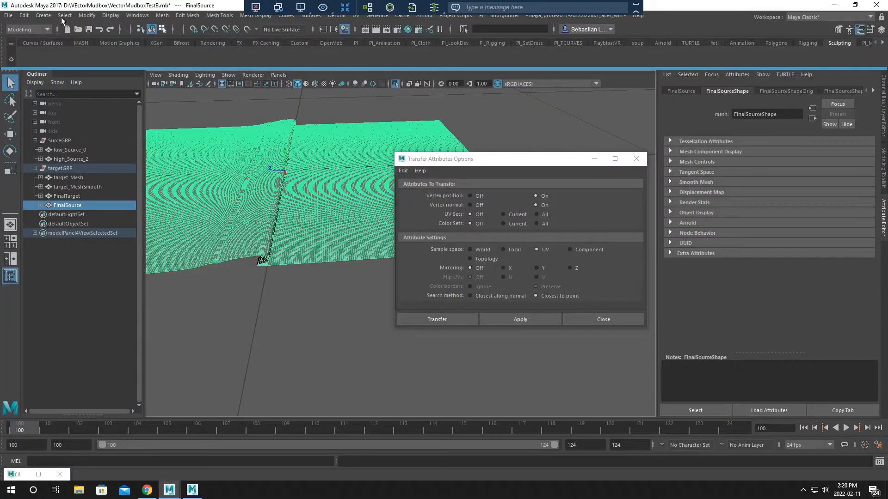
left_click(9, 15)
left_click(28, 33)
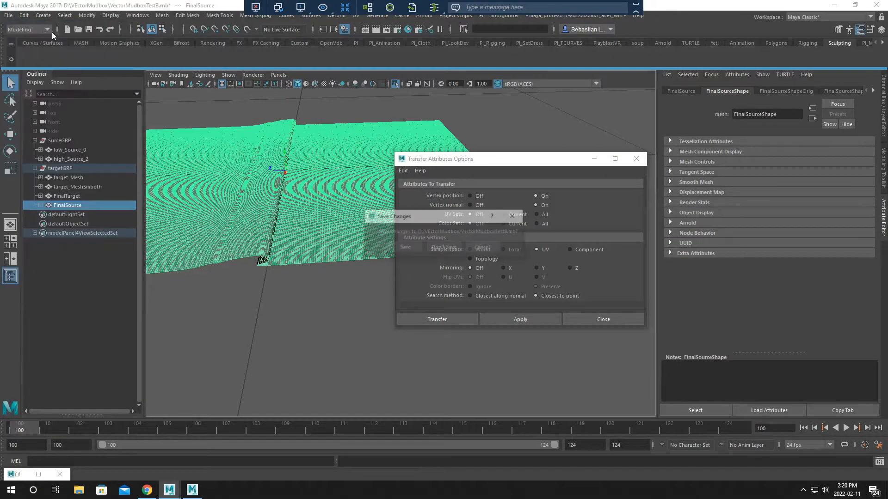
left_click(451, 250)
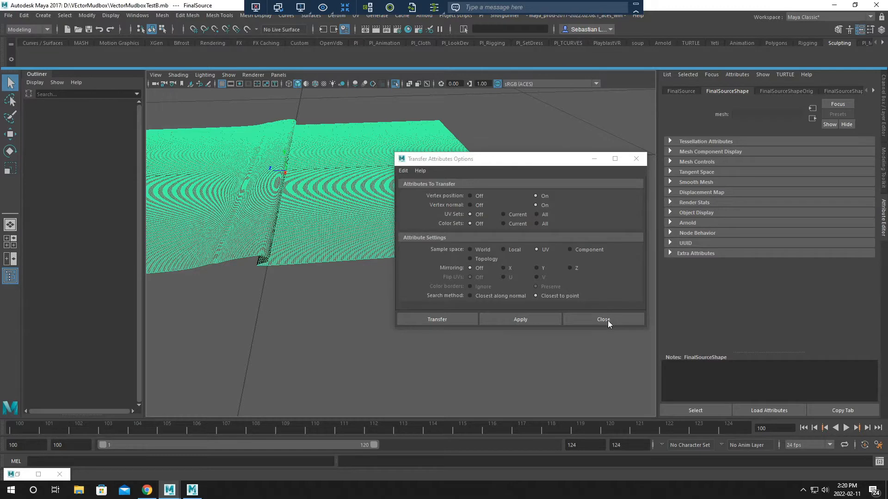
Switch to Mudbox, replace the pants scene with a new empty scene without saving, and dismiss the welcome window
left_click(192, 491)
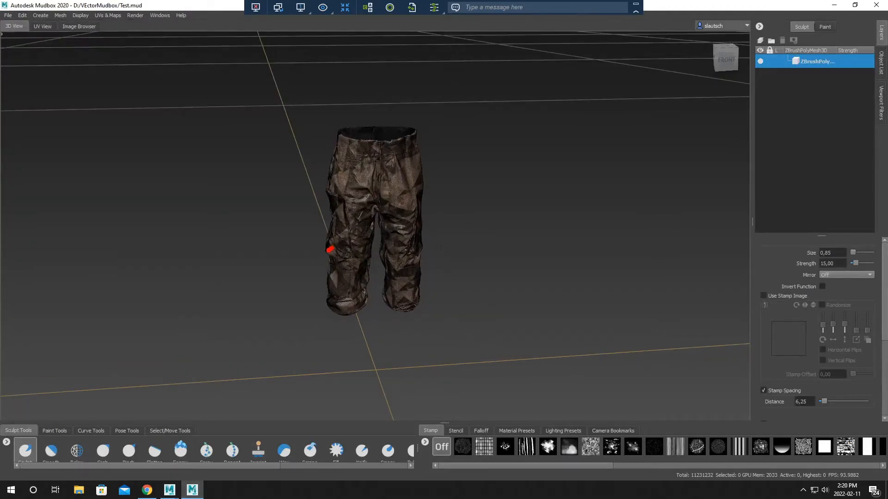
left_click(7, 18)
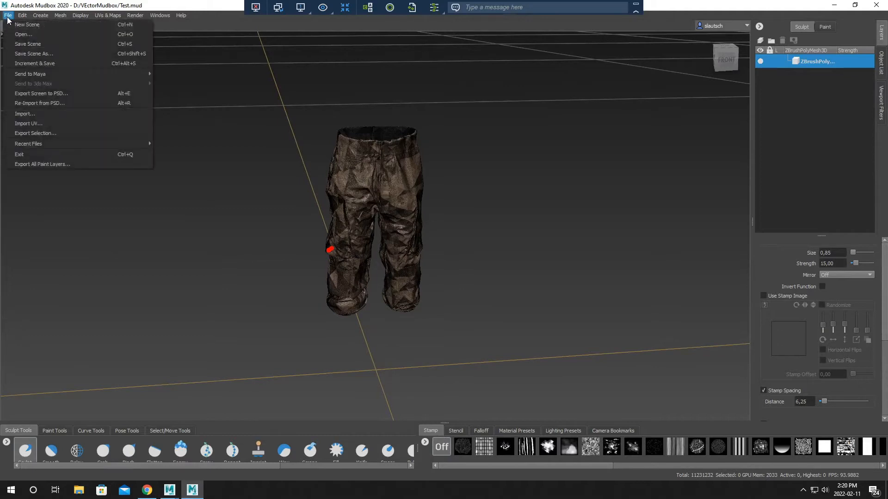
key("Escape")
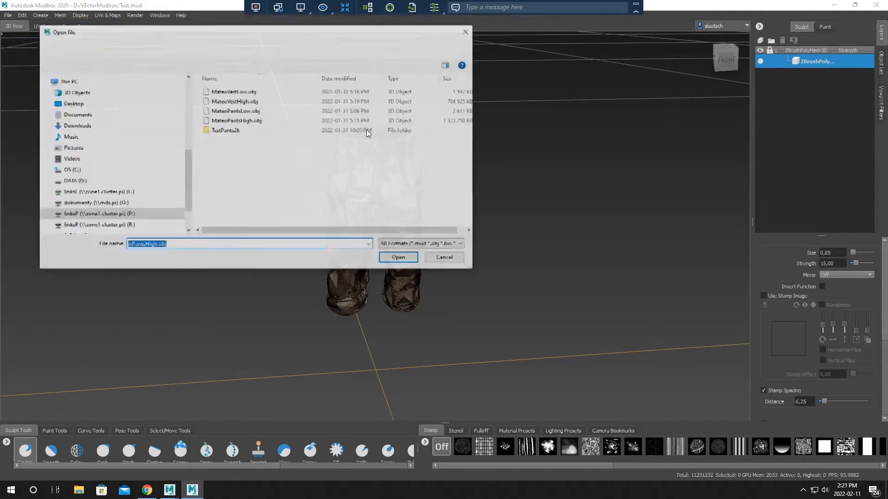
key("Escape")
left_click(13, 16)
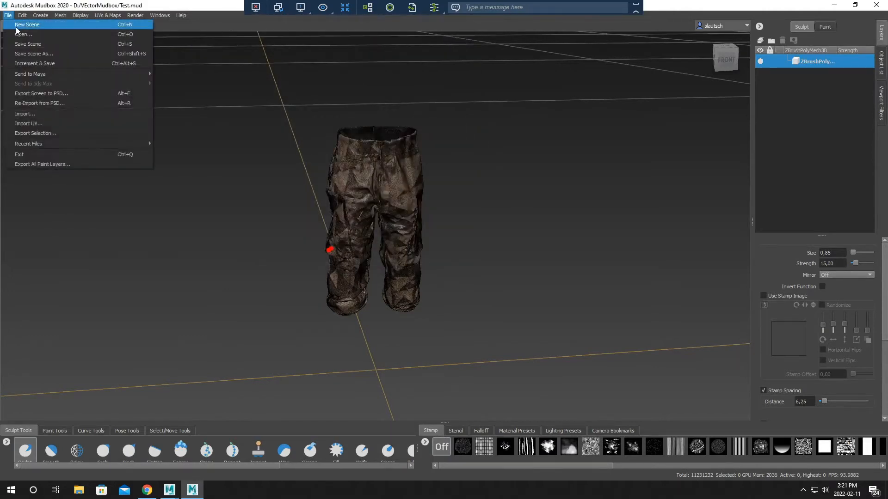
left_click(23, 25)
left_click(443, 252)
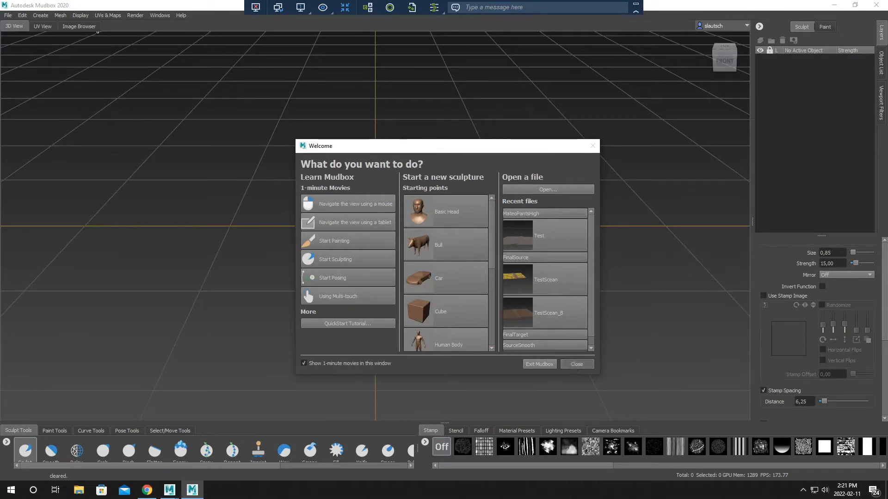
left_click(576, 364)
Import ReconstructME.obj from the Desktop into the empty scene
left_click(8, 15)
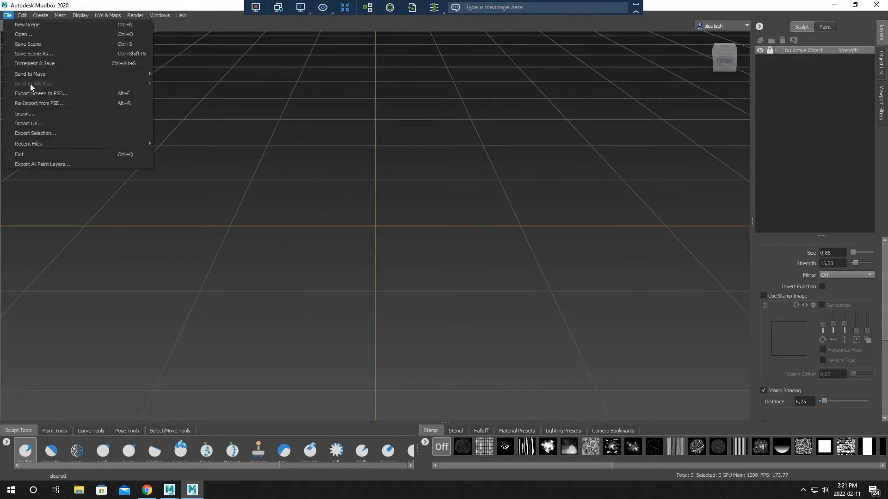
left_click(34, 115)
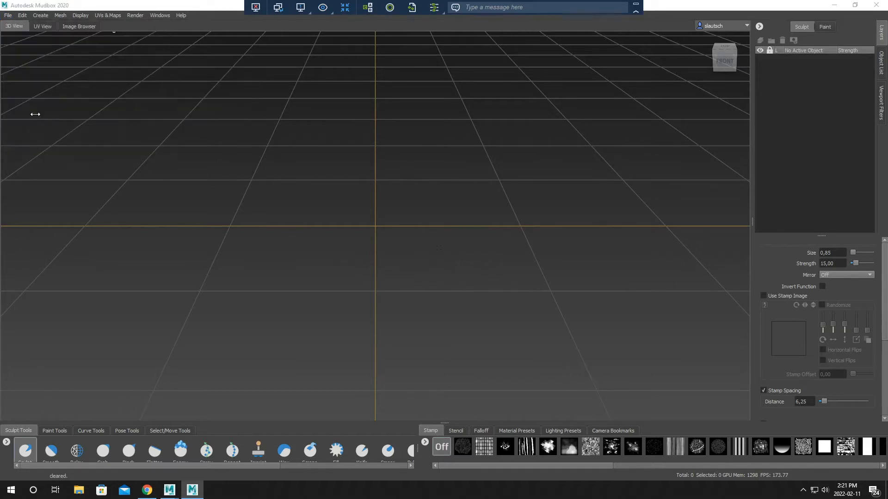
left_click(78, 108)
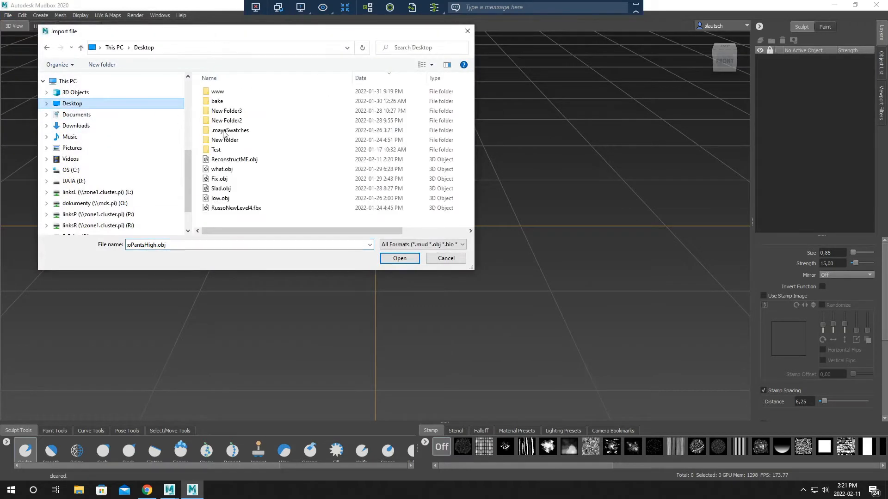
left_click(261, 159)
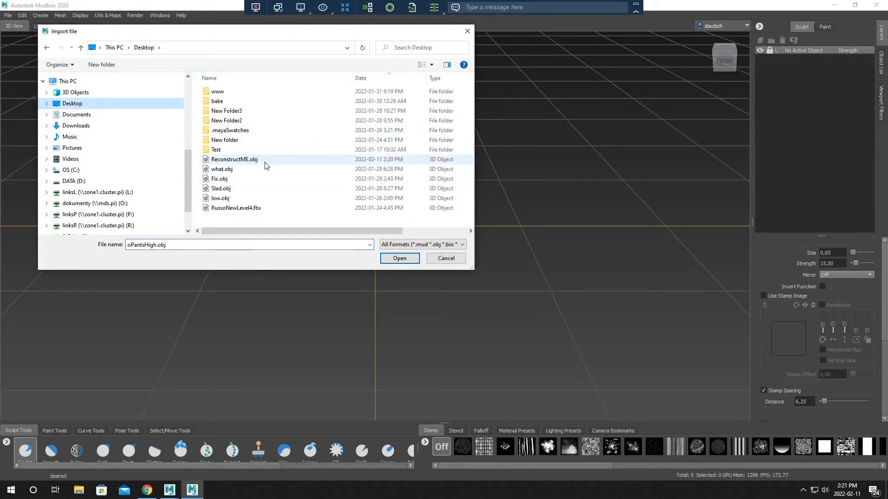
left_click(400, 258)
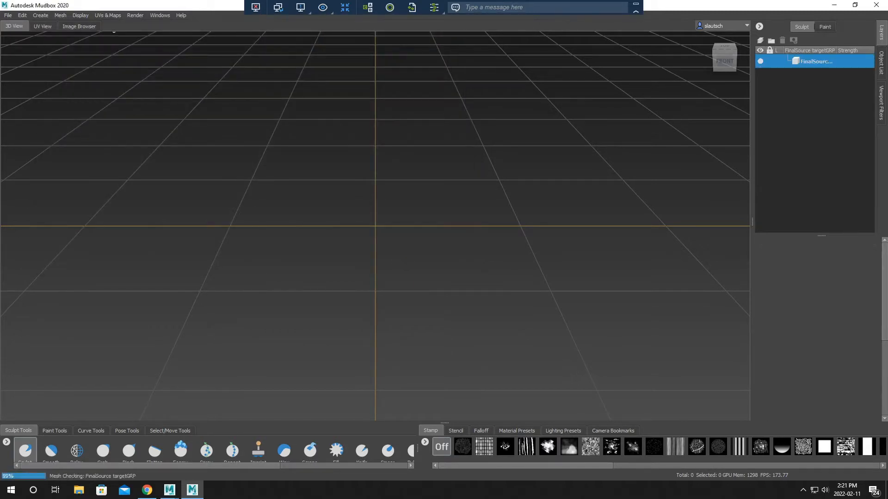
Turn off the display of mesh errors and show both sides of the imported mesh
left_click_drag(416, 298, 400, 337, "alt")
left_click_drag(472, 361, 445, 323, "alt")
left_click(82, 16)
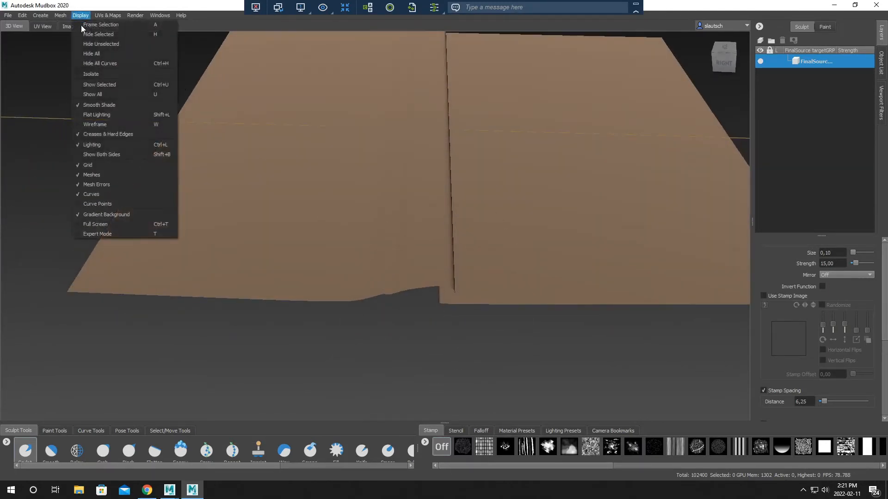
left_click(96, 185)
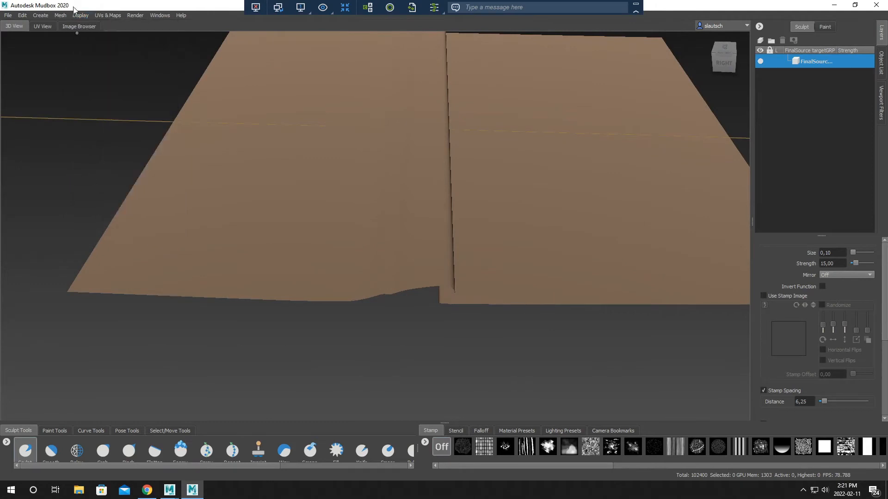
left_click(77, 17)
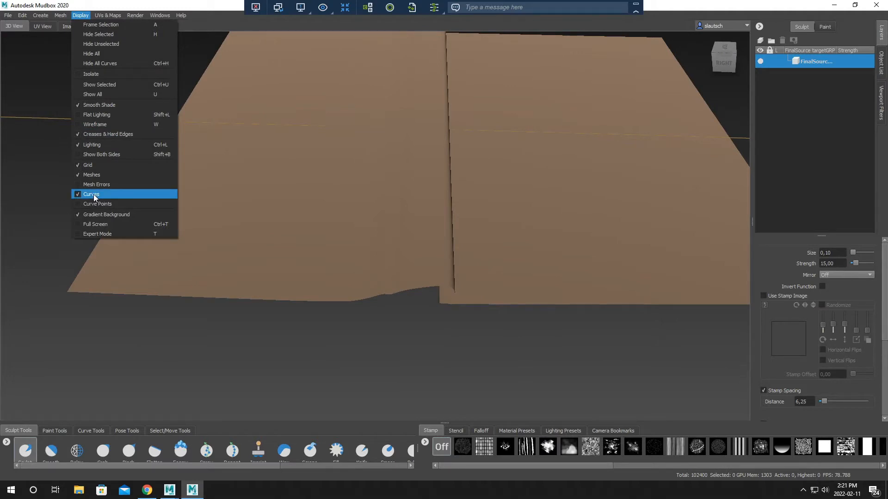
left_click(93, 155)
mouse_move(335, 335)
left_mouse_down("alt")
mouse_move(340, 240)
mouse_move(387, 235)
mouse_move(357, 240)
left_mouse_up("alt")
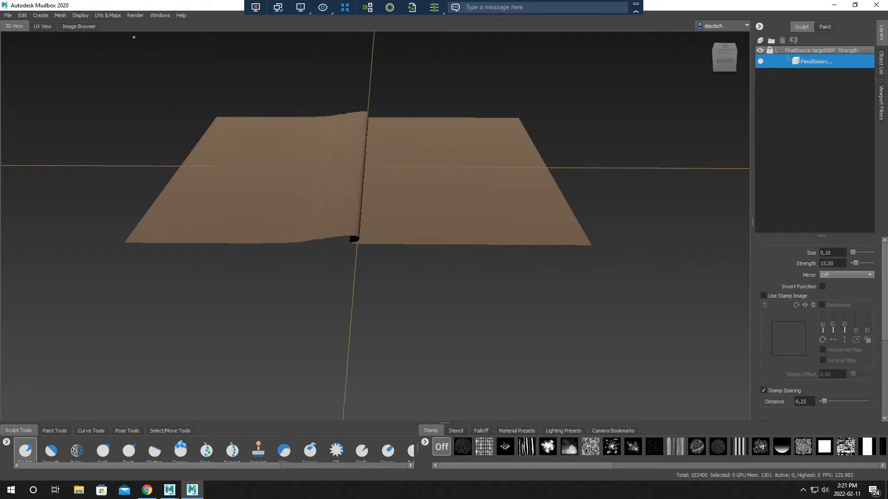
Rebuild the subdivision levels of the FinalSource mesh and step down through the lower levels
left_click(64, 15)
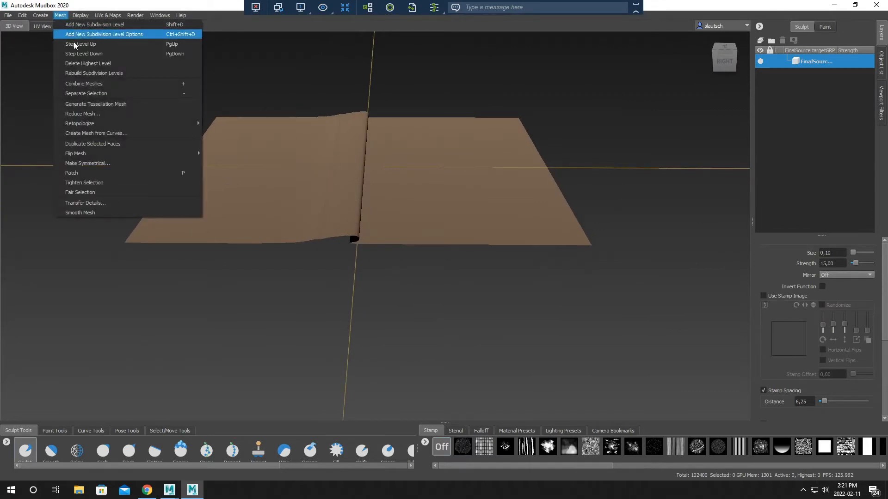
left_click(95, 73)
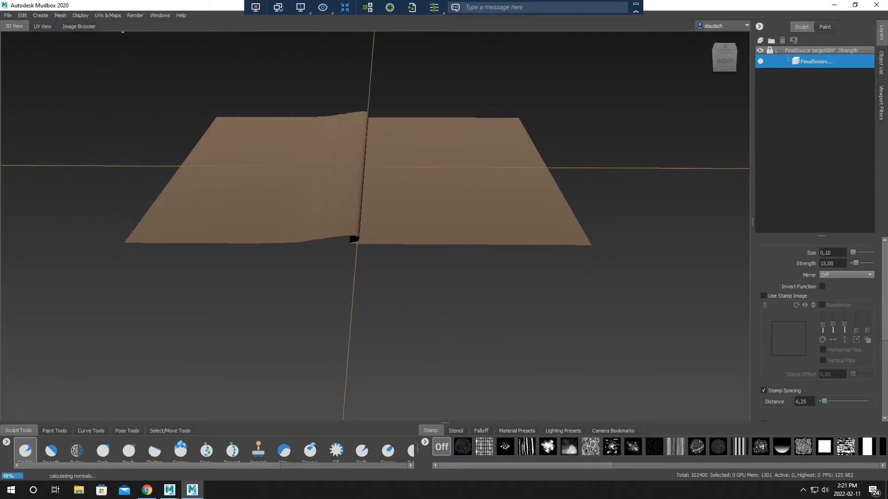
left_click_drag(365, 369, 333, 341, "alt")
key("Page_Down")
key("Page_Down")
key("Page_Down")
key("Page_Down")
key("Page_Down")
key("Page_Down")
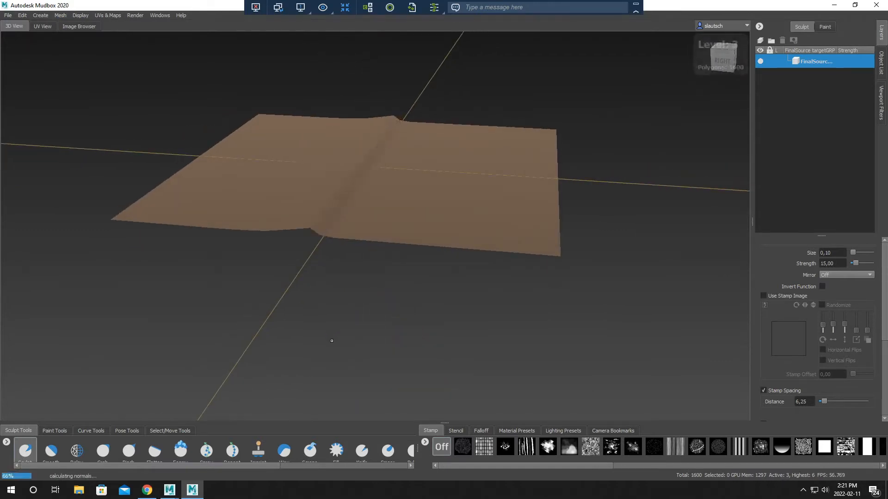
Step the FinalSource mesh down to subdivision level 0 while inspecting its folded shape
left_click_drag(317, 291, 461, 346, "alt")
left_click_drag(434, 301, 408, 329, "alt")
left_click_drag(467, 313, 417, 327, "alt")
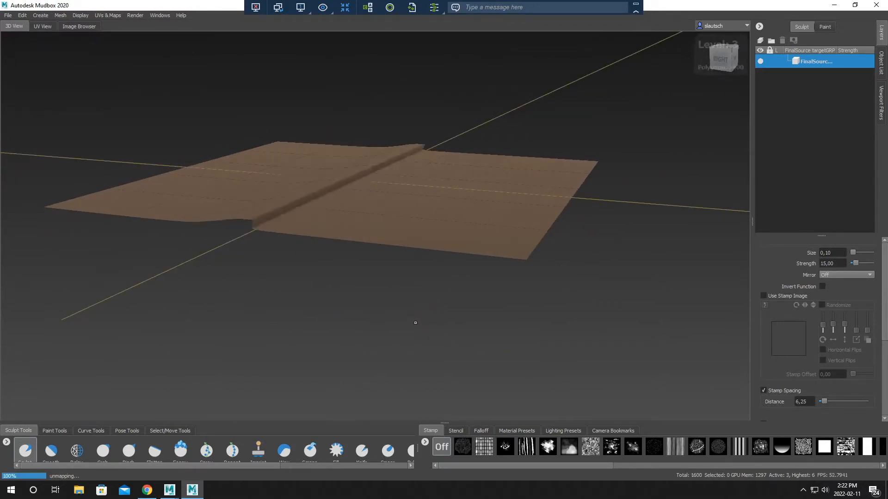
key("Page_Down")
key("Page_Down")
key("Page_Down")
key("Page_Down")
key("Page_Down")
key("Page_Down")
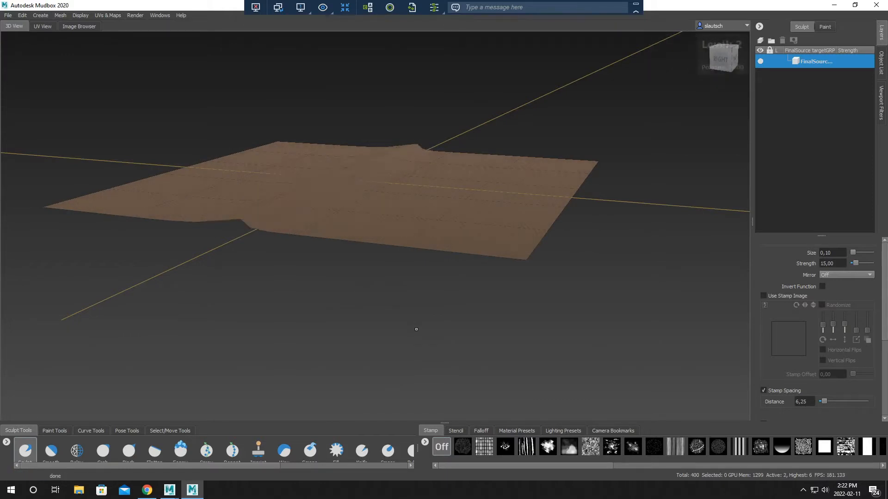
left_click_drag(417, 330, 271, 311, "alt")
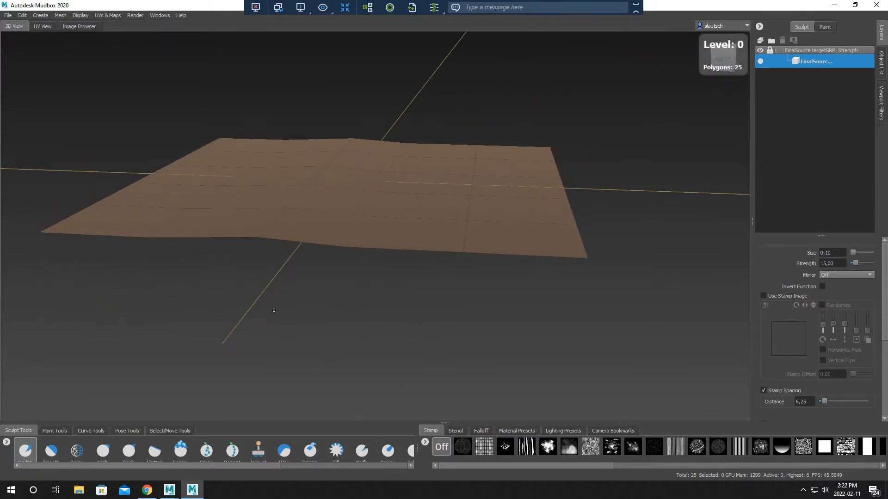
Create a texture extraction operation for a vector displacement map with FinalSource level 6 as the source model
left_click(109, 17)
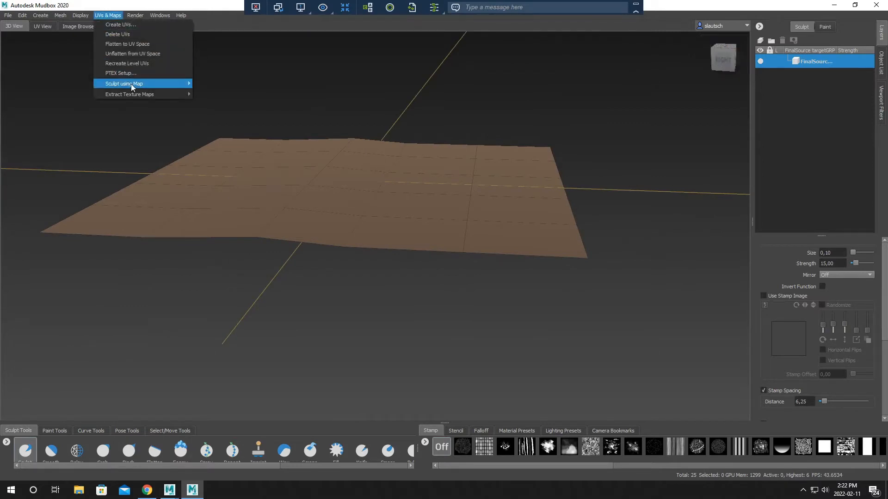
mouse_move(133, 95)
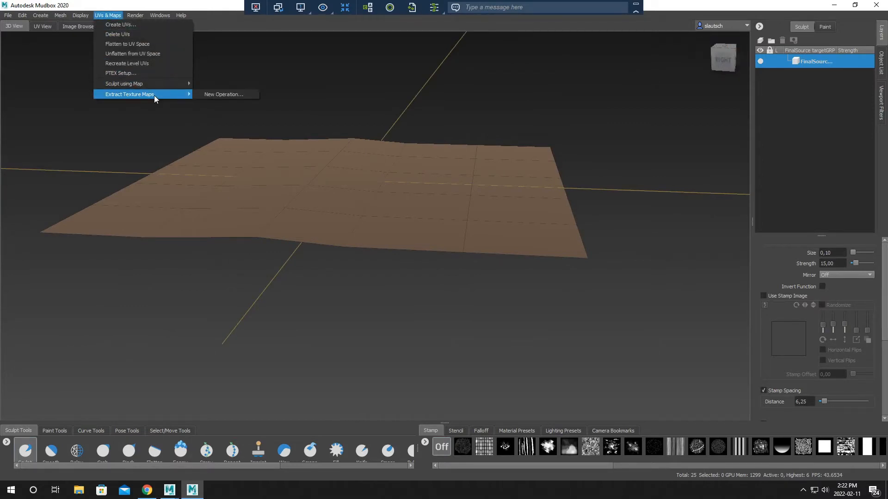
left_click(213, 96)
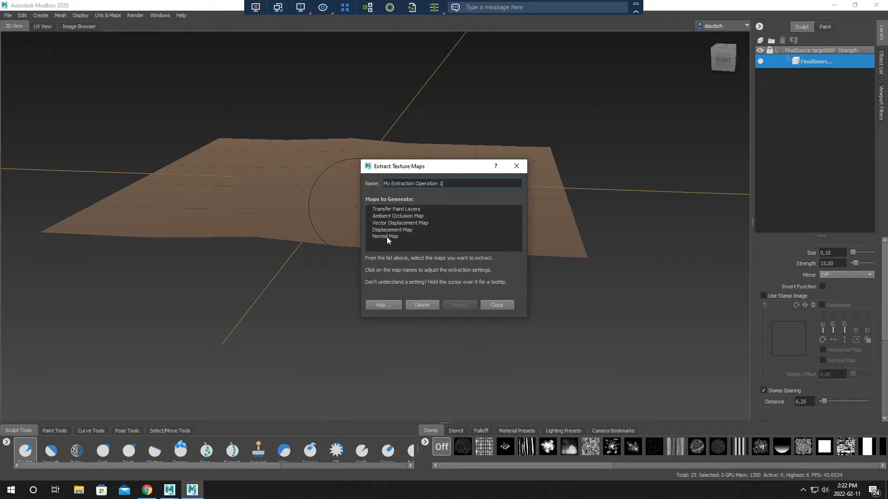
left_click(389, 223)
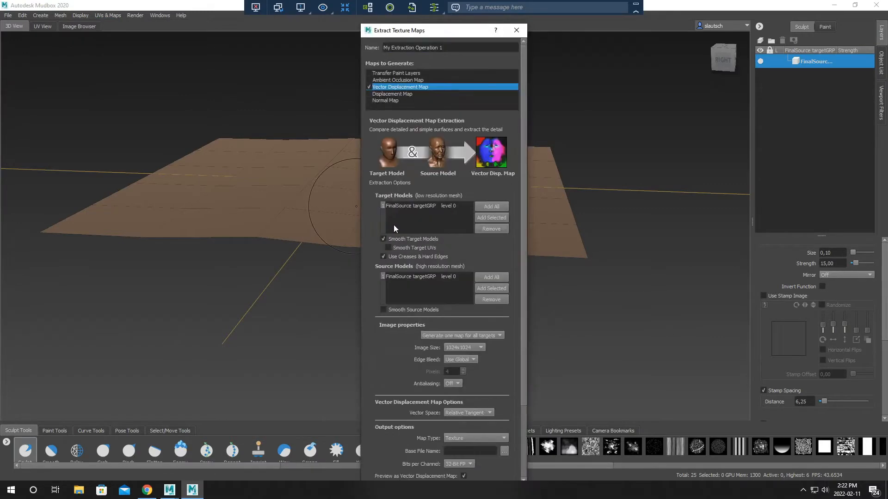
left_click(437, 276)
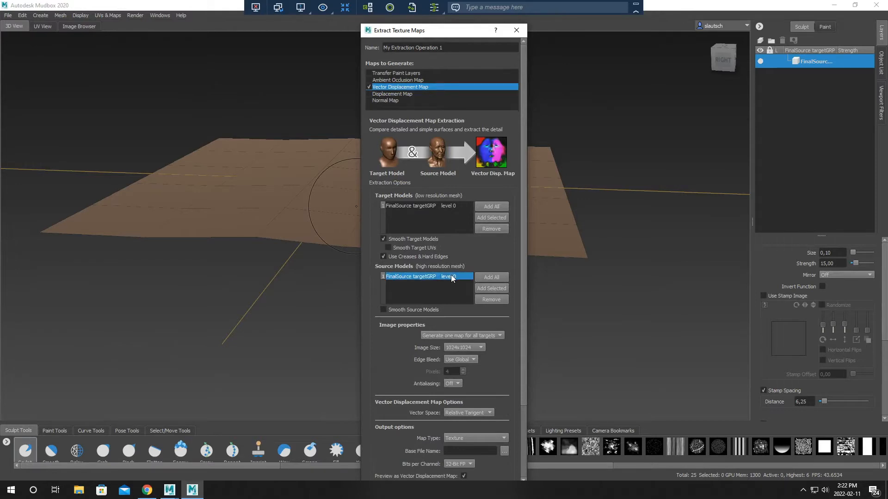
left_click(453, 277)
left_click(474, 338)
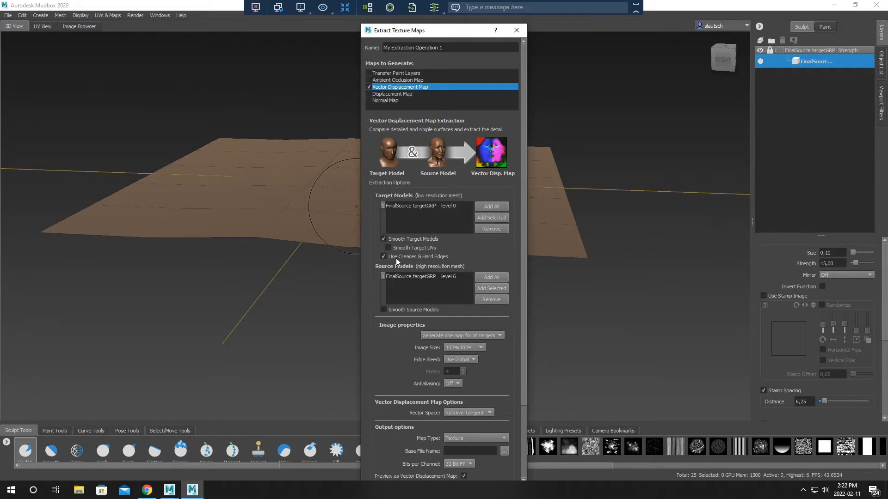
Review the vector space choices for the vector displacement map and keep Relative Tangent
scroll(429, 263, "down", 2)
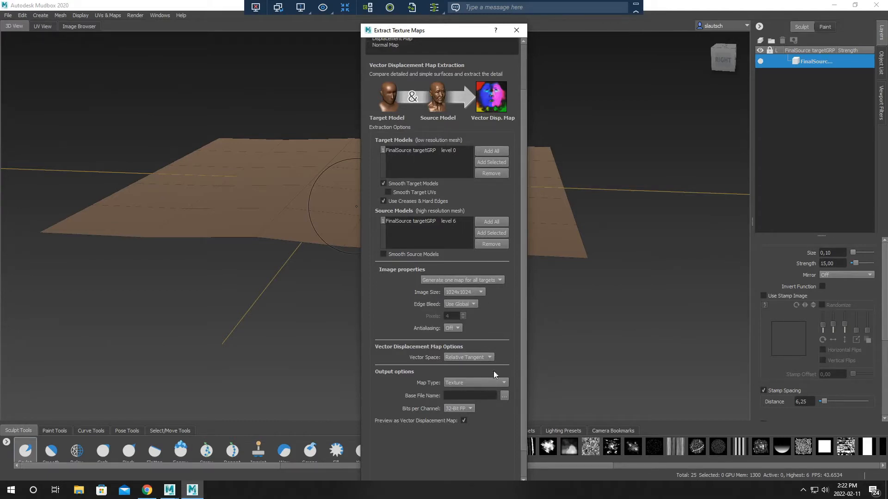
left_click(485, 357)
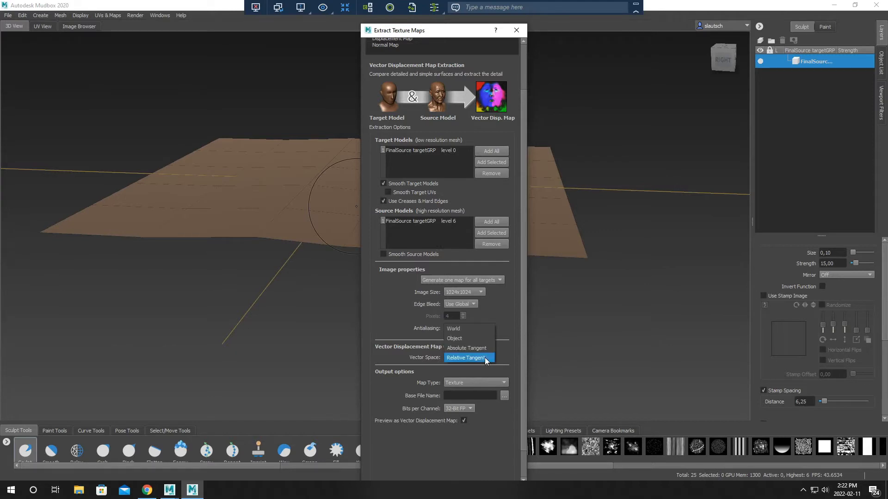
left_click(485, 357)
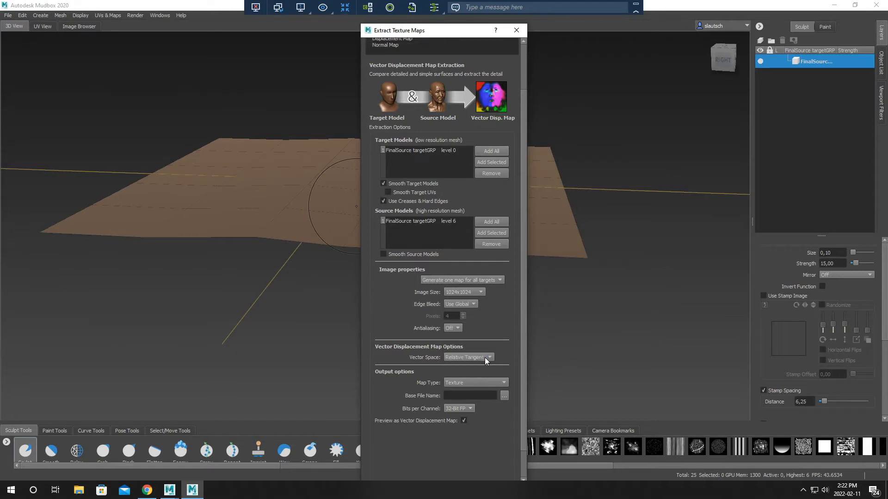
Check the image and output options of the extraction and keep the vector space on Relative Tangent
left_click_drag(523, 355, 522, 432)
left_click_drag(478, 31, 521, 29)
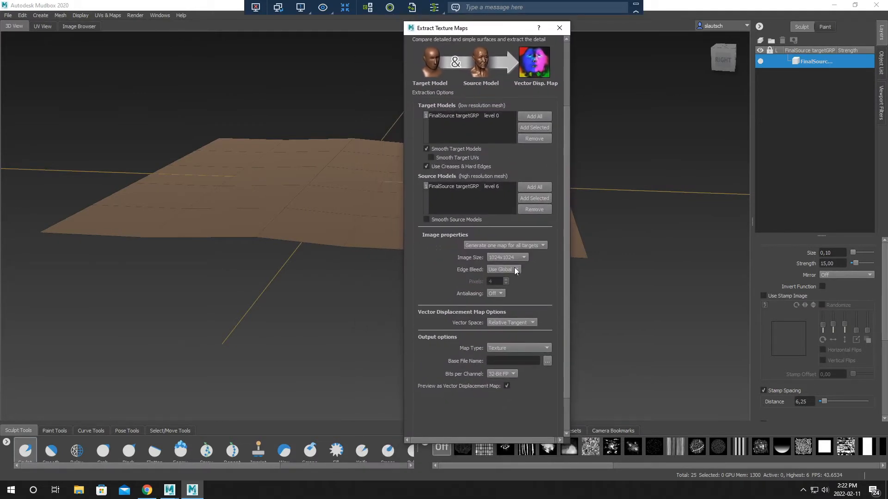
scroll(515, 276, "down", 2)
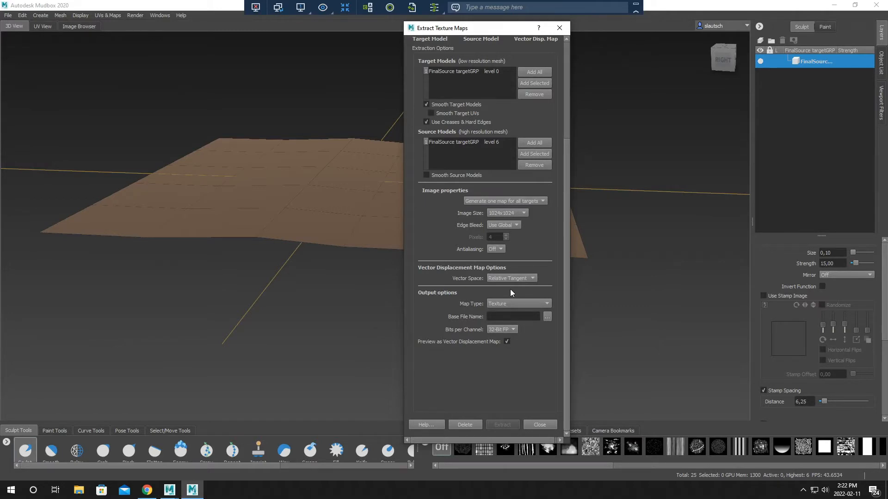
left_click(527, 280)
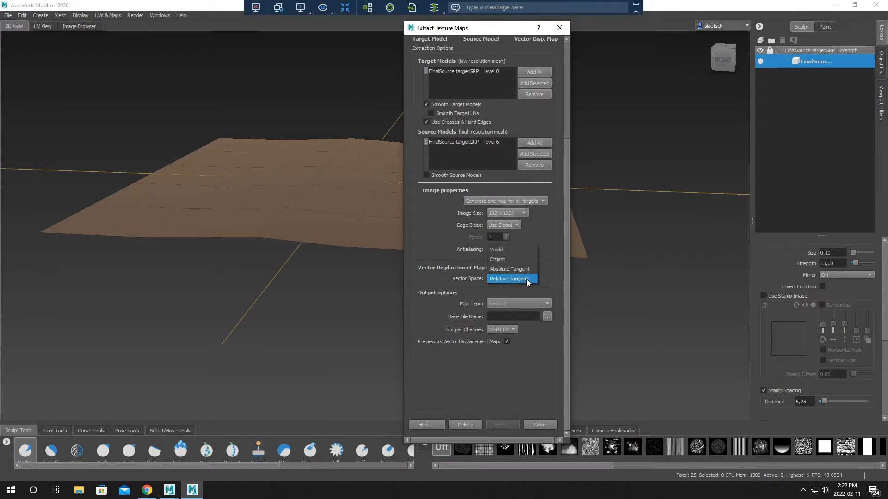
left_click(526, 279)
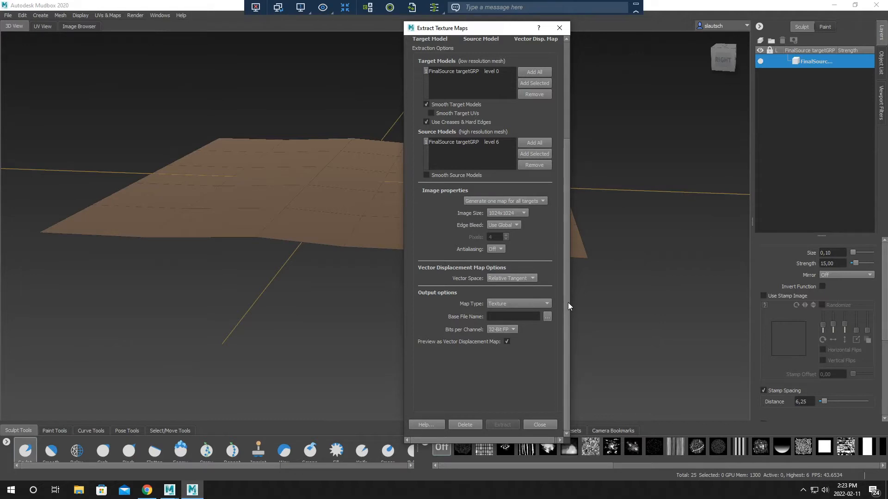
Open the file browser for the map's base file name and close Slack in the background
left_click(547, 316)
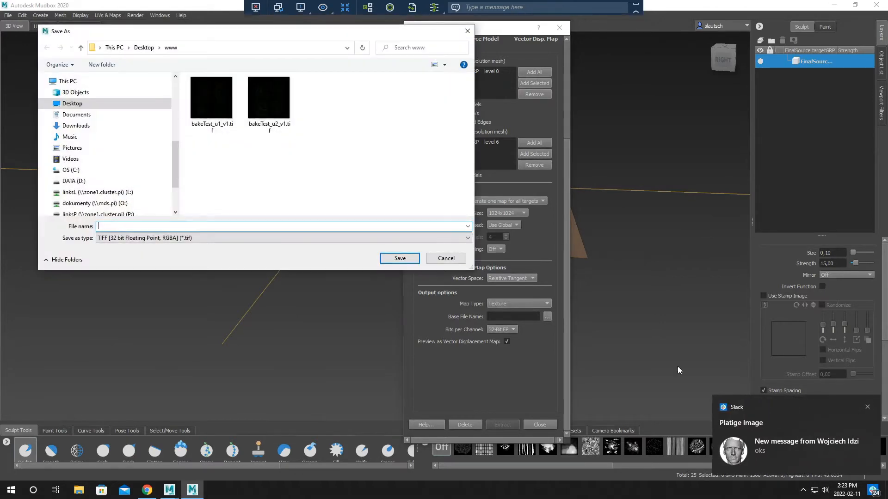
left_click(804, 490)
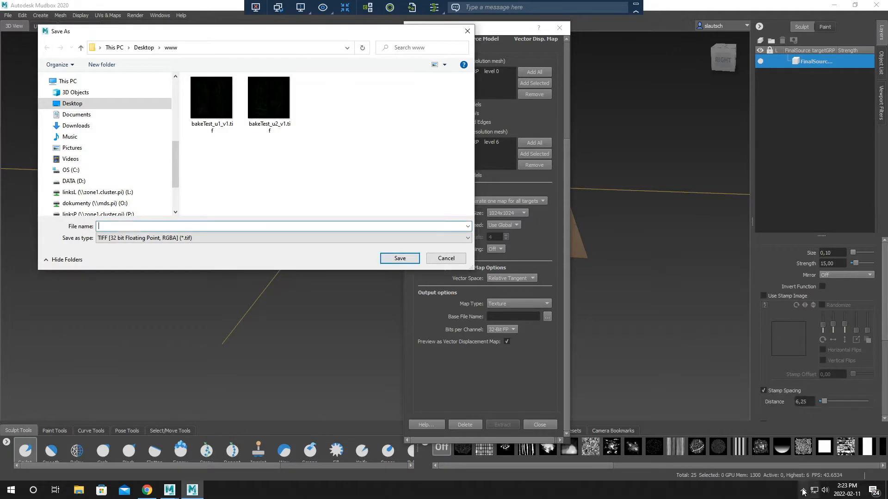
right_click(795, 473)
left_click(799, 466)
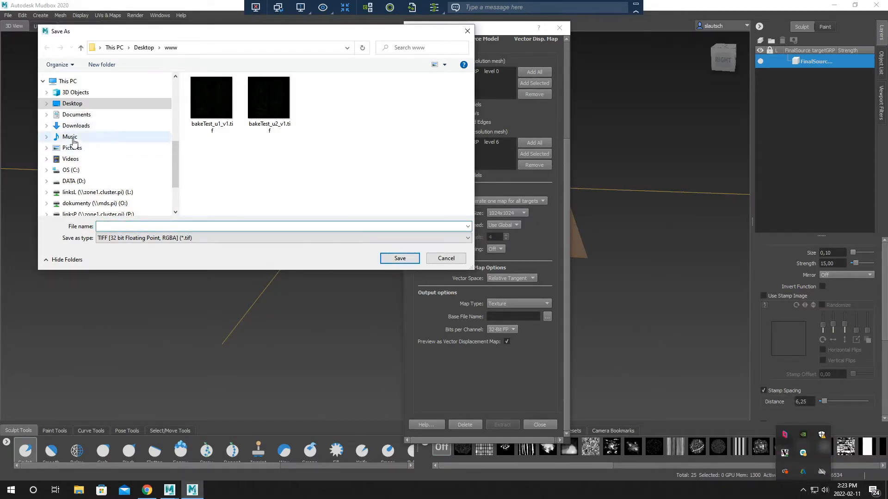
Create a folder named TestVectorA on the Desktop
left_click(76, 107)
right_click(209, 172)
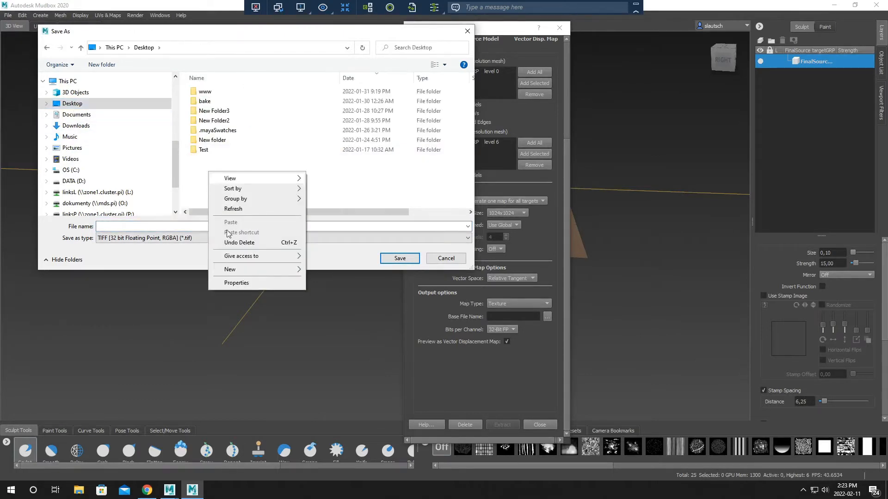
mouse_move(240, 270)
left_click(326, 271)
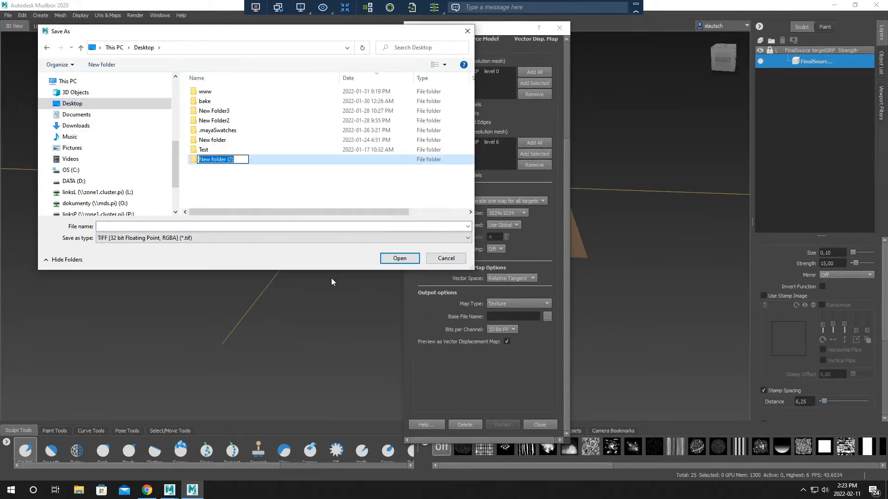
type("TEstVector")
key("Return")
right_click(209, 160)
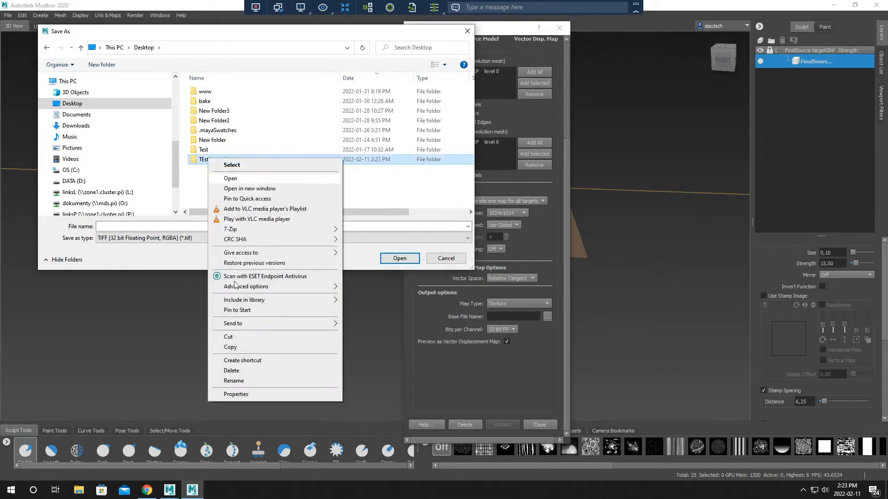
left_click(234, 380)
type("TestVectorA")
key("Return")
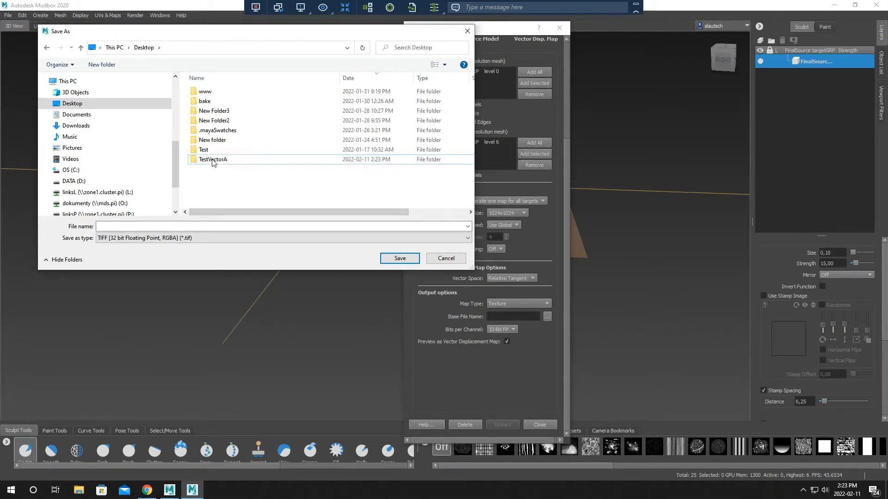
Set the map's output file to Bake in the TestVectorA folder, as a 32-bit floating point RGBA TIFF
double_click(213, 159)
left_click(178, 227)
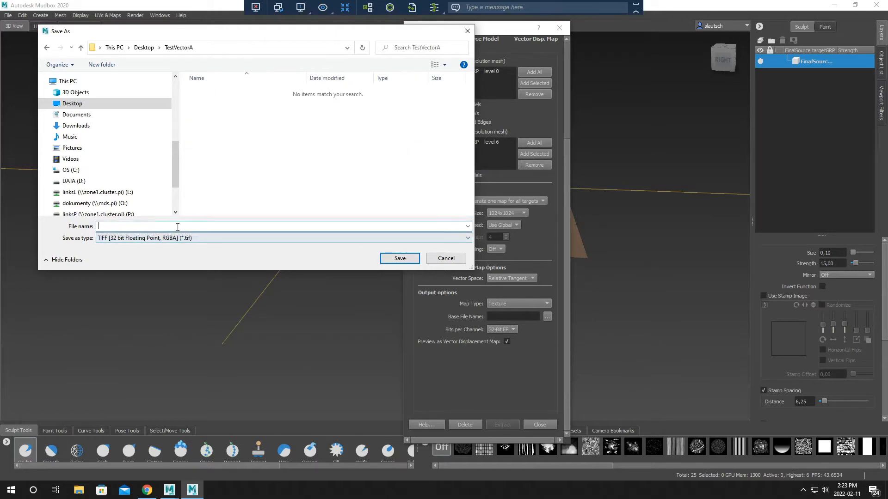
type("Bake")
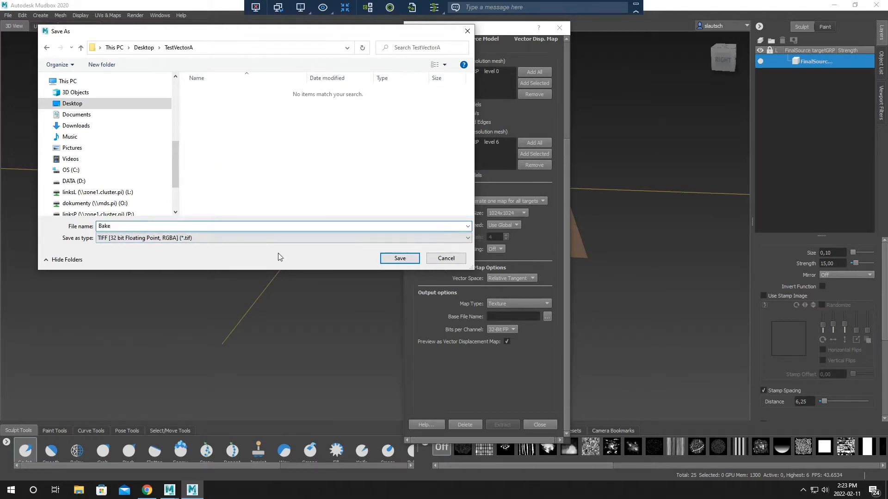
left_click(400, 258)
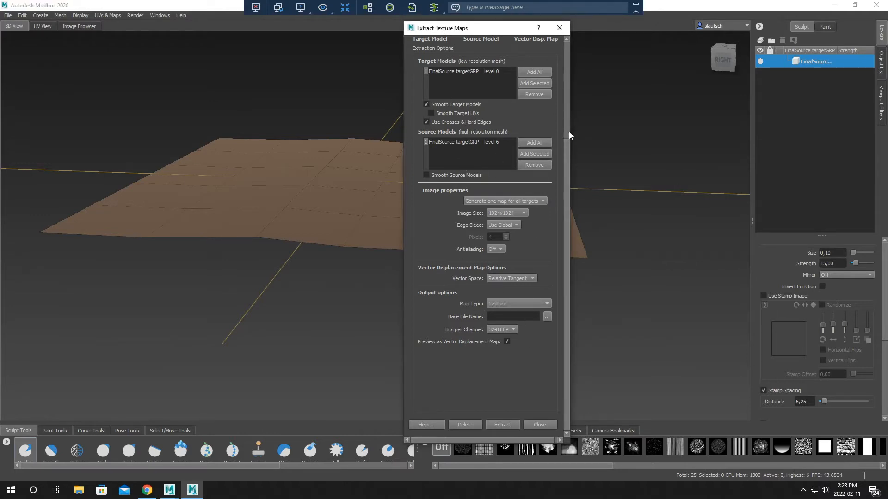
Check the mesh's UV layout and run the vector displacement map extraction
scroll(569, 135, "up", 2)
left_click(43, 26)
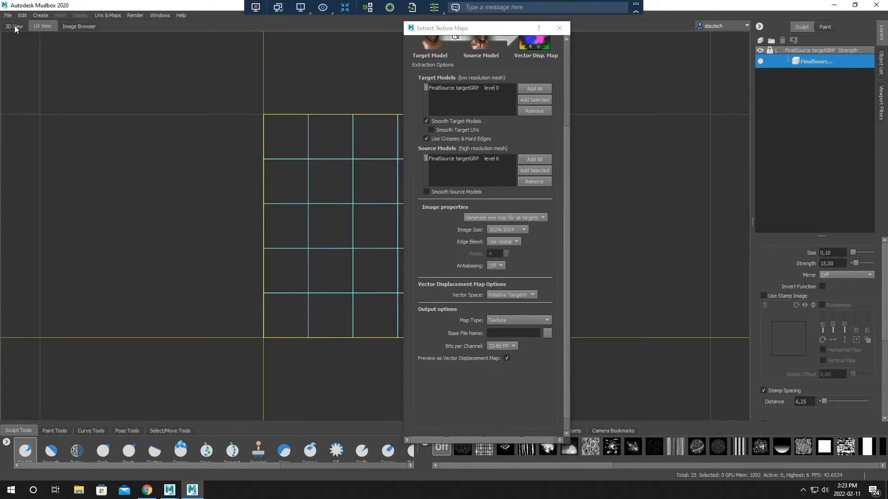
left_click(15, 26)
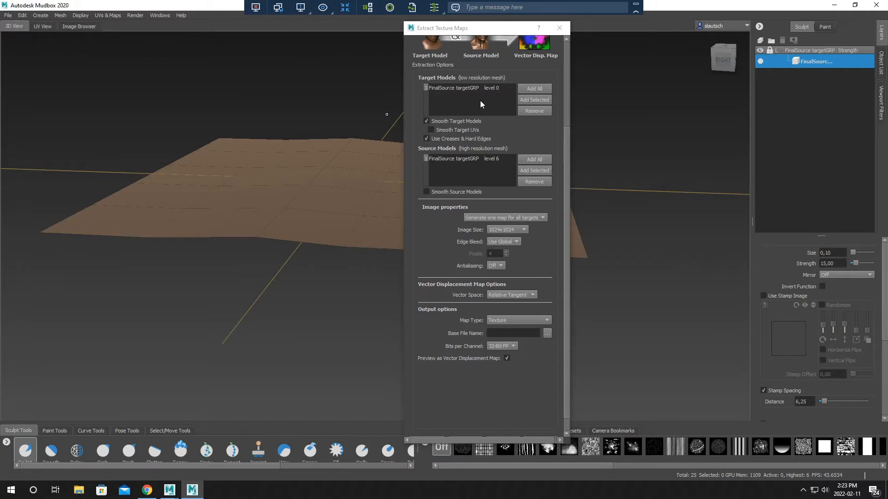
scroll(570, 321, "down", 2)
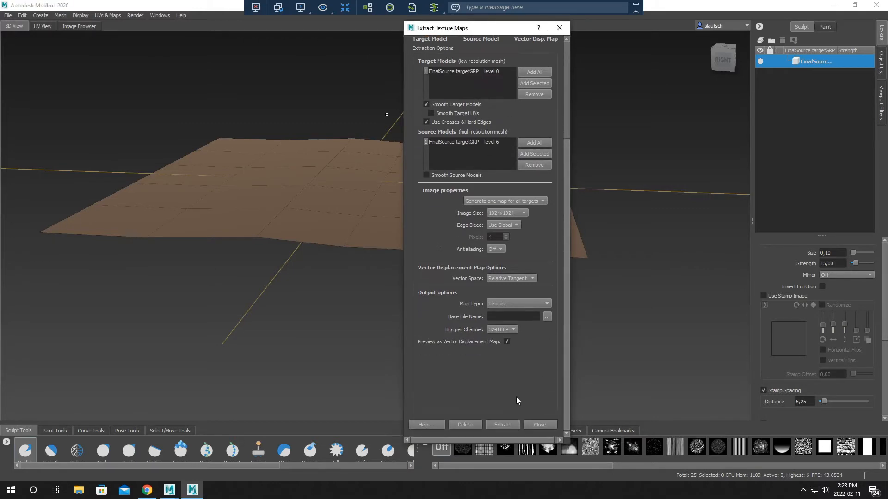
left_click(504, 425)
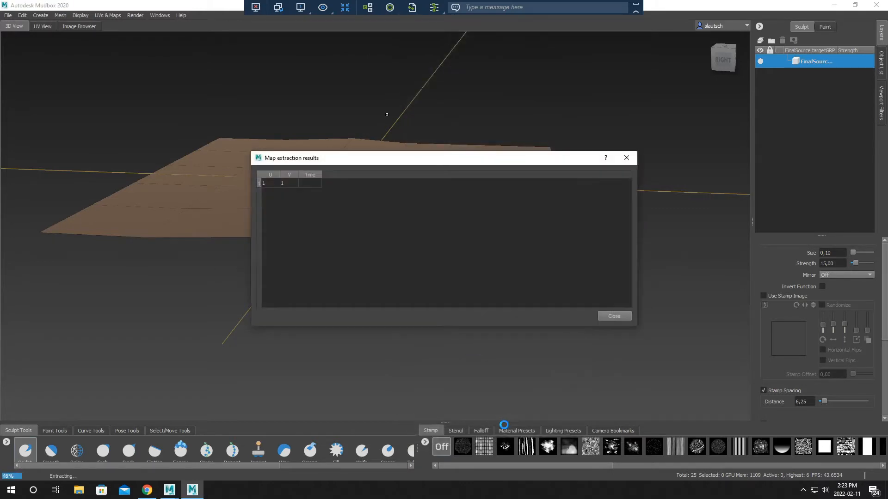
Switch to File Explorer and open the TestVectorA folder on the Desktop to check for the extracted map
left_click(79, 490)
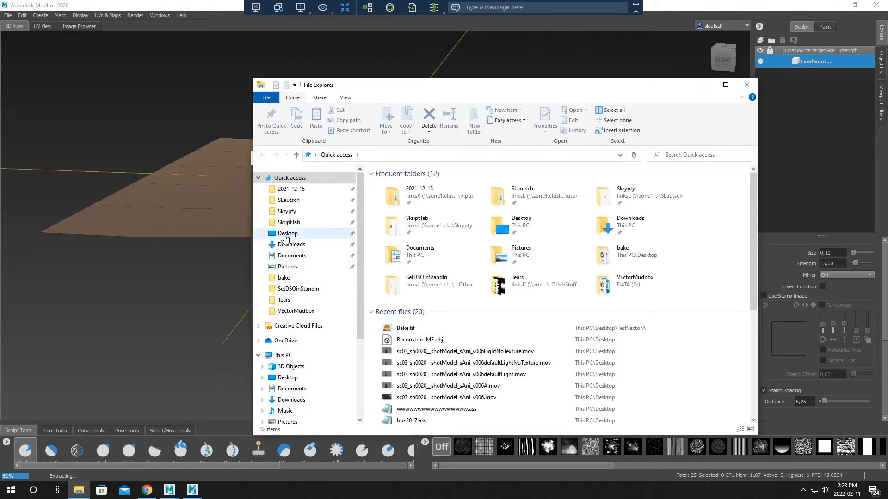
left_click(289, 234)
double_click(398, 185)
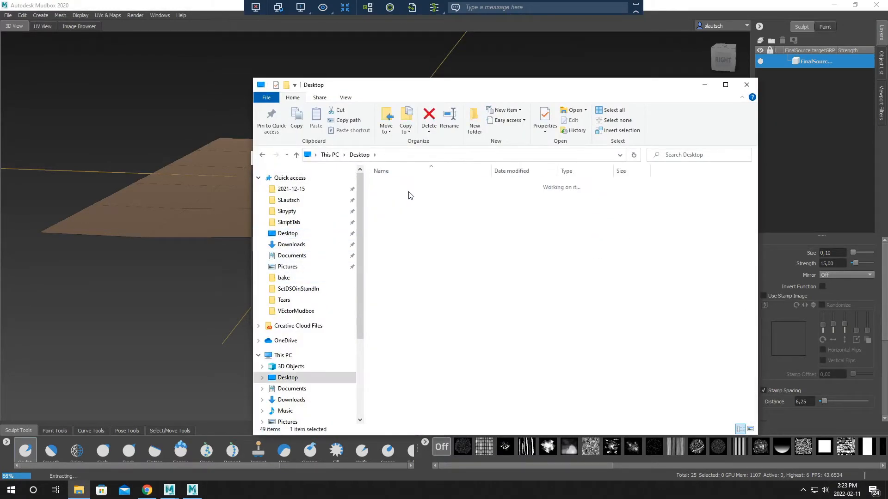
left_click_drag(515, 87, 709, 111)
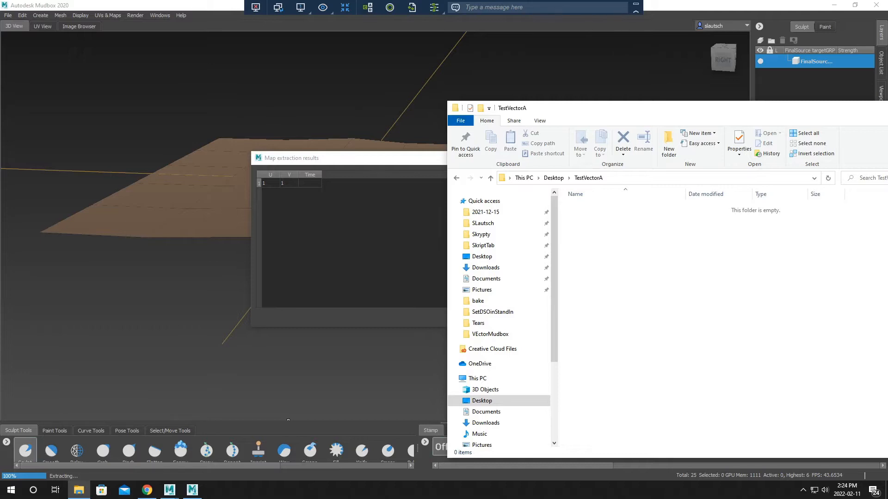
right_click(604, 249)
left_click(621, 284)
key("alt")
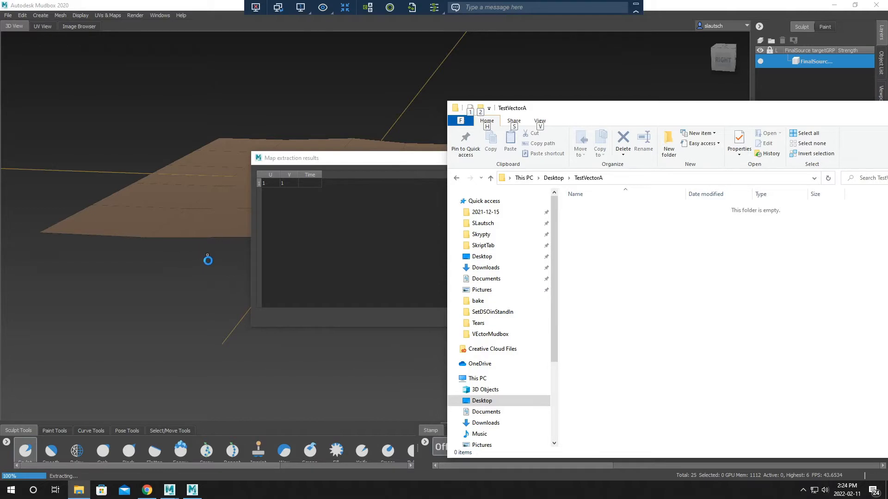
Dismiss the extraction message in Mudbox and view Bake.tif from the TestVectorA folder in File Explorer
left_click_drag(360, 171, 259, 282)
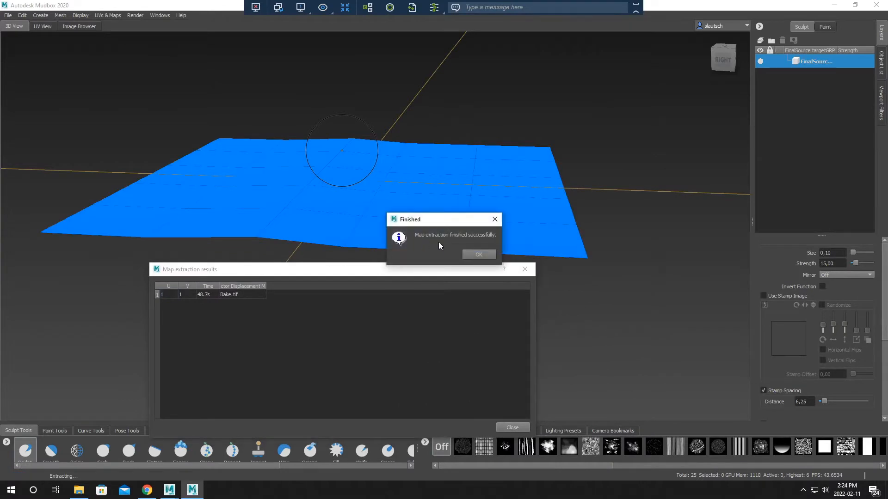
left_click(476, 255)
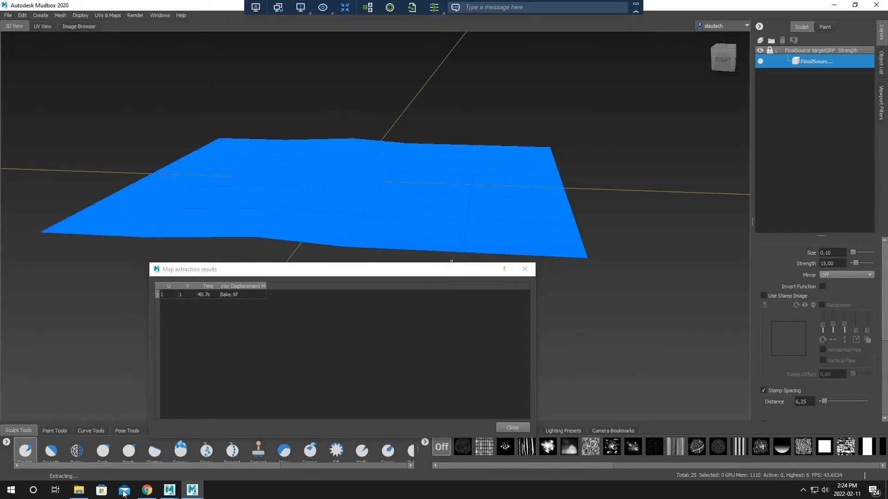
left_click(78, 490)
double_click(588, 208)
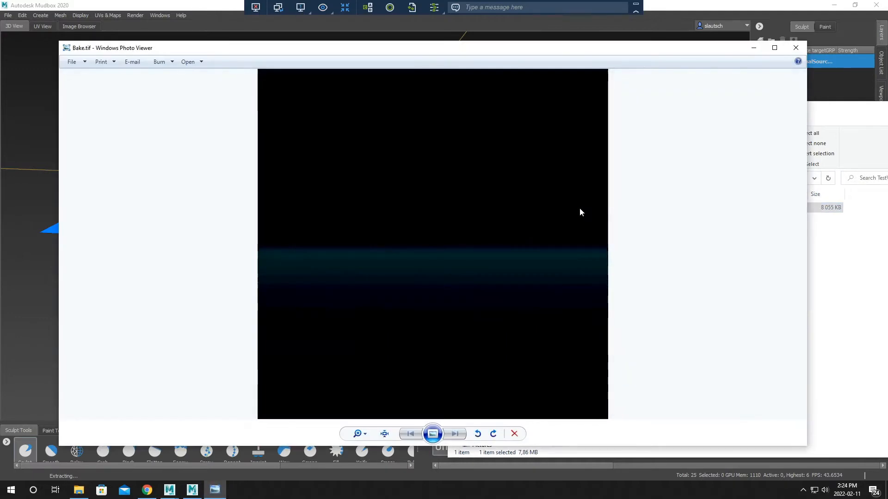
left_click(796, 48)
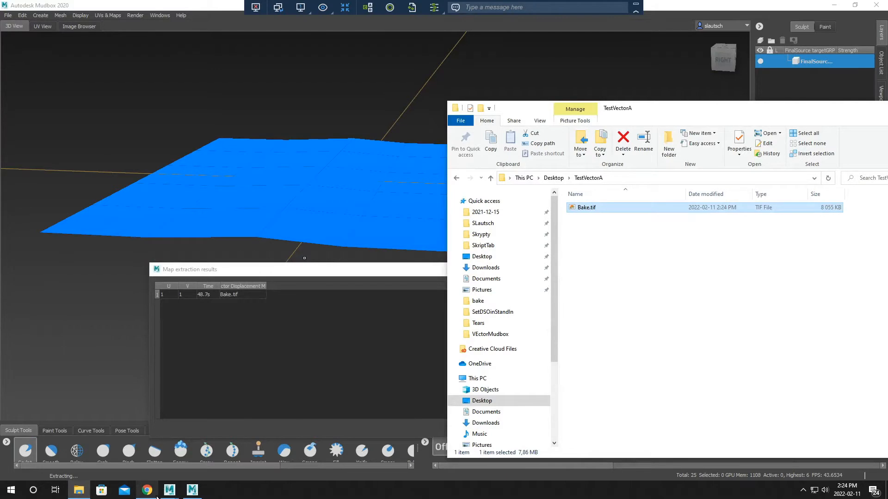
Export the selected level 0 mesh from Mudbox as level_0.obj into the TestVectorA folder on the Desktop
right_click_drag(287, 215, 295, 240)
left_click(9, 17)
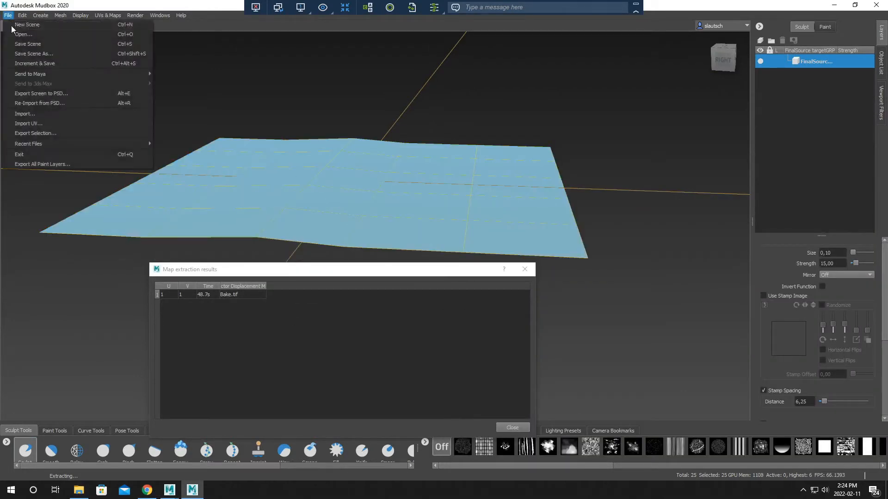
left_click(38, 135)
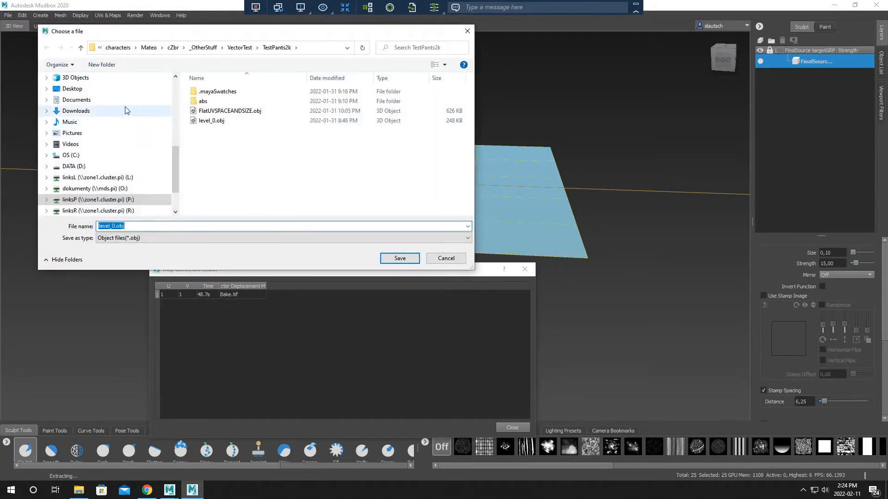
left_click(74, 89)
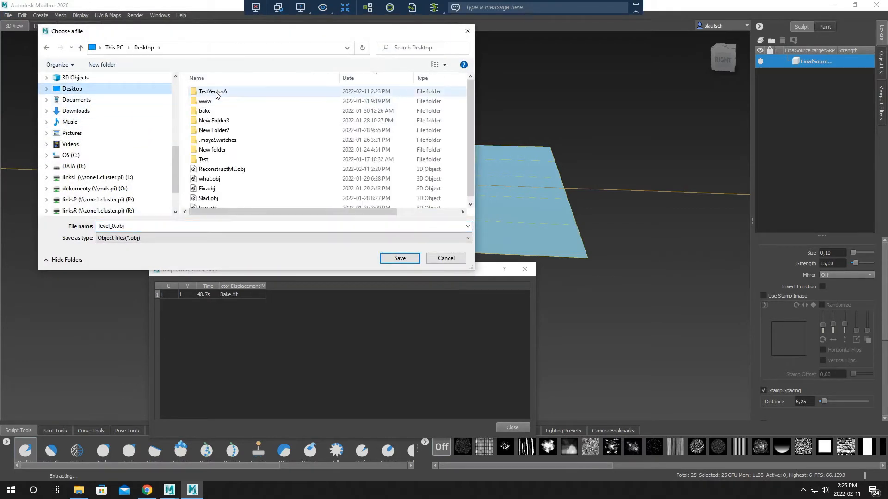
double_click(219, 93)
double_click(196, 226)
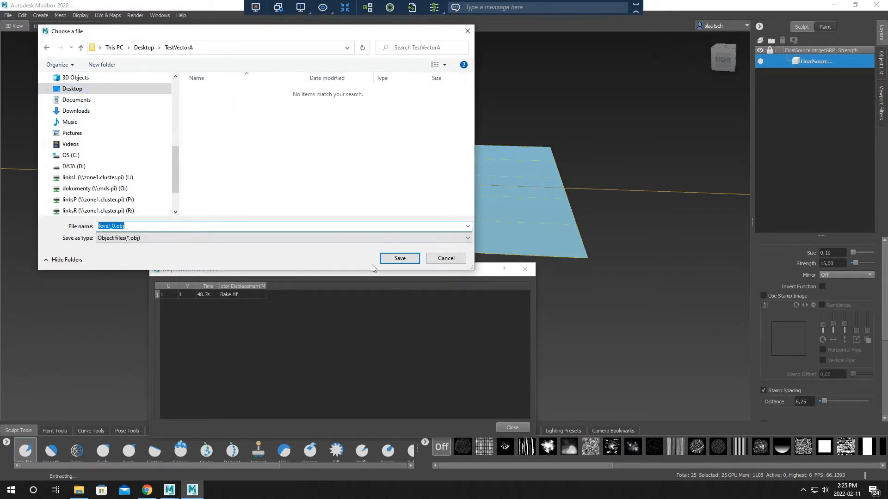
left_click(388, 258)
Delete level_0_thumb.jpg from the TestVectorA folder in File Explorer
left_click(79, 491)
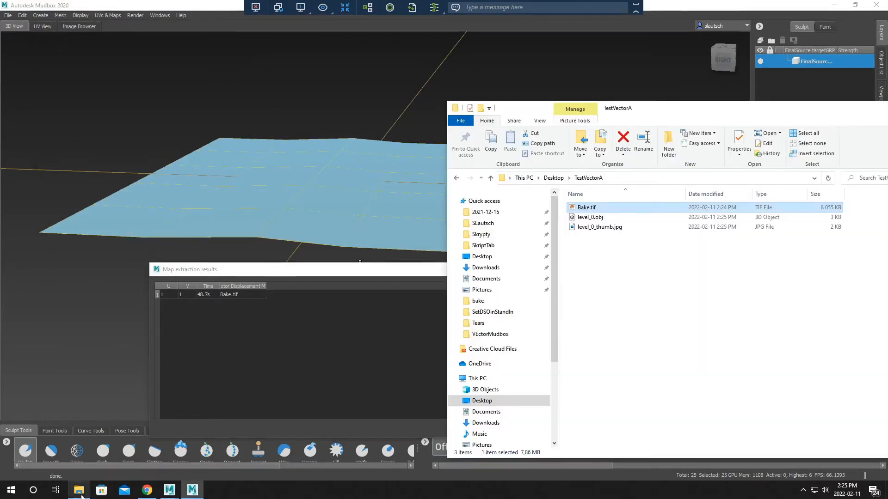
left_click(618, 229)
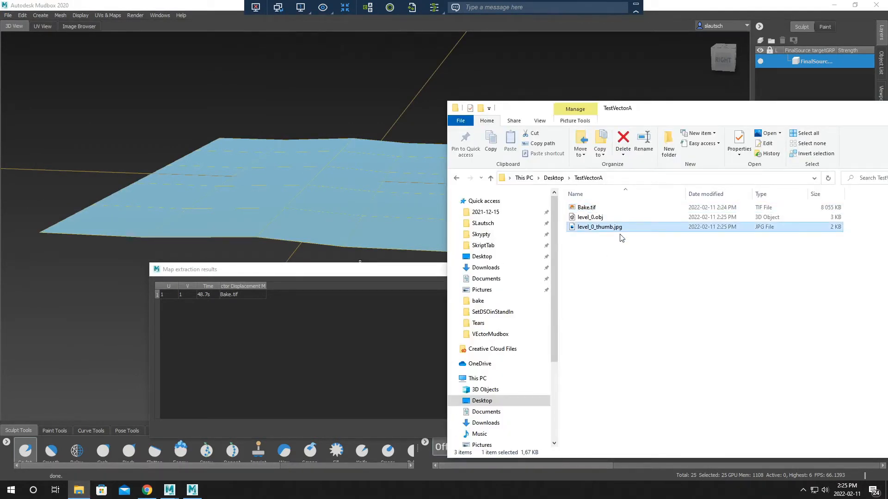
key("Delete")
Copy the TestVectorA folder path and switch to the untitled scene in Maya 2017
left_click(633, 180)
key("ctrl+c")
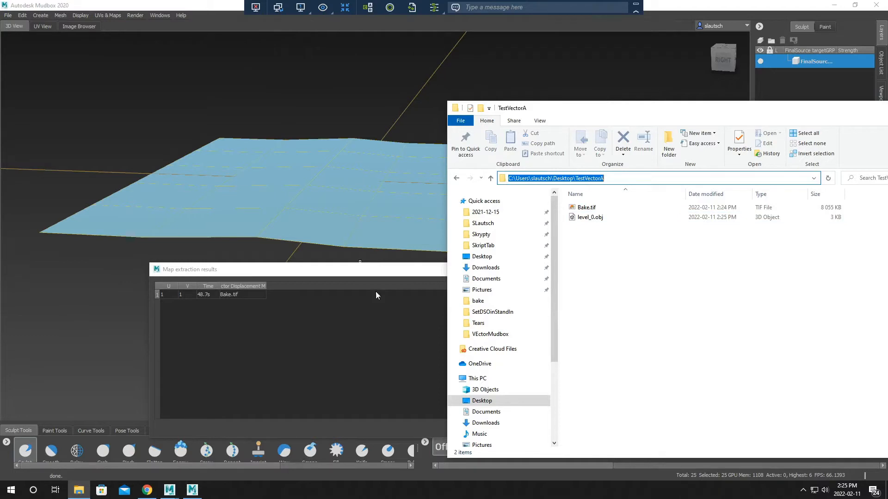
mouse_move(169, 490)
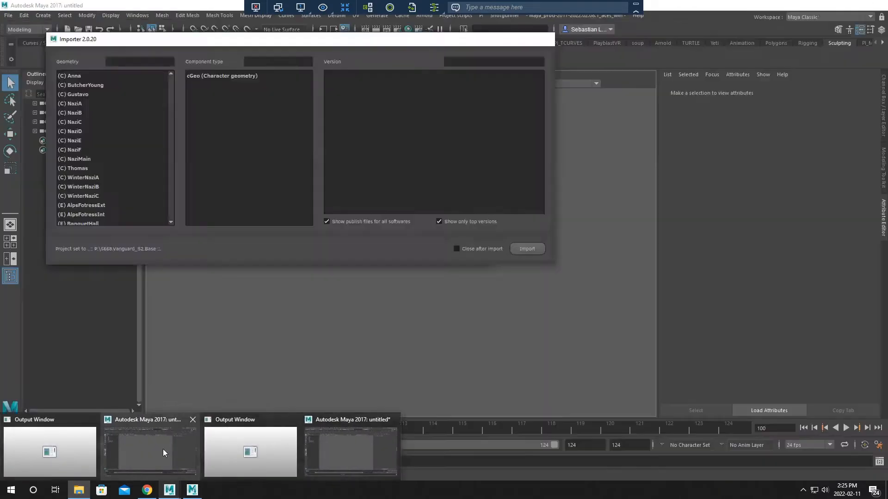
left_click(163, 448)
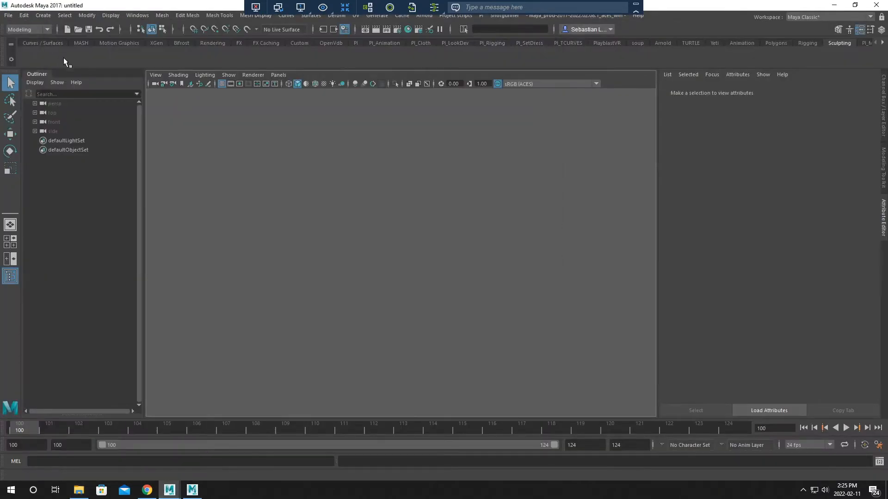
Import level_0.obj from the TestVectorA folder on the Desktop, with the file type set to OBJ
left_click(8, 15)
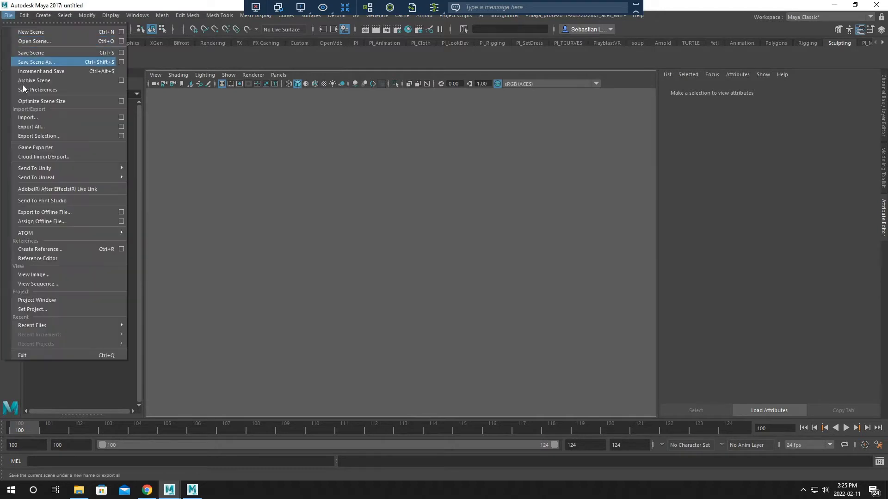
left_click(35, 116)
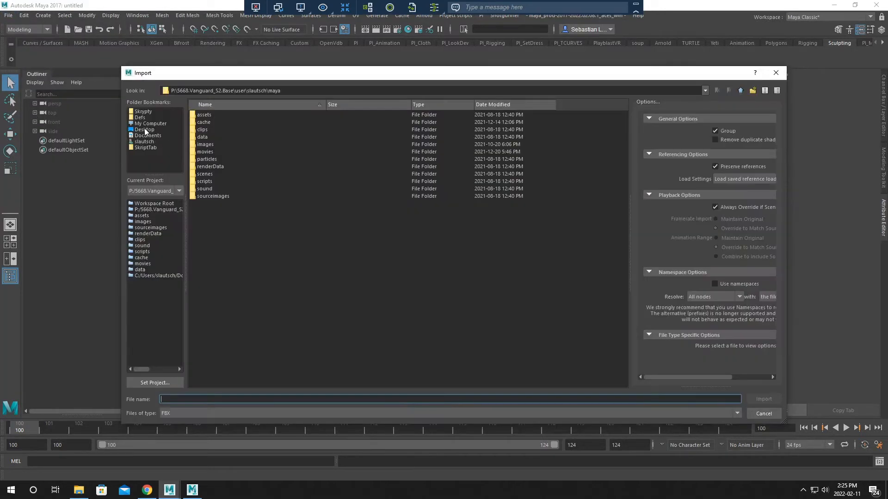
left_click(145, 129)
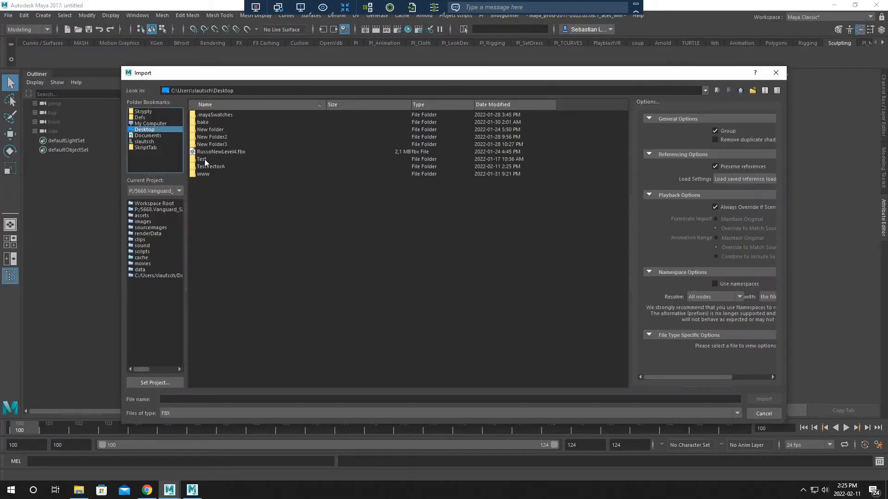
left_click(187, 398)
key("ctrl+v")
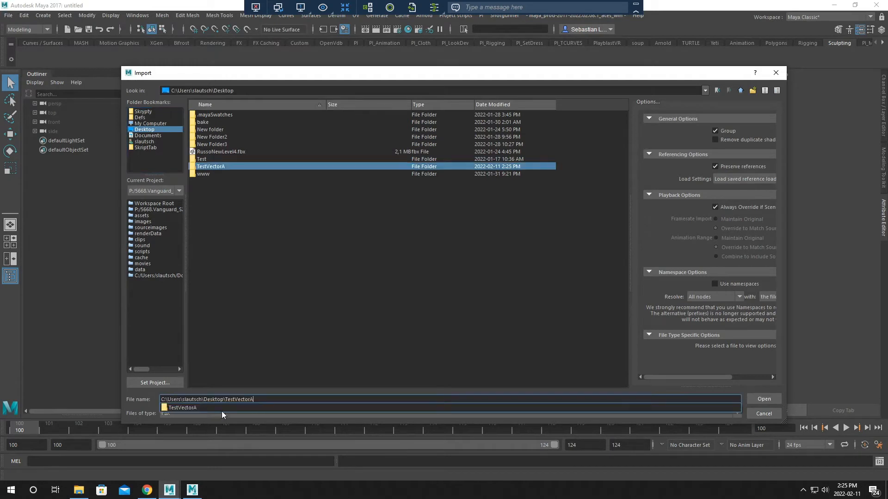
left_click(235, 413)
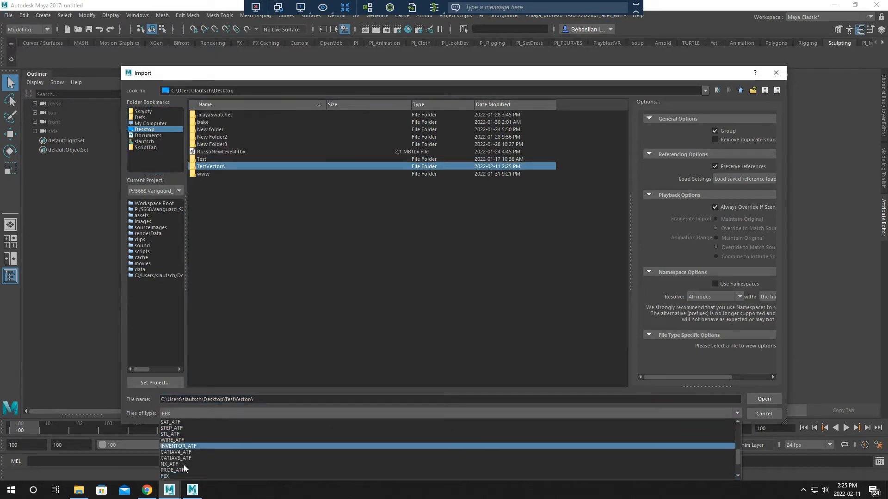
scroll(184, 466, "up", 5)
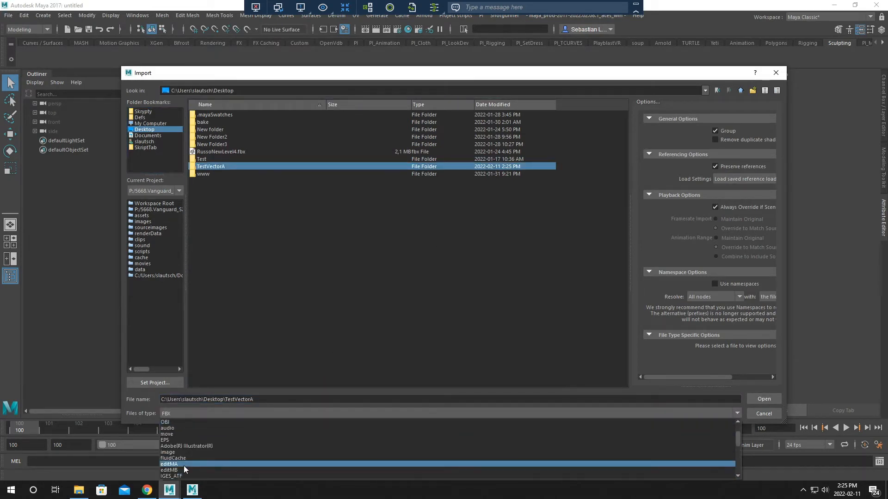
left_click(170, 422)
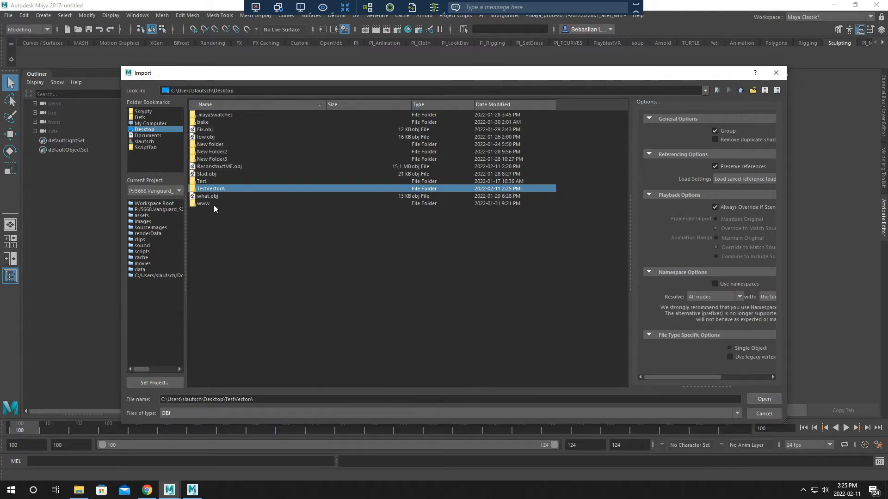
double_click(224, 189)
double_click(206, 116)
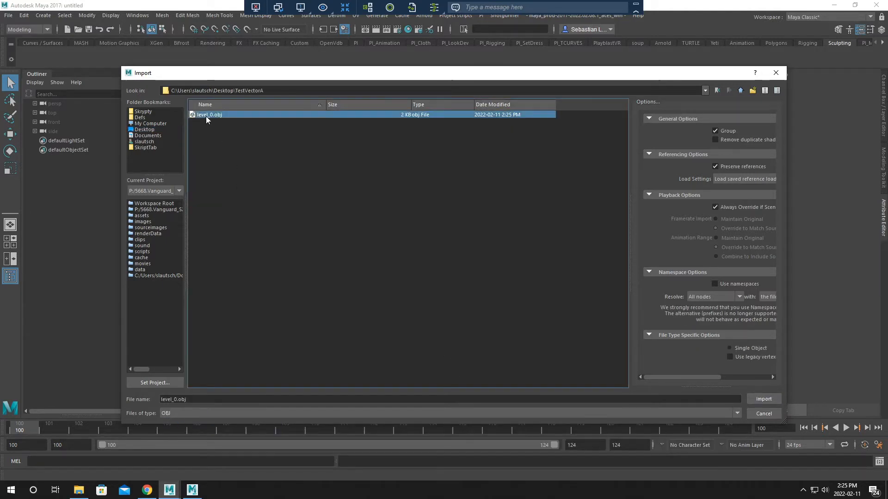
Soften the edges of the imported plane mesh and delete its construction history
left_click(440, 257)
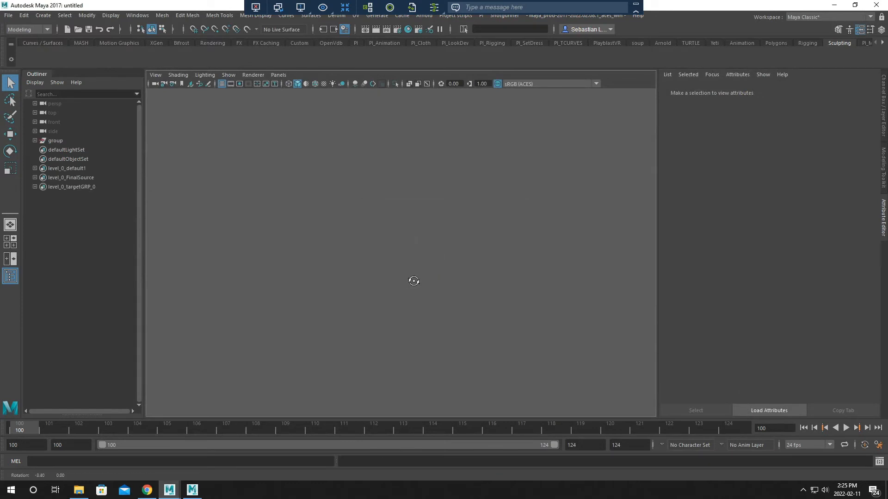
left_click_drag(402, 315, 448, 345, "alt")
left_click(378, 298)
left_click_drag(378, 298, 435, 229, "alt")
right_click_drag(436, 231, 525, 220, "shift")
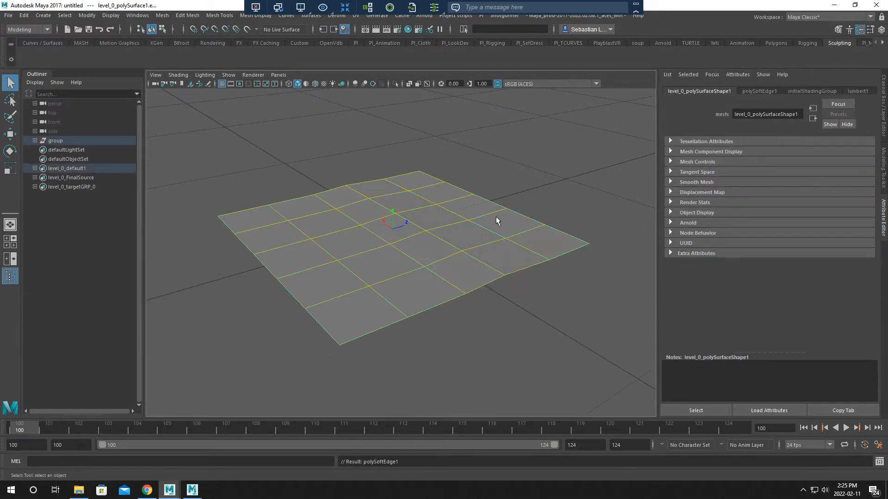
left_click(585, 190)
left_click(467, 250)
key("alt+shift+d")
left_click(561, 190)
left_click_drag(550, 190, 532, 233, "alt")
left_click(457, 243)
Create a directional light and rotate it to shine down at an angle onto the plane mesh
left_click(41, 15)
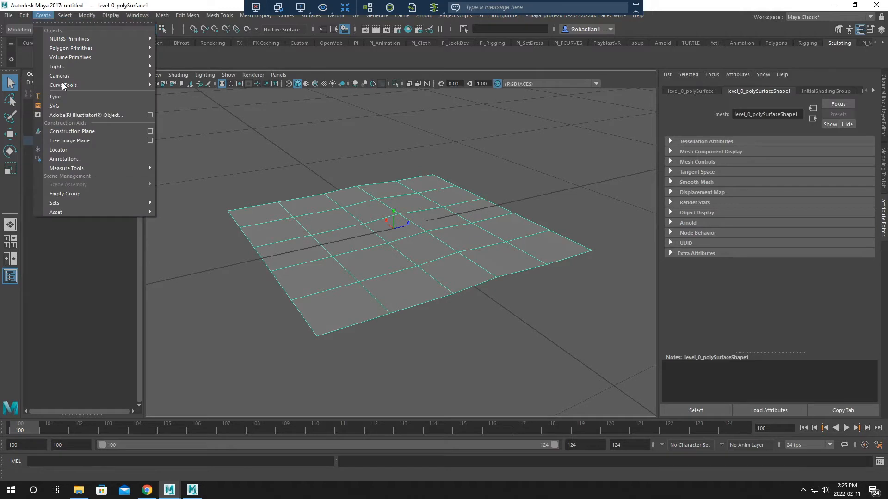
mouse_move(66, 66)
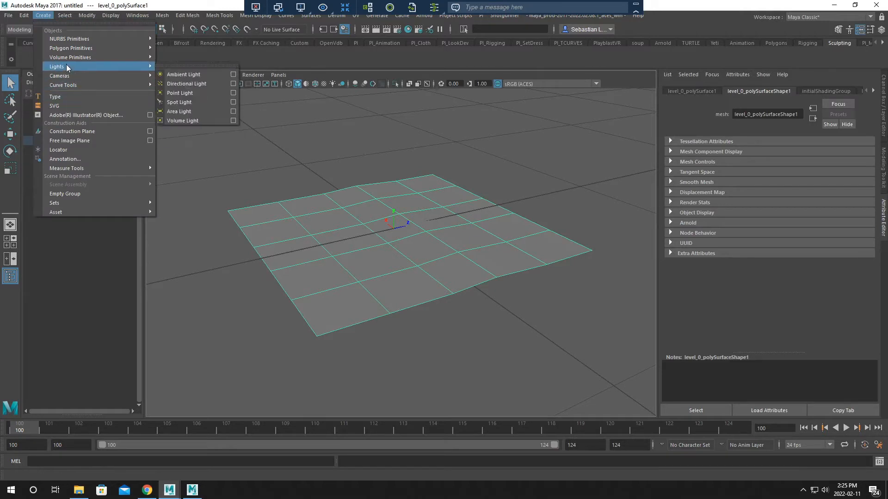
left_click(193, 84)
key("e")
left_click_drag(374, 204, 356, 230)
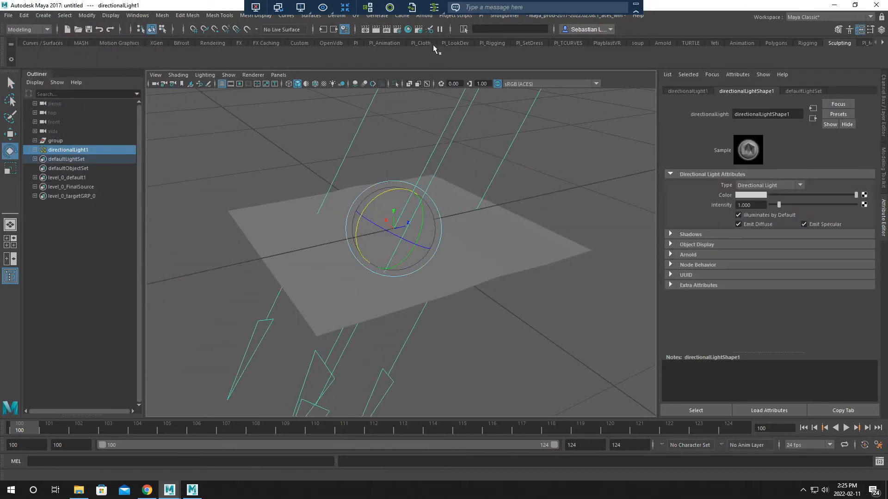
Render the current perspective view with Arnold and close the Render View after checking the plane
left_click(376, 28)
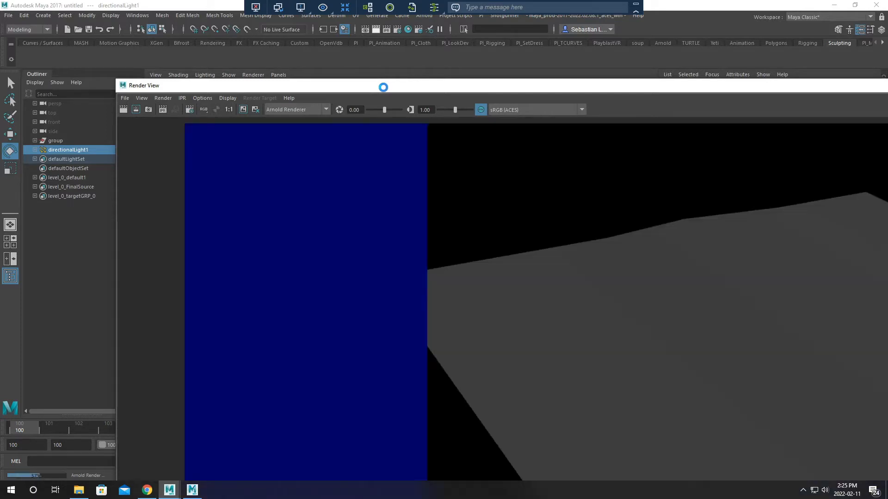
left_click_drag(539, 91, 679, 95)
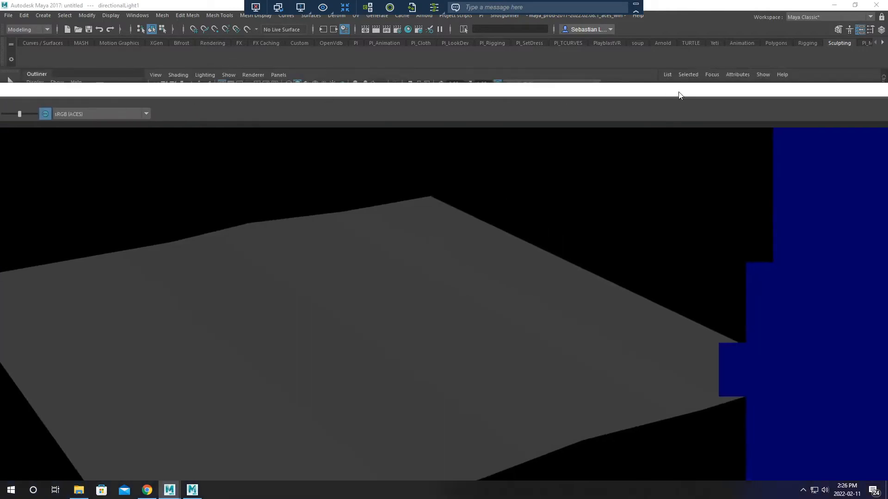
left_click_drag(753, 89, 638, 95)
left_click_drag(698, 102, 464, 105)
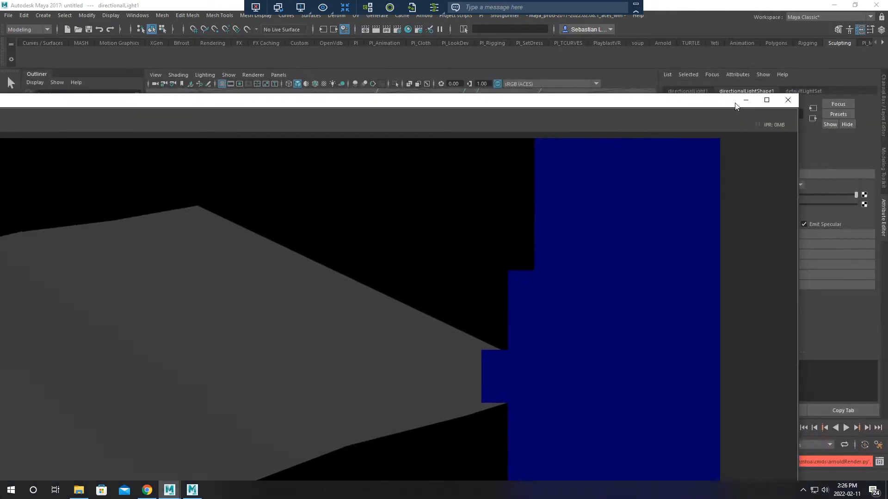
left_click(788, 99)
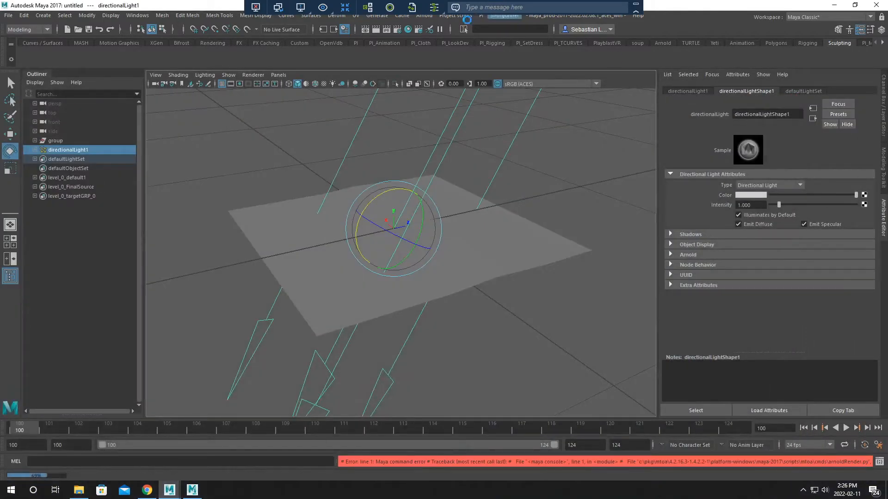
Set the Arnold sampling to Camera (AA) 1, Diffuse 1, Glossy 0, Refraction 0 and SSS 0 in the render settings
left_click(400, 31)
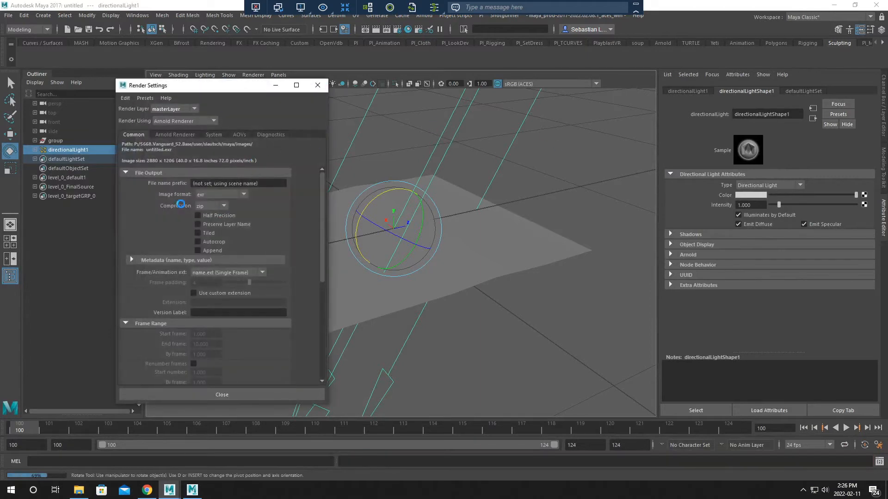
left_click(167, 134)
double_click(206, 184)
type("1")
key("Tab")
type("1")
key("Tab")
type("0")
key("Tab")
type("0")
key("Tab")
type("0")
key("Tab")
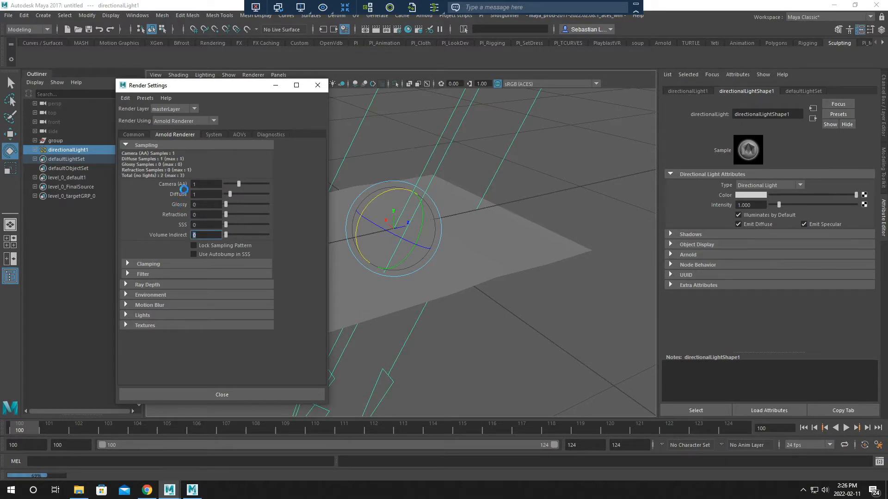
Set the render image size preset to 640x480 and close the render settings
left_click(136, 135)
scroll(168, 225, "down", 5)
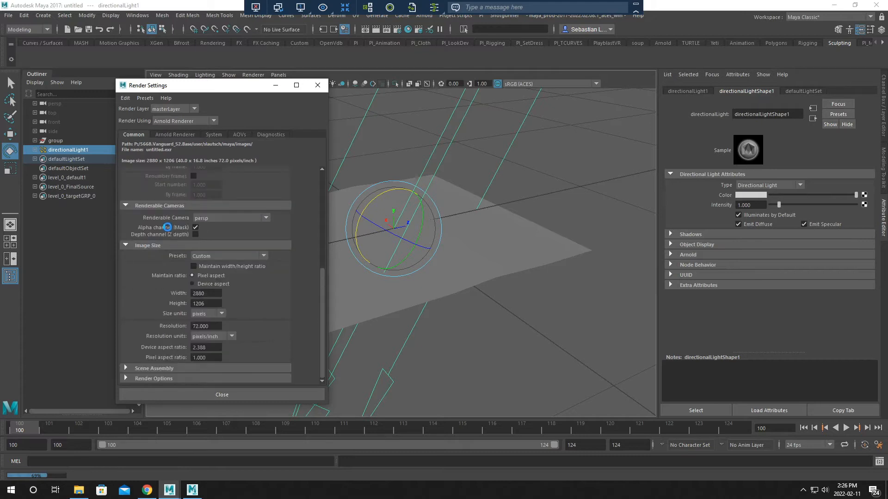
left_click(220, 258)
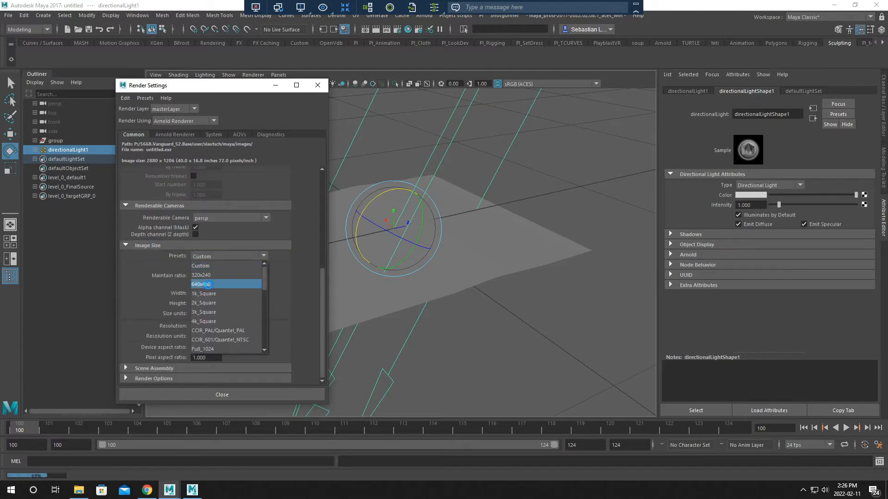
left_click(226, 286)
left_click(317, 86)
Try to render the plane again from a new perspective angle and inspect the message in the command line
left_click_drag(563, 303, 435, 73, "alt")
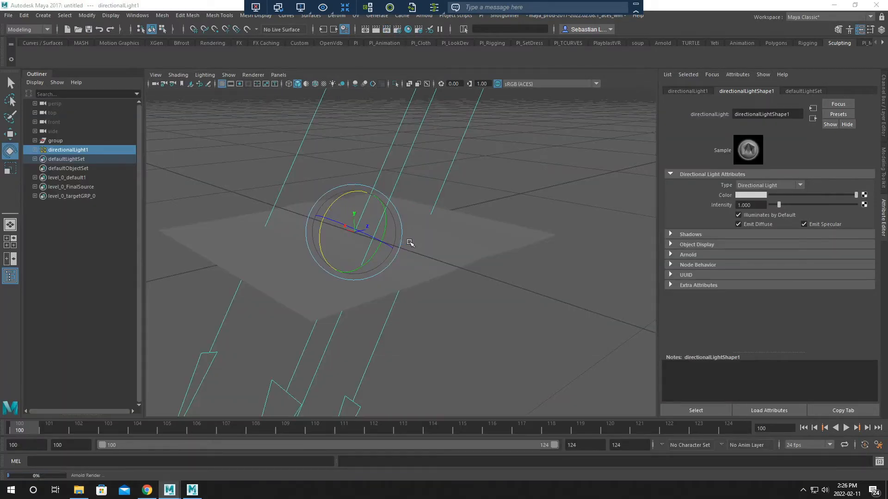
left_click_drag(434, 250, 456, 264, "alt")
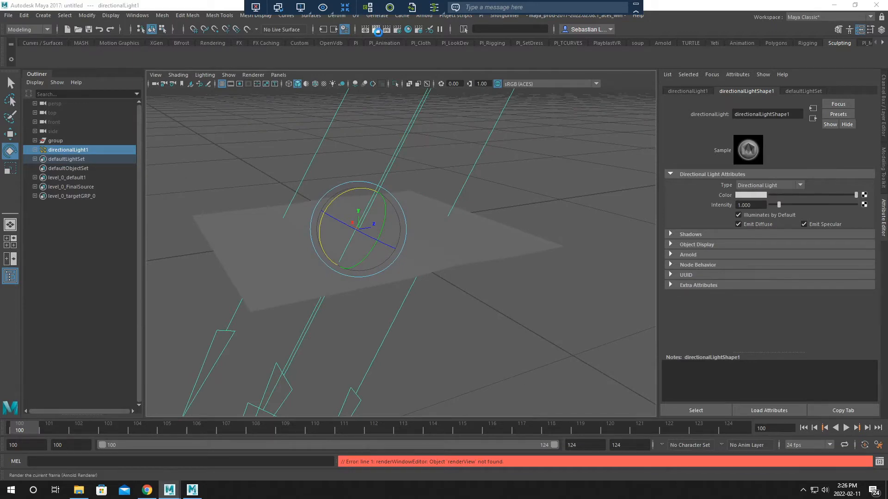
left_click_drag(447, 232, 470, 265, "alt")
left_click(469, 252)
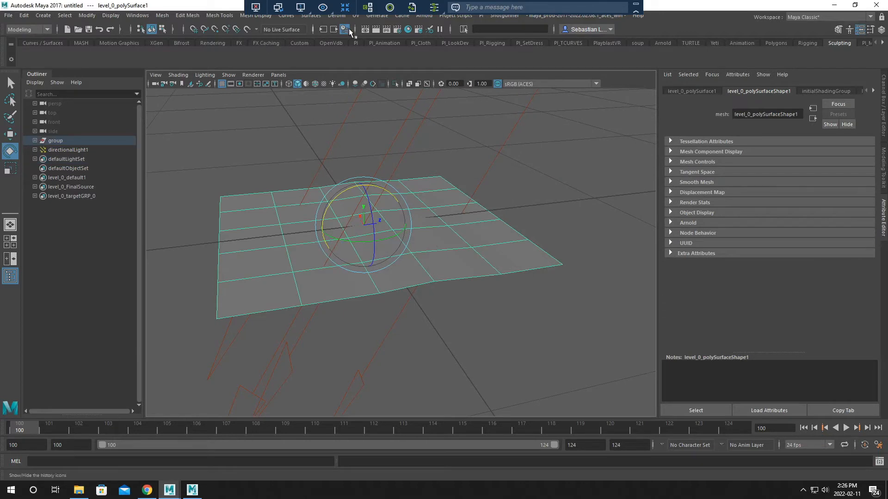
left_click(375, 31)
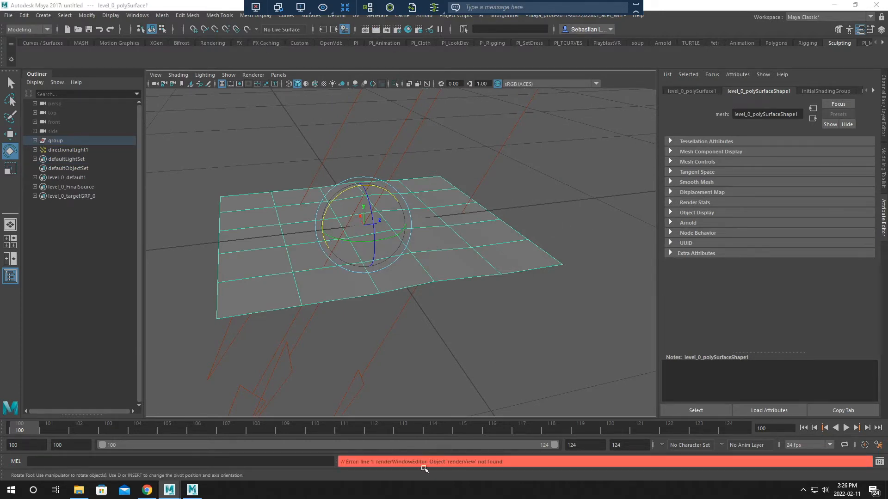
left_click_drag(391, 463, 437, 465)
left_click_drag(504, 467, 505, 464)
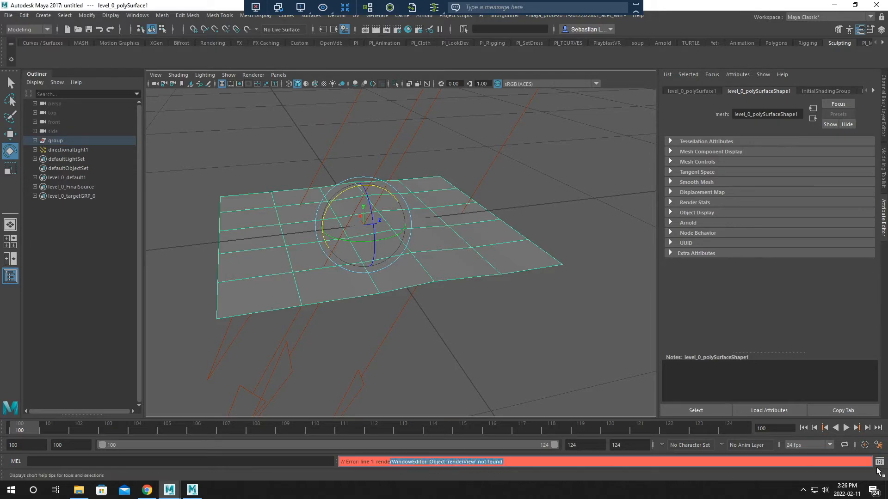
Open the Arnold RenderView and start a live render of the plane in the perspective camera
left_click(424, 15)
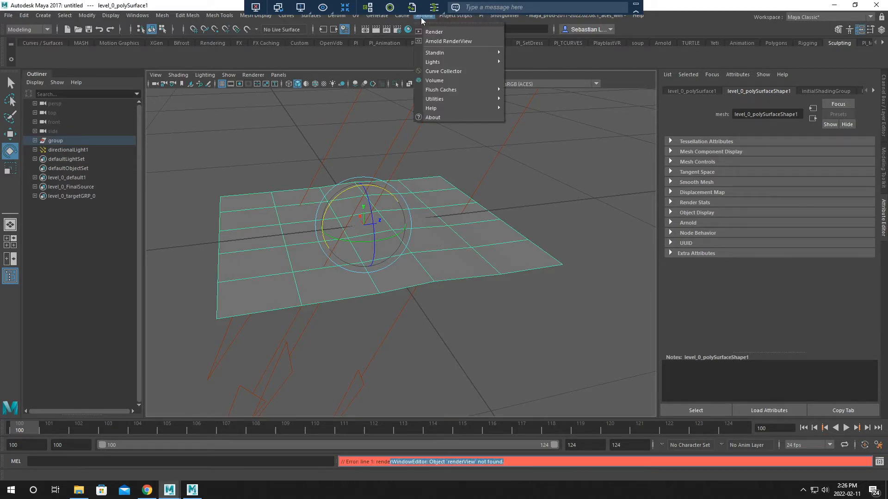
left_click(449, 41)
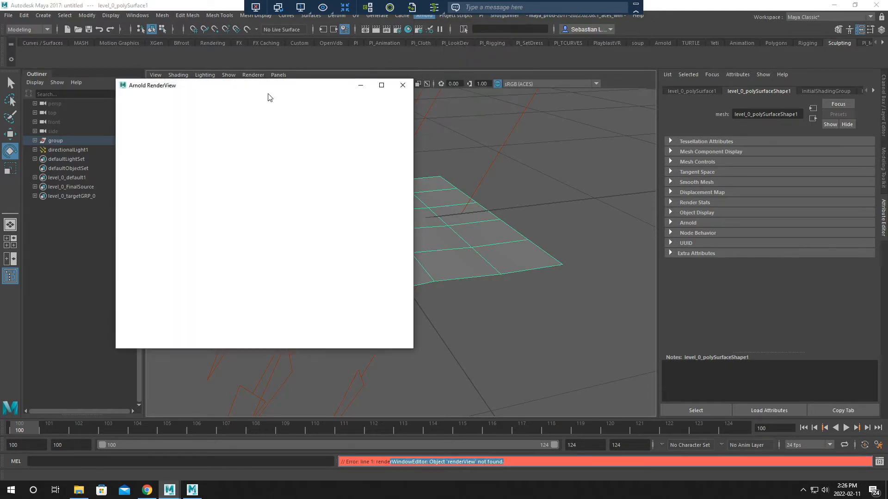
left_click_drag(185, 174, 395, 336)
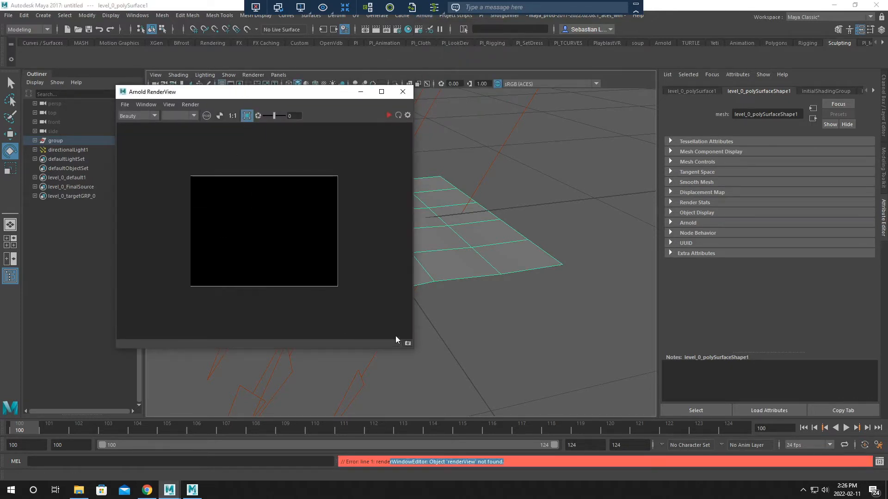
left_click(388, 116)
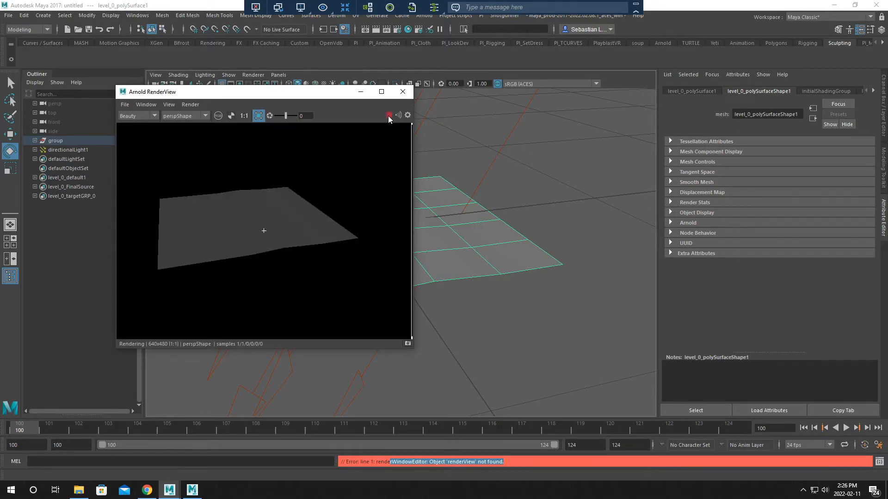
middle_click_drag(539, 232, 601, 233, "alt")
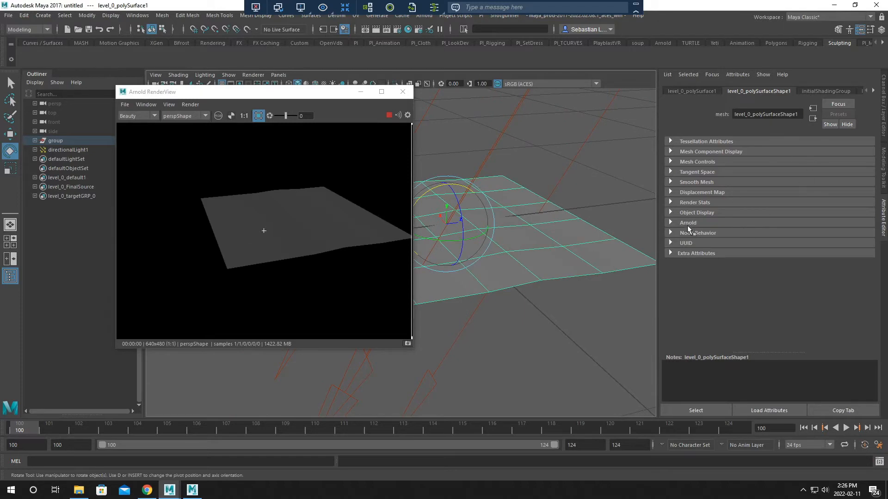
Set the plane's Arnold subdivision type to catclark with 5 iterations and view it in the render
left_click(721, 222)
scroll(728, 226, "down", 5)
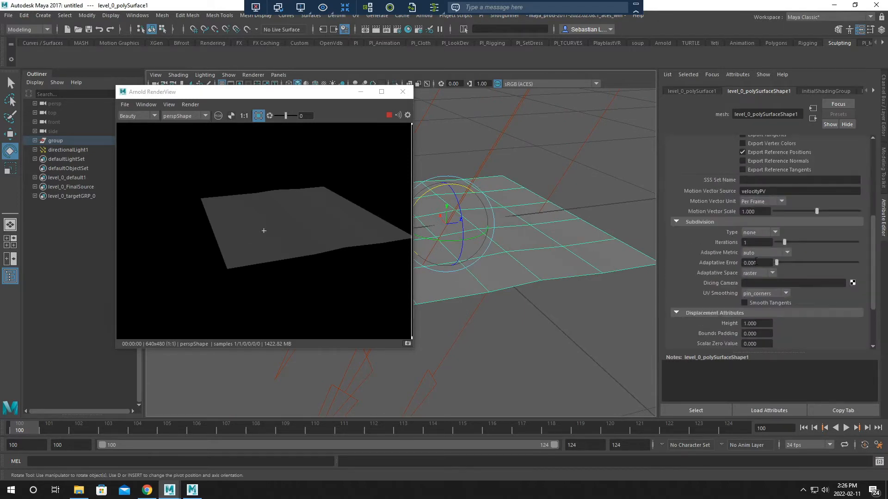
double_click(754, 243)
type("5")
key("Return")
left_click(753, 232)
left_click(756, 253)
left_click_drag(769, 262, 748, 263)
left_click(500, 309)
left_click_drag(500, 309, 582, 266, "alt")
left_click(581, 266)
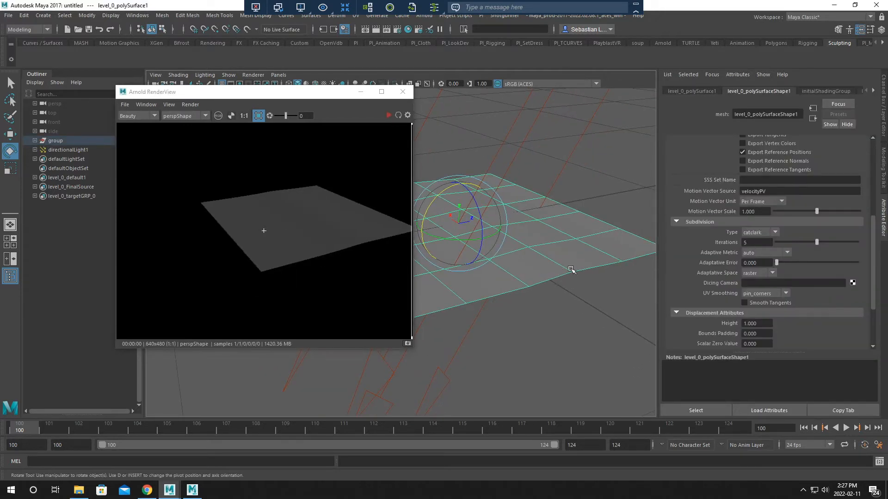
Open the Hypershade and create an aiStandard material node in the graph
left_click(137, 15)
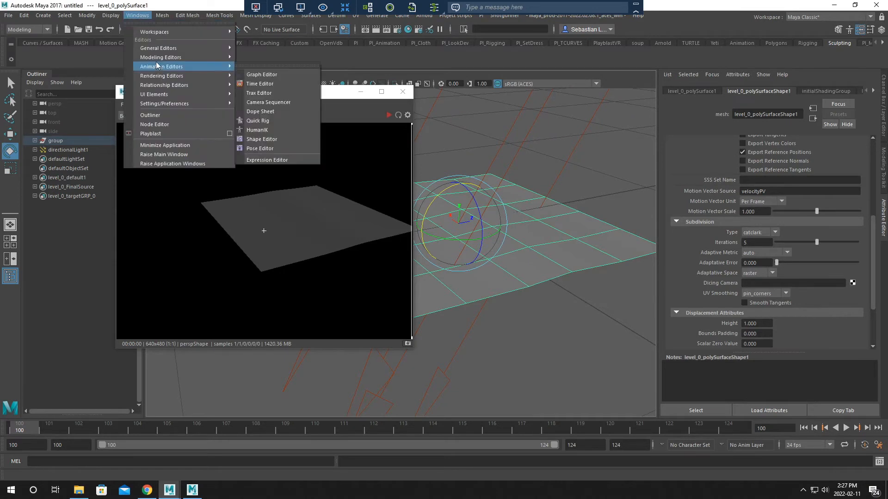
mouse_move(184, 76)
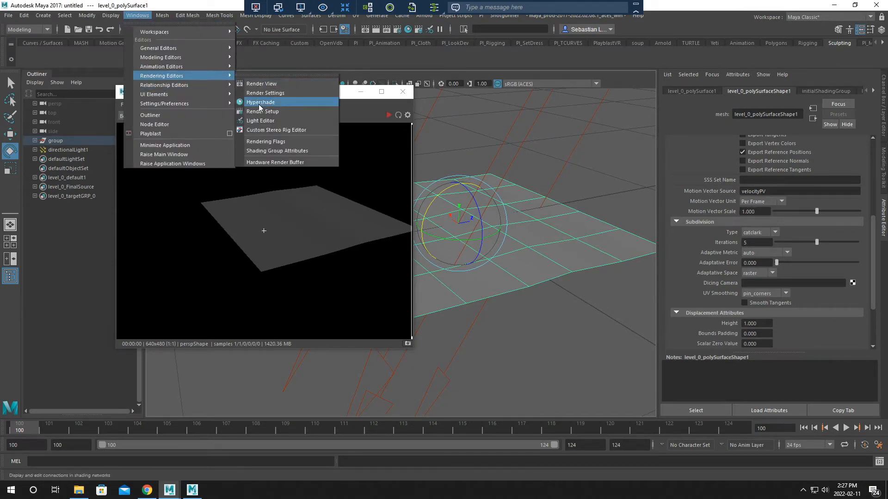
left_click(265, 102)
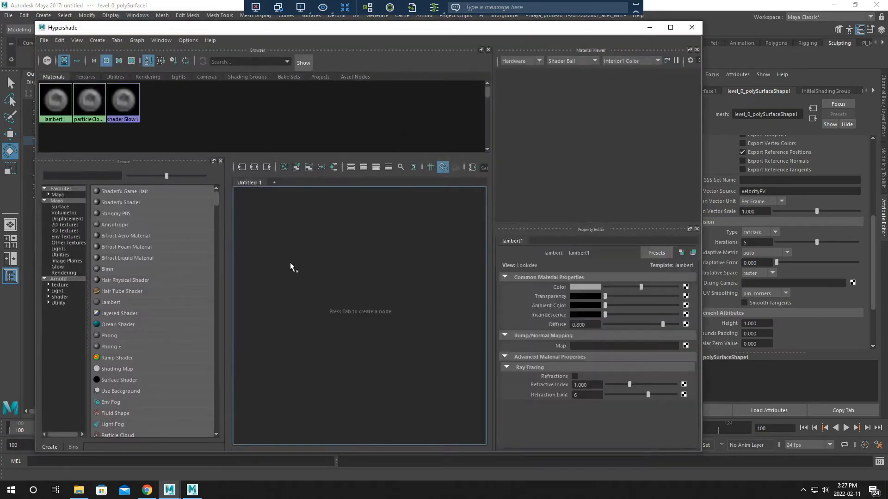
key("Tab")
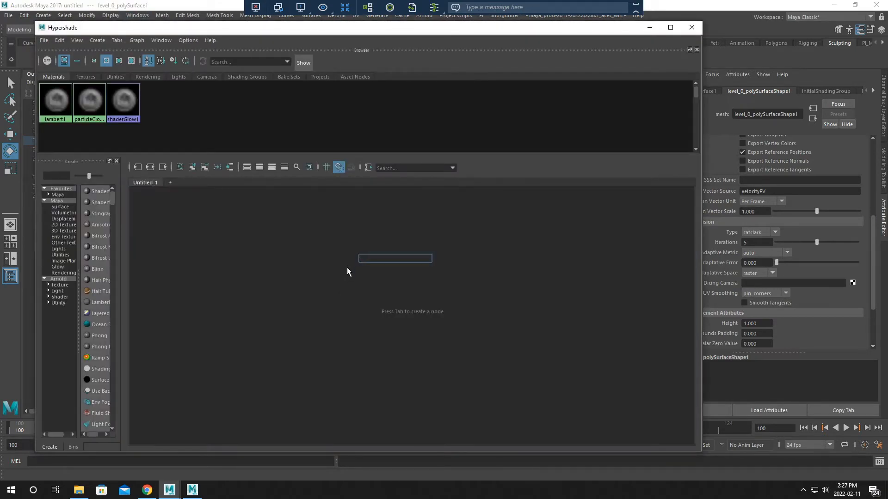
type("ais")
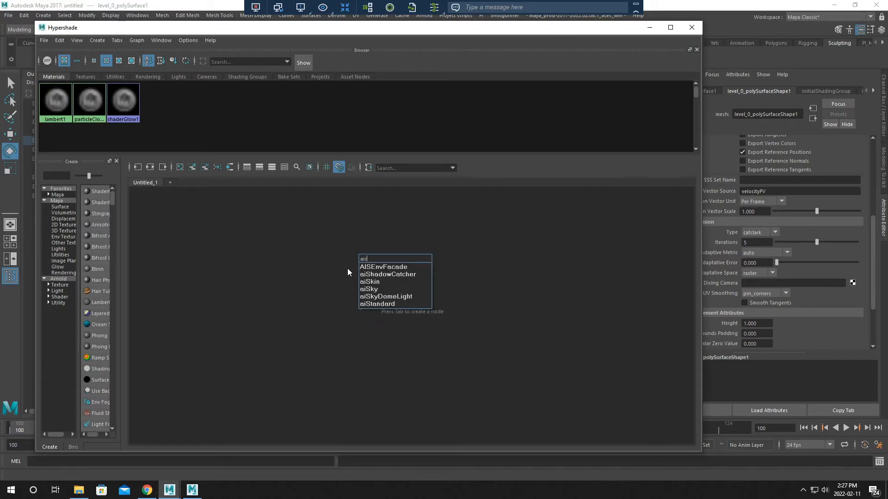
type("t")
left_click(377, 268)
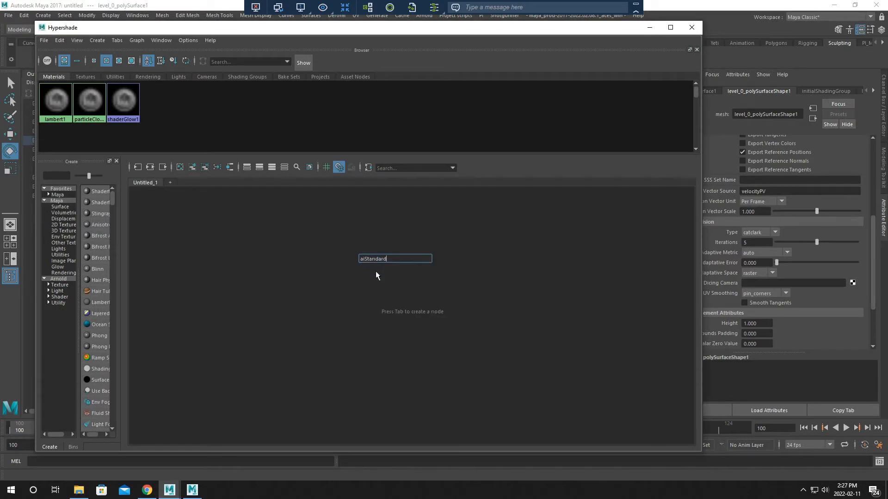
key("Return")
Attach a file texture to the displacement material input of the aiStandard1SG shading group
left_click_drag(379, 235, 260, 184)
left_click_drag(503, 250, 523, 357)
middle_click_drag(531, 306, 537, 246, "alt")
left_click(387, 334)
left_click(522, 293)
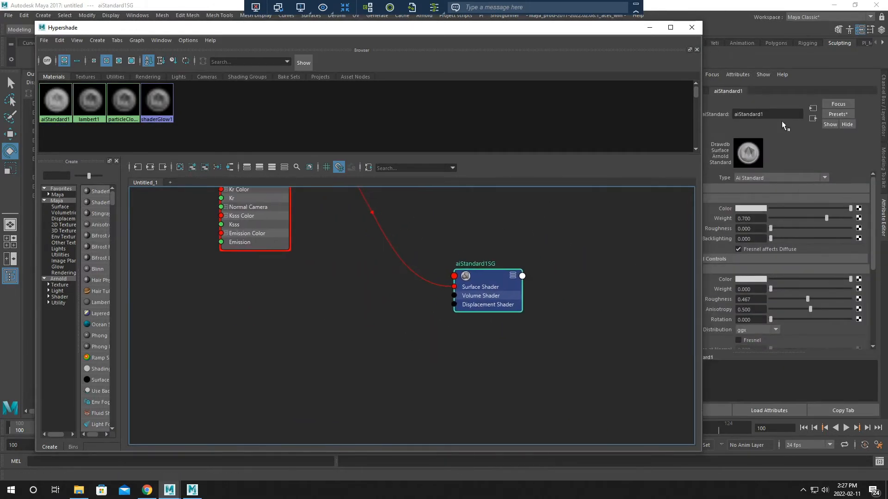
left_click_drag(610, 34, 562, 35)
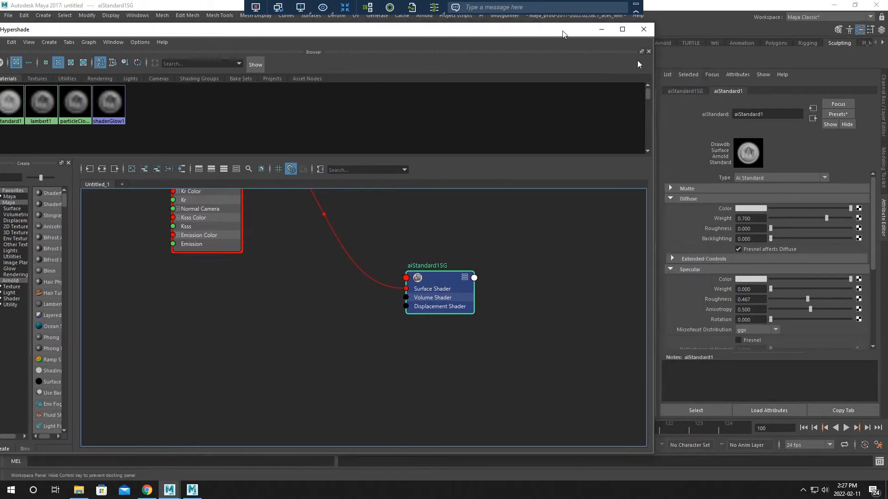
left_click(685, 91)
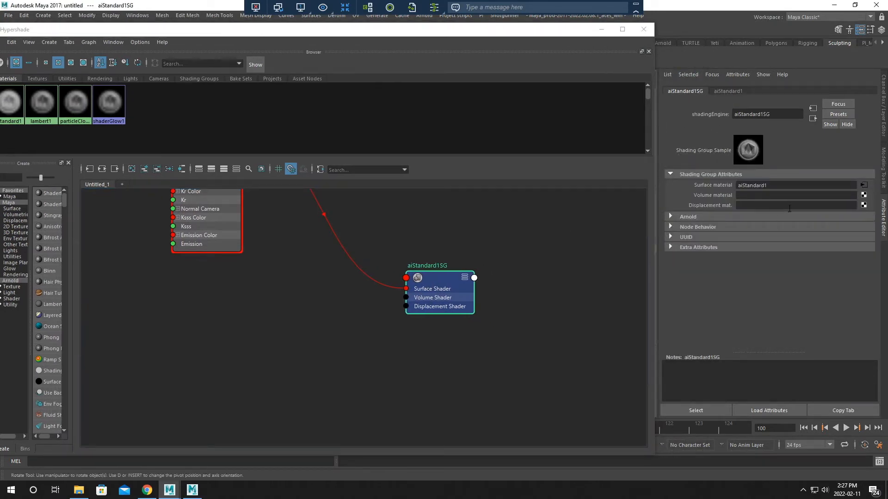
left_click(863, 206)
left_click(387, 246)
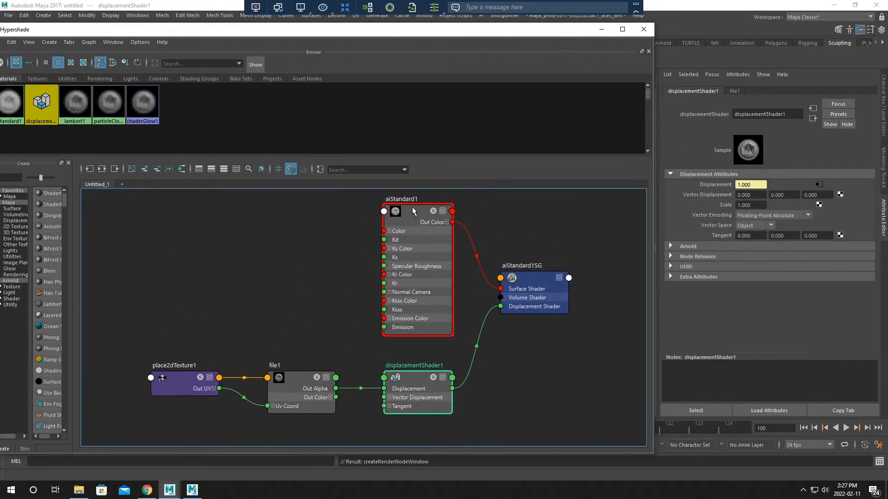
Disconnect the file's Out Alpha from the displacement shader and connect its Out Color to Vector Displacement
left_click_drag(412, 209, 378, 164)
middle_click_drag(462, 349, 446, 317, "alt")
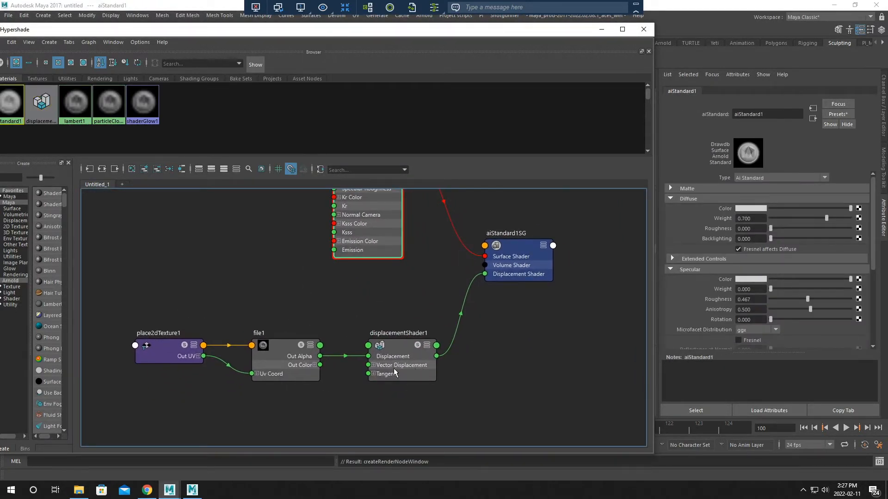
left_click(345, 356)
key("Delete")
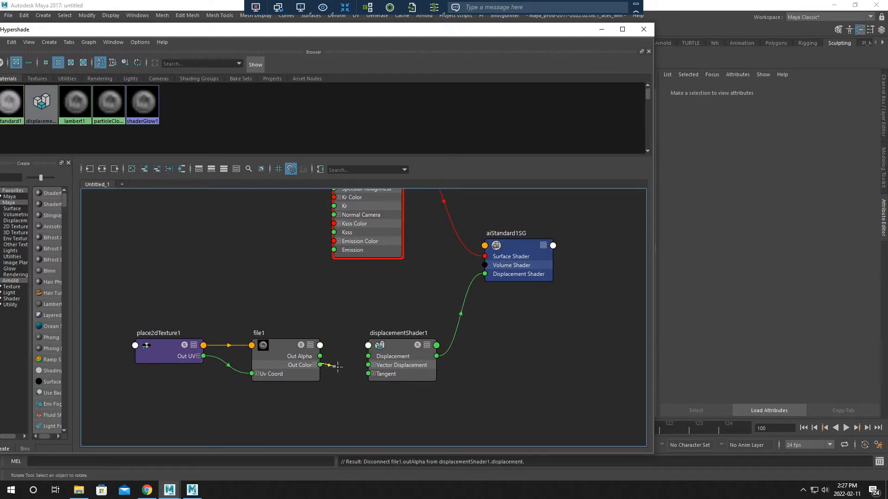
left_click(408, 344)
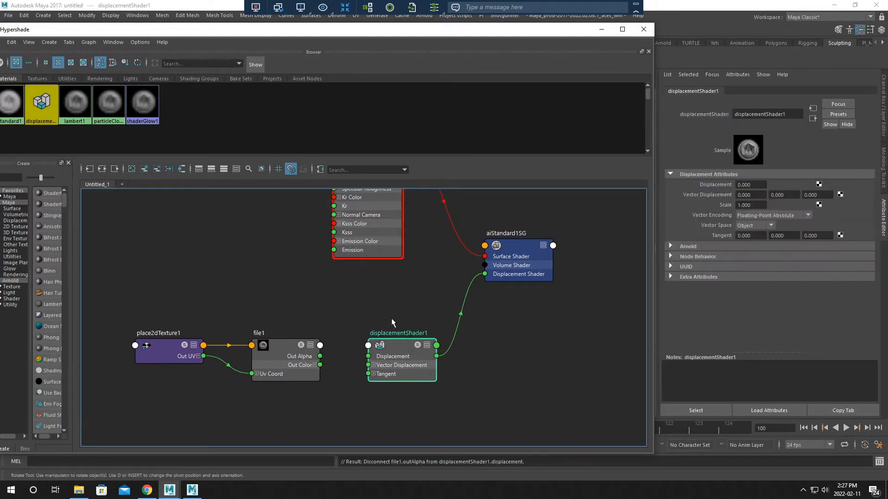
left_click_drag(345, 367, 368, 365)
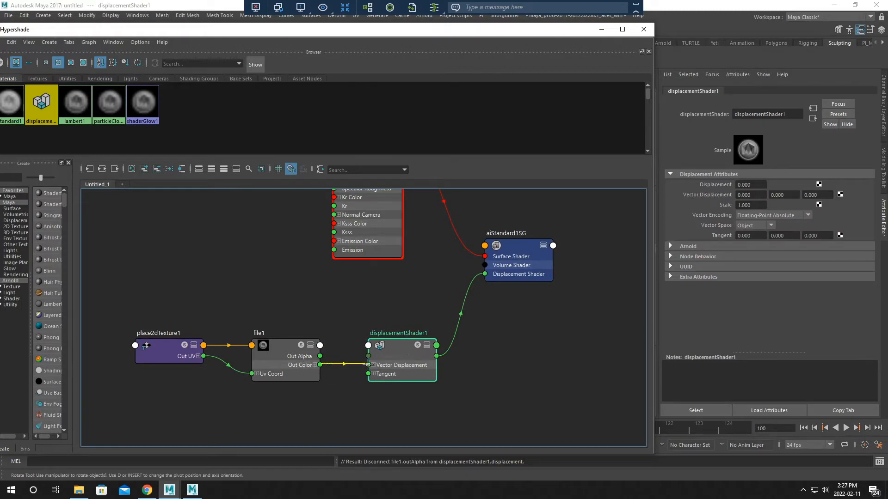
Set the displacement shader's vector space to Tangent and dismiss the render node creation window
left_click(762, 216)
left_click(819, 205)
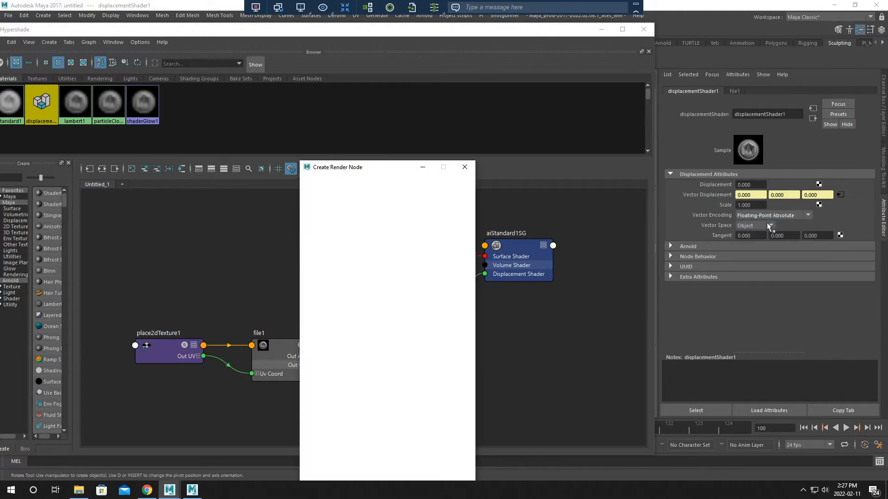
left_click(769, 226)
left_click(753, 254)
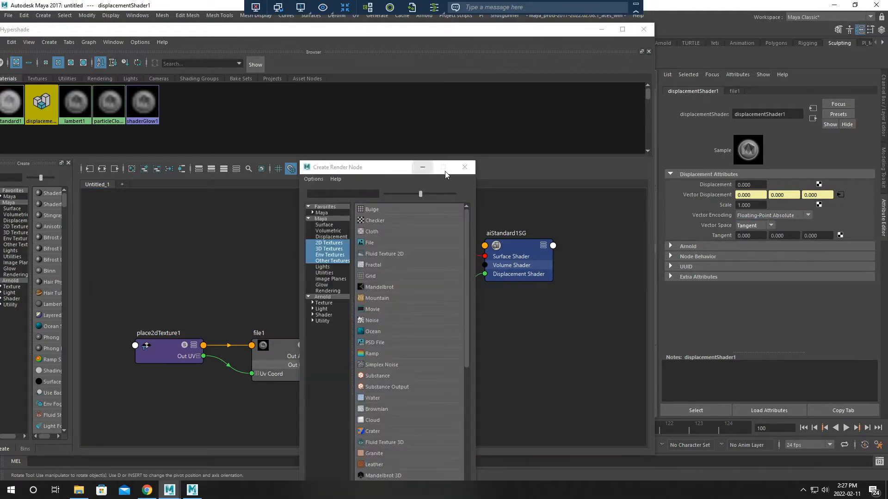
left_click(465, 167)
left_click(551, 295)
Make the file texture ignore color space file rules and load Bake.tif from the Desktop's TestVectorA folder
left_click(279, 350)
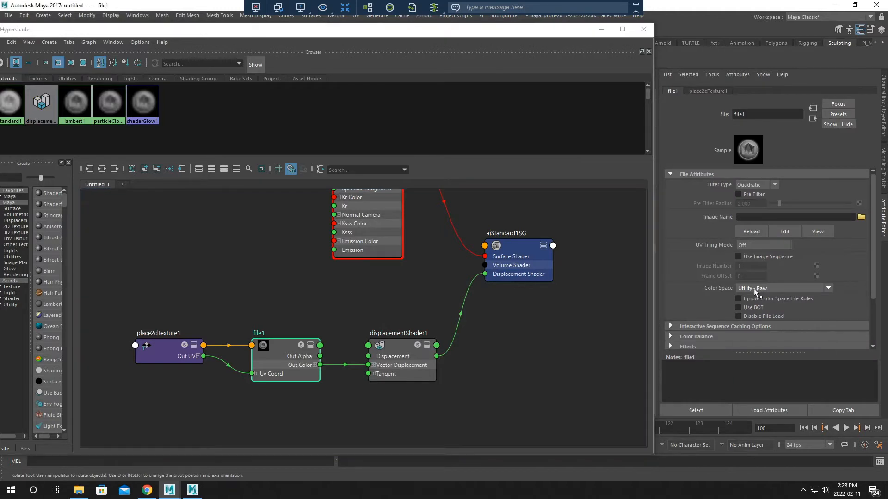
left_click(745, 299)
left_click(861, 218)
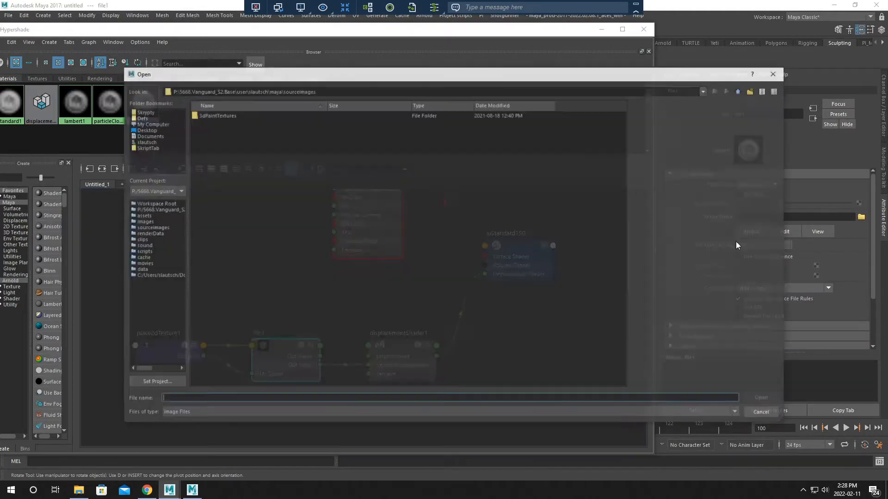
left_click(145, 129)
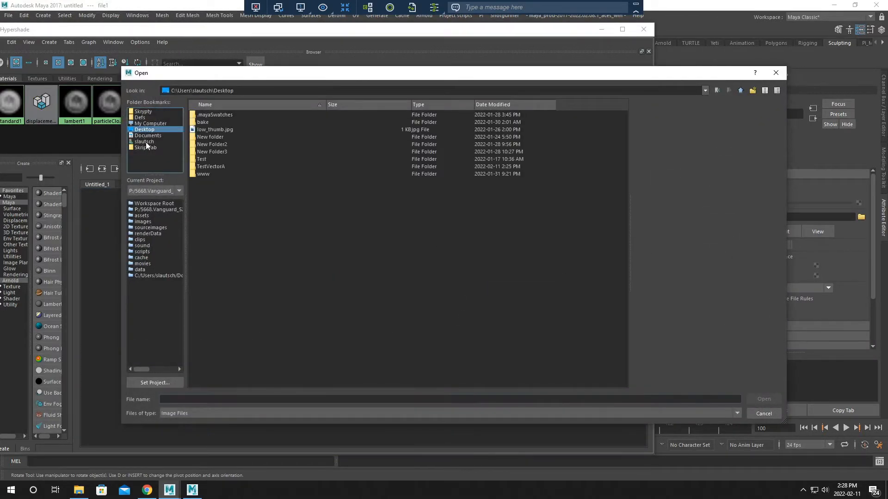
double_click(210, 166)
left_click(207, 115)
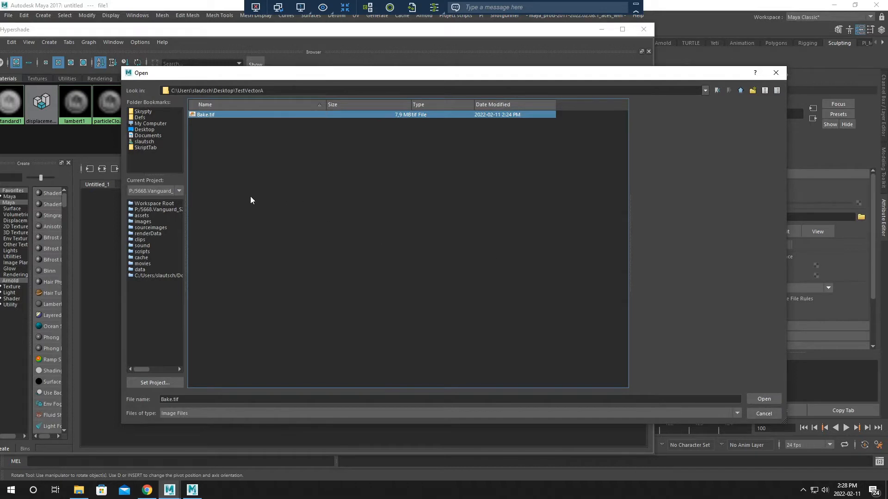
left_click(764, 399)
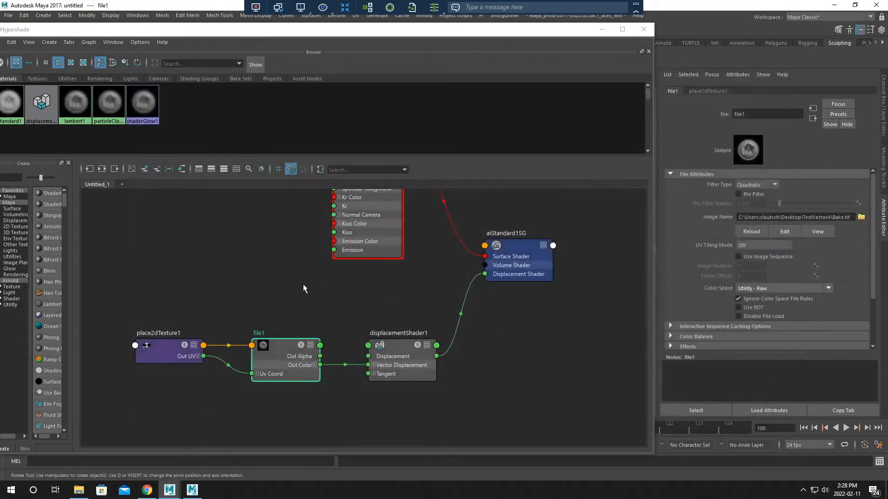
Minimize the Hypershade, assign the aiStandard1 material to the plane, and restart the live Arnold render
left_click(601, 29)
left_click(597, 29)
left_click(388, 116)
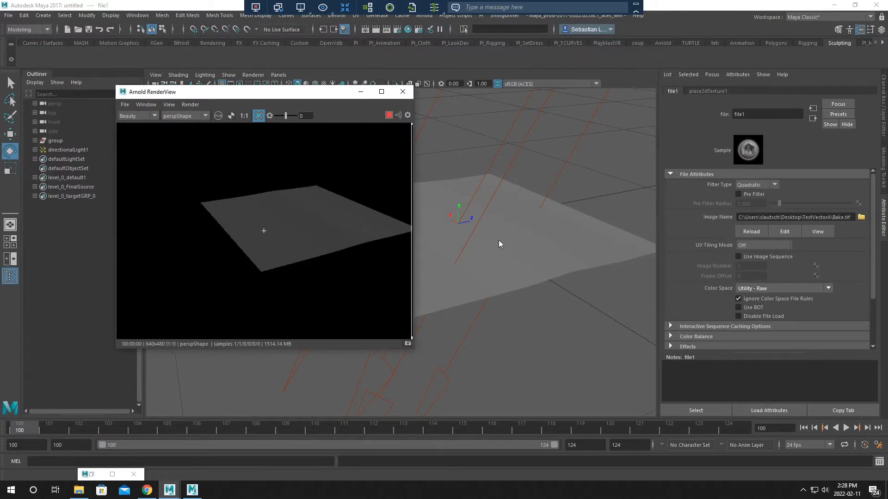
left_click_drag(531, 272, 510, 265, "alt")
left_click(524, 263)
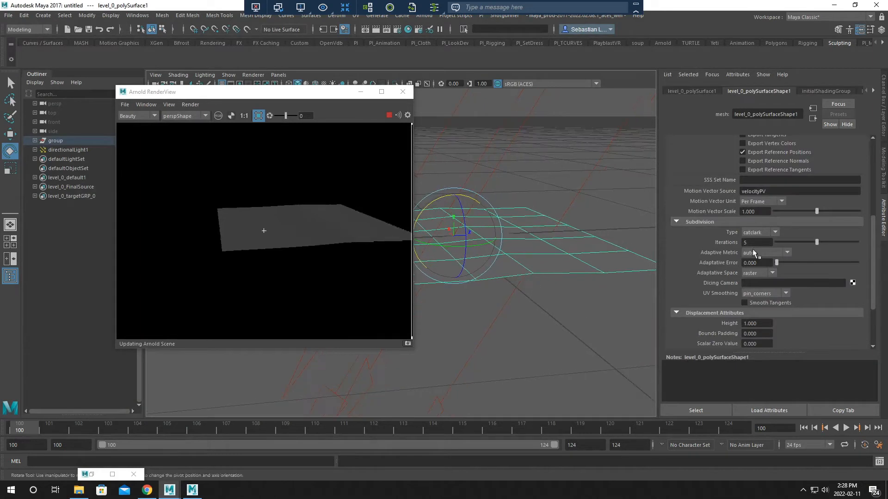
left_click(390, 116)
left_click(391, 116)
right_click_drag(564, 252, 627, 469)
left_click(390, 115)
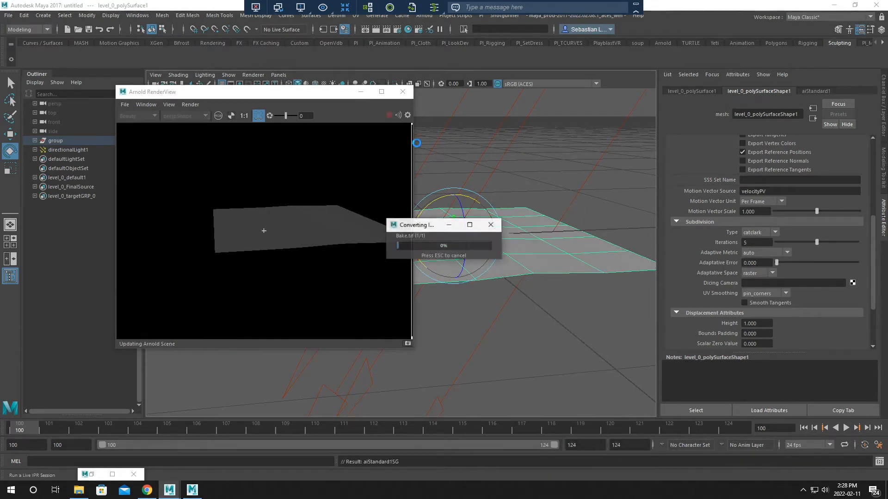
left_click_drag(555, 281, 545, 216, "alt")
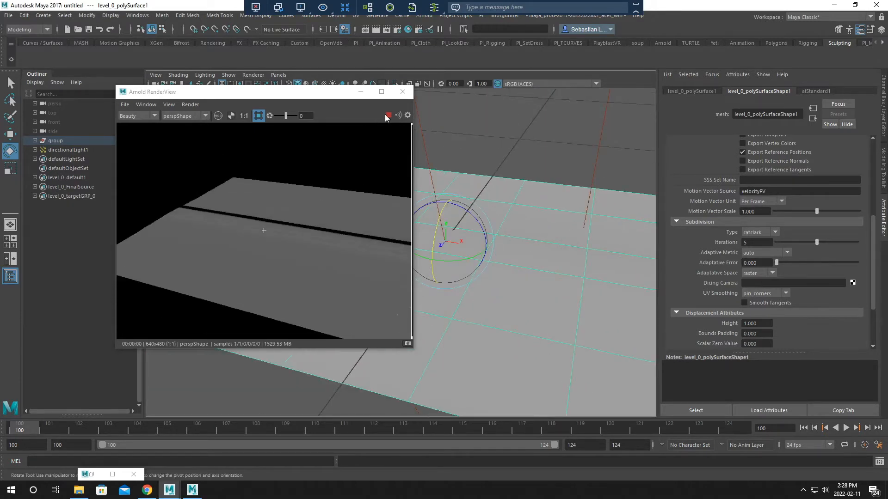
Duplicate the directional light twice and rotate the lights to illuminate the plane from different directions
left_click_drag(472, 213, 472, 153, "alt")
key("q")
left_click(472, 196)
left_click_drag(473, 195, 494, 244, "alt")
key("e")
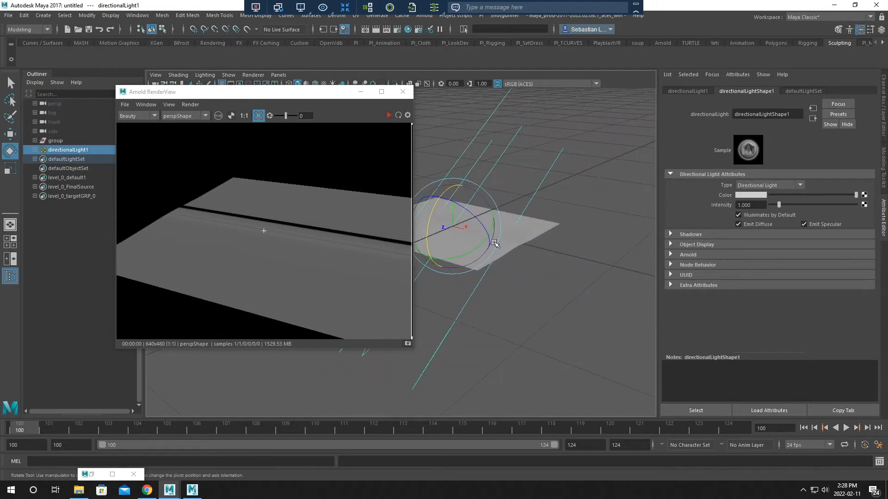
left_click_drag(430, 204, 483, 257)
key("ctrl+d")
left_click_drag(481, 264, 508, 267, "alt")
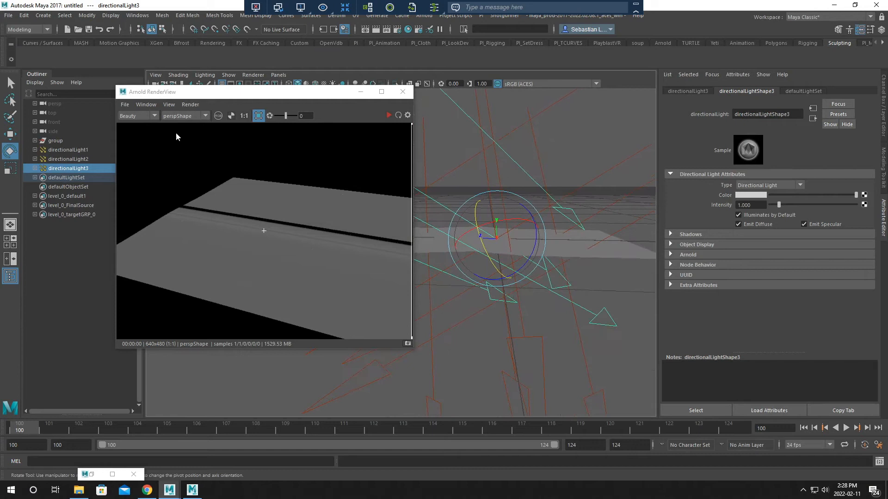
Restart the live render and examine the displaced plane from several camera angles, including a low side view
left_click(387, 114)
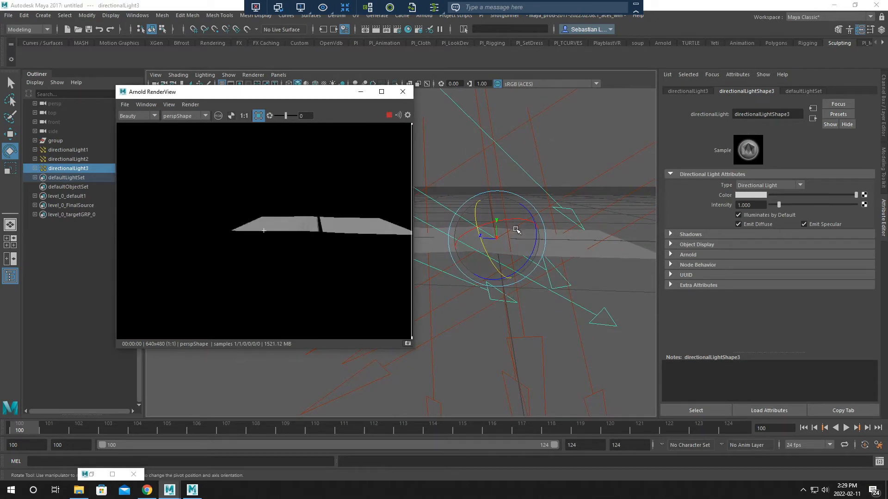
left_click_drag(515, 236, 466, 238, "alt")
key("q")
left_click(453, 292)
right_click_drag(466, 238, 528, 360, "alt")
left_click_drag(501, 291, 527, 207, "alt")
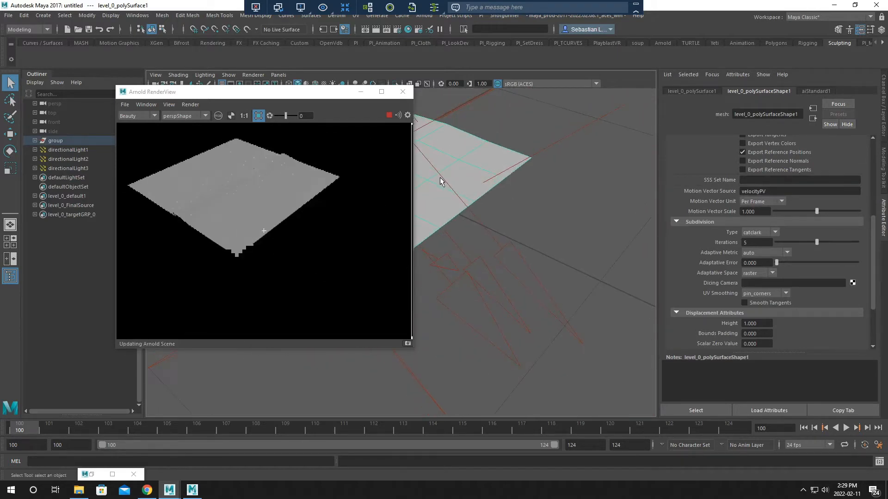
key("space")
middle_click_drag(509, 157, 516, 198, "alt")
key("space")
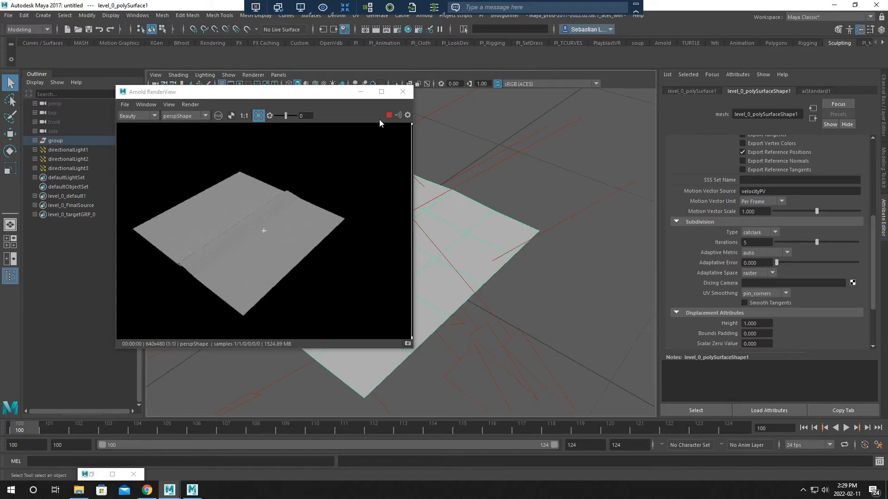
left_click(388, 115)
middle_click_drag(538, 258, 500, 114, "alt")
left_click(390, 115)
Rotate directionalLight2 to a new direction and duplicate it as a fourth directional light
left_click(467, 127)
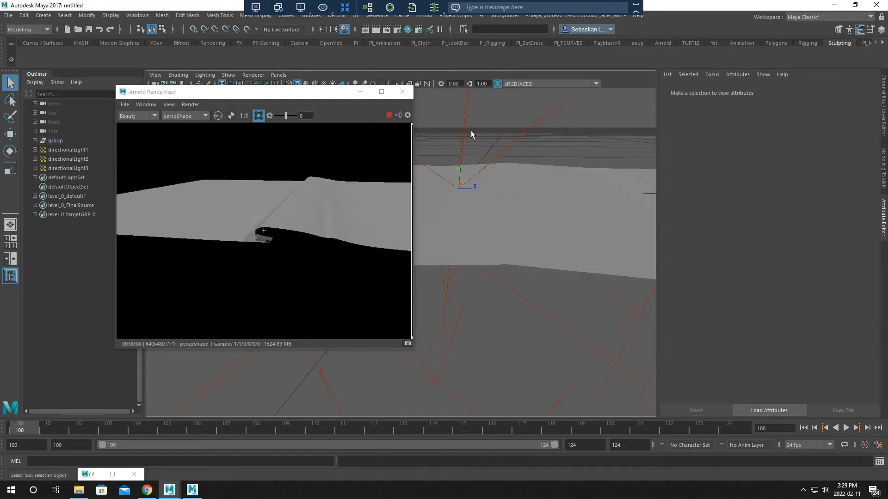
key("e")
left_click(471, 125)
left_click_drag(488, 169, 423, 306)
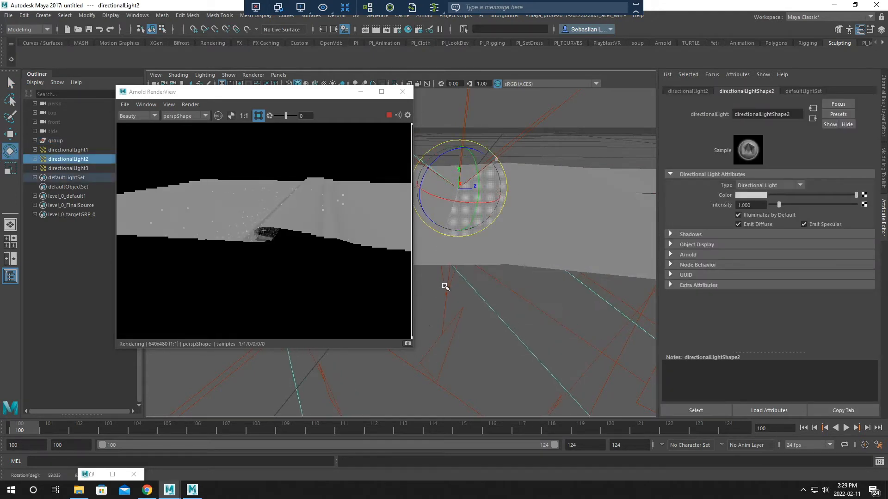
key("ctrl+d")
Add an Arnold skydome light to the scene
left_click(422, 16)
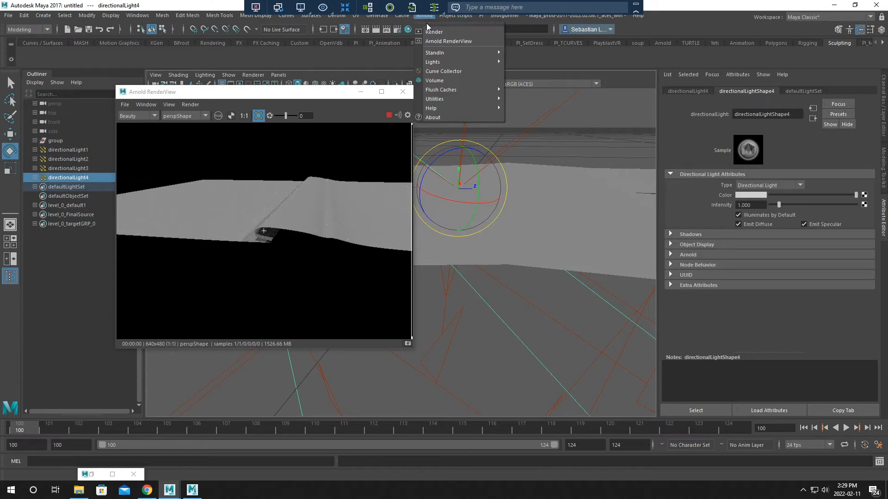
mouse_move(454, 59)
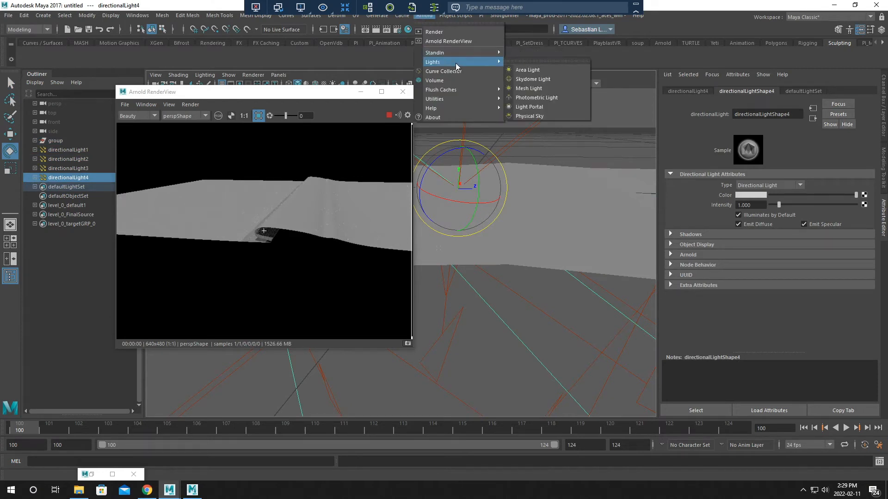
left_click(542, 80)
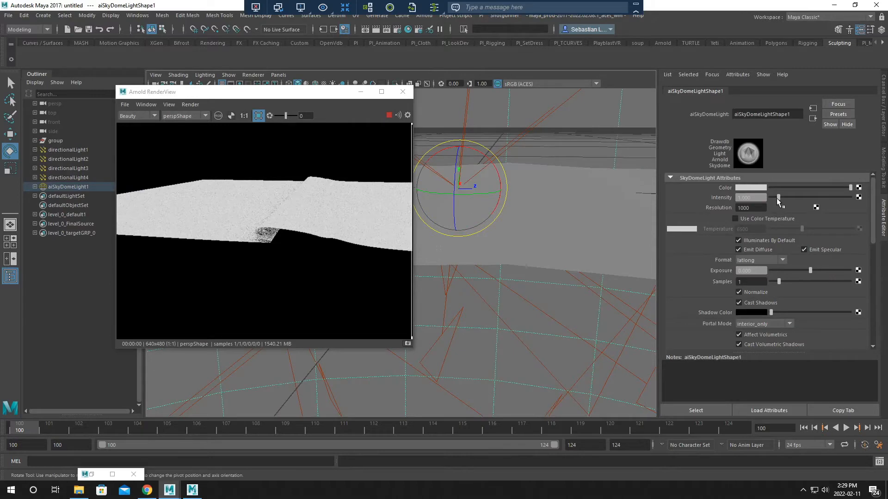
Lower the skydome light's intensity and delete the four directional lights from the scene
left_click_drag(778, 200, 775, 199)
left_click_drag(594, 233, 613, 148, "alt")
left_click_drag(551, 176, 533, 166, "alt")
left_click_drag(51, 176, 53, 149)
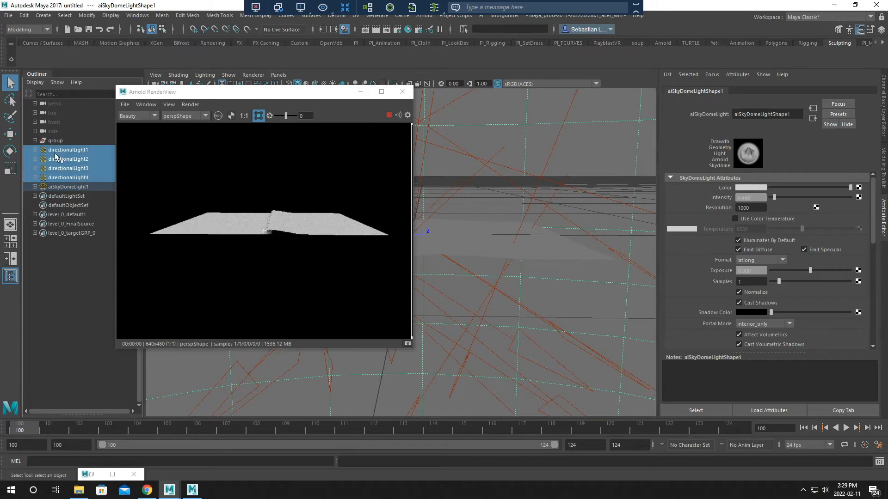
key("Delete")
left_click_drag(430, 224, 495, 241, "alt")
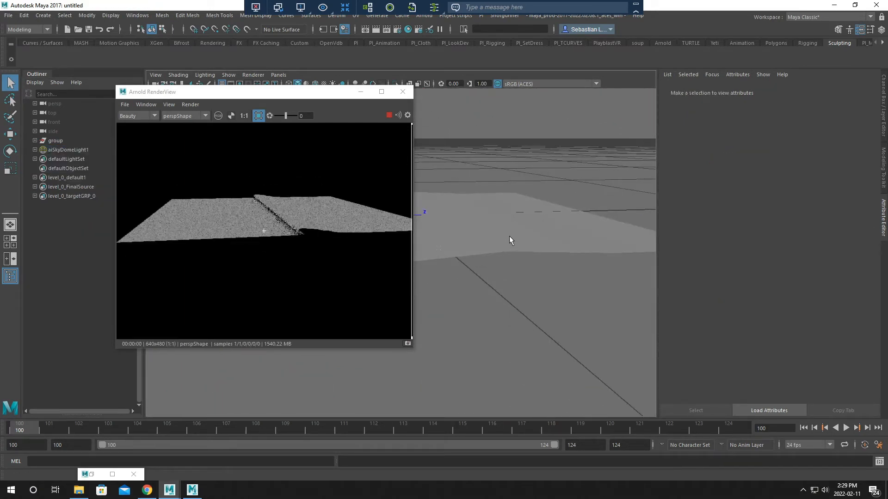
Set the plane's aiStandard1 specular weight to 0.415 and specular roughness to 0.211
left_click(486, 230)
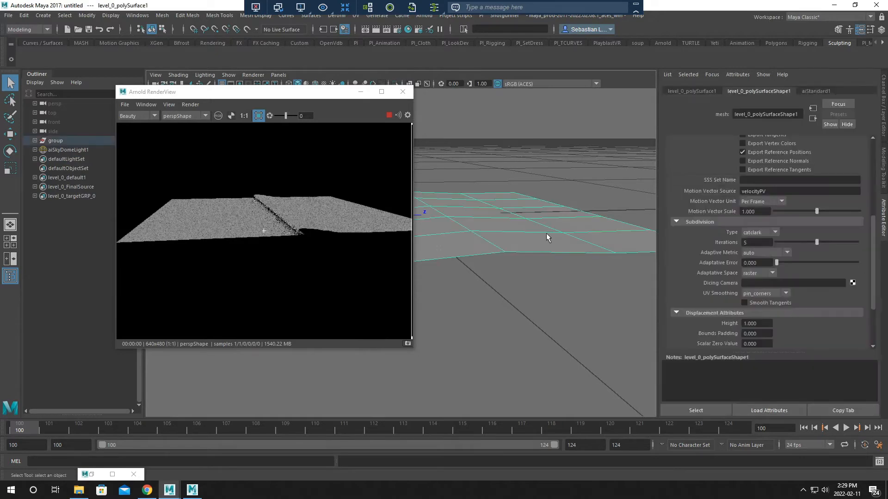
left_click(817, 91)
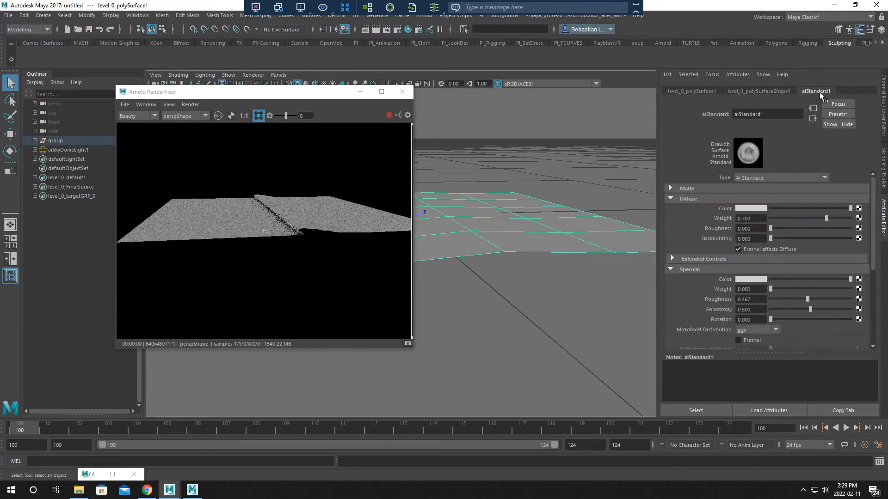
scroll(758, 300, "down", 3)
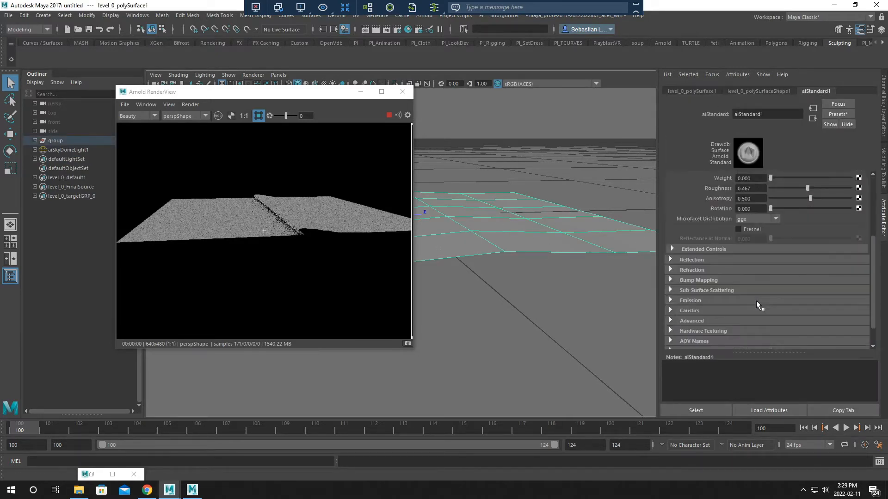
left_click_drag(771, 233, 804, 234)
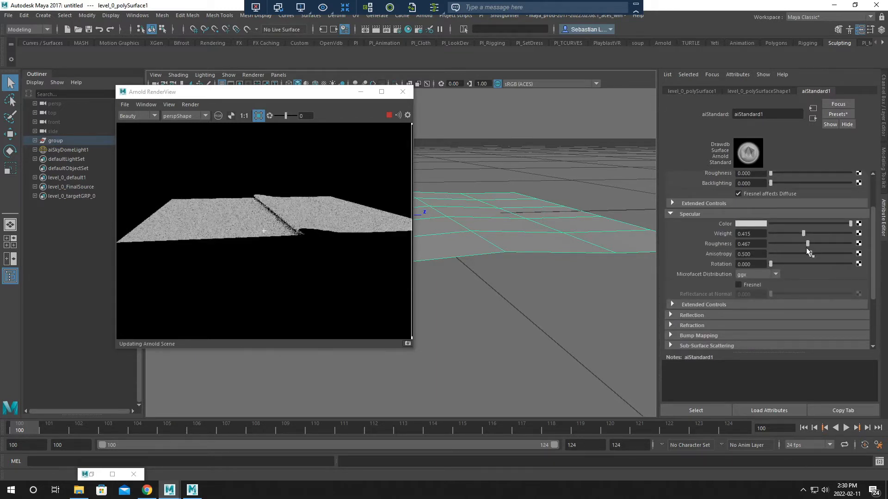
left_click_drag(807, 244, 787, 246)
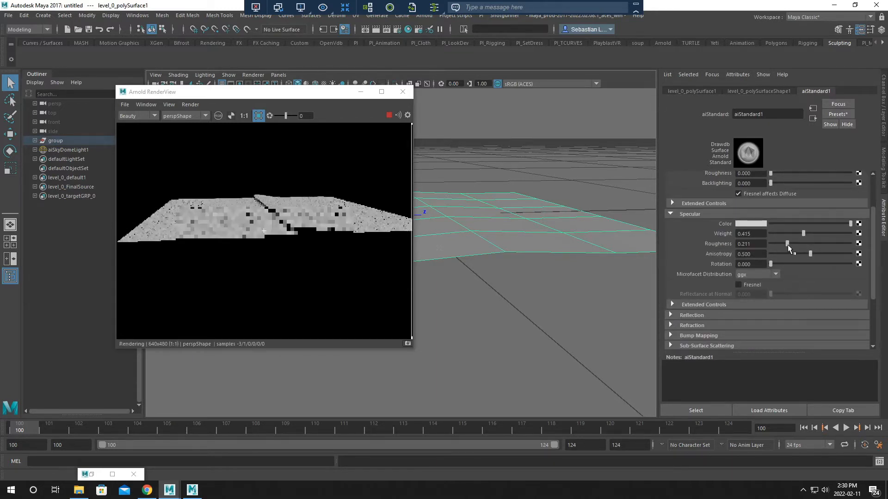
left_click(527, 291)
left_click_drag(511, 290, 511, 293, "alt")
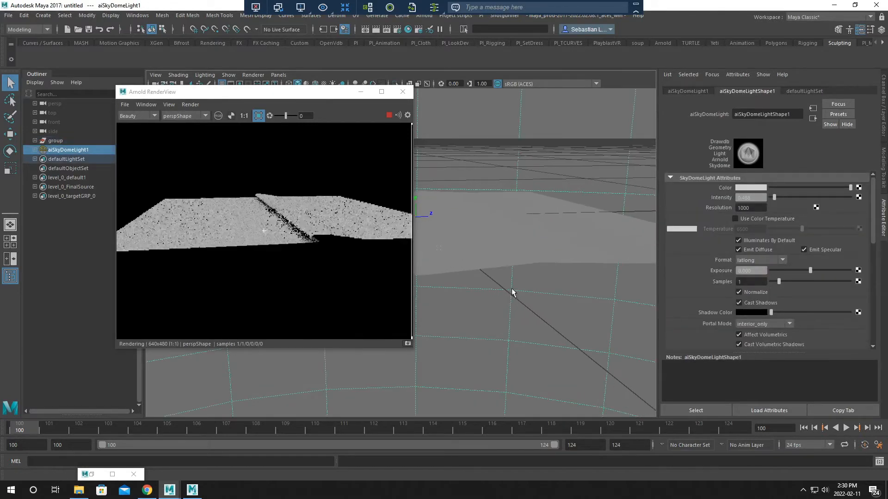
left_click_drag(489, 251, 520, 274, "alt")
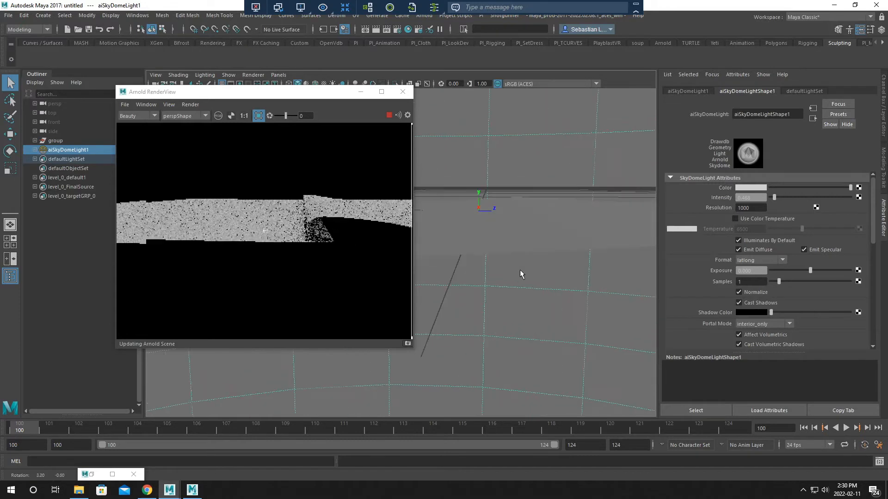
Select all vertices of the low-resolution plane, scale them flat along the vertical axis, and return to object selection
left_click(514, 241)
middle_click_drag(539, 216, 522, 233, "alt")
right_click_drag(522, 233, 477, 232, "alt")
middle_click_drag(477, 231, 523, 241, "alt")
right_click_drag(513, 239, 456, 236)
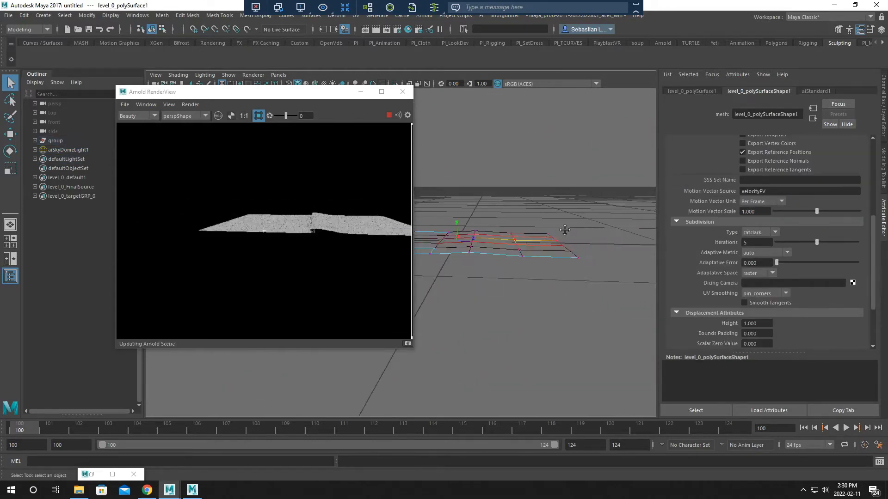
middle_click_drag(455, 236, 488, 235, "alt")
left_click(625, 194)
left_click_drag(302, 342, 205, 353)
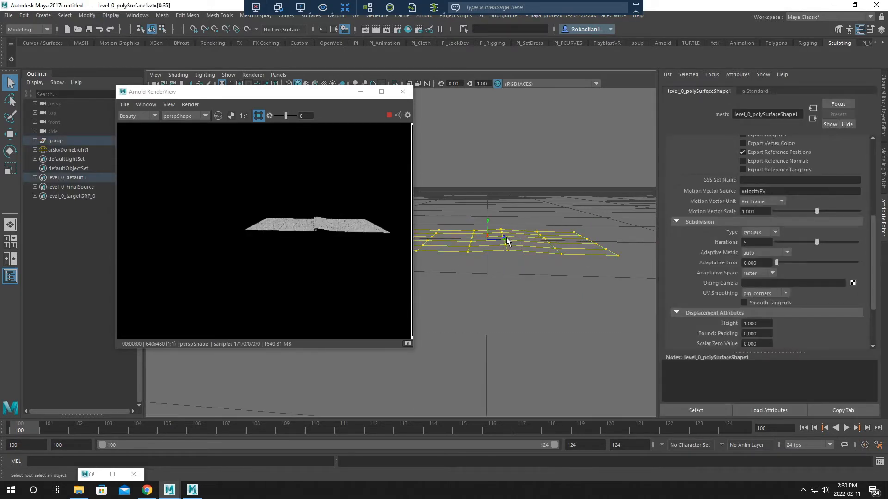
key("r")
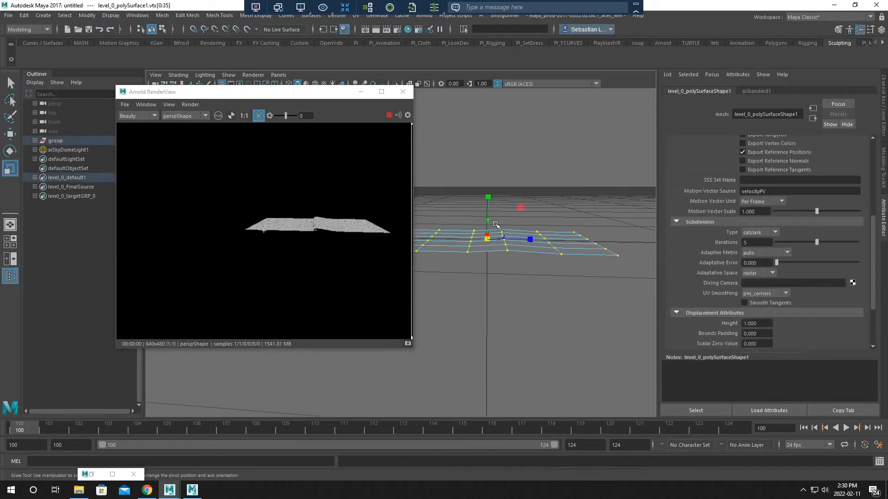
left_click_drag(488, 198, 514, 334)
middle_click_drag(548, 327, 540, 324, "alt")
left_click_drag(540, 325, 566, 258, "alt")
middle_click_drag(533, 258, 488, 267, "alt")
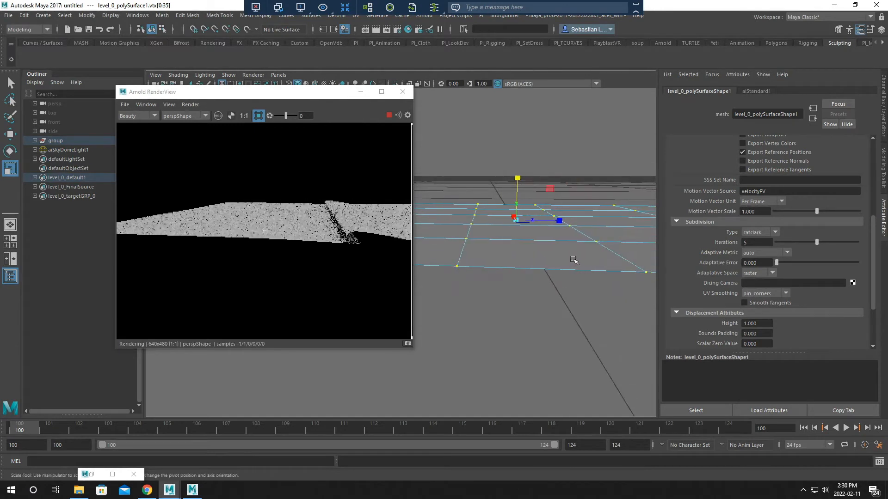
middle_click_drag(560, 255, 523, 252, "alt")
key("q")
right_click_drag(565, 229, 574, 220)
left_click_drag(566, 250, 523, 298, "alt")
left_click_drag(458, 195, 391, 116, "alt")
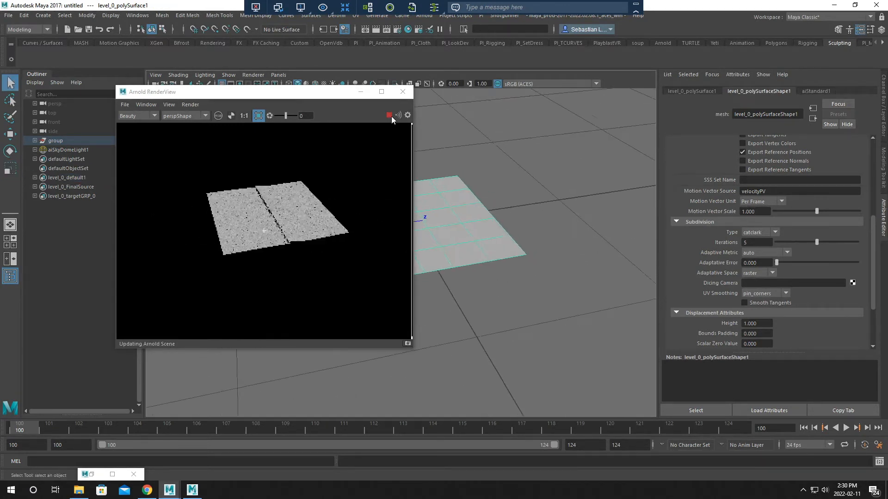
Close the Arnold RenderView and measure one edge of the plane between two corner vertices with the Distance Tool
left_click(403, 91)
left_click_drag(435, 263, 401, 279, "alt")
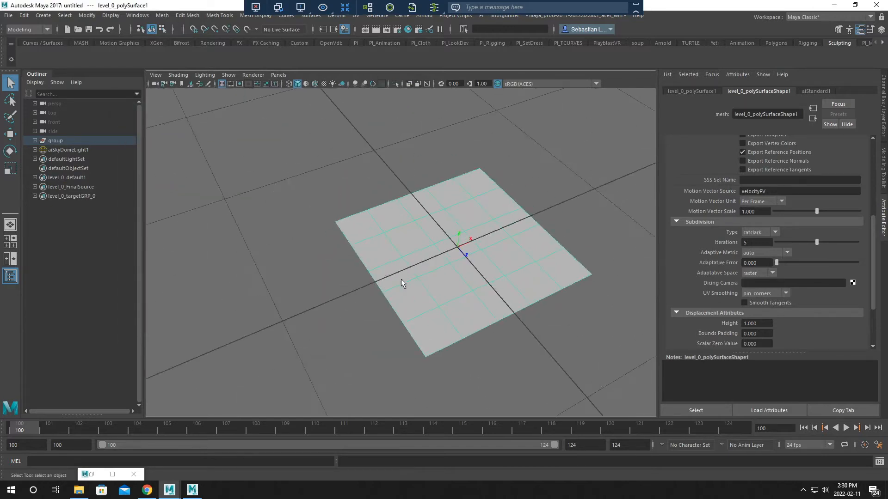
left_click(43, 16)
mouse_move(68, 168)
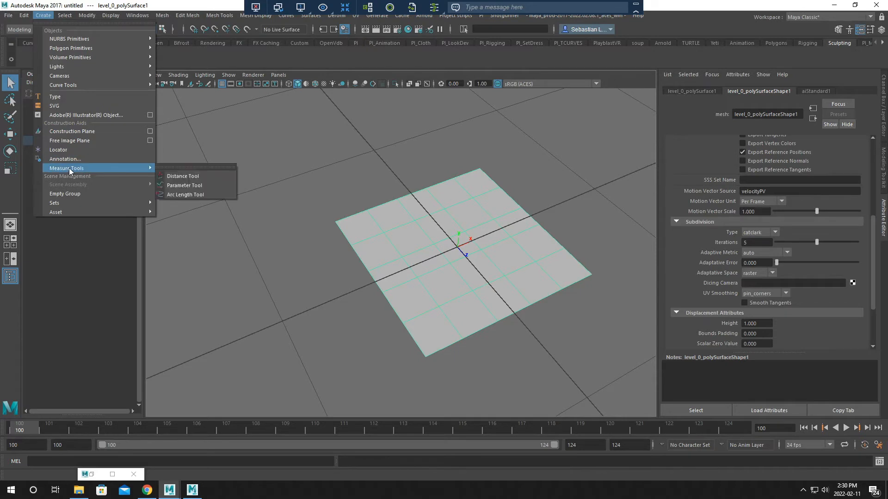
left_click(183, 176)
left_click(336, 222)
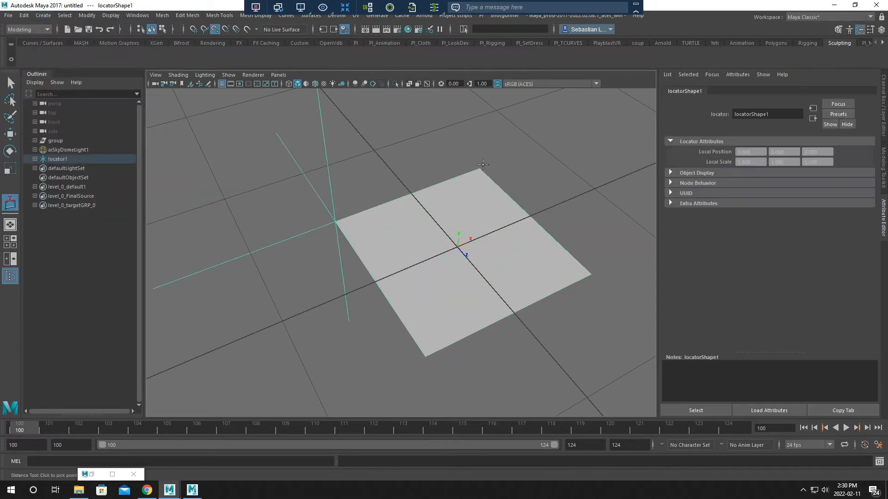
left_click(480, 169)
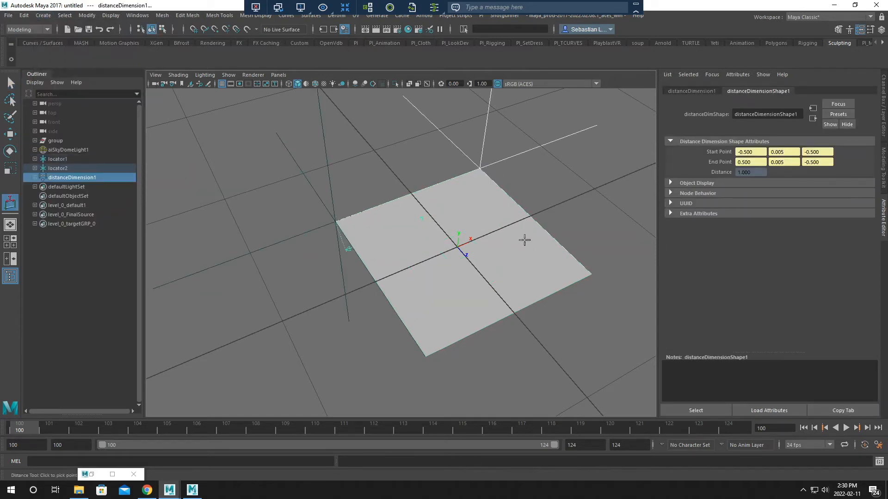
left_click_drag(403, 245, 427, 254, "alt")
key("q")
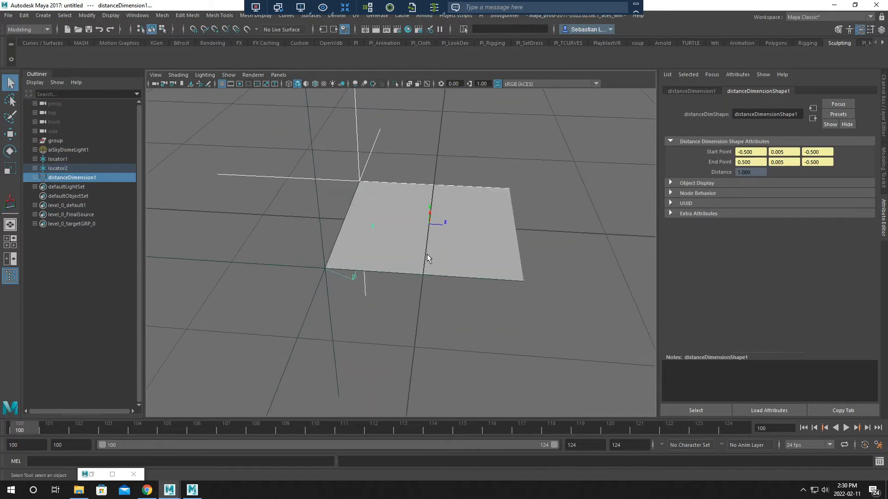
Examine the flattened plane and its distance locators from above and from oblique angles
left_click(426, 254)
left_click_drag(479, 243, 147, 51, "alt")
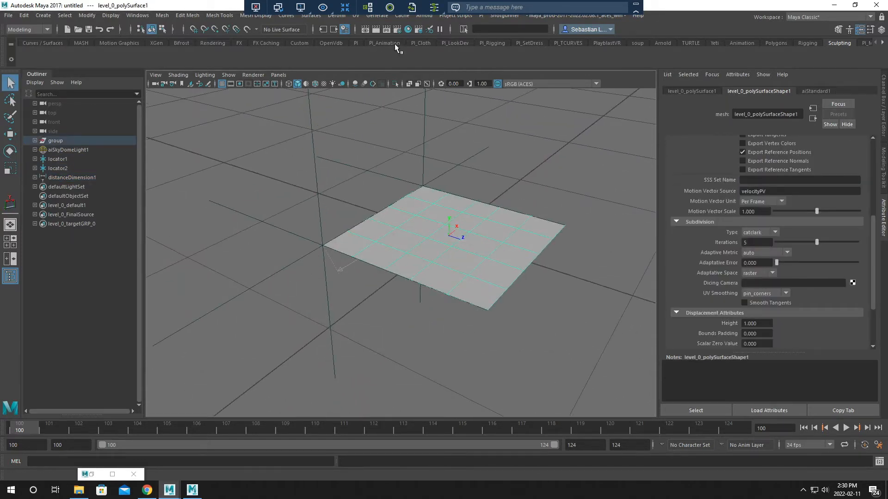
left_click(304, 43)
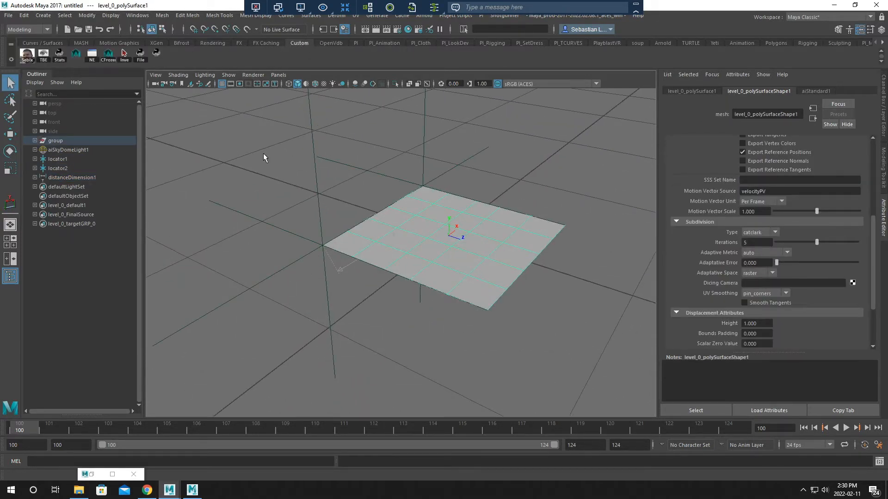
left_click_drag(417, 252, 436, 296, "alt")
left_click_drag(448, 239, 369, 169, "alt")
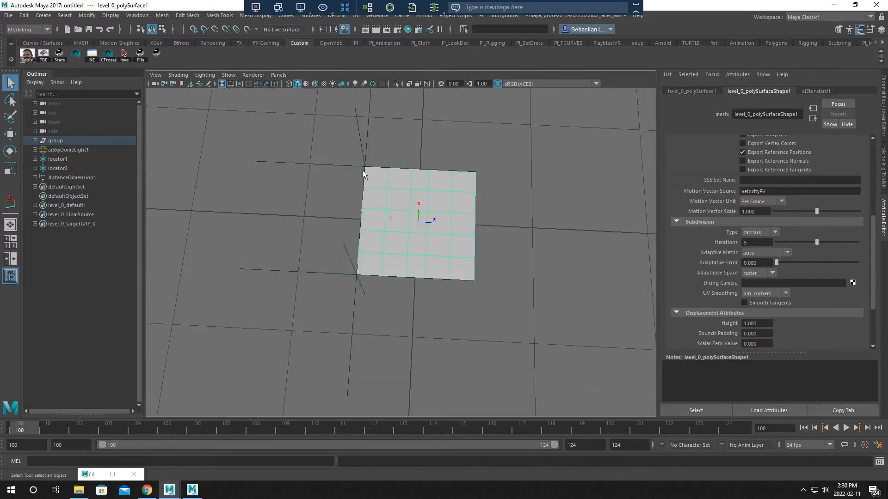
left_click_drag(433, 214, 508, 334, "alt")
left_click(509, 334)
left_click_drag(402, 316, 474, 252, "alt")
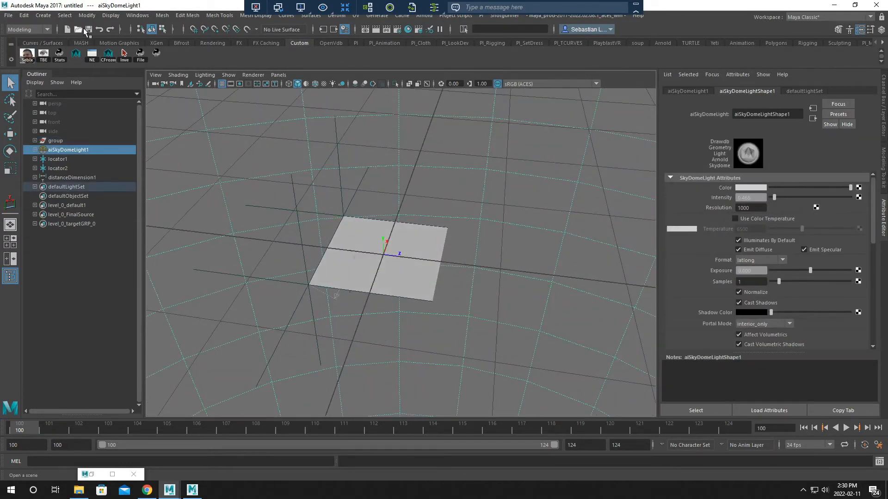
left_click(88, 30)
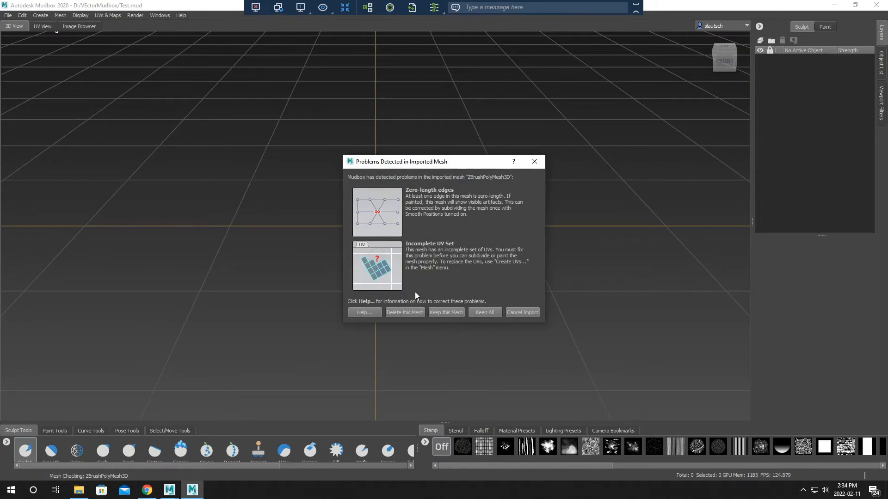
In Mudbox, keep all meshes despite the detected import problems and accept the high-resolution mesh warning
left_click_drag(441, 159, 439, 168)
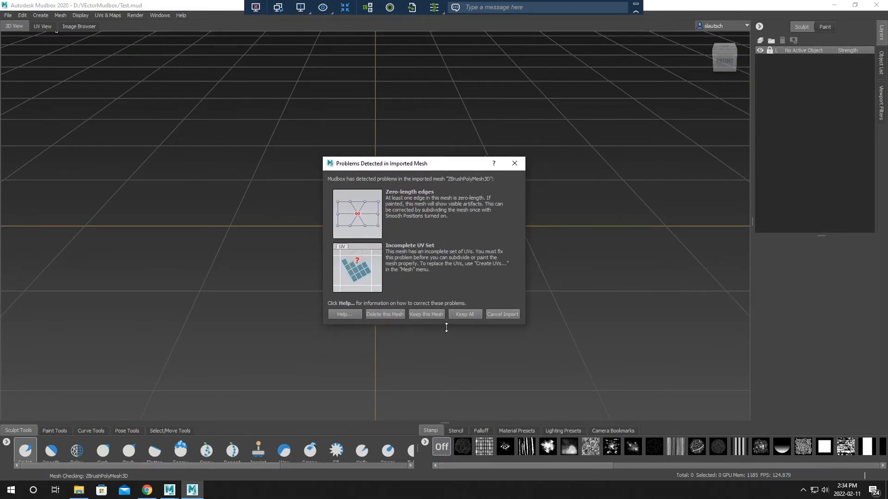
left_click(461, 314)
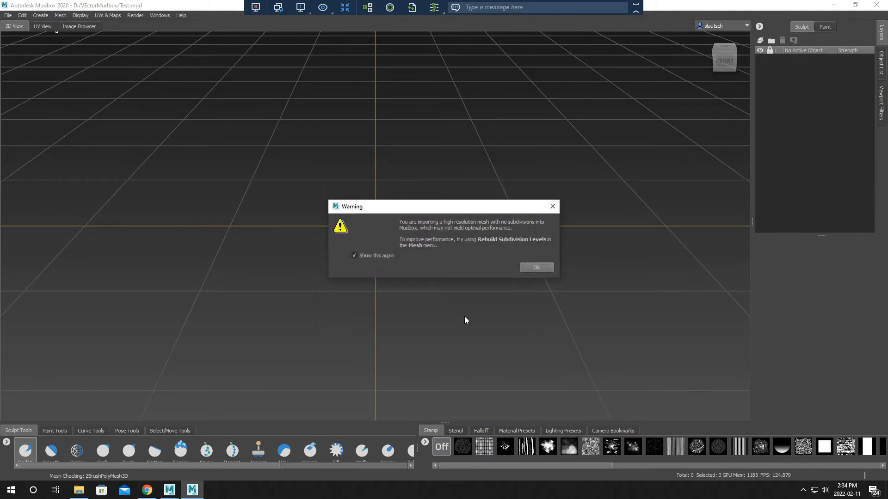
left_click(546, 270)
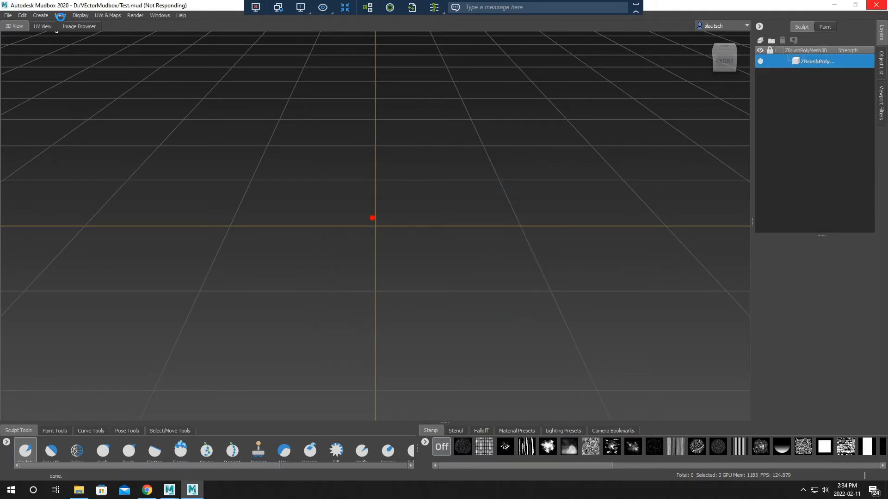
Rebuild the subdivision levels of the imported trousers mesh
left_click(60, 15)
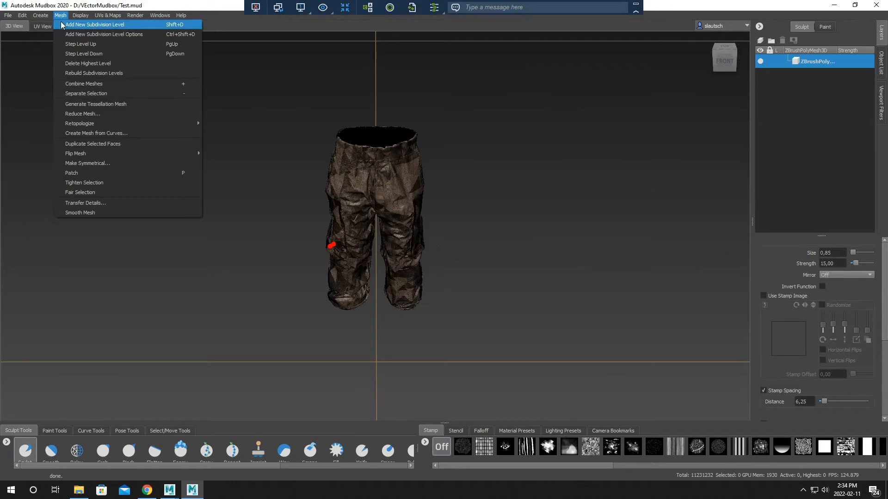
left_click(85, 73)
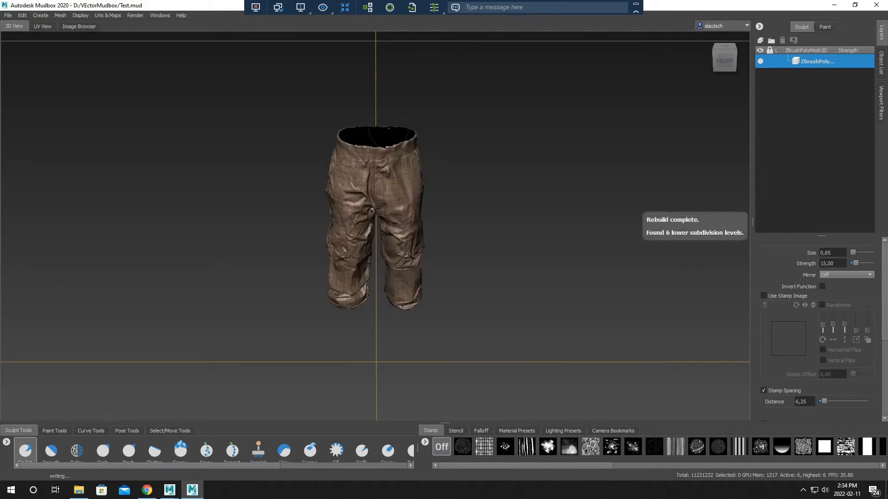
left_click_drag(428, 172, 458, 167, "alt")
right_click_drag(458, 166, 564, 332, "alt")
left_click_drag(564, 332, 558, 236, "alt")
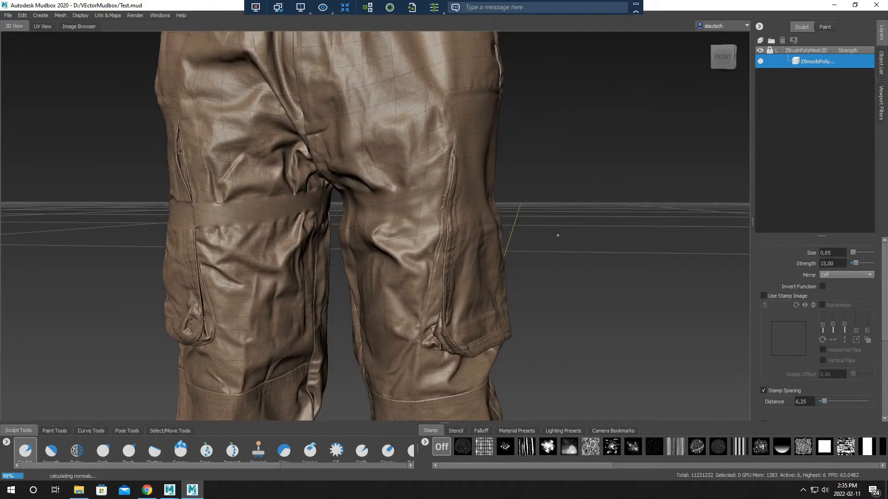
Step the trousers mesh down to subdivision level 0 and inspect its base shape from several angles
key("Page_Down")
key("Page_Down")
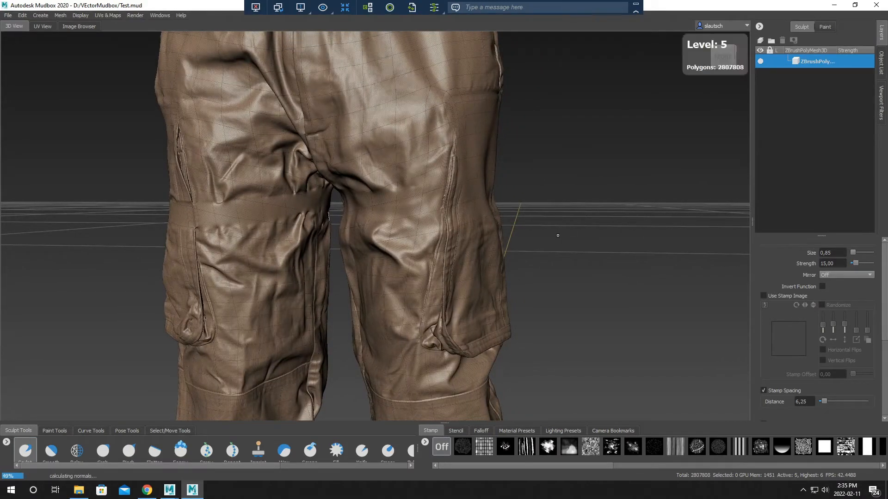
key("Page_Down")
key("Page_Down")
key("Page_Down")
key("Page_Down")
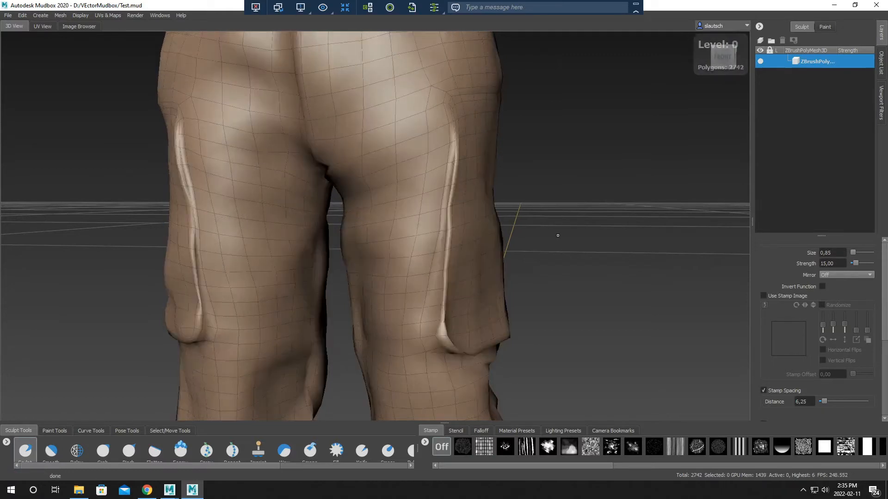
left_click_drag(490, 373, 634, 359, "alt")
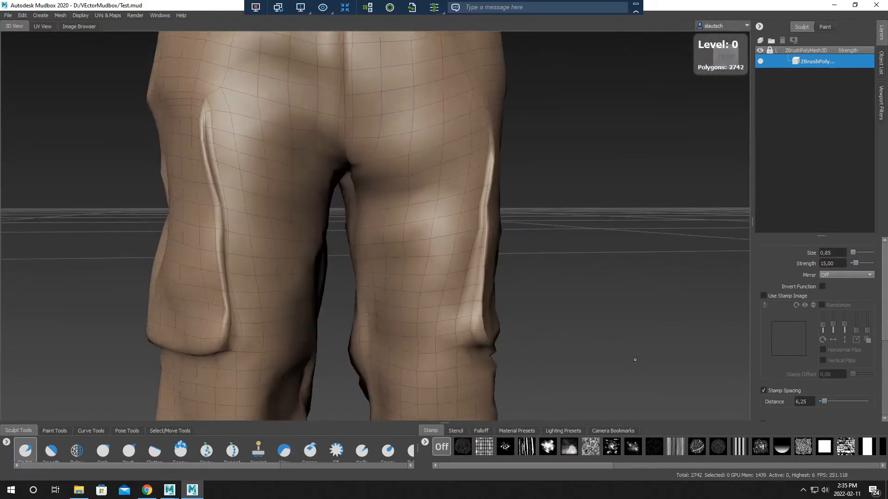
right_click_drag(634, 358, 565, 276, "alt")
left_click_drag(565, 275, 523, 314, "alt")
middle_click_drag(523, 314, 522, 251, "alt")
left_click_drag(522, 251, 543, 249, "alt")
middle_click_drag(543, 250, 539, 297, "alt")
left_click_drag(539, 297, 498, 281, "alt")
Select the level 0 trousers mesh and export it to the TestVectorA folder, prefixing the file name level_0.obj with Pants
right_click(402, 242)
left_click(430, 254)
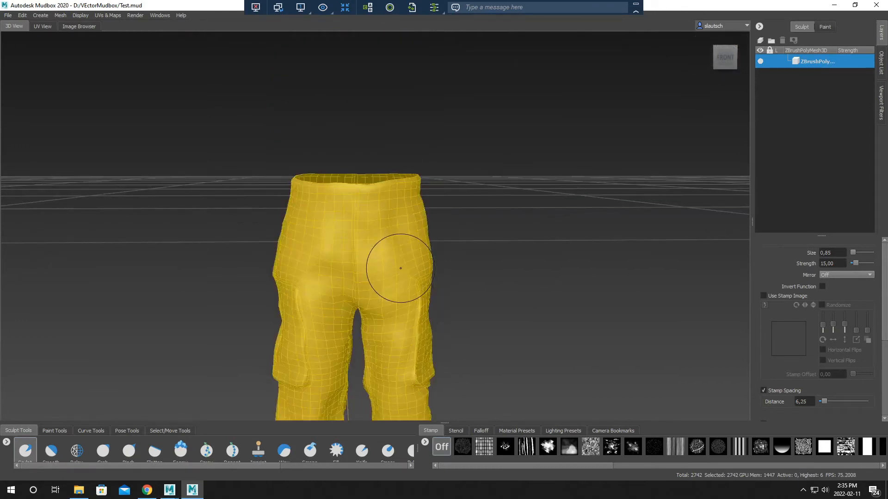
left_click(9, 17)
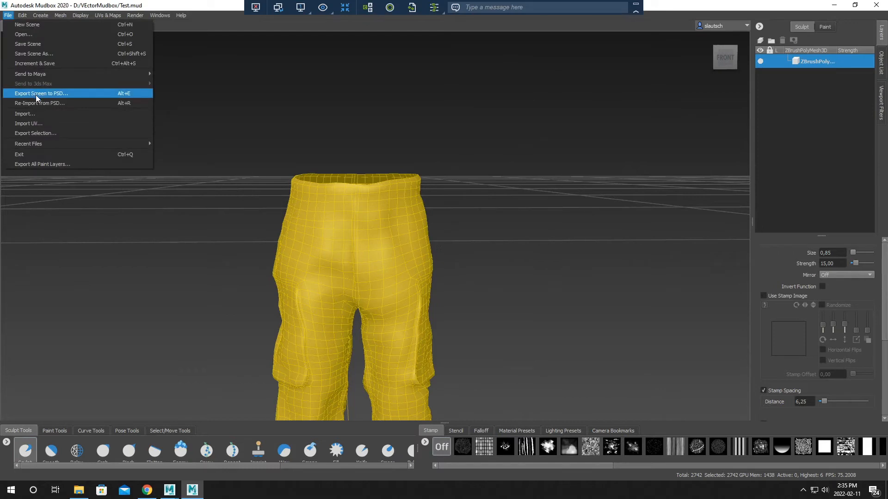
left_click(33, 133)
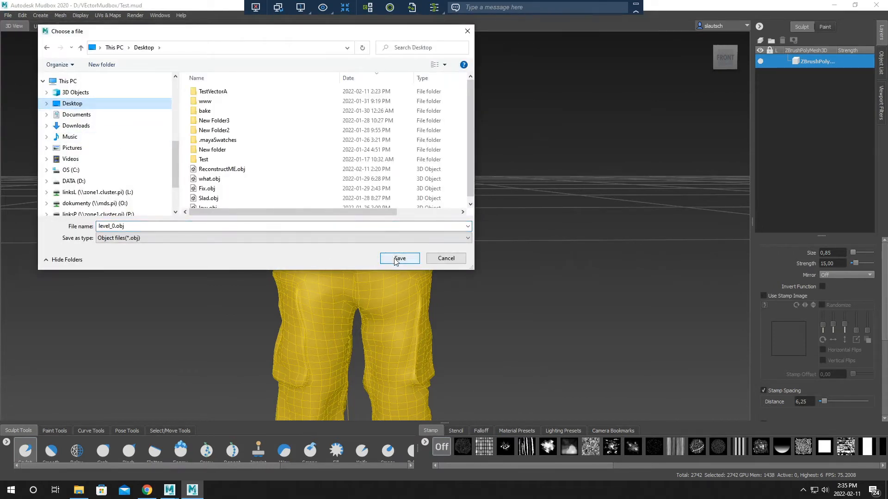
left_click_drag(130, 227, 97, 227)
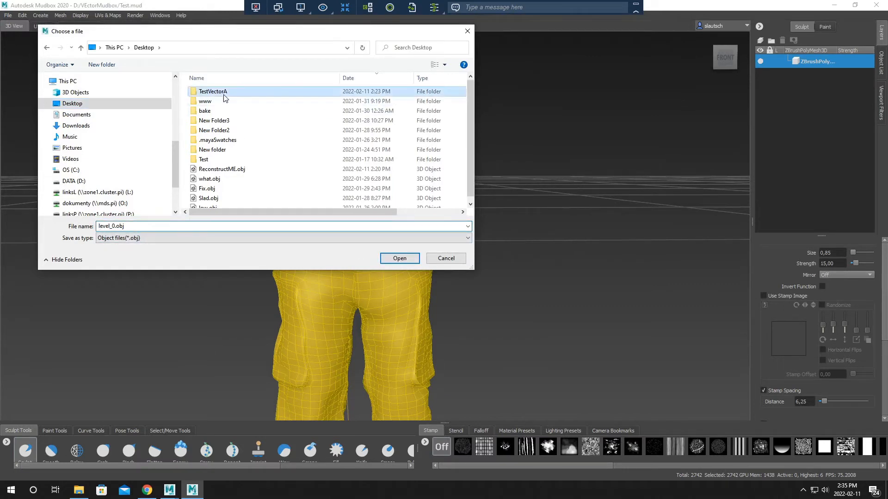
double_click(210, 92)
left_click(103, 229)
left_click(100, 228)
type("Pants")
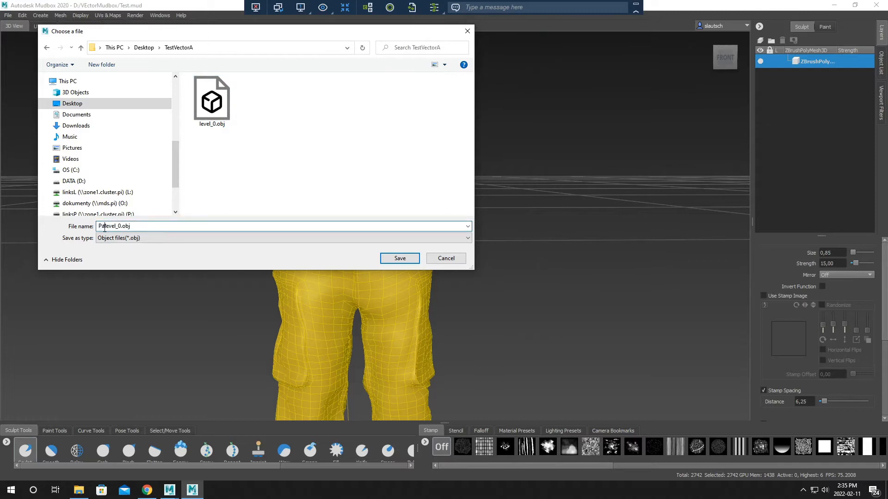
left_click(390, 259)
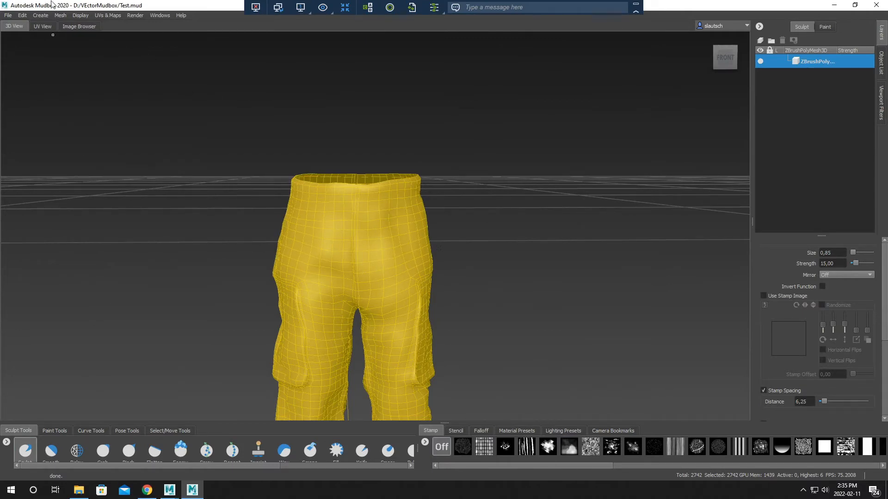
Check the trousers' UV layout, including how its shells sit across the tiles, and return to the 3D model
left_click(41, 27)
scroll(374, 225, "down", 2)
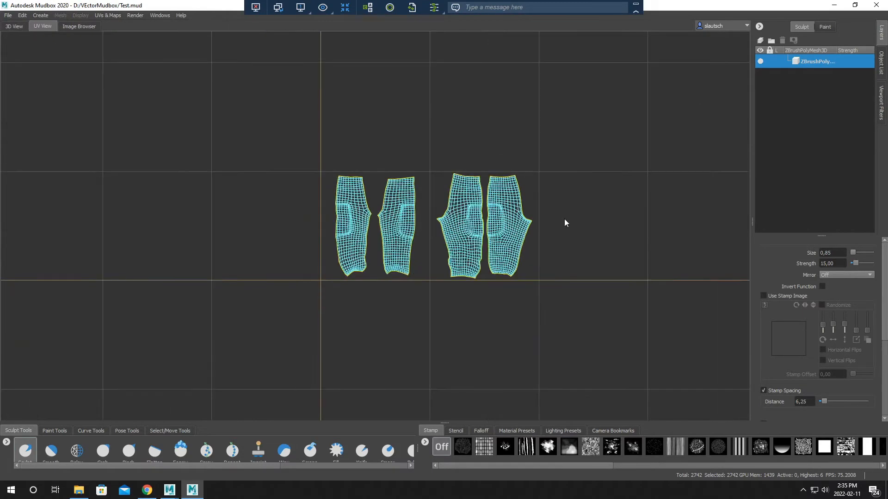
middle_click_drag(528, 226, 449, 242, "alt")
left_click(17, 29)
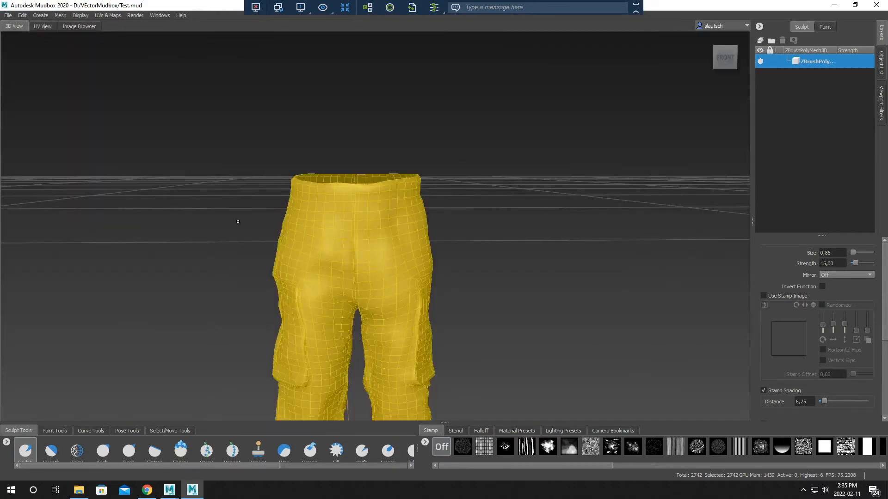
middle_click_drag(301, 273, 289, 208, "alt")
left_click_drag(289, 208, 200, 170, "alt")
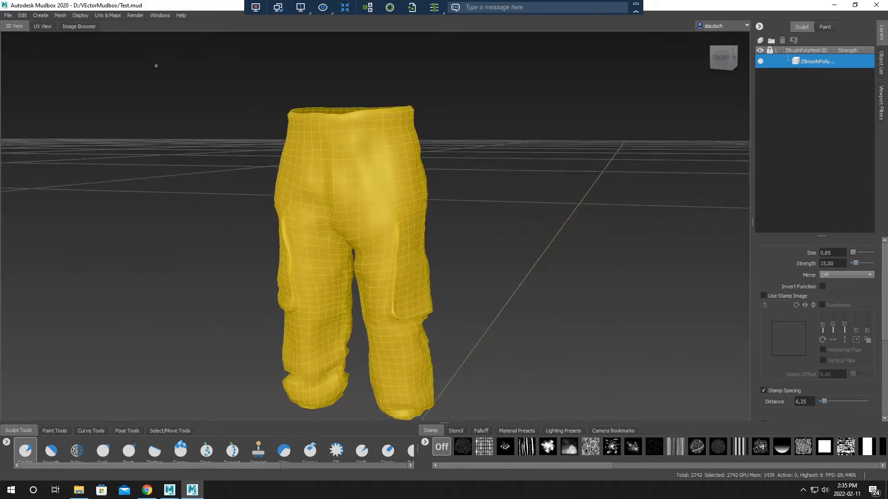
Set up a vector displacement map extraction with the level 0 trousers as target and level 6 as source
left_click(109, 15)
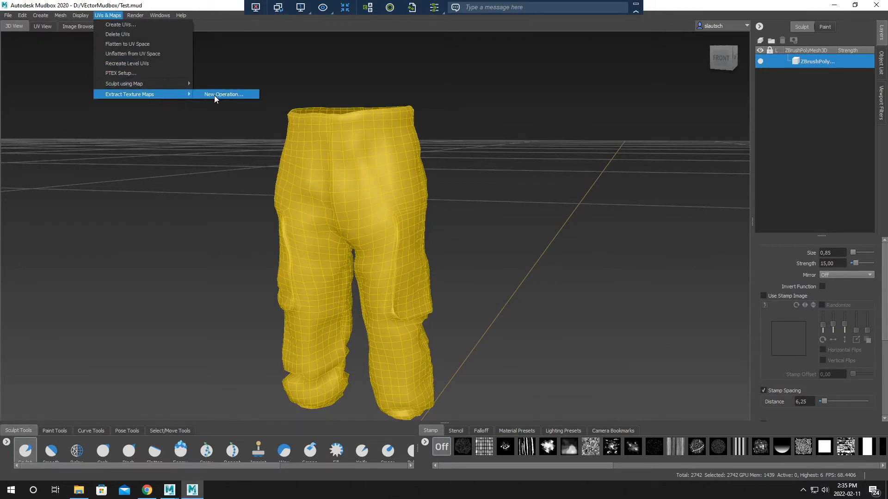
left_click(216, 95)
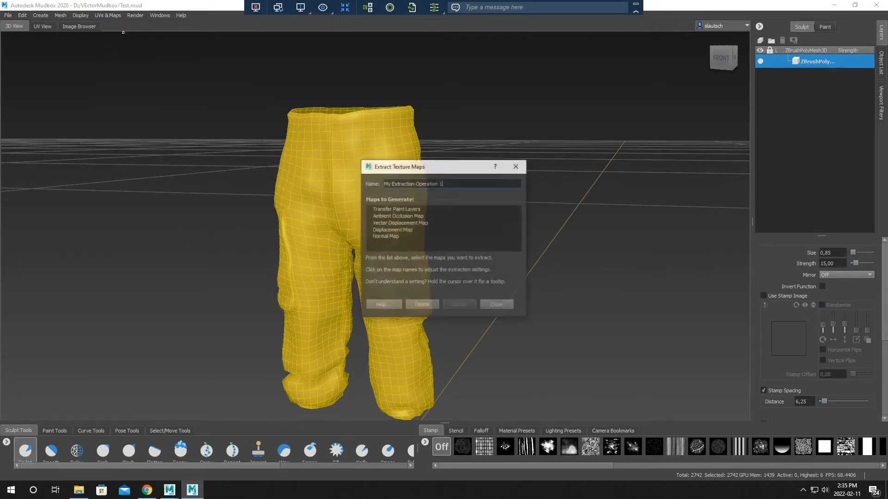
left_click(391, 222)
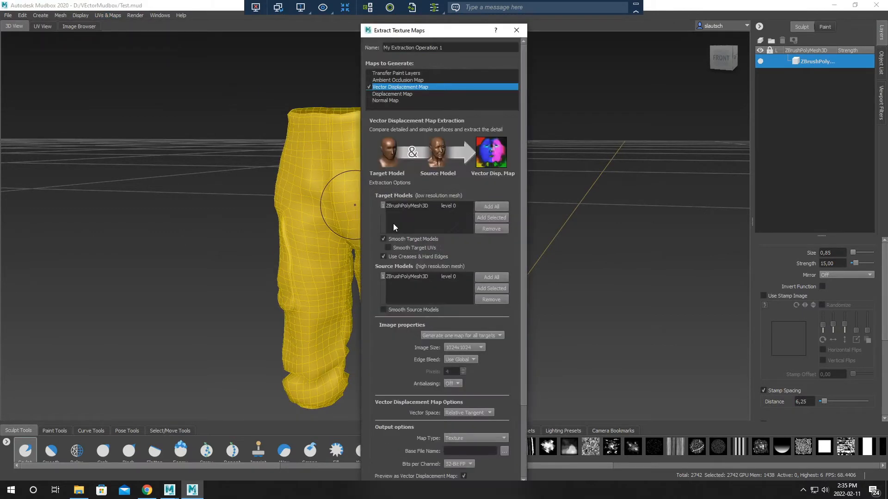
left_click(454, 278)
left_click(490, 340)
scroll(429, 328, "down", 2)
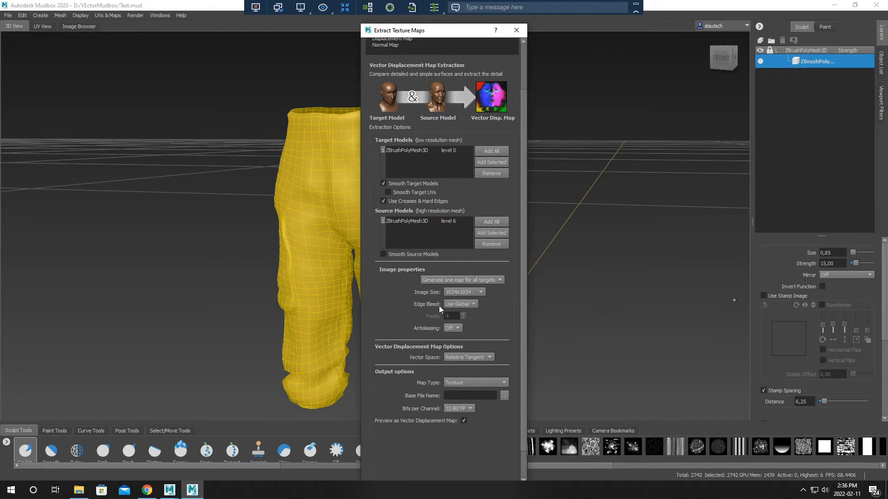
Browse for the map's output location and create a folder named pants inside TestVectorA
left_click(504, 396)
right_click(214, 180)
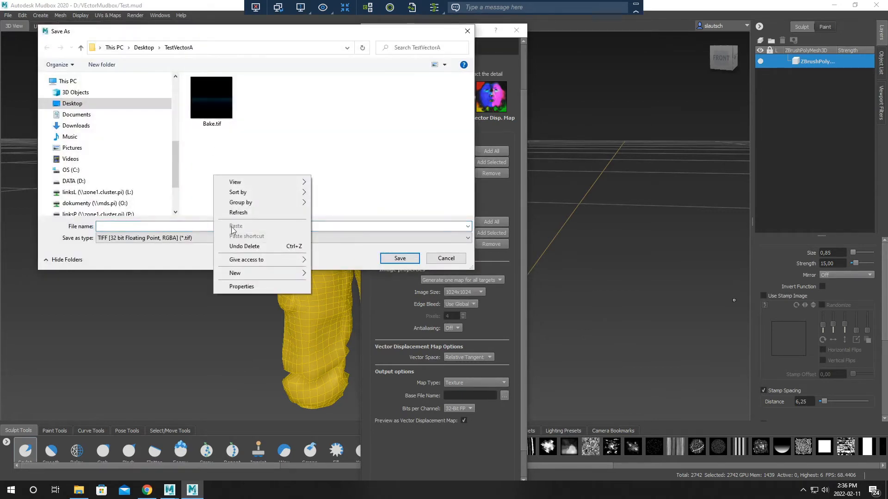
left_click(147, 48)
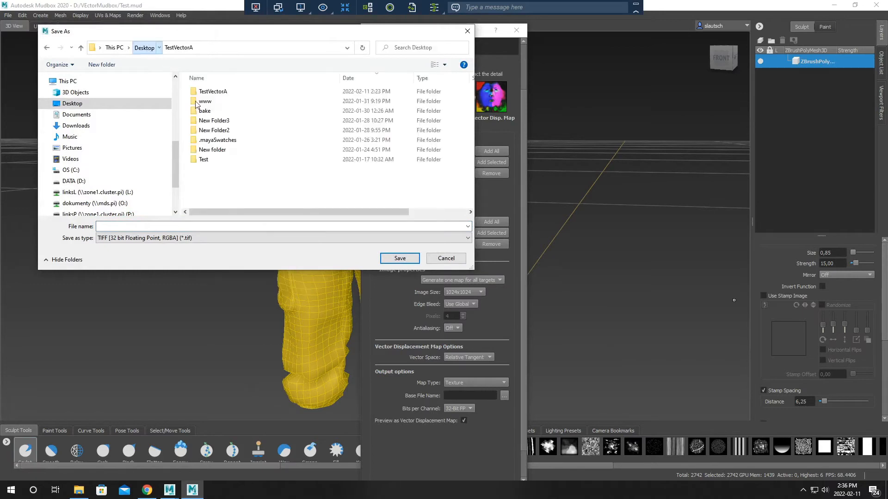
right_click(214, 183)
double_click(218, 91)
right_click(211, 189)
mouse_move(232, 287)
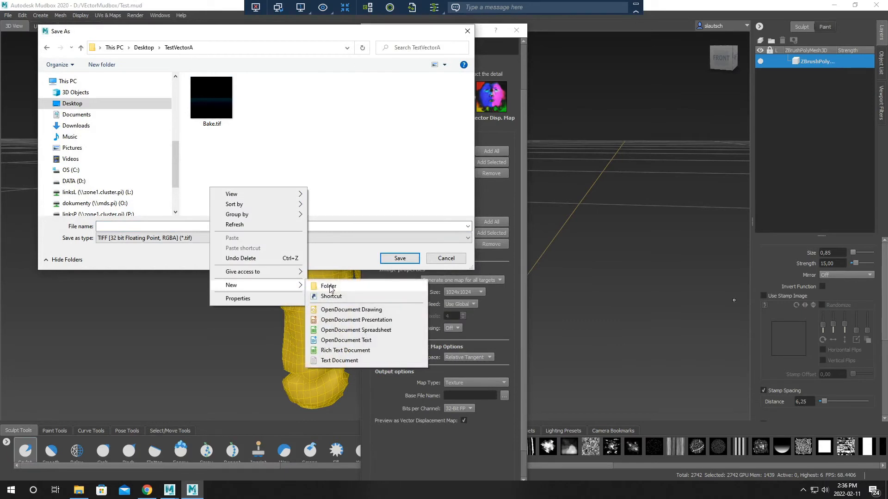
left_click(334, 286)
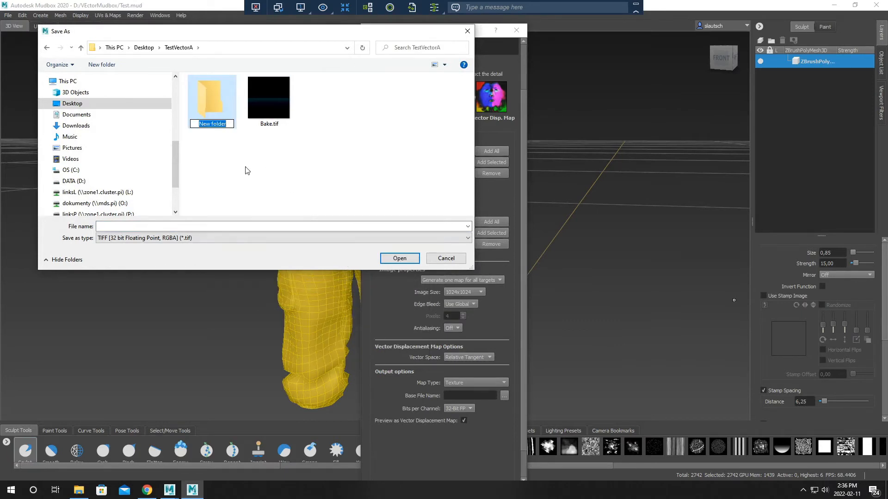
type("pants")
key("Return")
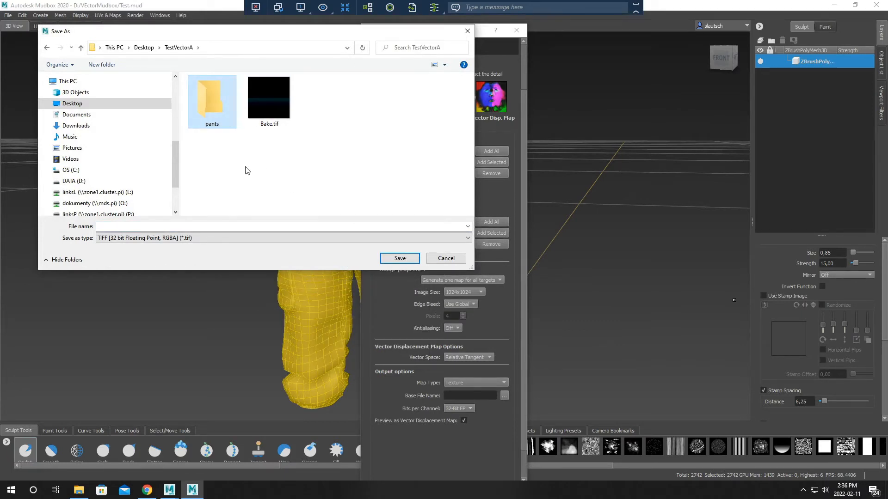
Save the map's base file as pants in the pants folder, in 32-bit floating point RGBA TIFF format
key("Return")
left_click(116, 226)
type("pants")
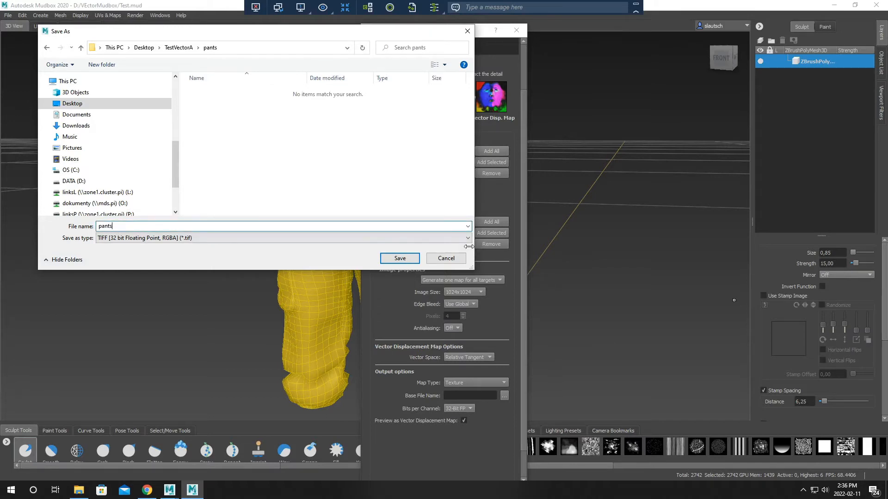
left_click(402, 258)
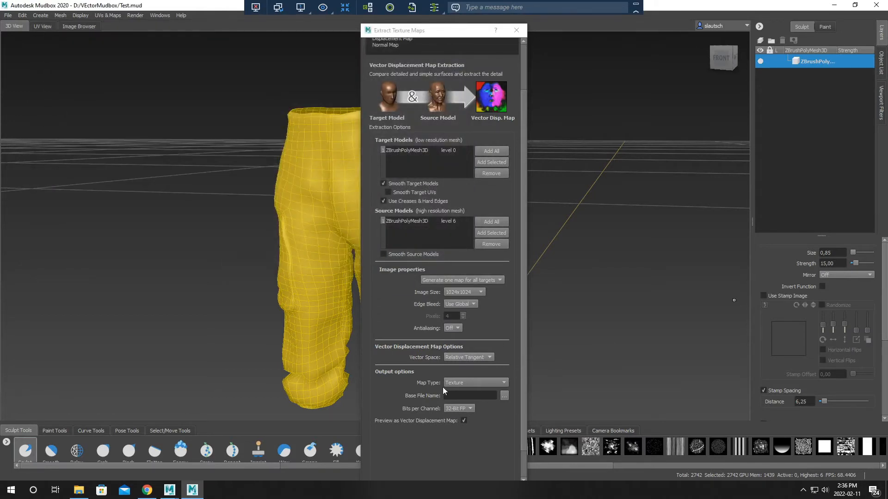
Extract the vector displacement map at 2048x2048 with the vector displacement preview turned off
left_click_drag(523, 365, 522, 430)
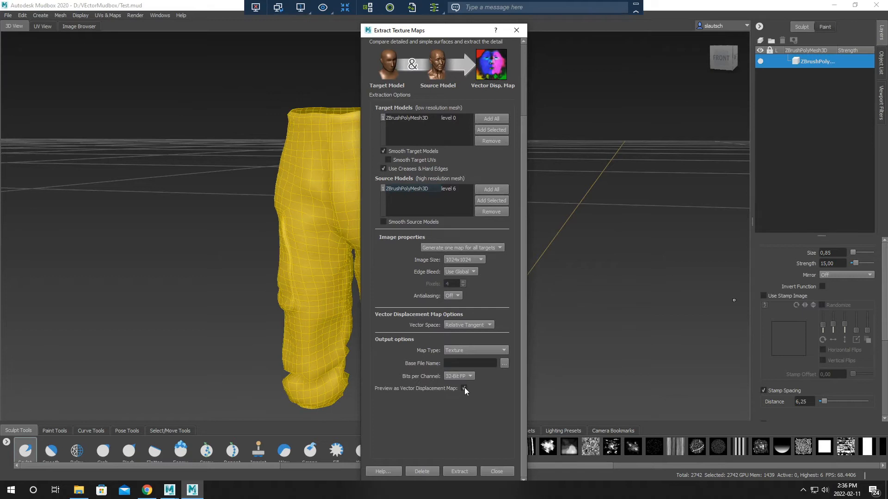
left_click(475, 262)
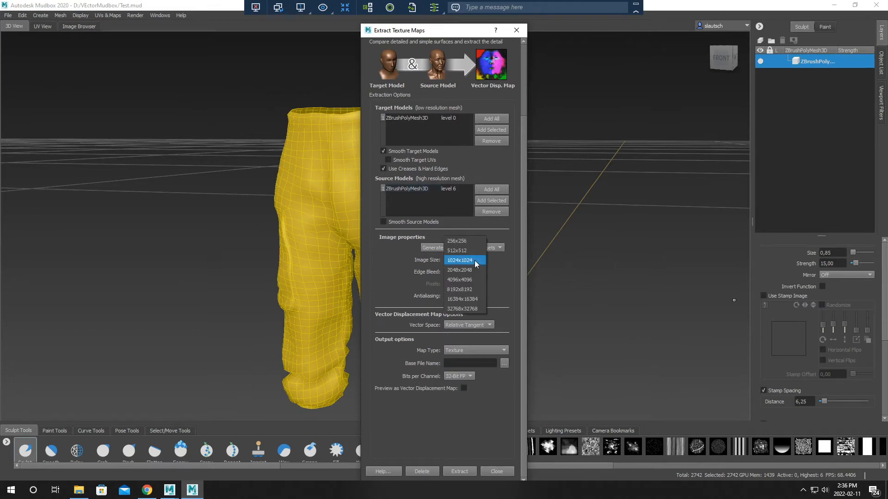
left_click(468, 271)
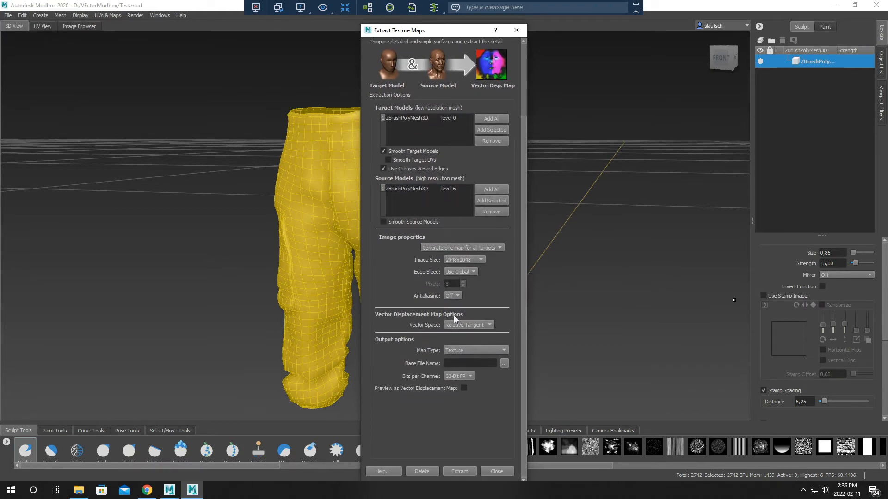
left_click(459, 471)
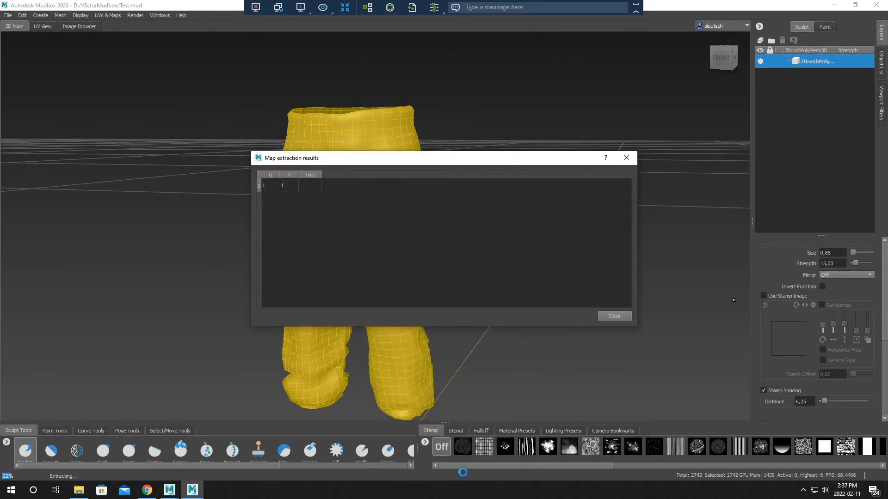
Check the pants folder inside TestVectorA for the extracted map files
left_click(79, 490)
double_click(584, 208)
left_click(456, 179)
Switch to the open Maya scene and examine the existing plane from a wider angle
mouse_move(172, 493)
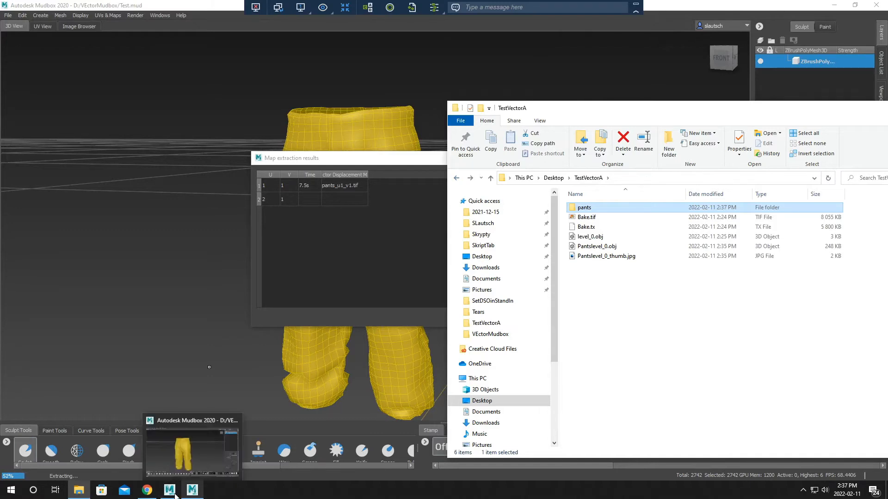
left_click(155, 441)
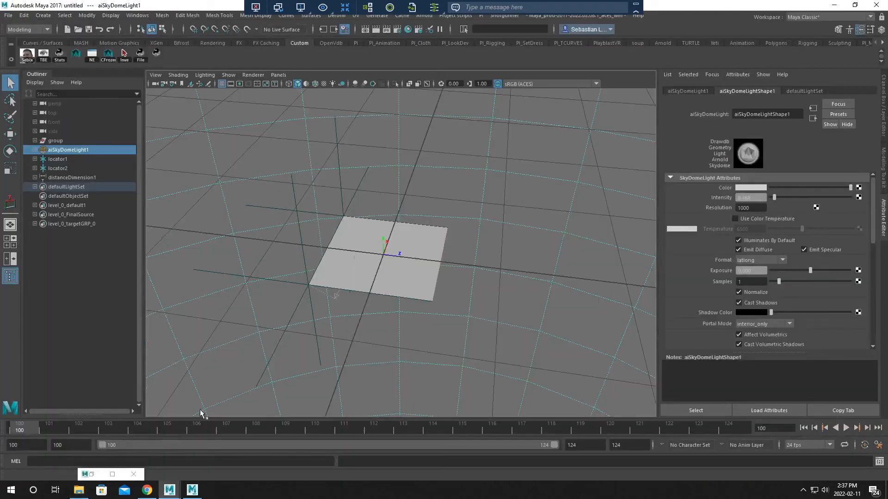
left_click(373, 263)
left_click_drag(431, 279, 472, 256, "alt")
scroll(365, 282, "down", 4)
left_click(471, 257)
middle_click_drag(471, 258, 469, 257, "alt")
left_click_drag(469, 257, 441, 261, "alt")
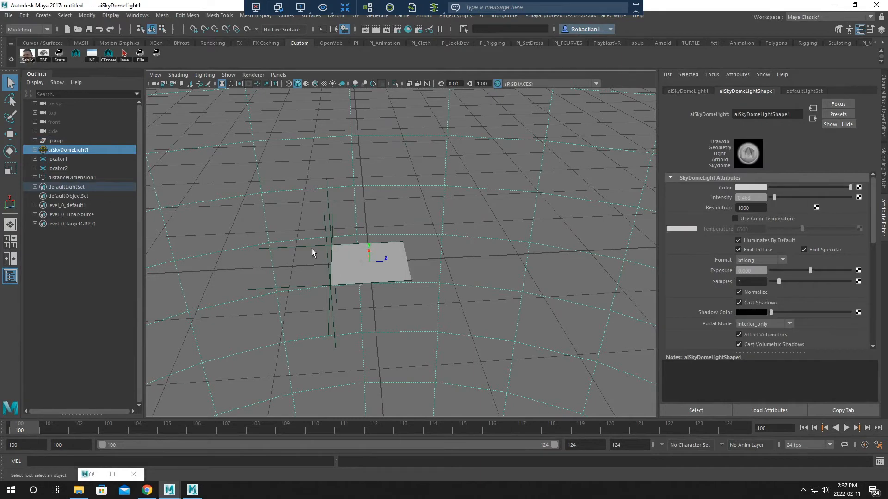
Import Pantslevel_0.obj from the TestVectorA folder on the Desktop into the scene
left_click(8, 16)
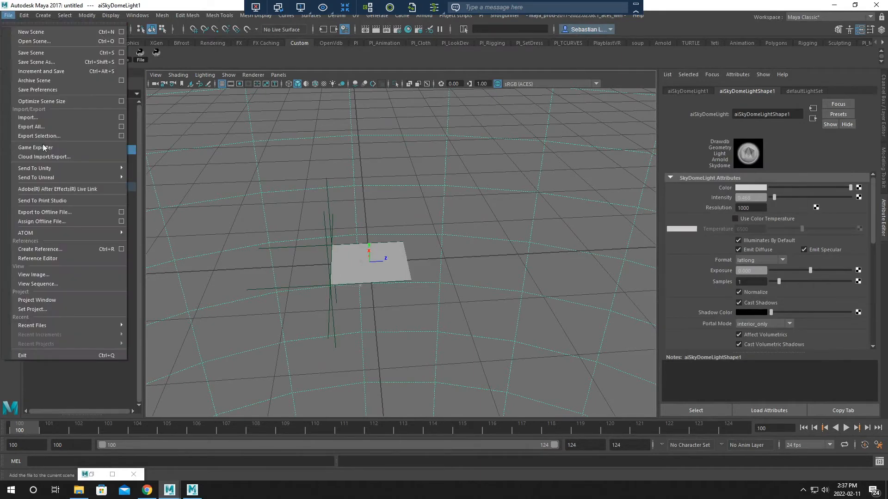
left_click(34, 119)
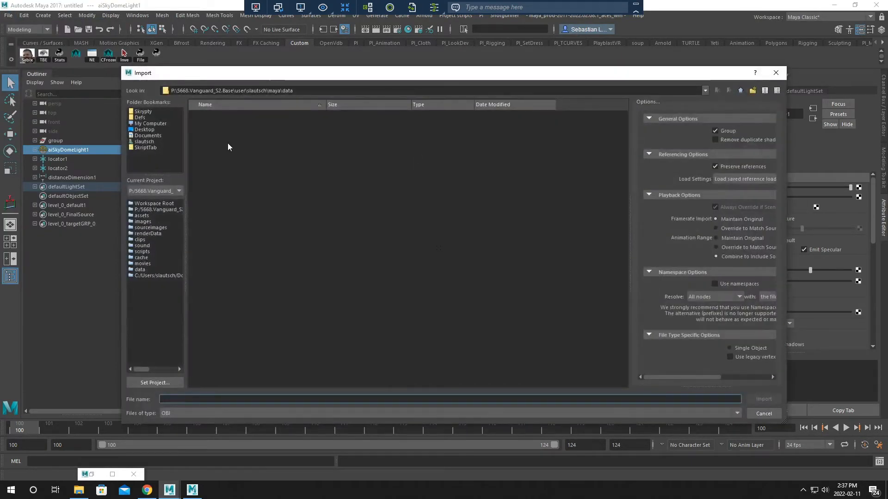
left_click(147, 129)
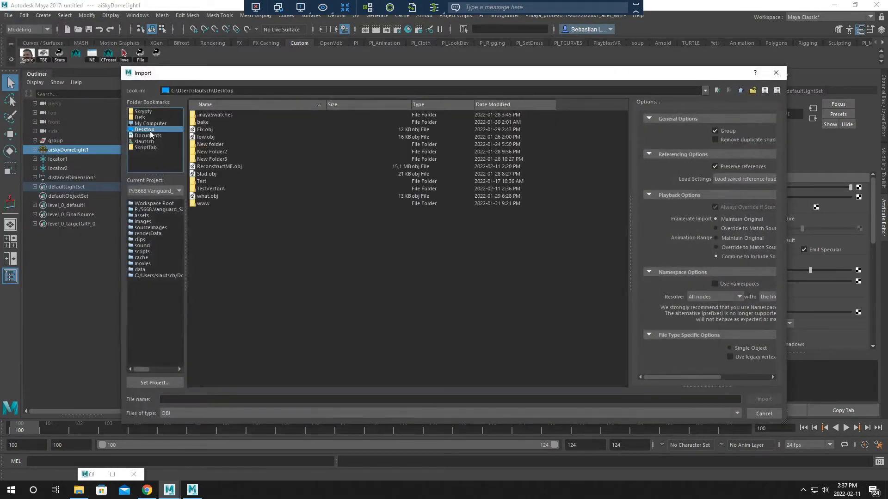
double_click(204, 123)
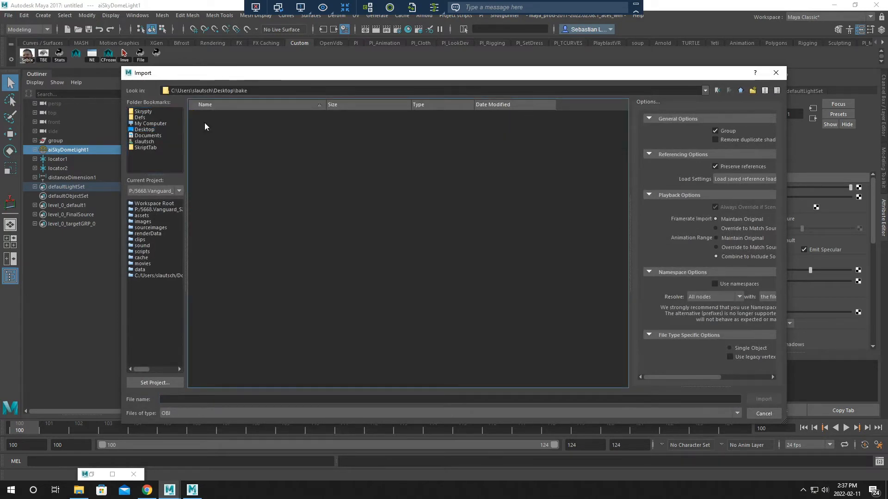
key("BackSpace")
left_click(509, 104)
left_click(509, 106)
double_click(221, 114)
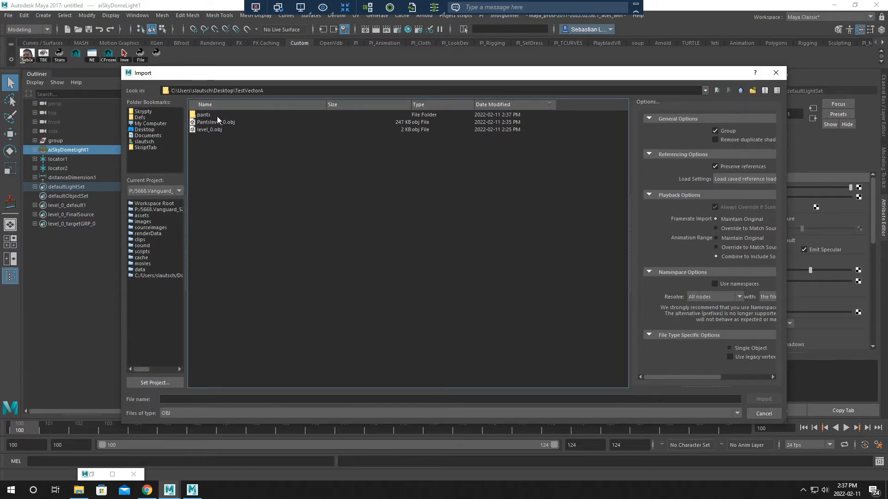
left_click(215, 122)
left_click(764, 399)
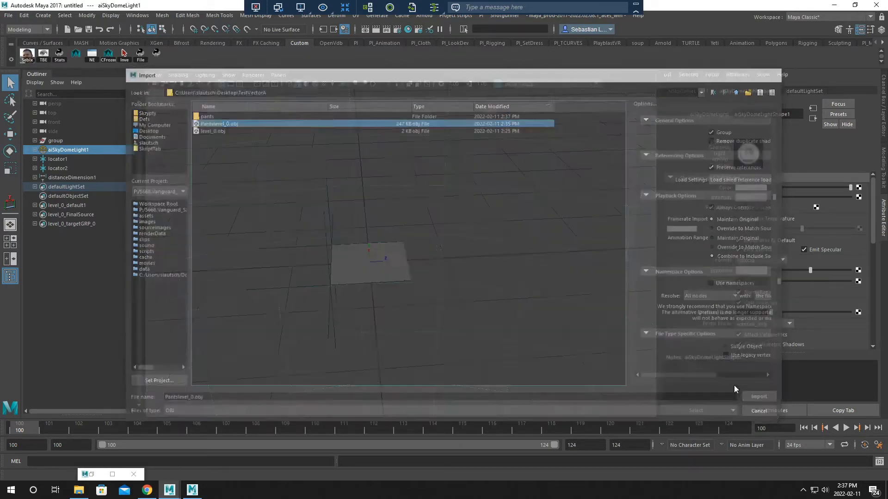
Select the imported pants group and frame it in the viewport
key("a")
left_click_drag(474, 245, 467, 241, "alt")
right_click_drag(468, 242, 324, 241, "alt")
left_click(67, 190)
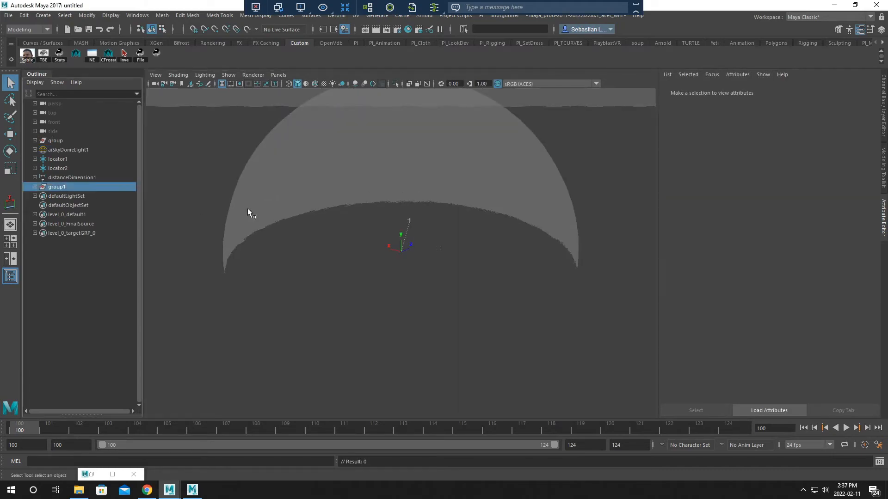
key("f")
left_click_drag(356, 241, 416, 237, "alt")
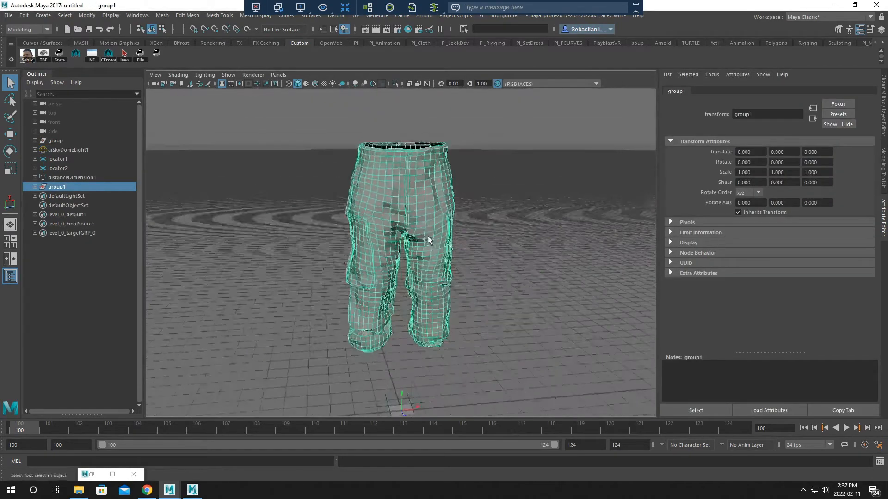
Flatten the pants mesh into its UV layout with the Flaten to UV tool from Sebix Tools
left_click(426, 235)
left_click(27, 55)
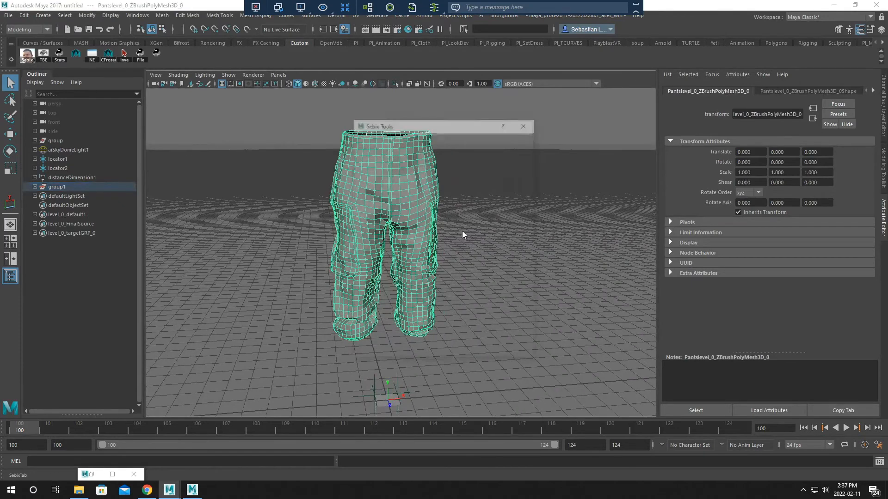
left_click_drag(453, 128, 654, 130)
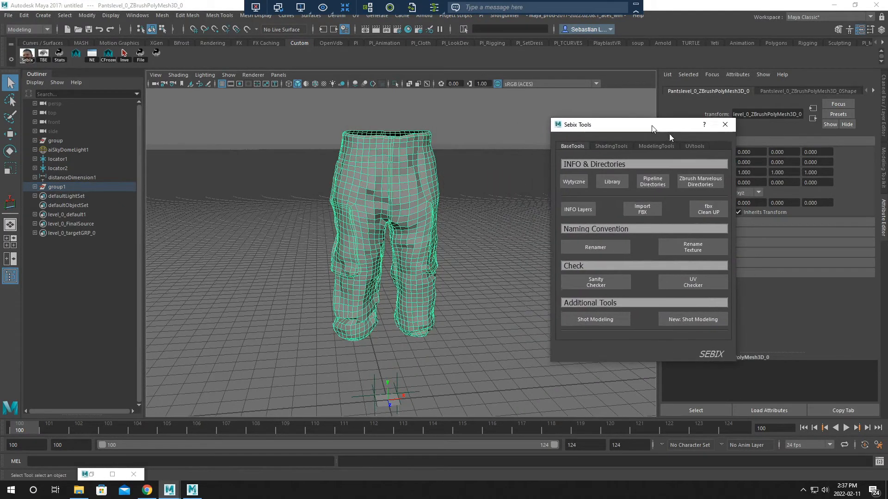
left_click(659, 147)
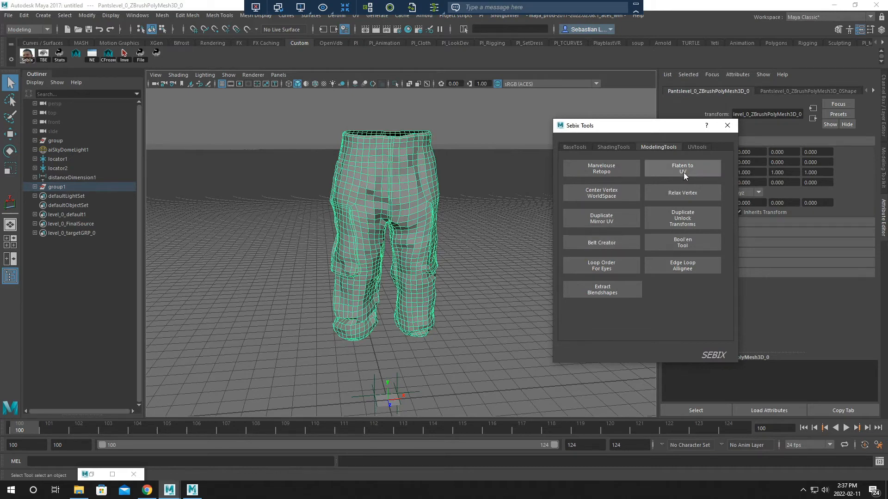
Examine the flattened UV pieces and compare their scale and position with the original pants and the plane
middle_click_drag(432, 340, 436, 304, "alt")
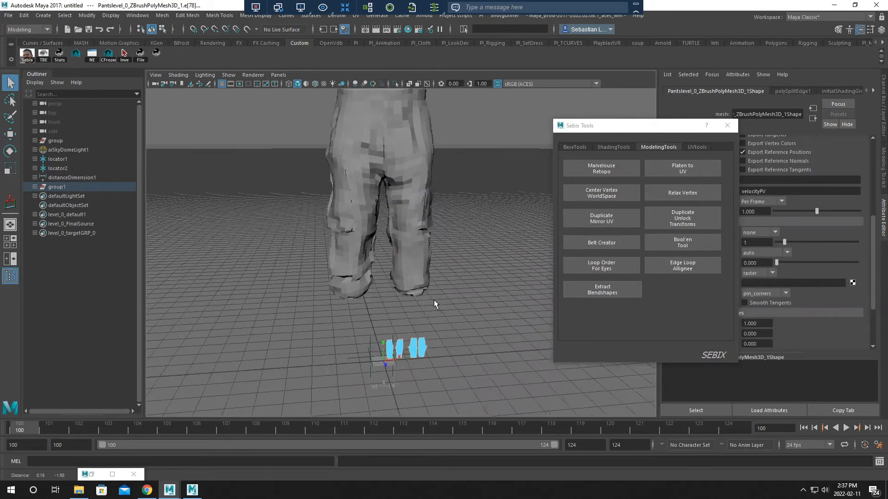
left_click_drag(436, 303, 435, 277, "alt")
left_click(429, 364)
key("f")
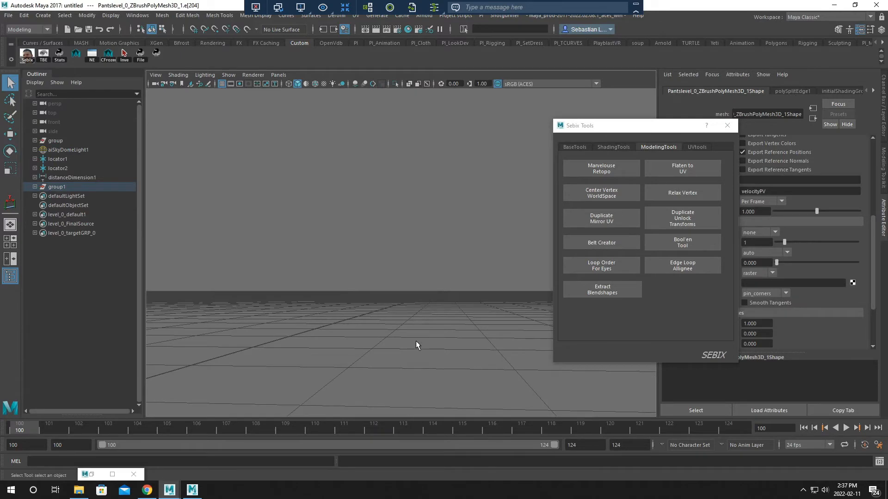
scroll(413, 326, "down", 10)
left_click_drag(407, 305, 423, 308, "alt")
scroll(435, 255, "down", 6)
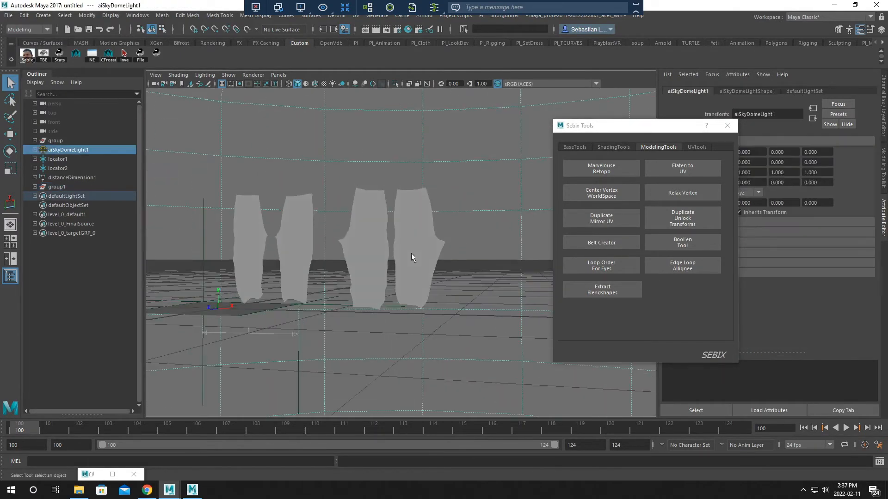
left_click(412, 257)
left_click_drag(414, 284, 458, 306, "alt")
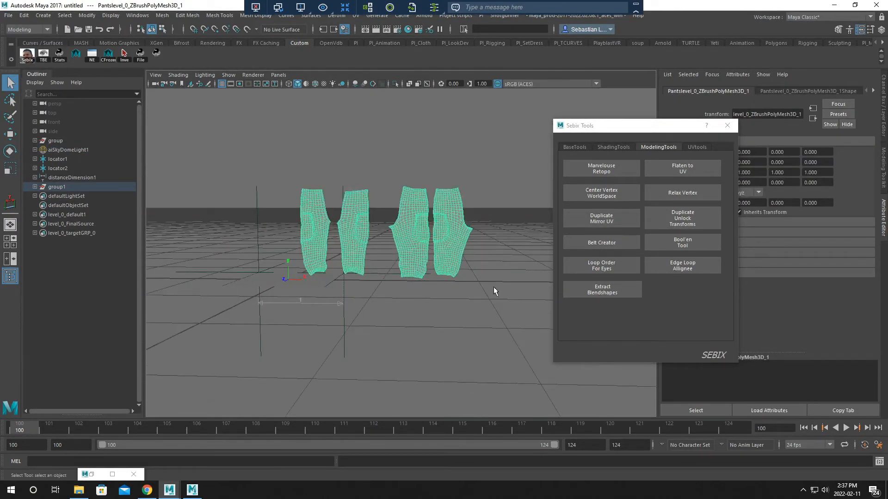
scroll(420, 230, "down", 10)
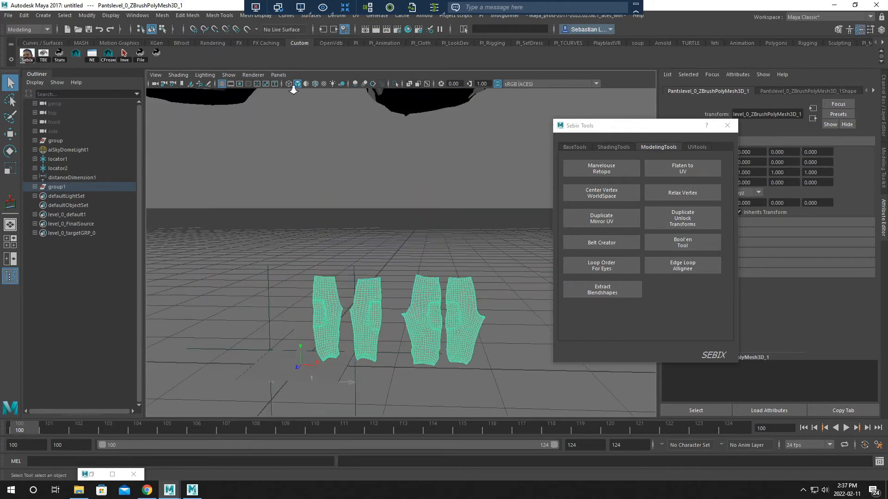
left_click(397, 183)
scroll(472, 294, "up", 8)
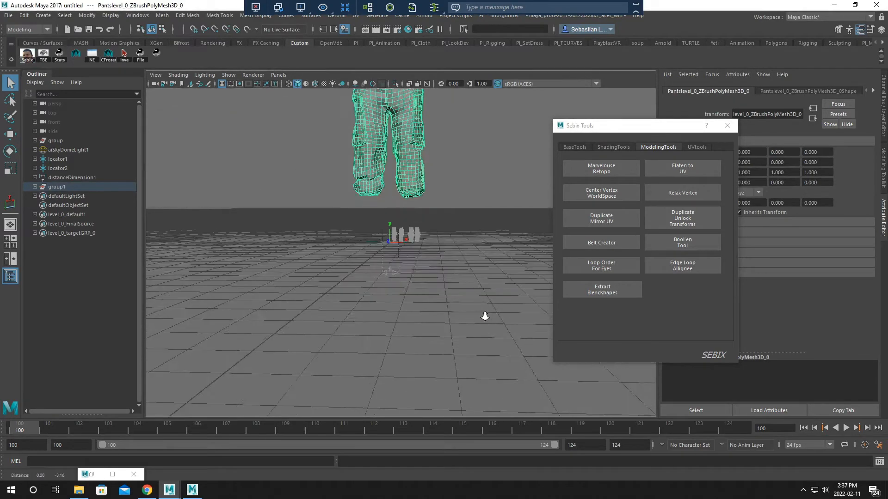
scroll(430, 264, "up", 2)
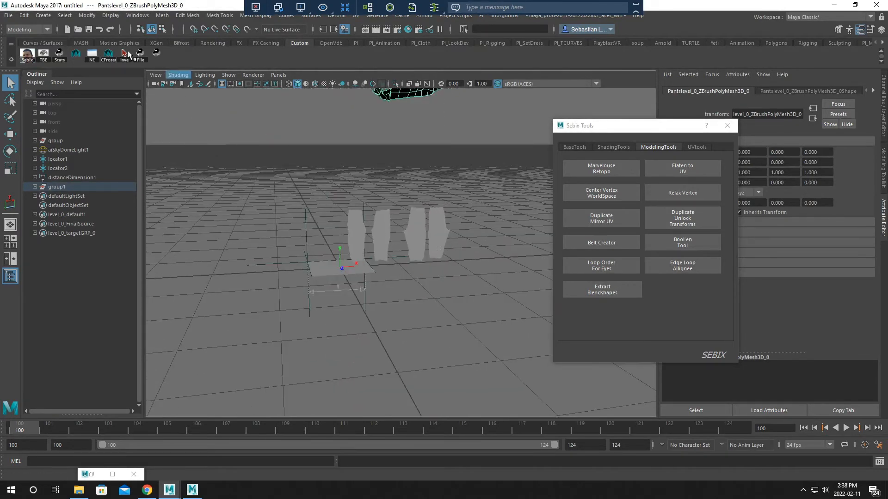
left_click(89, 30)
left_click(144, 130)
left_click(214, 398)
type("www")
key("Return")
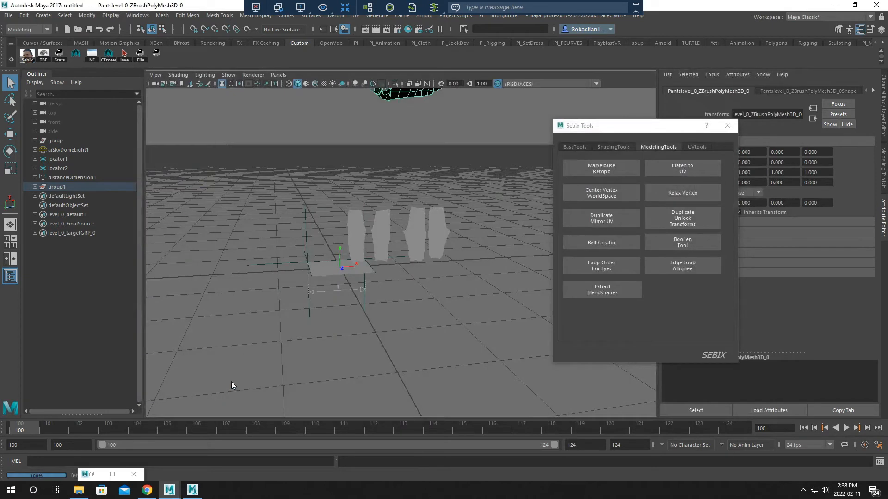
Select the flattened pants mesh and open the Hypershade
left_click_drag(673, 127, 680, 195)
left_click(413, 223)
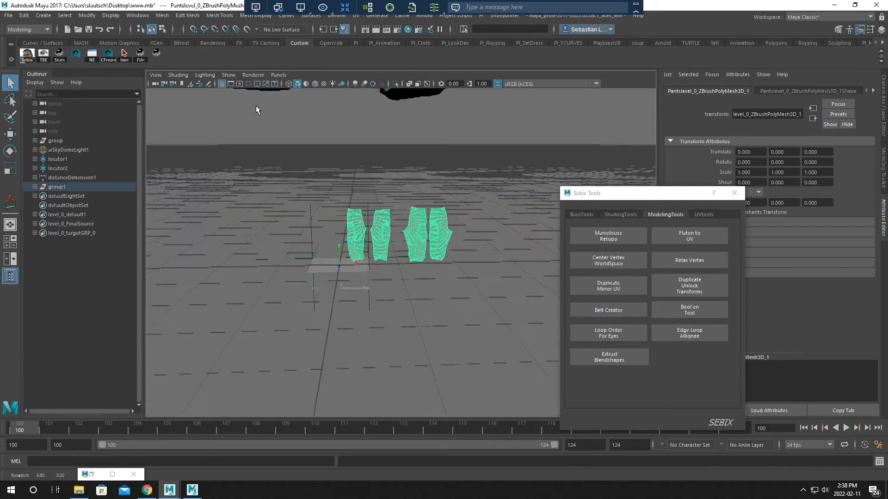
left_click(137, 15)
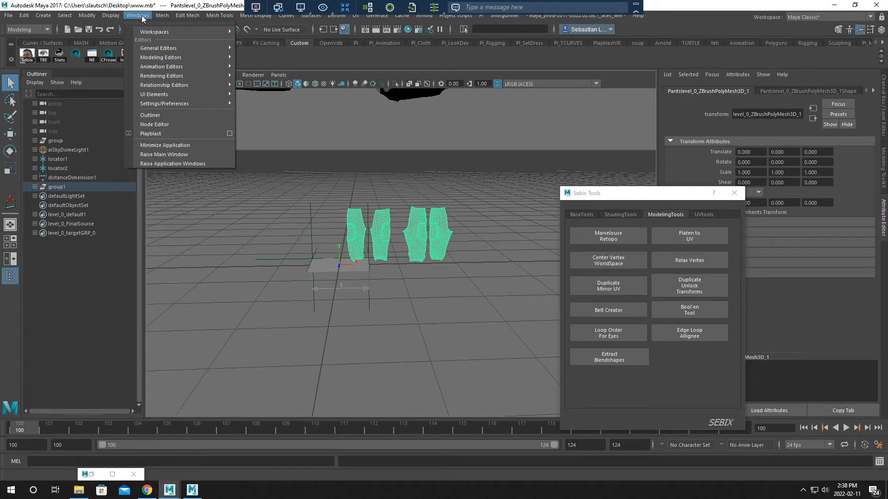
mouse_move(160, 77)
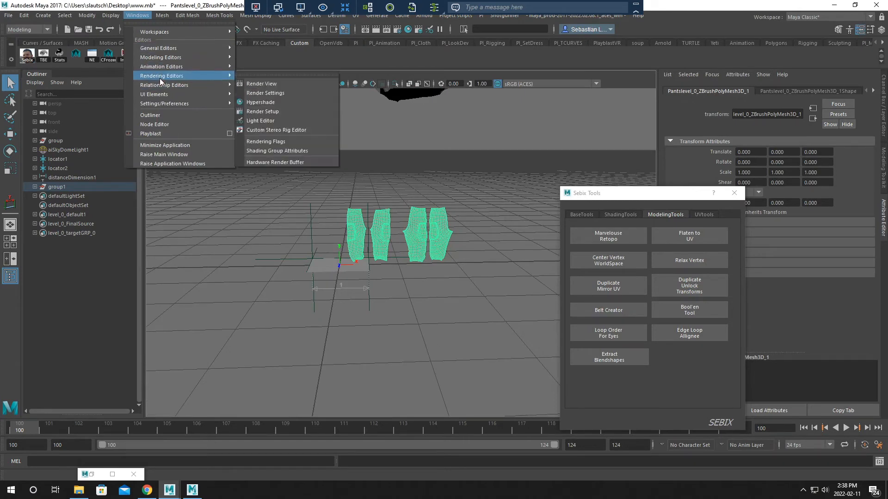
left_click(260, 102)
Create a new aiStandard shader and place it below the existing shading network
scroll(305, 338, "down", 4)
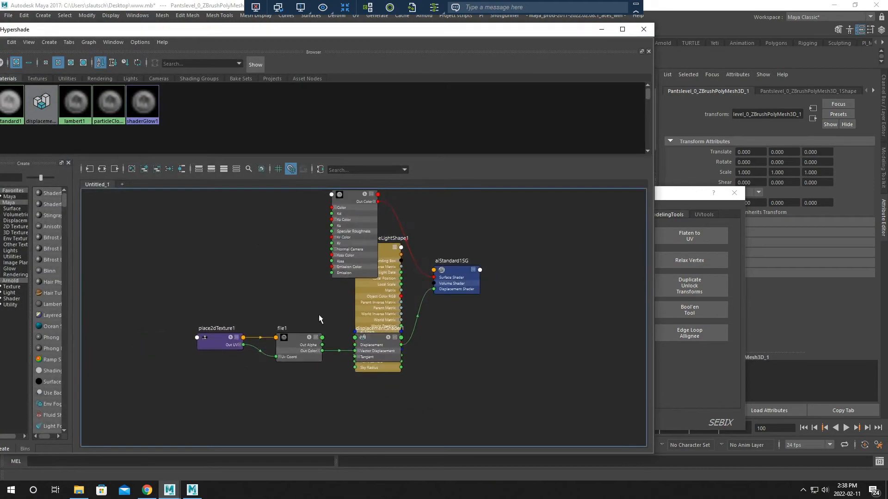
scroll(405, 365, "down", 3)
key("Tab")
type("aiStandard")
key("Down")
key("Return")
left_click_drag(401, 304, 394, 328)
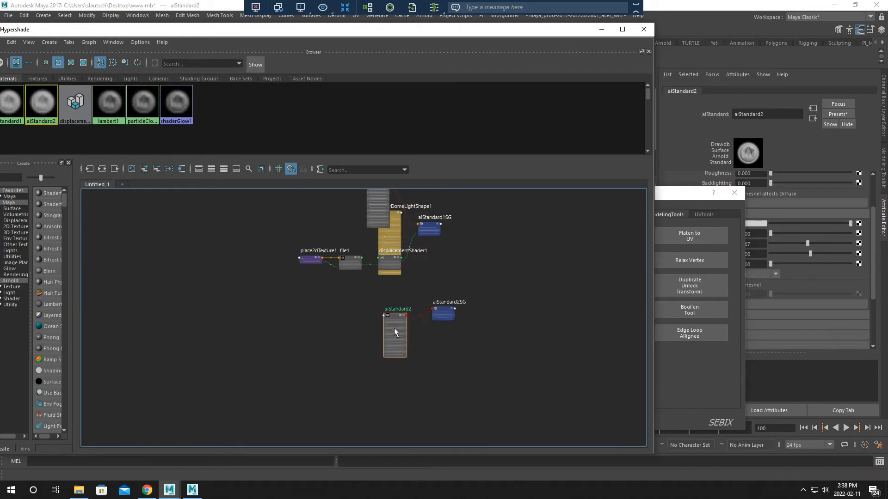
Rearrange the displacement shader, file and place2dTexture nodes in a row beside the new aiStandard shader
scroll(367, 288, "up", 4)
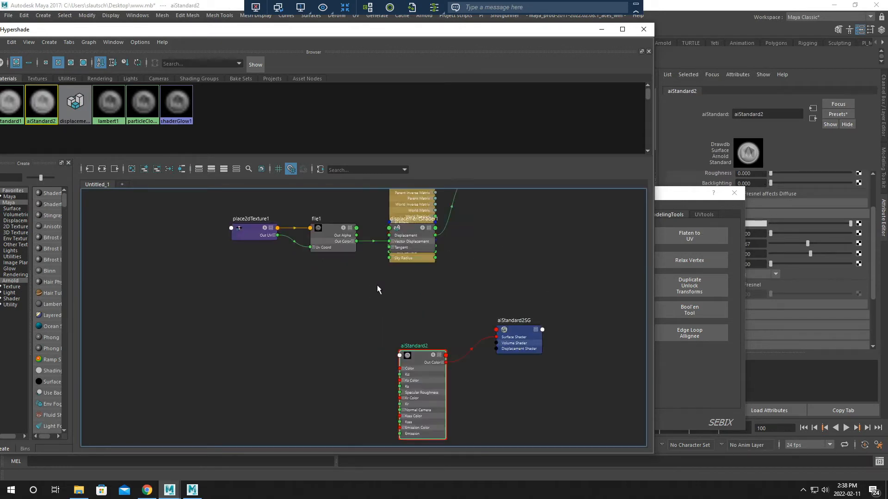
left_click_drag(401, 249, 356, 308)
left_click_drag(338, 251, 303, 287)
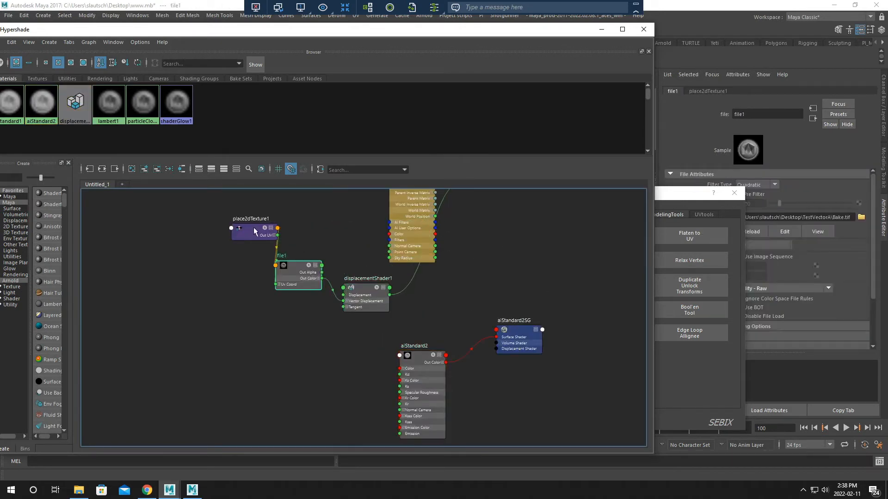
left_click_drag(254, 231, 141, 302)
left_click_drag(290, 278, 268, 312)
middle_click_drag(325, 328, 311, 283, "alt")
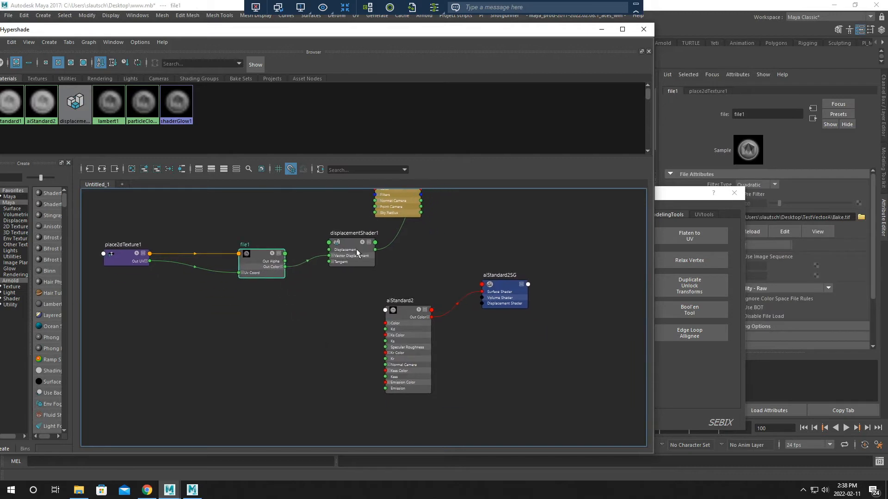
left_click_drag(361, 250, 338, 250)
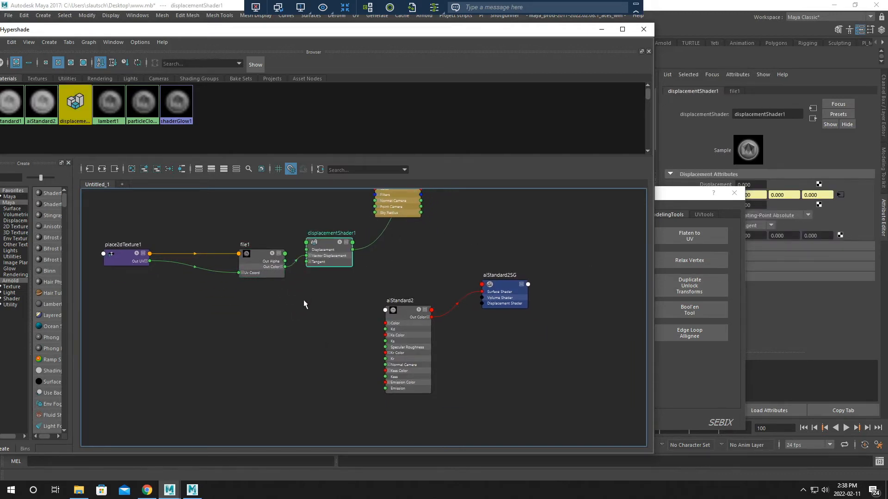
Add a new displacementShader node beside aiStandard2 and delete the extra shading group created with it
left_click(304, 333)
key("Tab")
type("di")
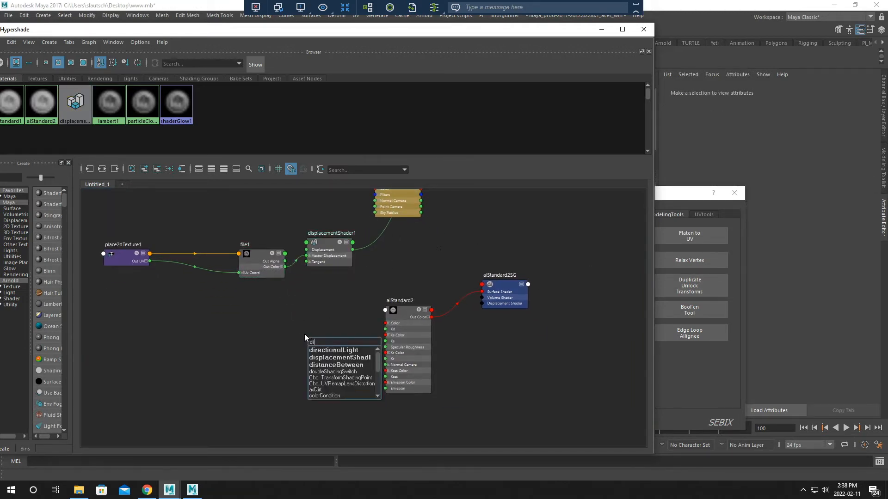
type("sp")
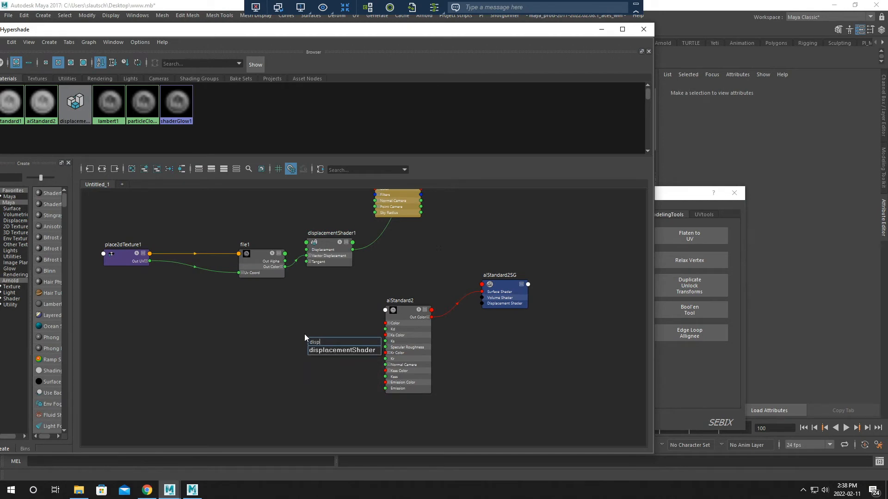
key("Down")
key("Return")
left_click_drag(333, 341, 303, 340)
left_click(374, 347)
key("Delete")
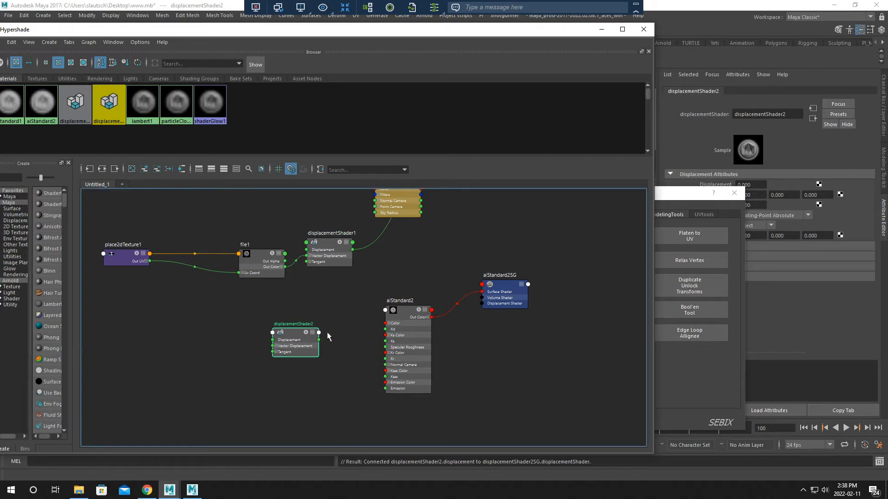
Connect displacementShader2 to the displacement material of aiStandard2SG and place the shading group between displacementShader2 and aiStandard2
left_click_drag(497, 288, 469, 415)
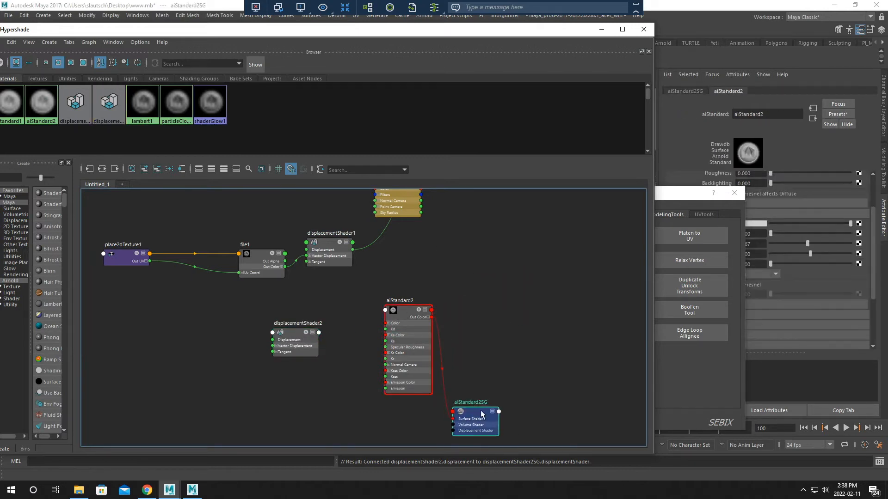
left_click(692, 93)
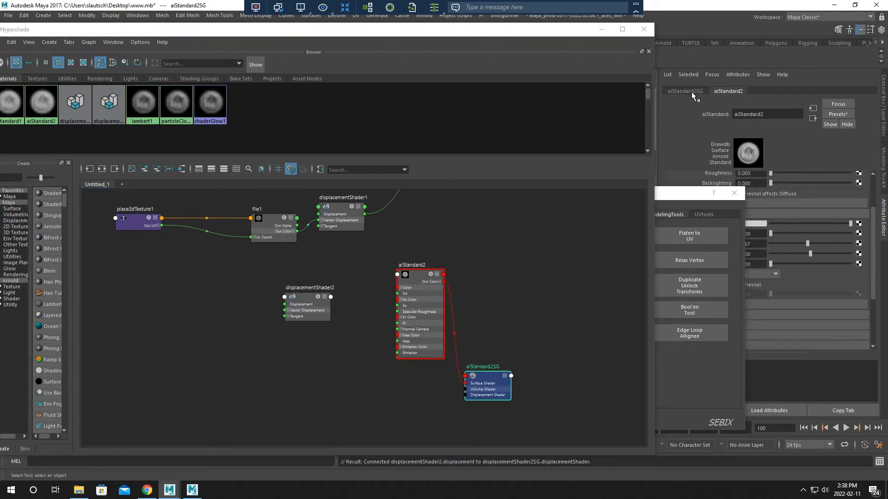
left_click_drag(680, 196, 716, 288)
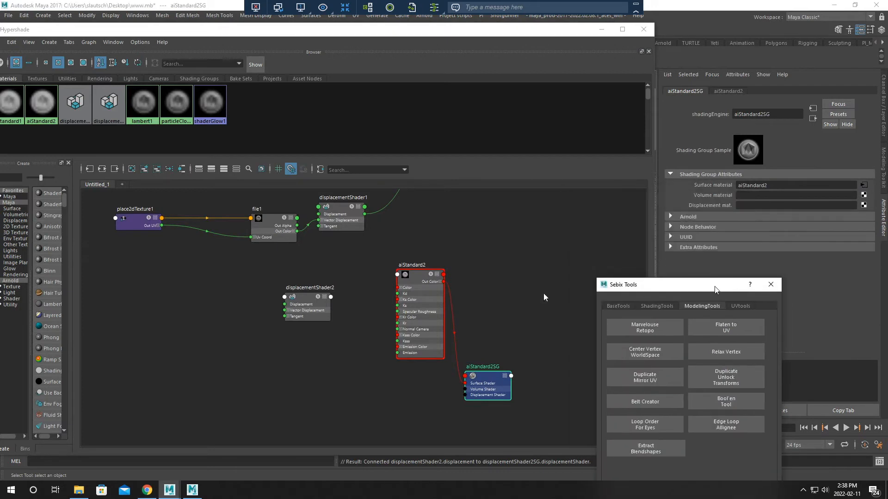
middle_click_drag(300, 304, 705, 207)
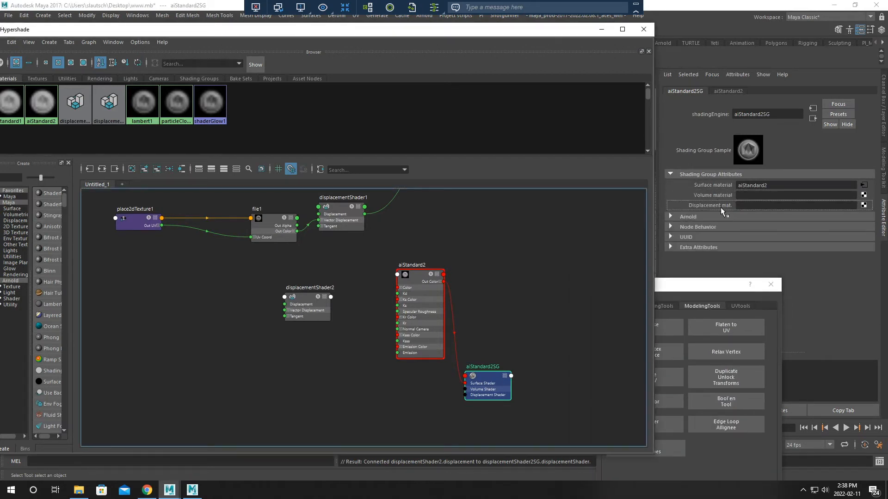
left_click(325, 287, "shift")
left_click_drag(325, 287, 246, 299)
left_click(538, 318)
left_click_drag(439, 384, 371, 328)
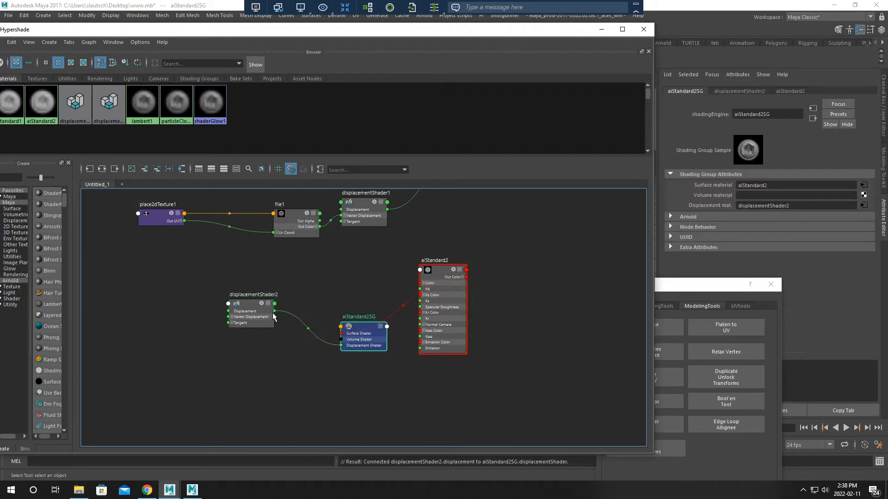
Set the vector space of displacementShader2 to Tangent
left_click_drag(260, 307, 260, 295)
left_click(753, 225)
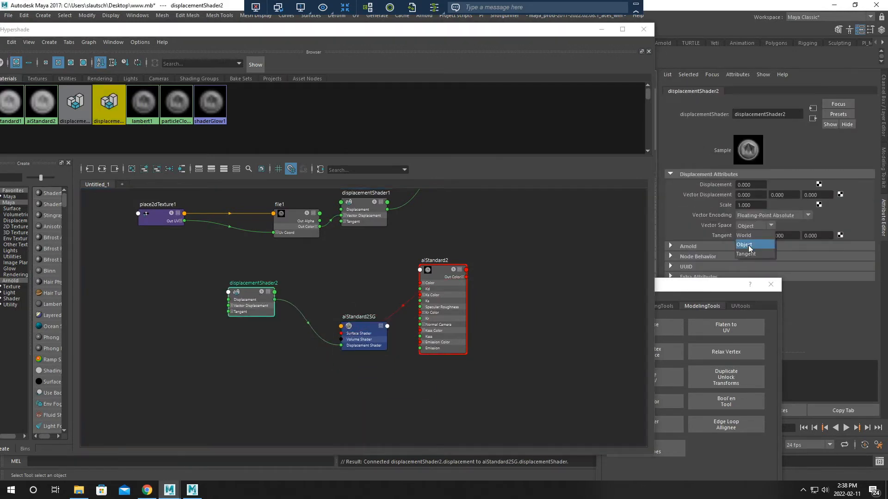
left_click(749, 255)
Create a file texture node with its place2dTexture and arrange it in front of displacementShader2
middle_click_drag(334, 293, 462, 296)
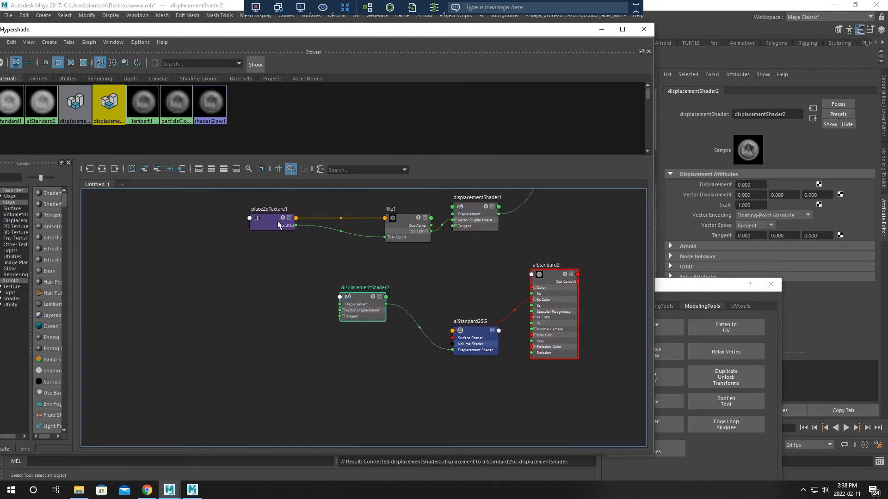
left_click(257, 307)
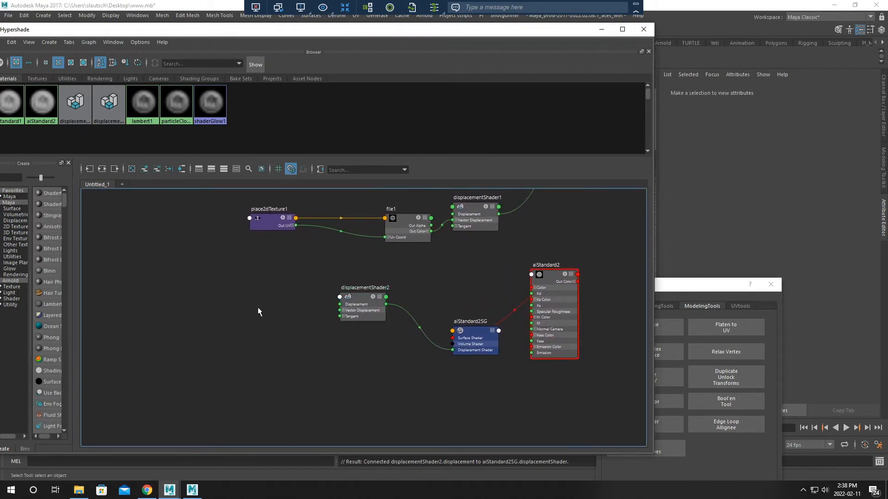
key("Tab")
type("file")
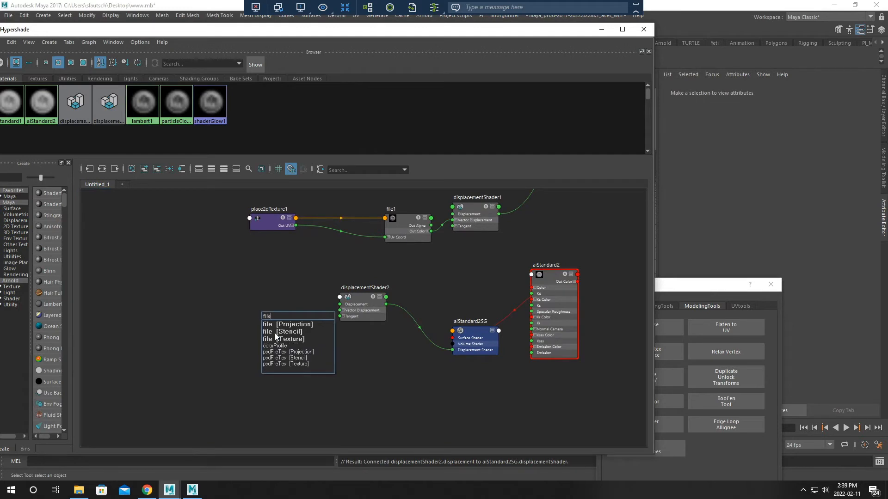
left_click(281, 340)
key("Return")
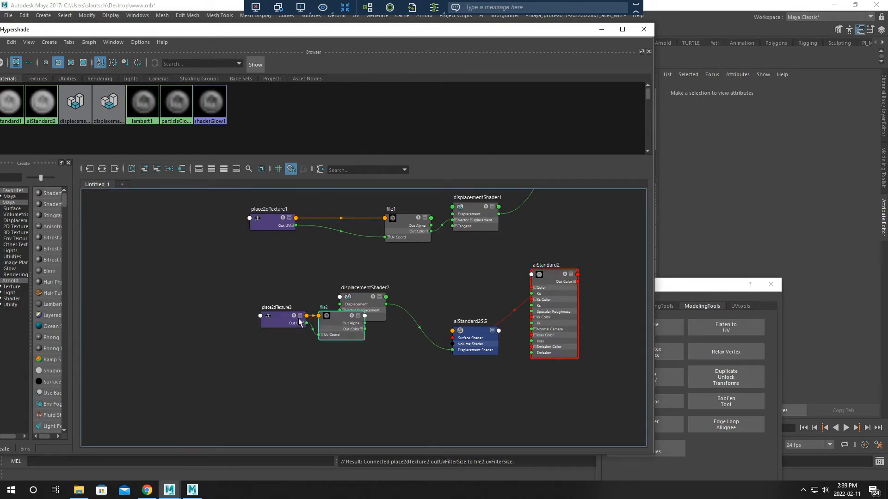
left_click_drag(332, 336, 257, 317)
left_click_drag(367, 300, 367, 288)
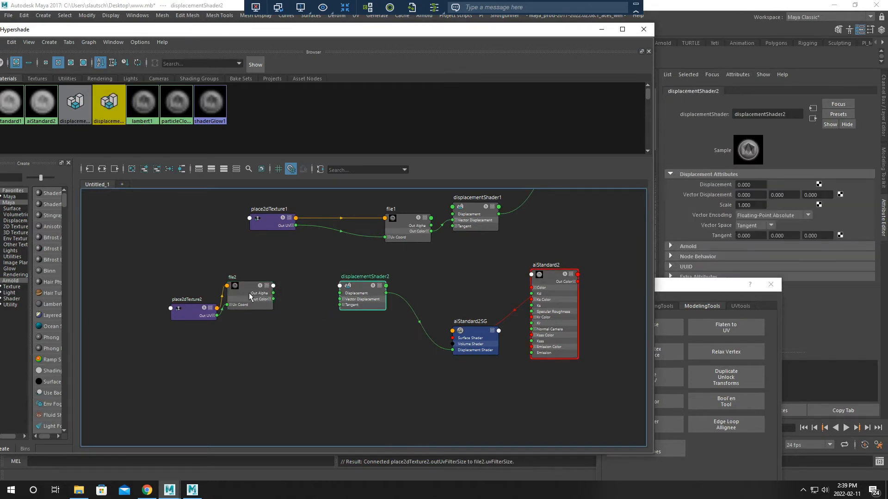
Connect the Out Color of file2 to the Vector Displacement input of displacementShader2
left_click_drag(274, 300, 342, 299)
left_click(303, 351)
mouse_move(257, 294)
left_mouse_down()
mouse_move(268, 305)
mouse_move(261, 288)
left_mouse_up()
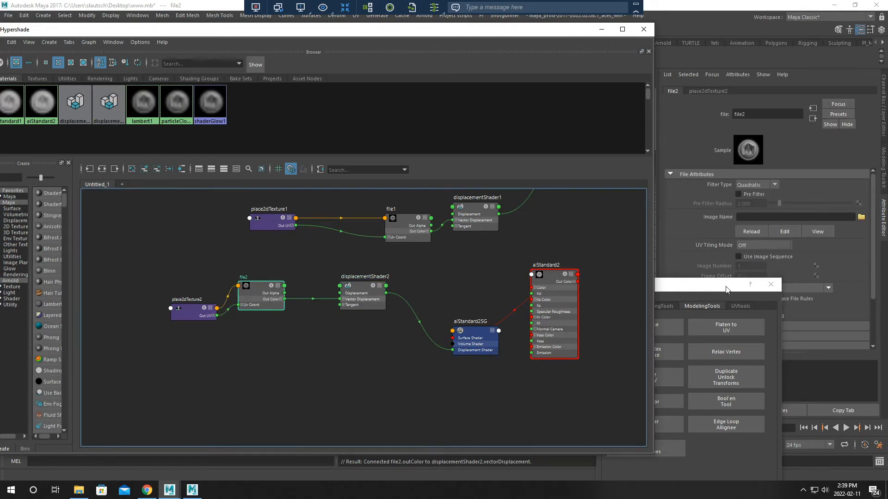
Make file2 ignore the color space file rules, keeping its color space at Utility - Raw
left_click_drag(723, 290, 774, 339)
left_click(753, 299)
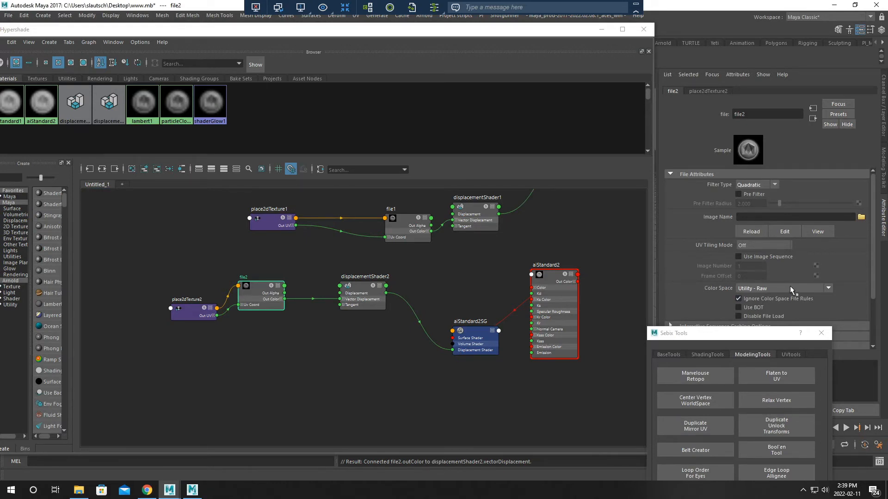
left_click(755, 290)
left_click(755, 289)
left_click(335, 348)
left_click(261, 303)
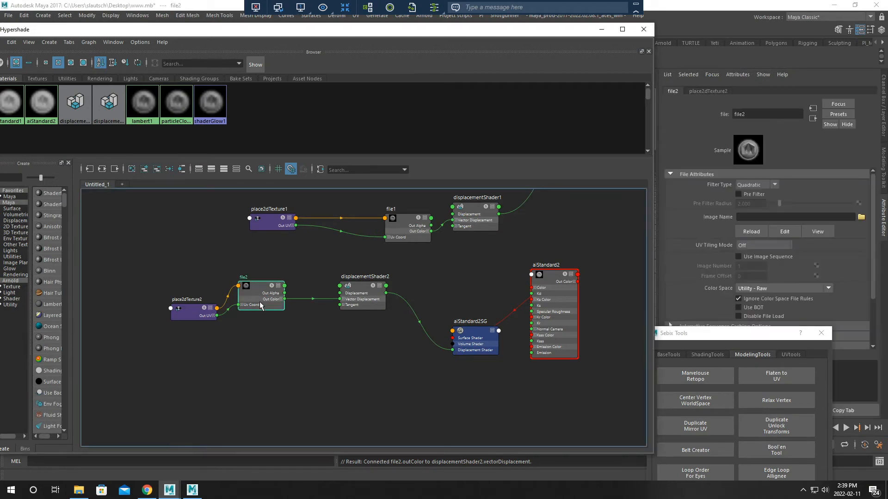
Set the UV tiling mode of file2 to 1-based (Mudbox)
left_click(762, 245)
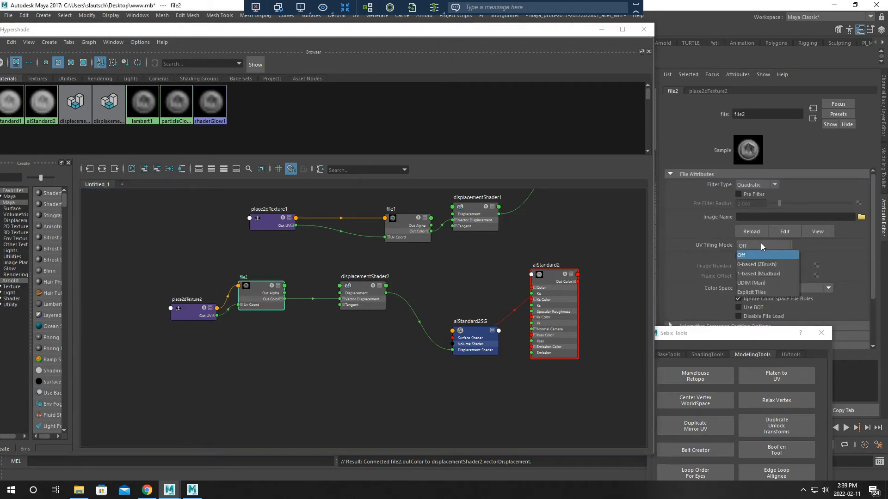
left_click(770, 274)
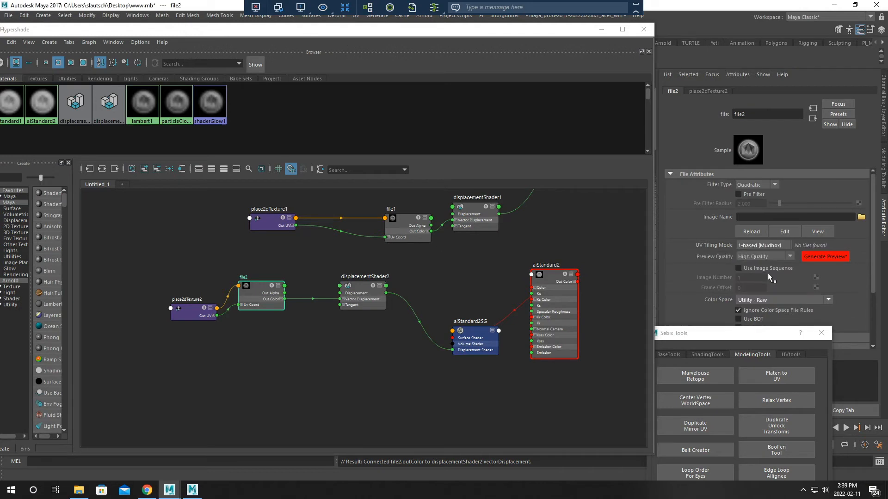
left_click(765, 246)
left_click(765, 246)
left_click(765, 245)
left_click(765, 246)
left_click(765, 246)
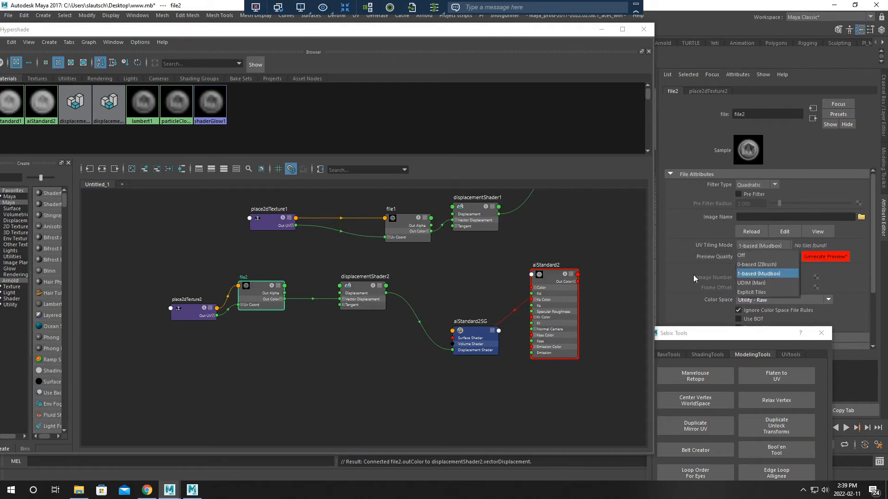
left_click(290, 329)
Lower the displacementShader2, file2 and place2dTexture2 nodes so they line up beside aiStandard2SG
left_click(264, 299)
left_click_drag(371, 287, 363, 321)
left_click_drag(269, 296, 269, 319)
left_click_drag(187, 310, 175, 321)
left_click(354, 313)
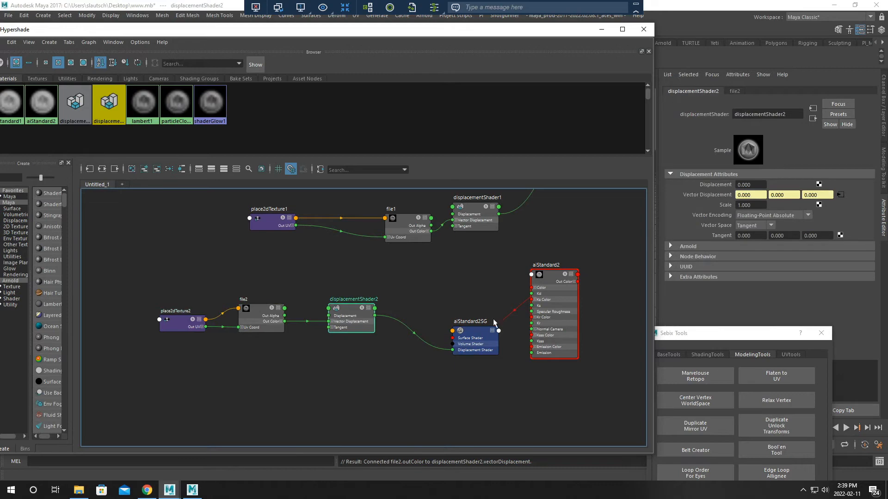
Load pants_u1_v1.tif from the TestVectorA pants folder into file2 and realign the file2 and displacementShader2 nodes
left_click(254, 318)
left_click(861, 217)
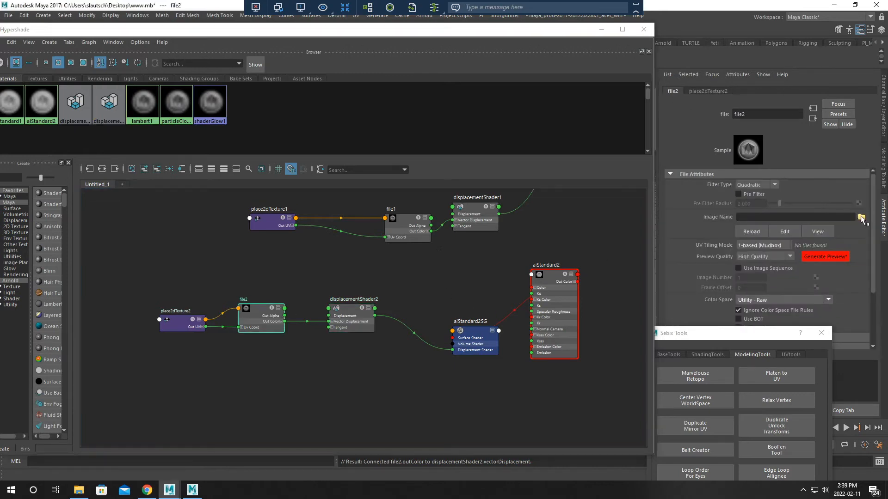
double_click(204, 115)
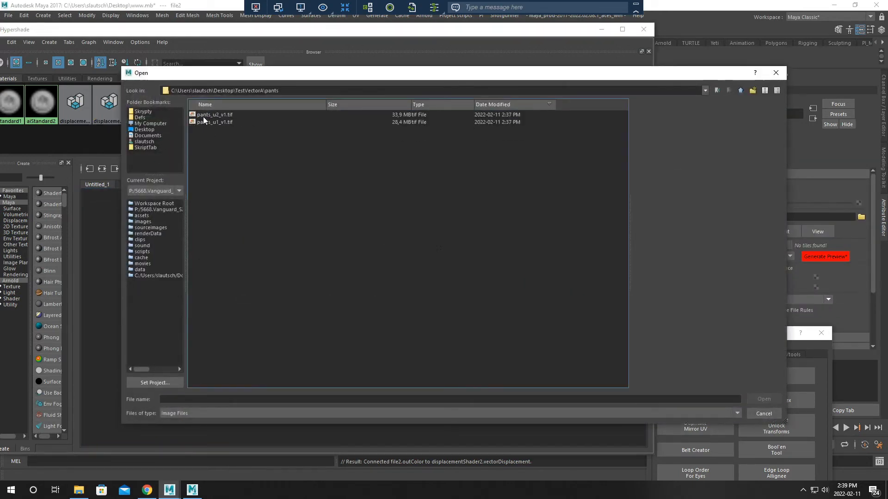
left_click(222, 122)
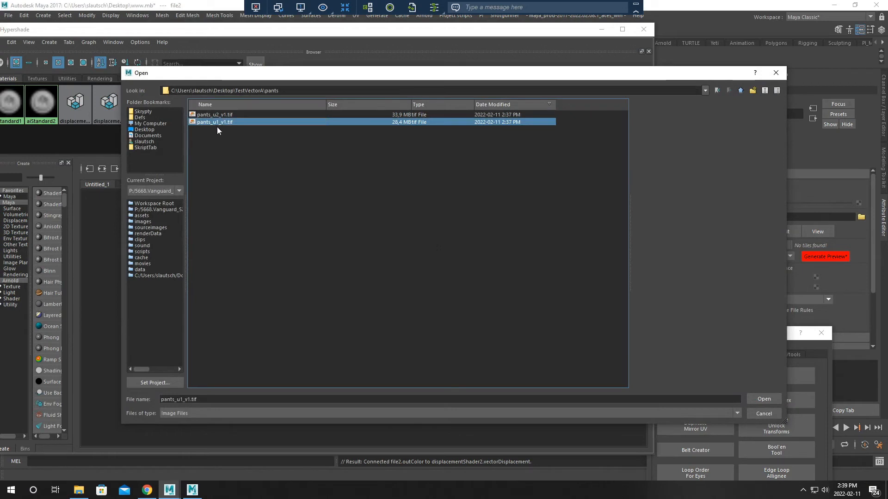
left_click(764, 400)
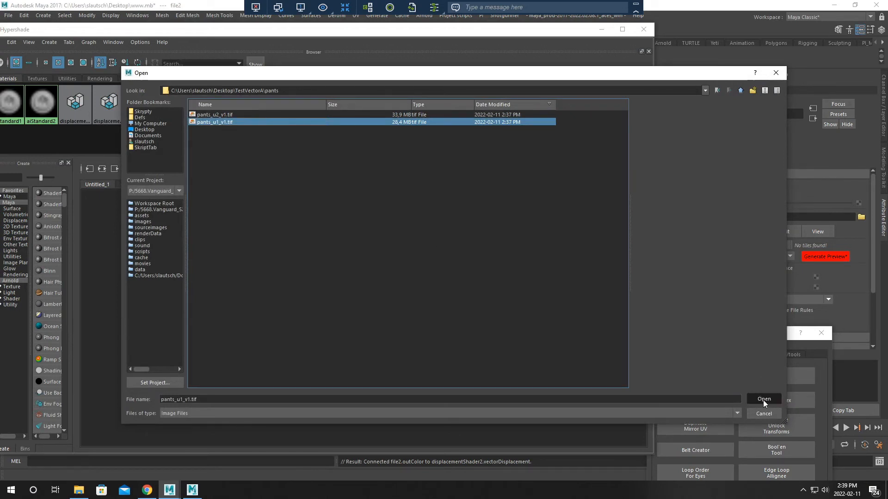
left_click_drag(259, 314, 248, 326)
left_click_drag(333, 312, 322, 323)
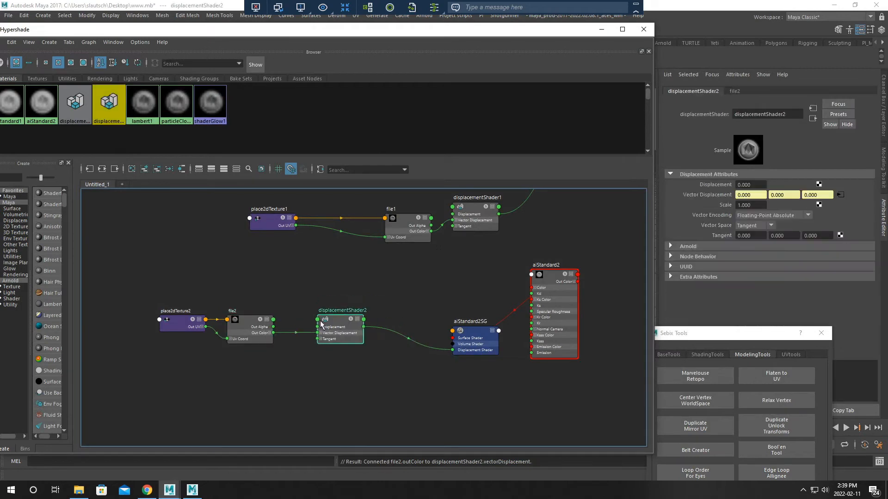
left_click(264, 329)
Uncover the viewport and assign the aiStandard2 material to the flattened pants mesh
left_click_drag(527, 34, 203, 142)
left_click(416, 245)
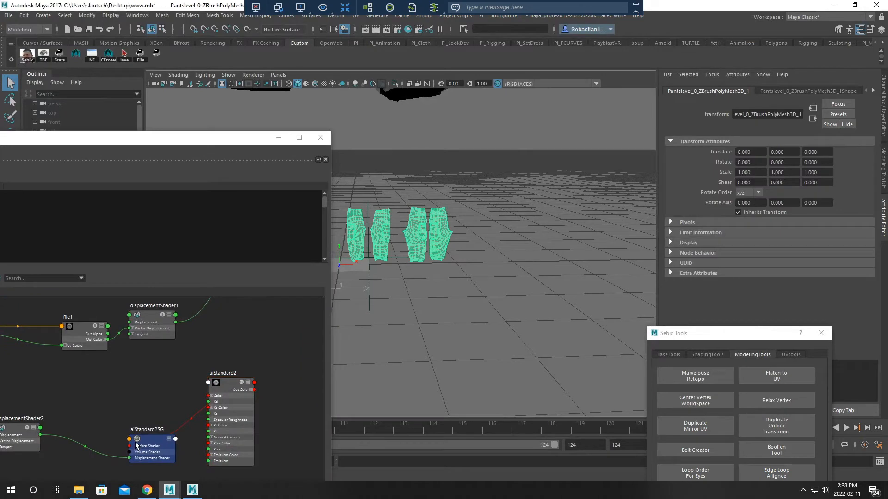
middle_click_drag(235, 387, 412, 235)
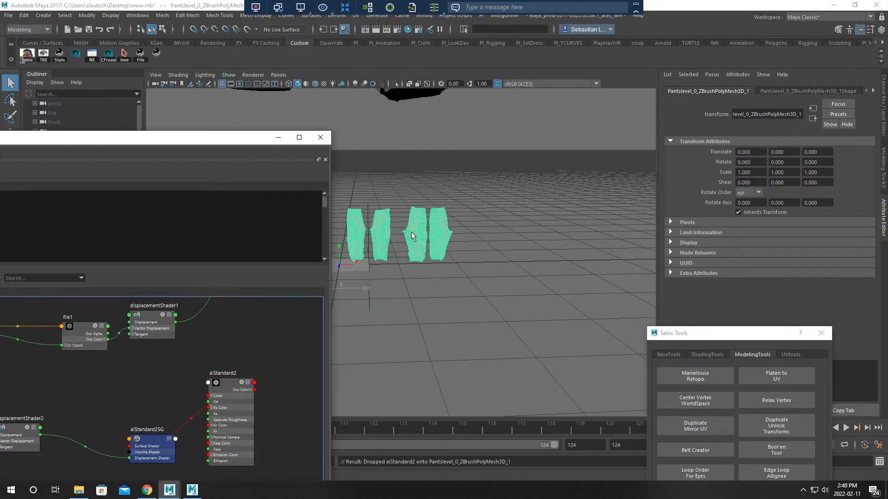
left_click(475, 284)
Put the original pants mesh on a new display layer, hide that layer and close the Sebix Tools window
middle_click_drag(490, 297, 505, 319, "alt")
right_click_drag(505, 319, 491, 325, "alt")
left_click_drag(491, 326, 495, 308, "alt")
middle_click_drag(440, 173, 467, 213, "alt")
scroll(457, 172, "down", 5)
left_click(459, 128)
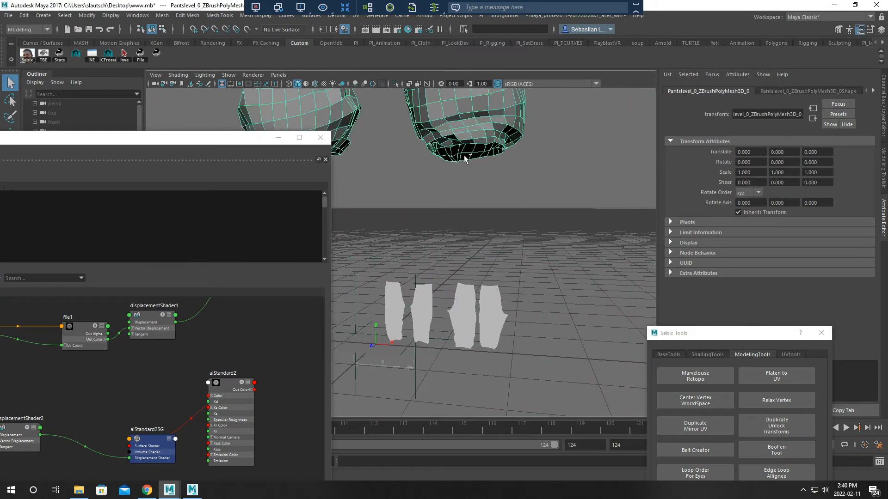
left_click(883, 100)
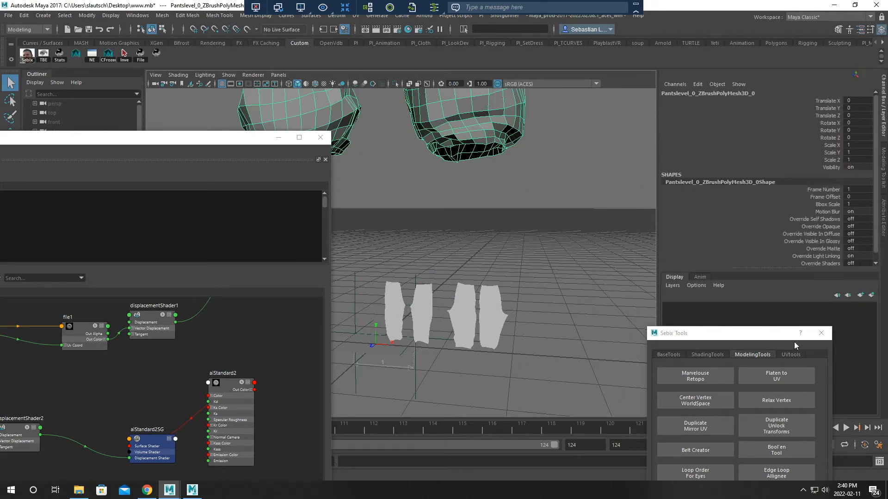
left_click_drag(786, 333, 594, 370)
left_click(860, 296)
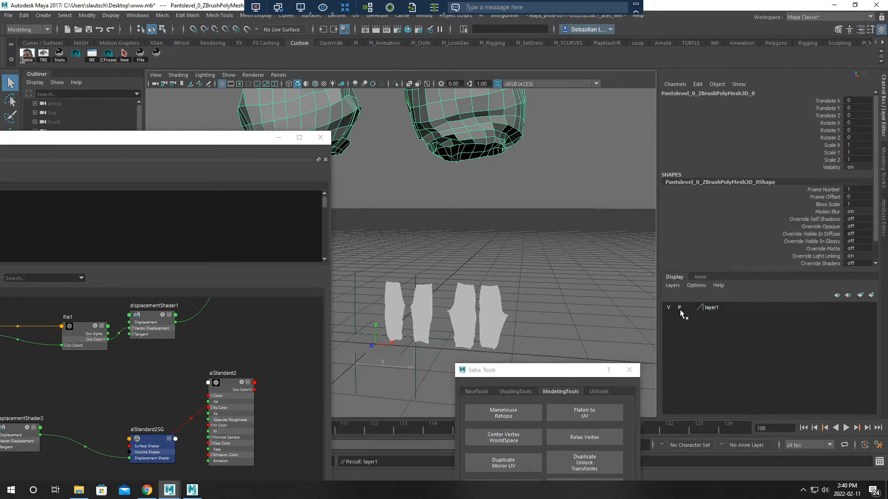
left_click(668, 308)
left_click(629, 370)
Open the flattened pants mesh's material attributes to check which shader is assigned
scroll(532, 284, "up", 5)
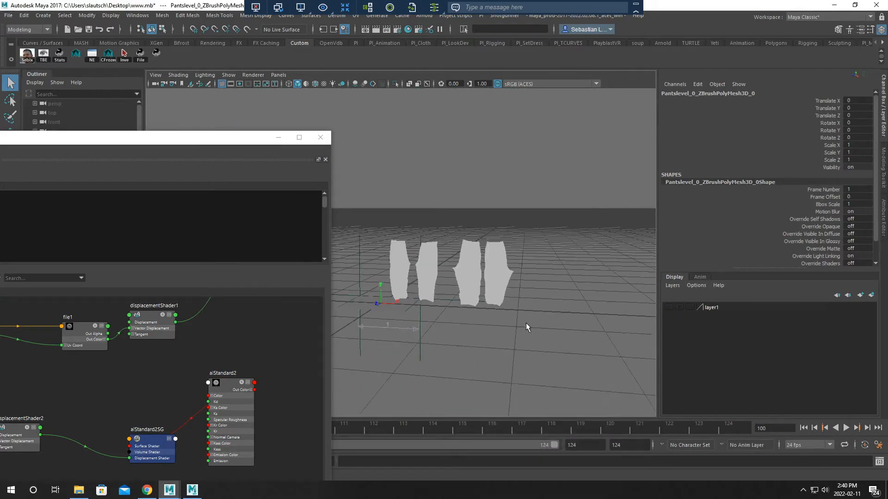
right_click(535, 281)
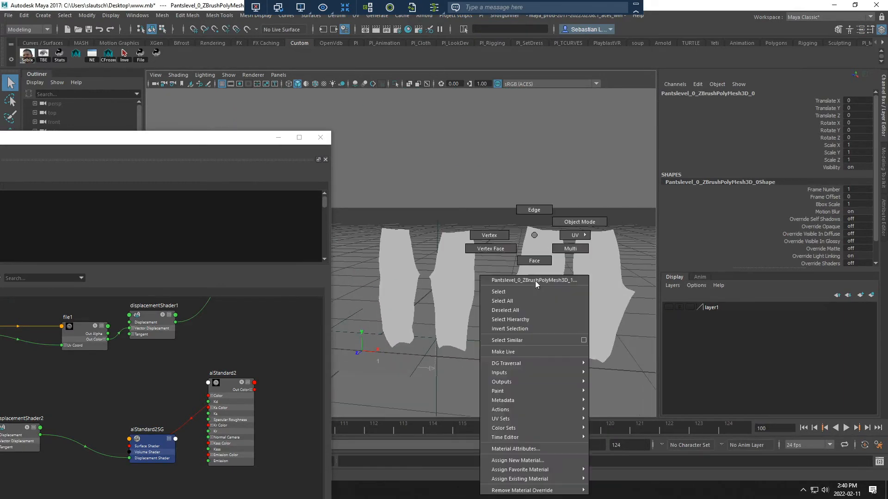
left_click(521, 449)
left_click(872, 90)
left_click(850, 90)
Select the flattened pants mesh again and reassign aiStandard2 to it from the shader network
left_click(446, 284)
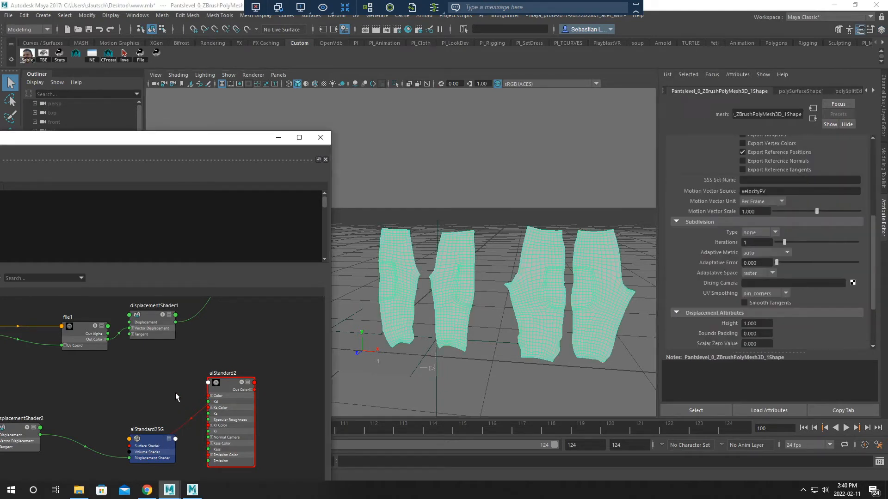
right_click_drag(229, 387, 229, 296)
left_click(223, 390)
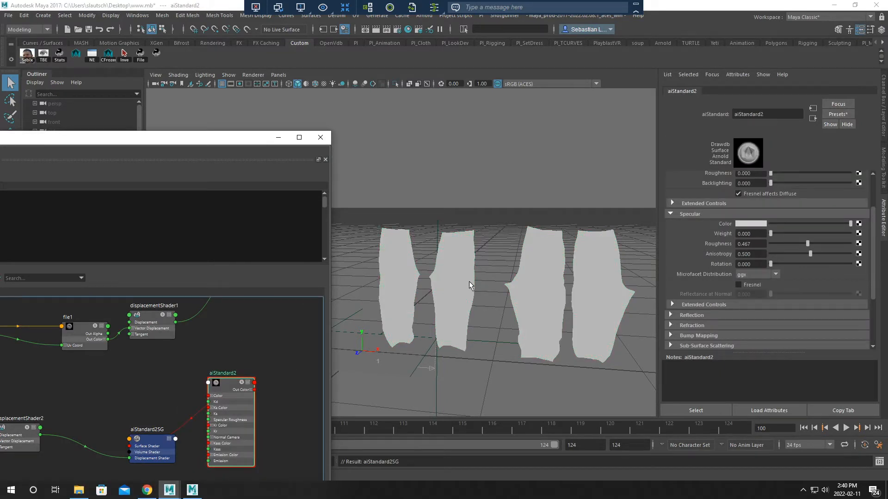
Open the flattened pants mesh's material attributes and check that aiStandard2 is its assigned shader
left_click(444, 280)
right_click(442, 282)
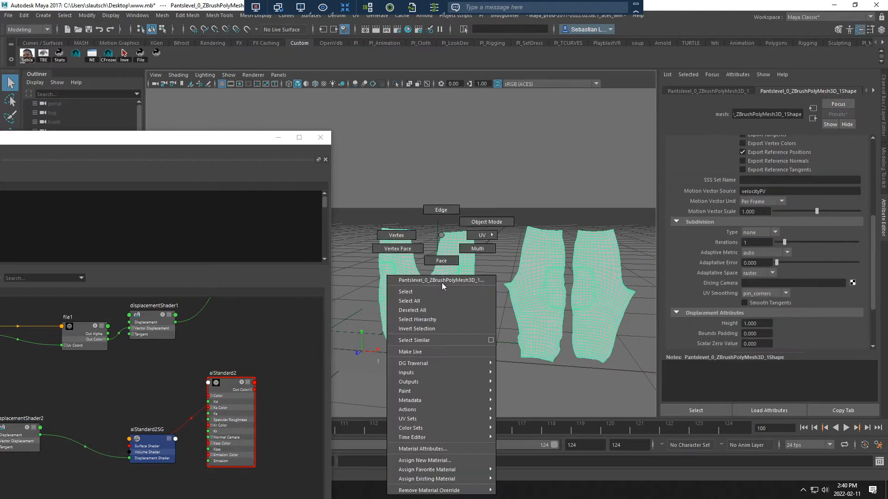
left_click(415, 449)
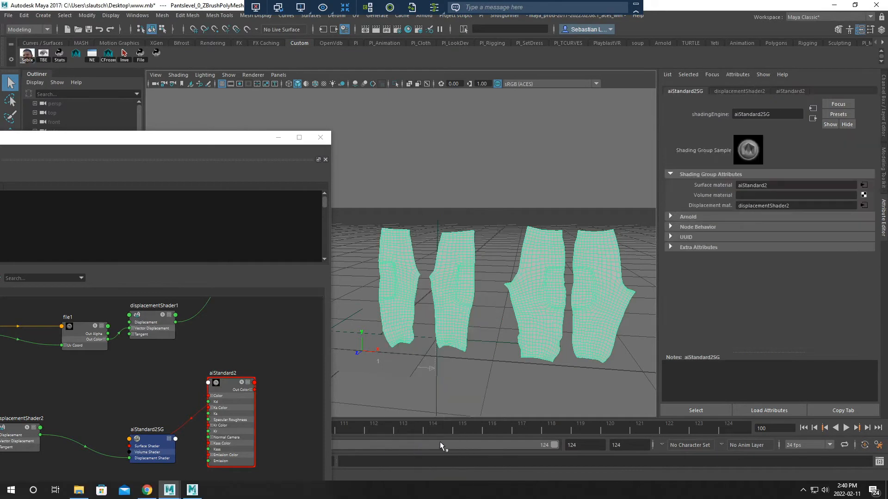
left_click(791, 91)
Set the flattened pants mesh's Arnold subdivision type to catclark with 5 iterations
left_click(437, 300)
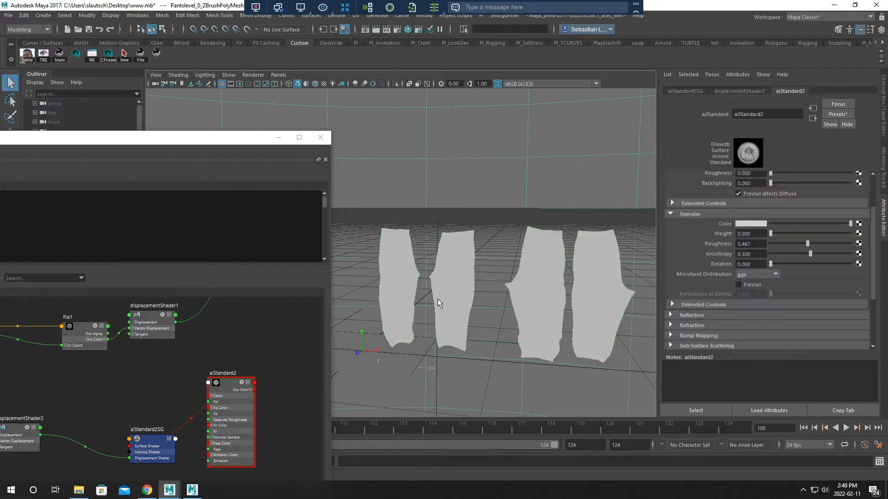
left_click(451, 285)
left_click(759, 233)
left_click(750, 253)
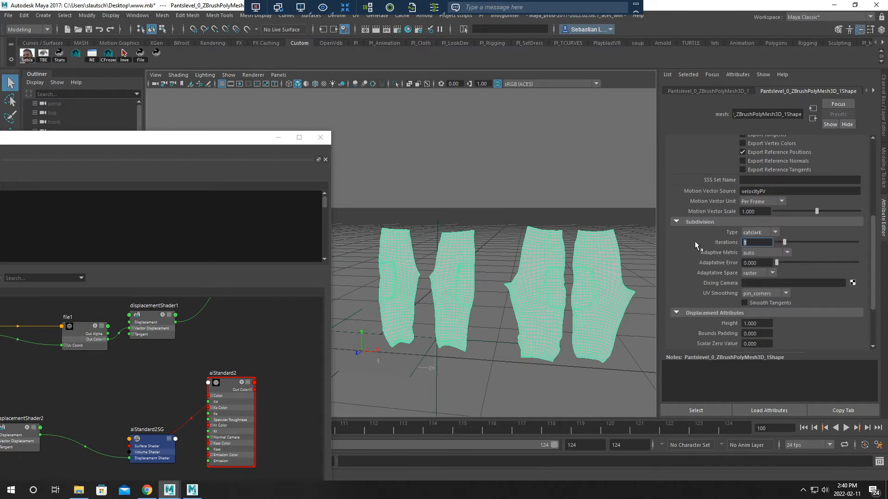
type("5")
key("Return")
Move the shader network window off the viewport and start a render of the flattened pants pieces
middle_click_drag(535, 185, 506, 185, "alt")
right_click_drag(506, 185, 534, 199, "alt")
middle_click_drag(534, 199, 530, 192, "alt")
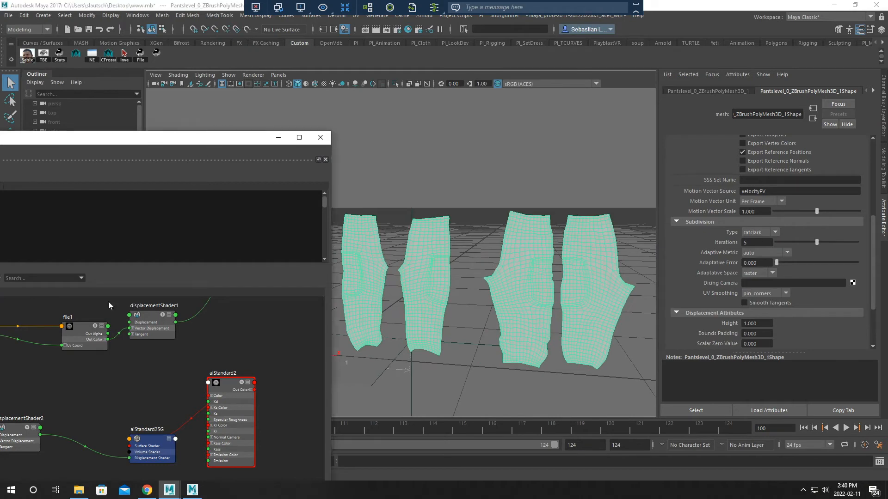
left_click_drag(108, 302, 14, 443)
middle_click_drag(310, 283, 382, 255, "alt")
left_click_drag(382, 255, 504, 273, "alt")
middle_click_drag(504, 273, 407, 293, "alt")
right_click_drag(408, 293, 373, 271, "alt")
left_click_drag(373, 271, 387, 280, "alt")
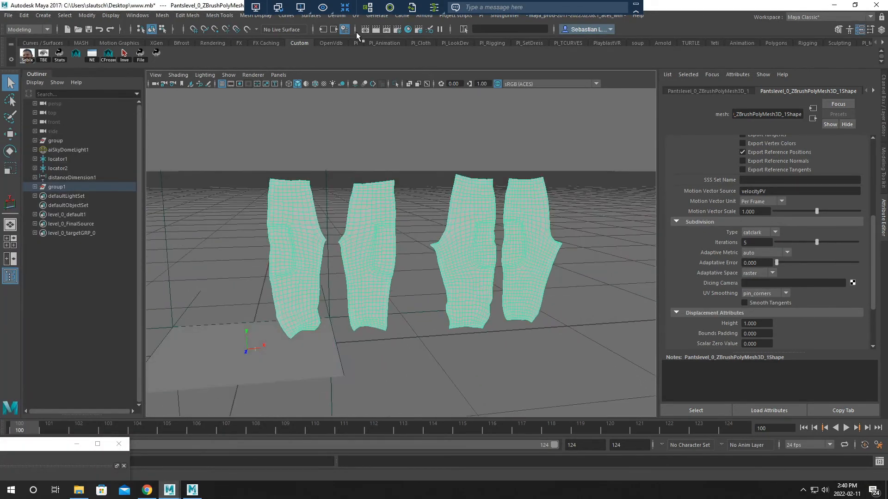
left_click(387, 30)
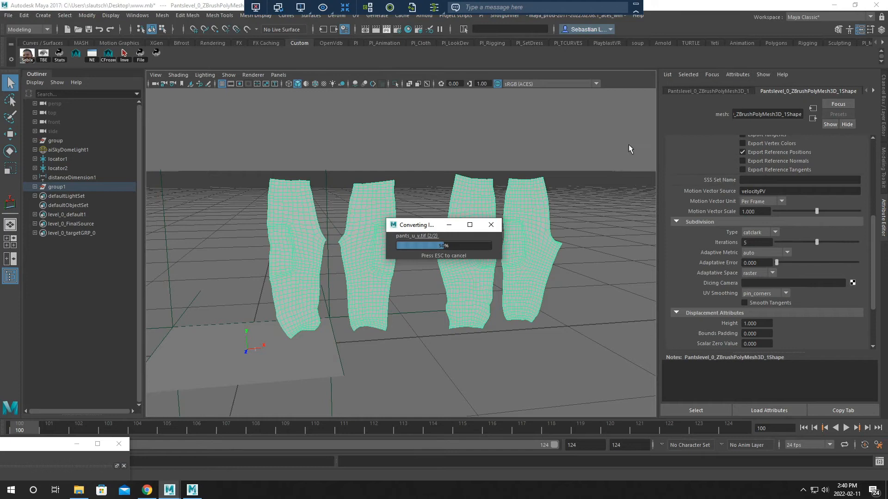
Bring the shader network window back into view, open the Arnold RenderView and start its live render
left_click_drag(54, 448, 272, 238)
left_click(429, 17)
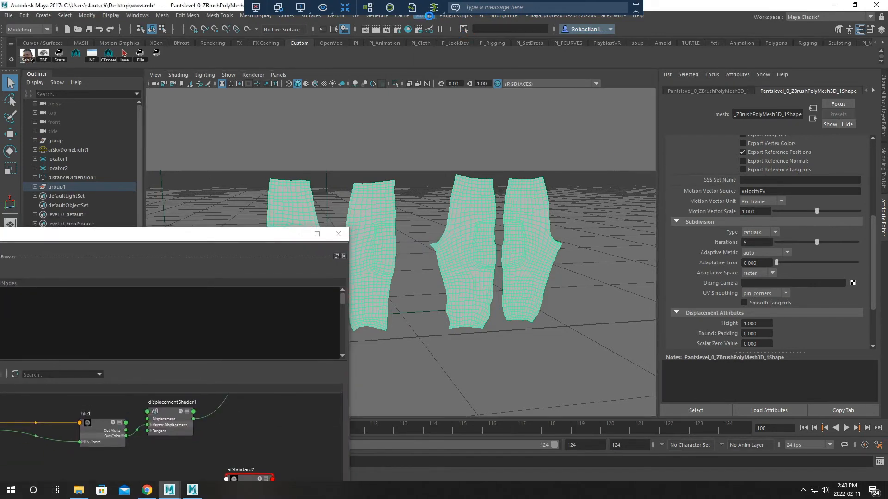
left_click(451, 52)
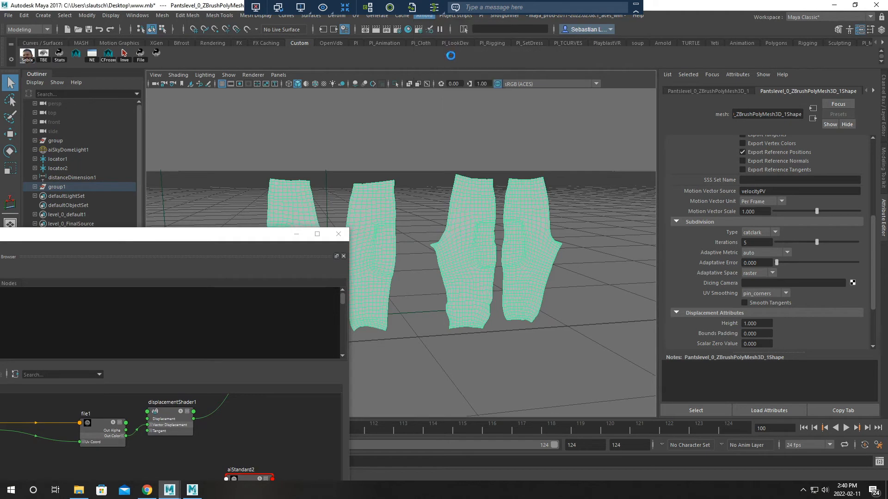
left_click(388, 116)
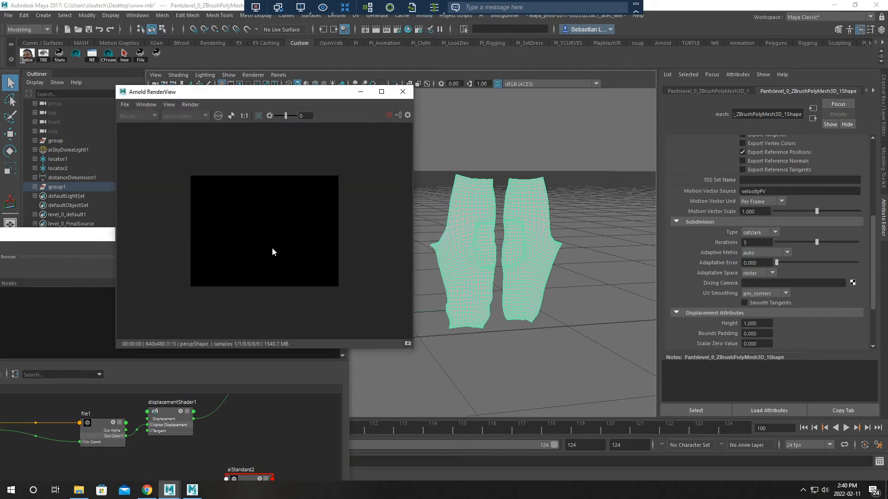
Frame the flattened pants pieces with the mesh selected and restart the Arnold live render
middle_click_drag(478, 244, 529, 240, "alt")
left_click_drag(498, 254, 476, 252, "alt")
right_click_drag(476, 252, 497, 329, "alt")
left_click(497, 330)
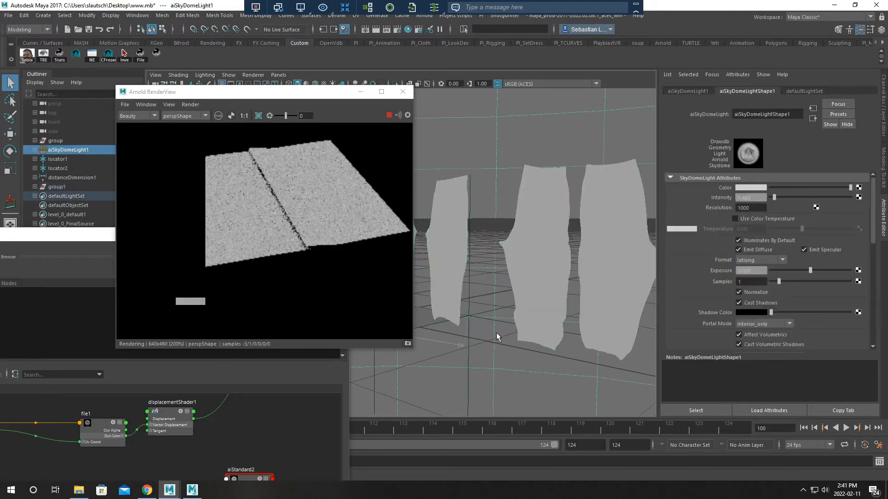
left_click(545, 288)
middle_click_drag(528, 271, 471, 279, "alt")
middle_click_drag(622, 264, 637, 264, "alt")
left_click_drag(522, 279, 640, 273, "alt")
scroll(511, 258, "down", 2)
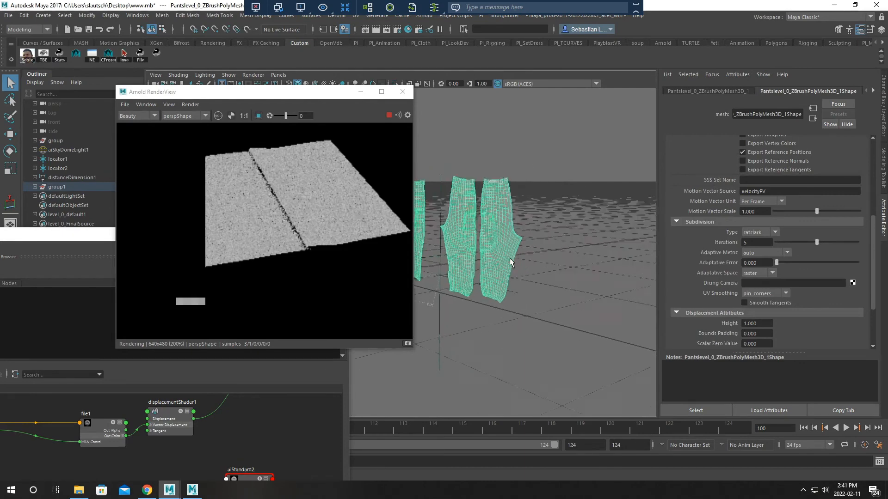
left_click(389, 114)
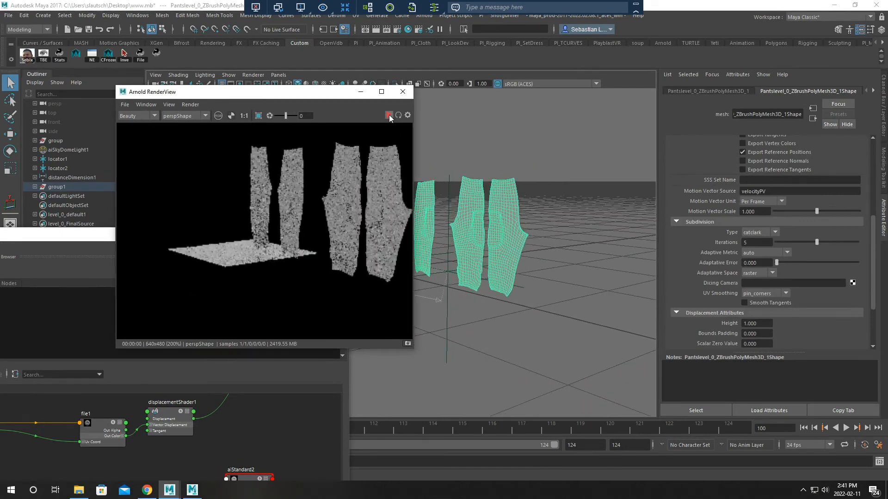
Examine the displacement on the flattened pants pieces in the live render from a closer frontal view
middle_click_drag(522, 257, 544, 272, "alt")
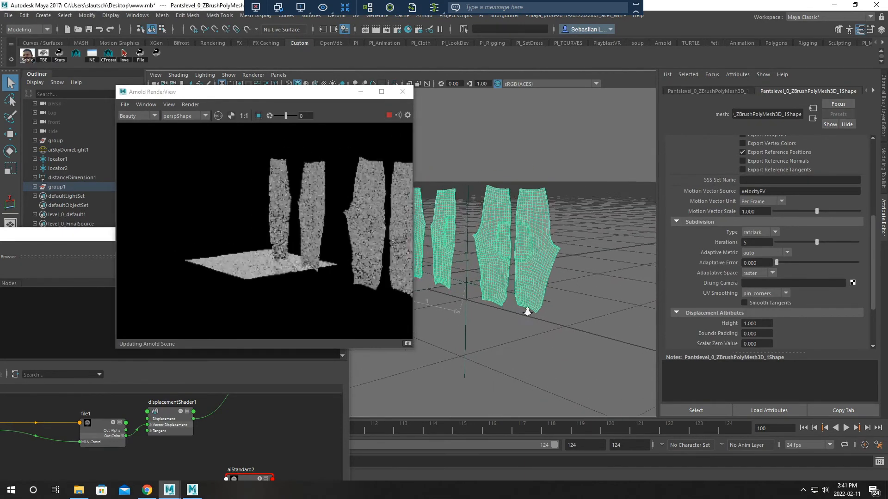
right_click_drag(527, 311, 551, 276, "alt")
left_click_drag(551, 276, 538, 247, "alt")
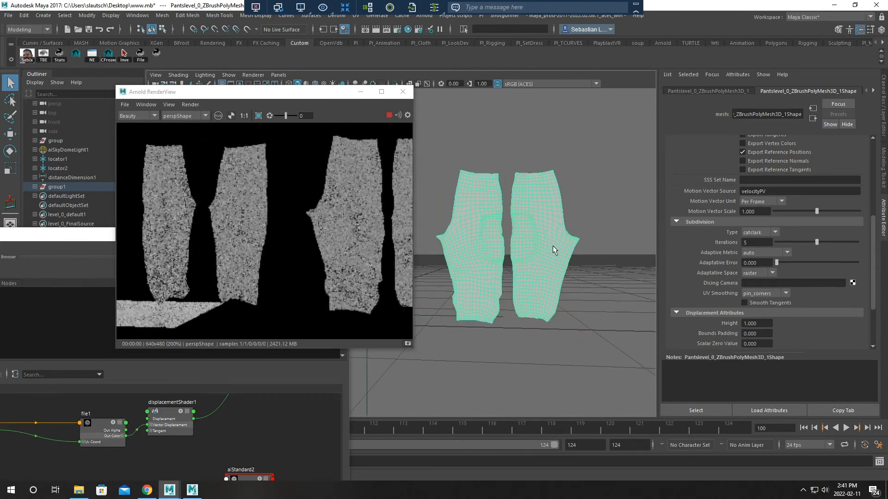
middle_click_drag(551, 245, 561, 246, "alt")
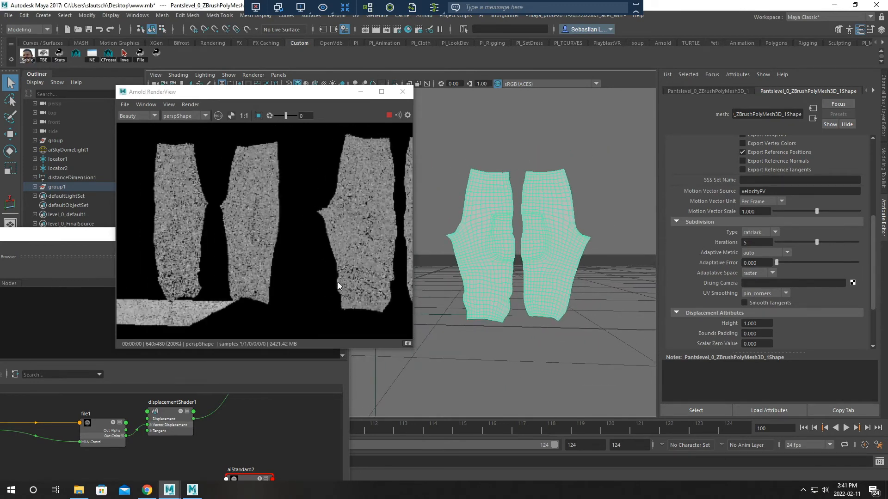
left_click_drag(541, 289, 484, 232, "alt")
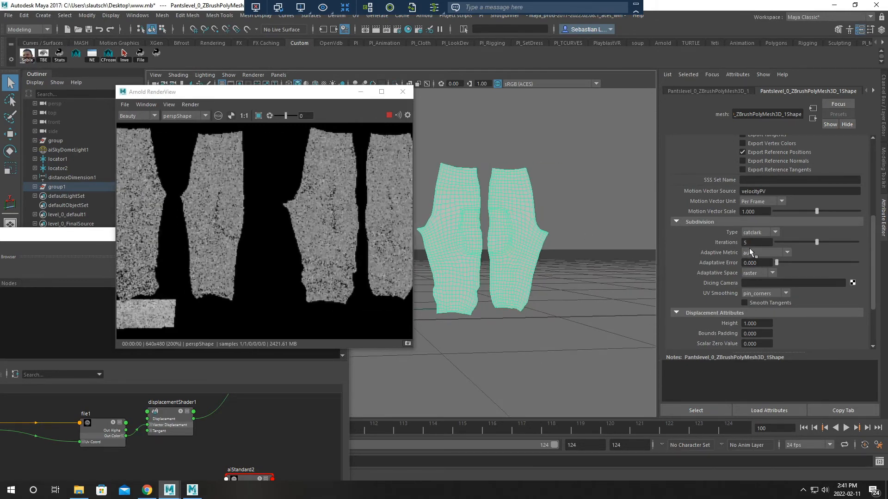
Review the pants mesh's Arnold attributes and reopen its aiStandard2 material attributes
scroll(730, 271, "up", 5)
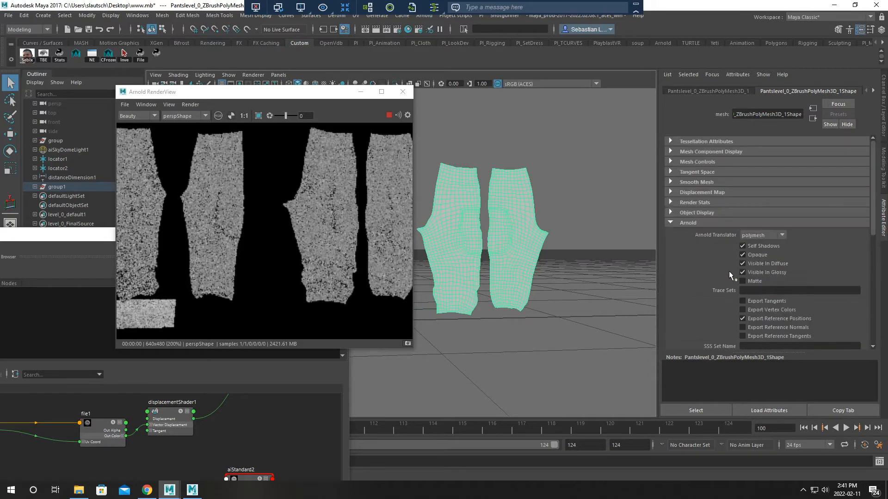
right_click(511, 218)
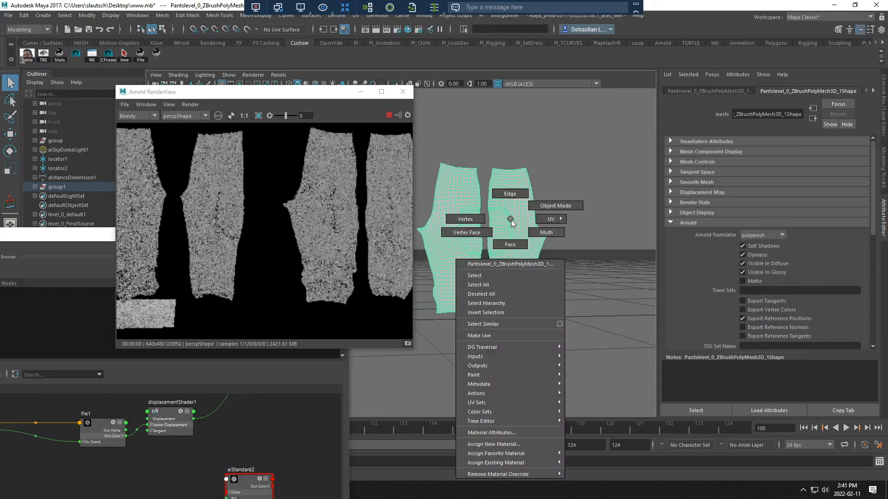
left_click(484, 433)
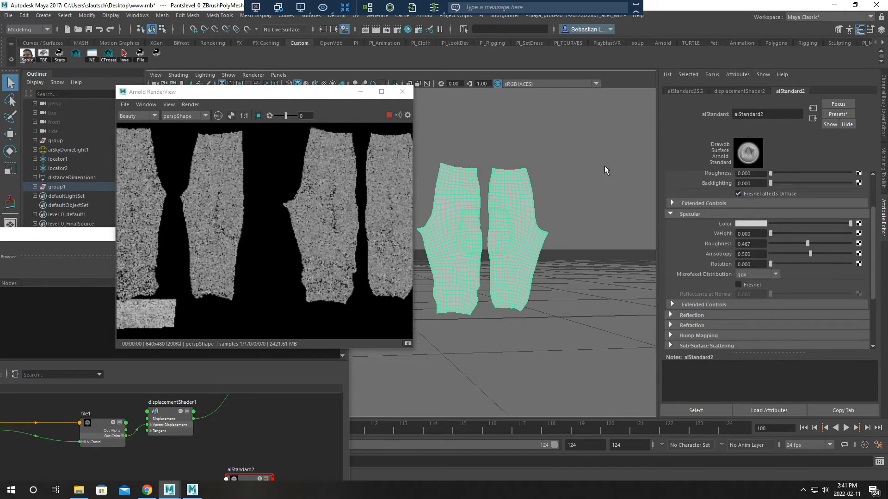
Select the sky dome light and connect a Ramp texture to its color
left_click(592, 310)
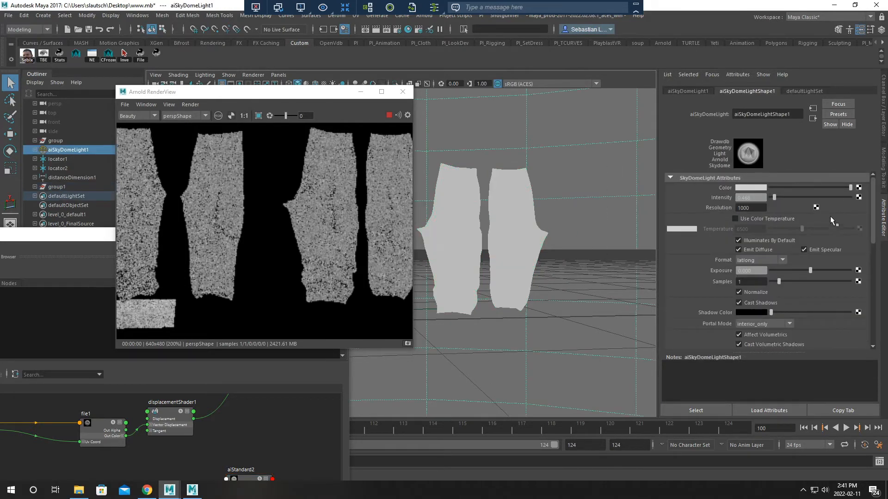
left_click(859, 187)
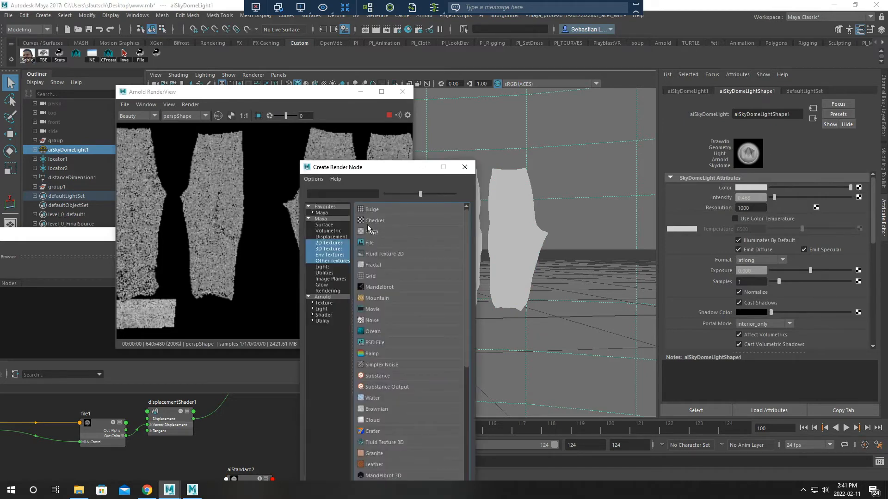
left_click(371, 354)
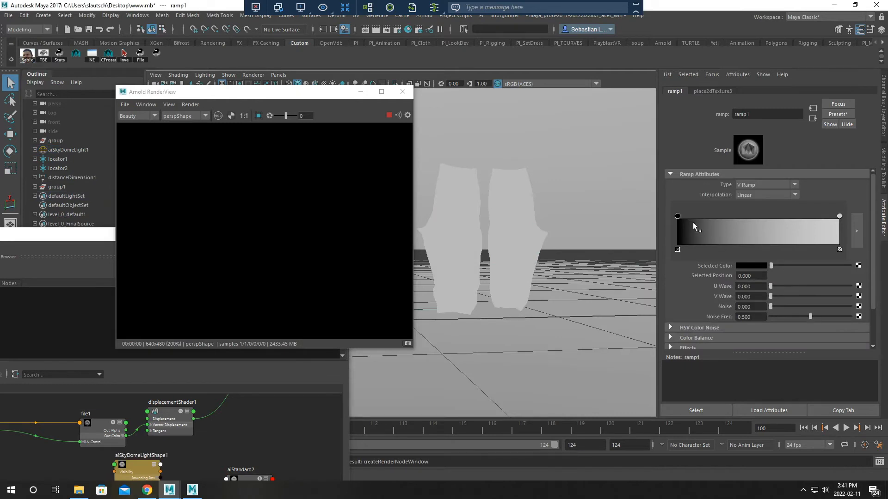
Move the ramp's black handle to position 0.057 and lighten it slightly, then add a mid-gray handle at 0.632
left_click_drag(678, 217, 688, 217)
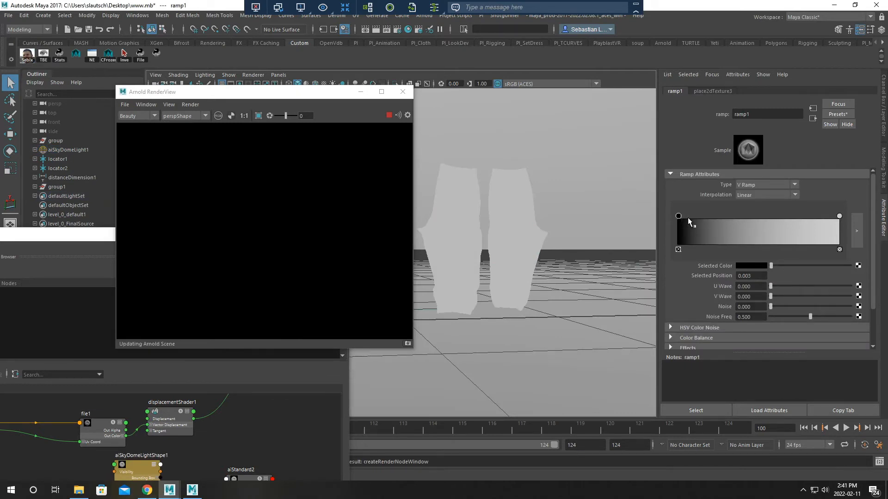
left_click(777, 265)
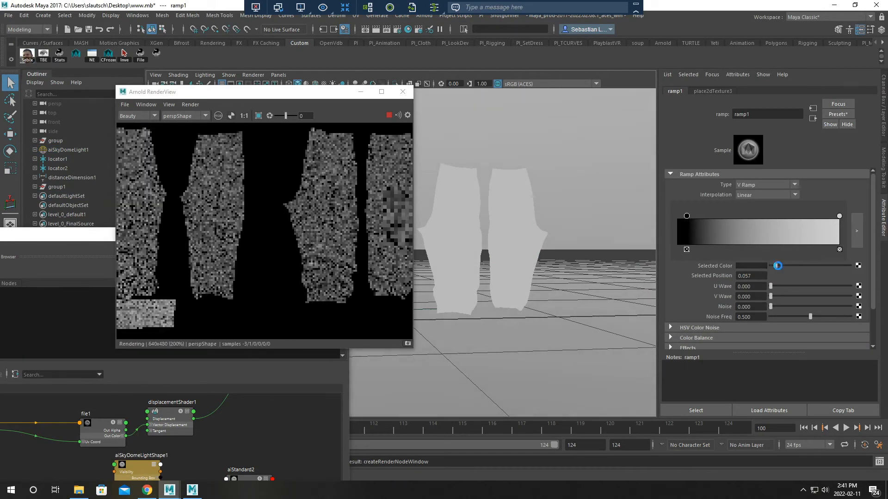
left_click(780, 227)
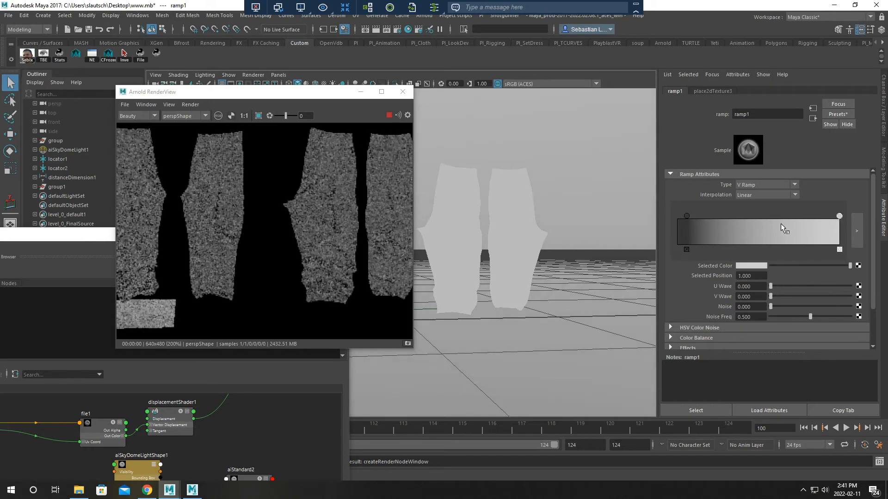
left_click_drag(778, 266, 797, 265)
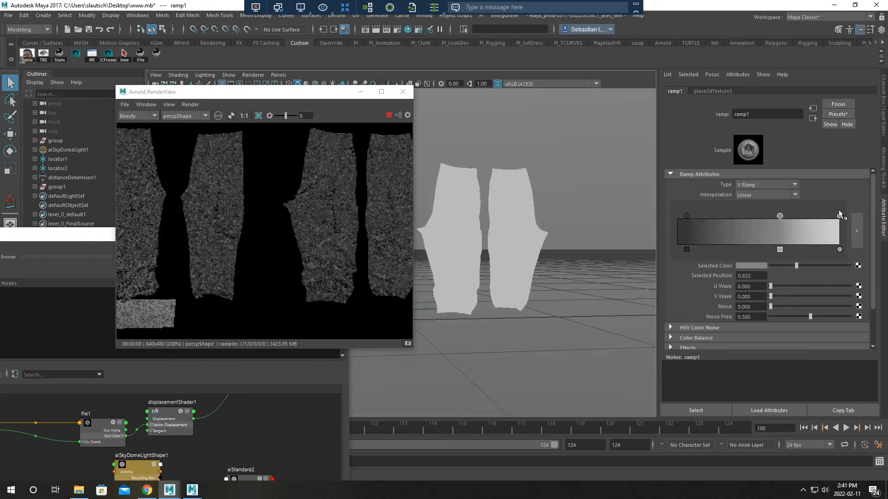
Connect a Bulge texture to the ramp's end color handle and set its V Width to 0.470
left_click(839, 216)
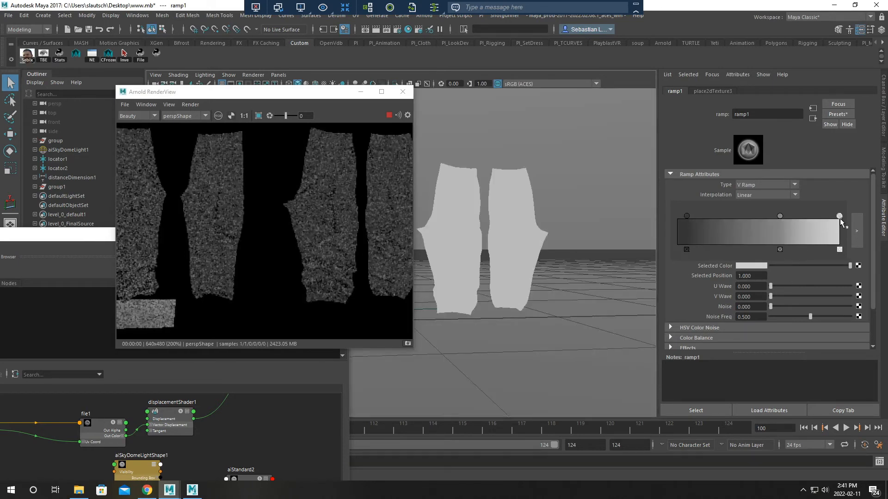
left_click(752, 265)
left_click(858, 267)
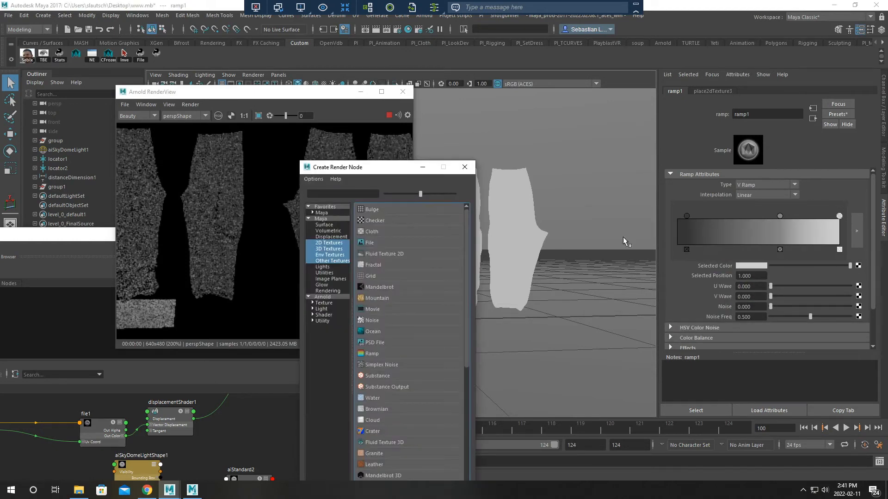
left_click(373, 209)
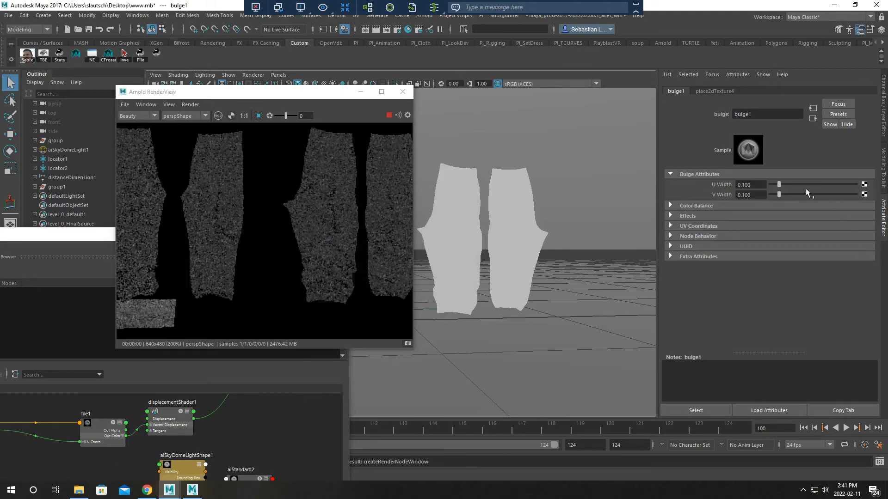
left_click_drag(784, 195, 811, 195)
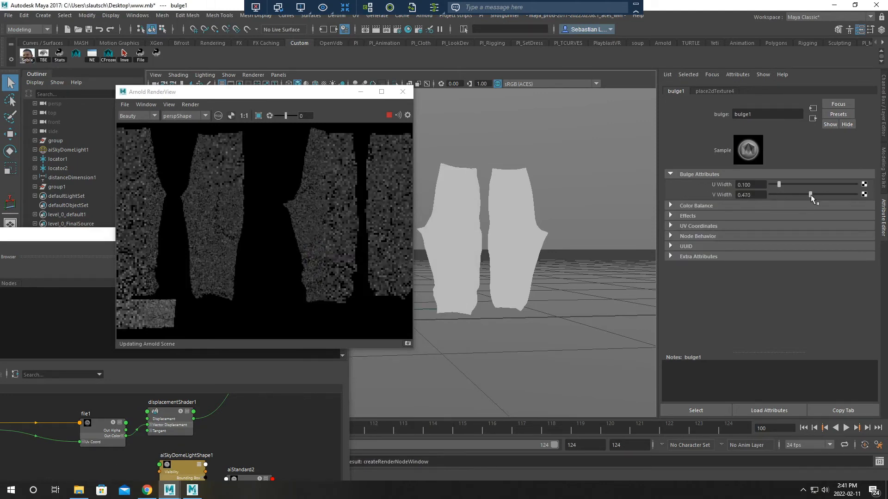
Reselect the sky dome light and raise its intensity slightly
left_click(500, 237)
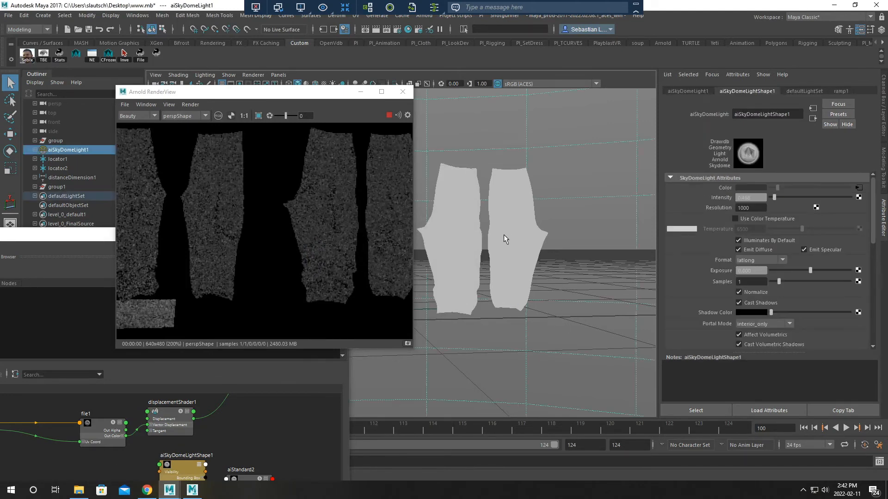
left_click(530, 235)
left_click(587, 185)
left_click_drag(778, 196, 783, 197)
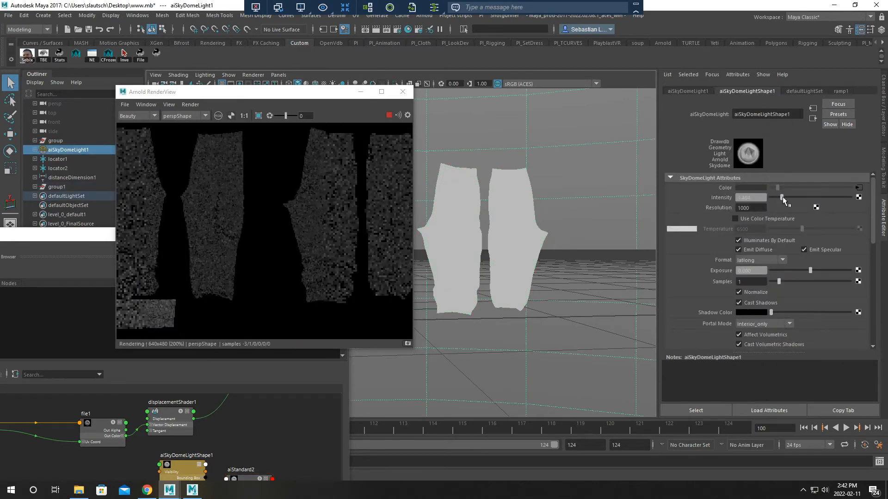
Hide the ground plane beneath the pants pieces so only the mesh is rendered
left_click(491, 276)
left_click_drag(491, 276, 507, 261, "alt")
key("e")
scroll(561, 293, "up", 2)
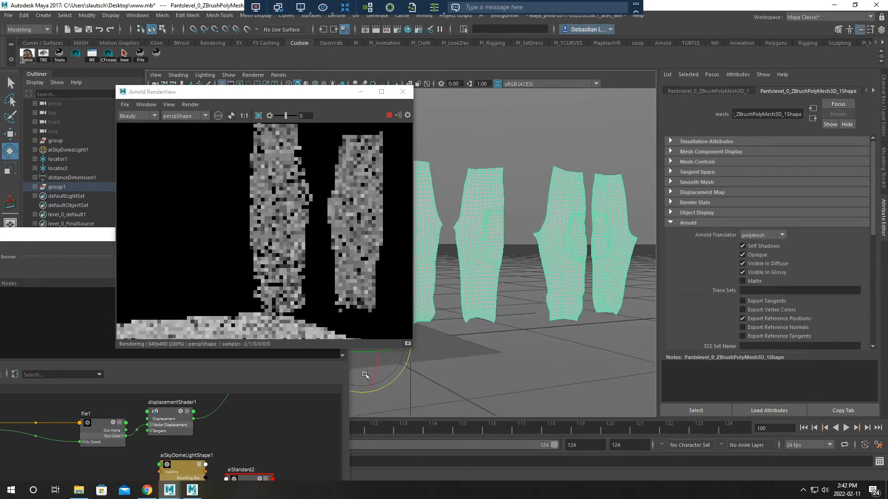
key("e")
left_click(375, 346)
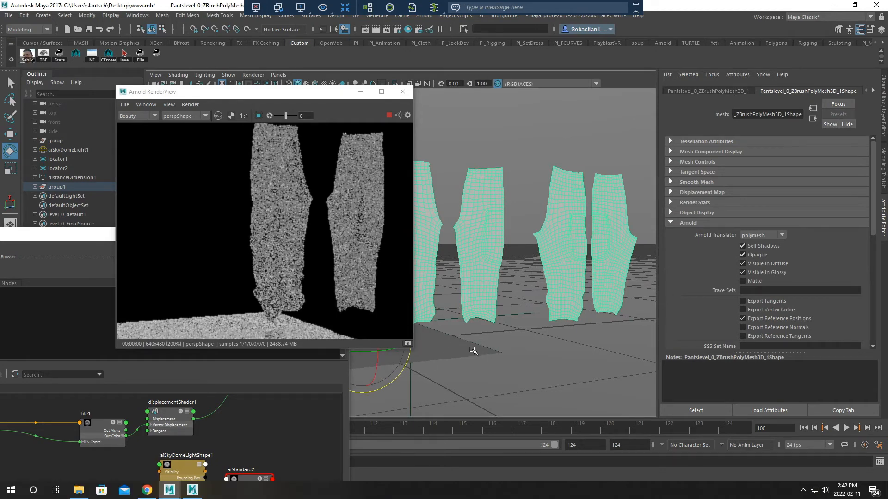
key("q")
left_click(470, 351)
key("ctrl+h")
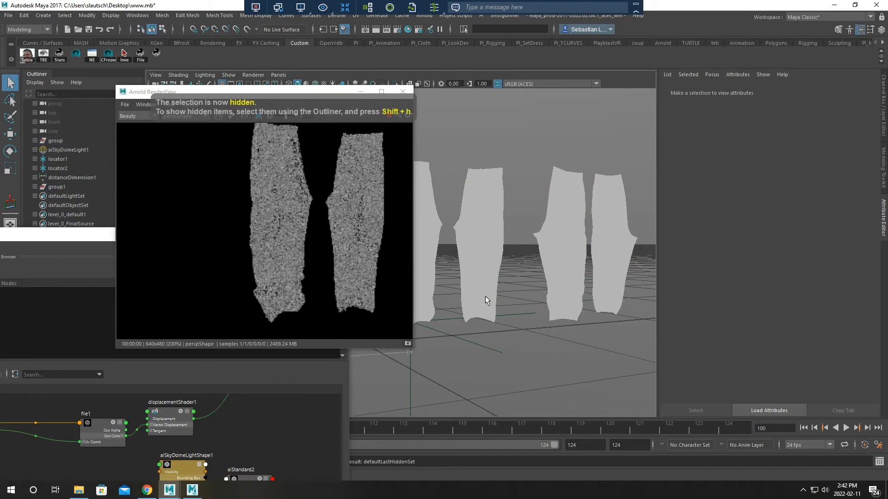
Rotate the pants mesh so that its pieces lie flat along the ground grid
left_click(489, 242)
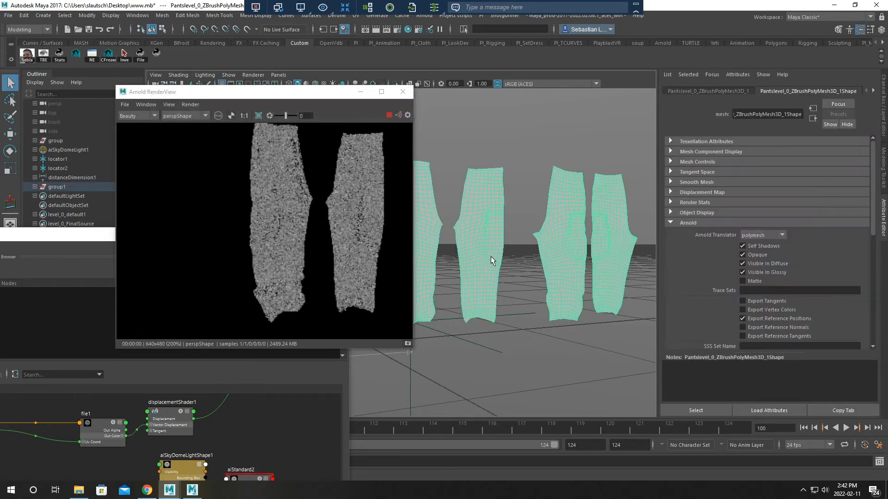
right_click_drag(480, 232, 528, 204)
left_click(485, 216)
left_click(486, 235)
key("e")
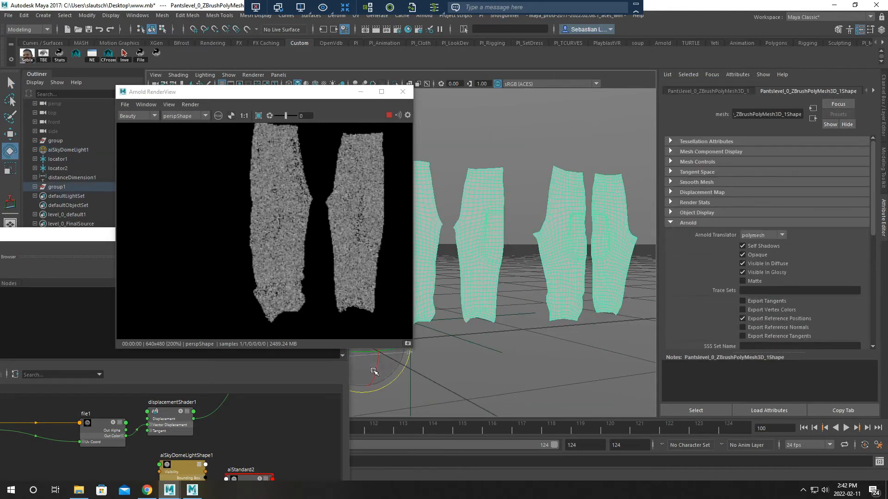
left_click_drag(376, 365, 494, 313)
left_click_drag(388, 386, 492, 345)
scroll(542, 372, "up", 4)
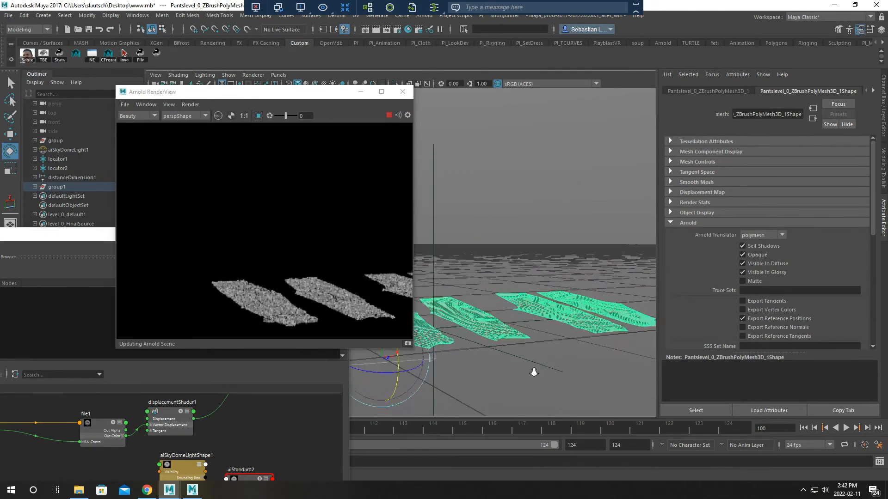
Turn on the resolution gate in the perspective view and frame the flat-lying pants pieces inside it
middle_click_drag(495, 377, 535, 347, "alt")
left_click_drag(536, 348, 584, 323, "alt")
middle_click_drag(584, 322, 566, 325, "alt")
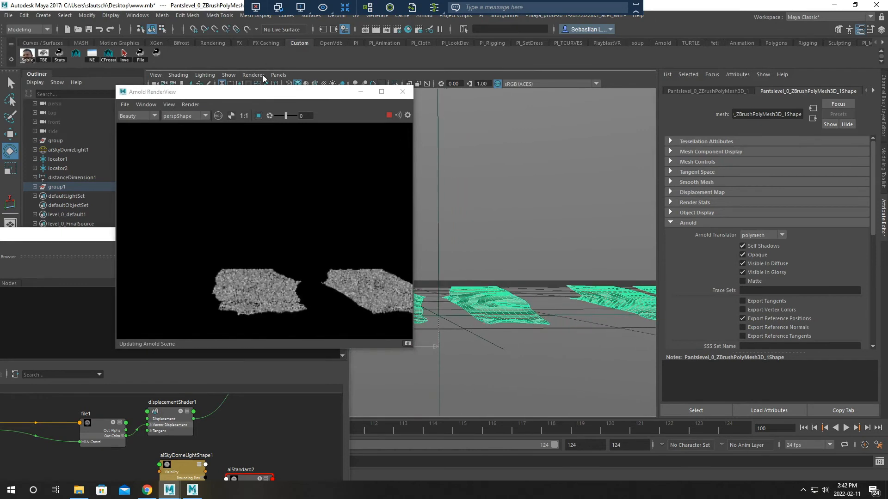
left_click(232, 84)
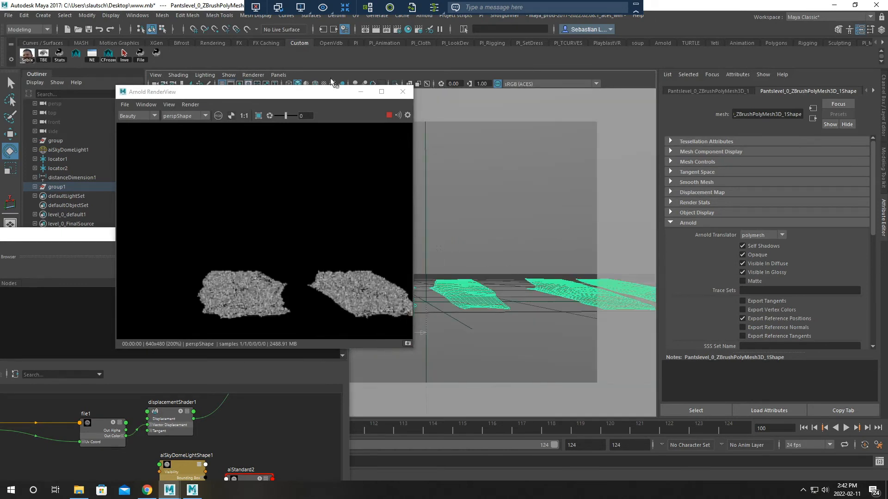
left_click_drag(318, 88, 193, 69)
left_click_drag(565, 302, 452, 311, "alt")
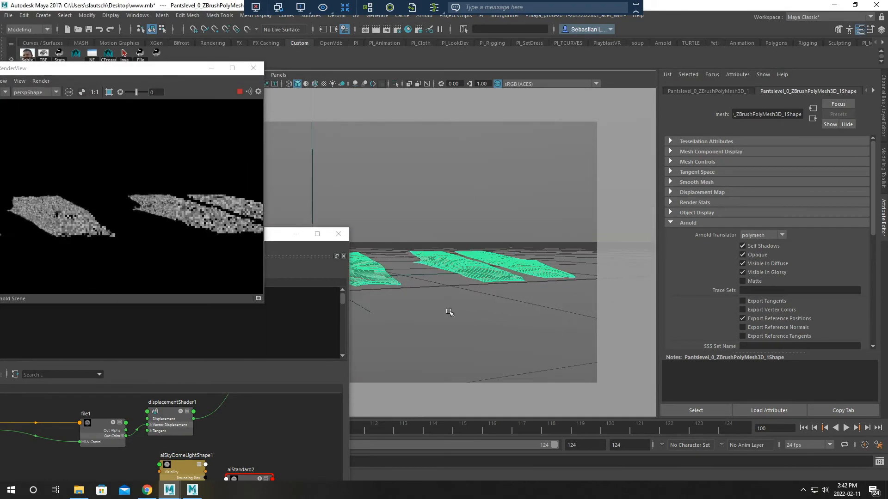
left_click_drag(179, 72, 389, 77)
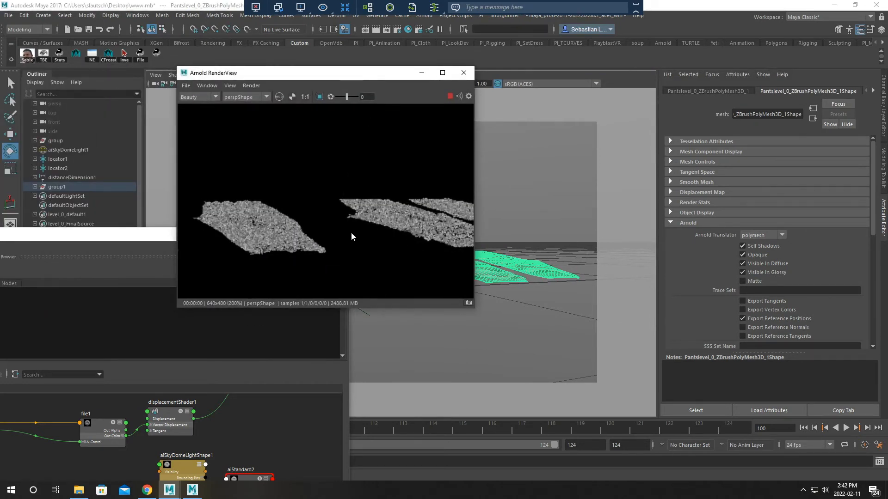
scroll(351, 232, "down", 1)
scroll(265, 213, "up", 1)
left_click(430, 18)
left_click(432, 31)
left_click_drag(365, 76, 494, 100)
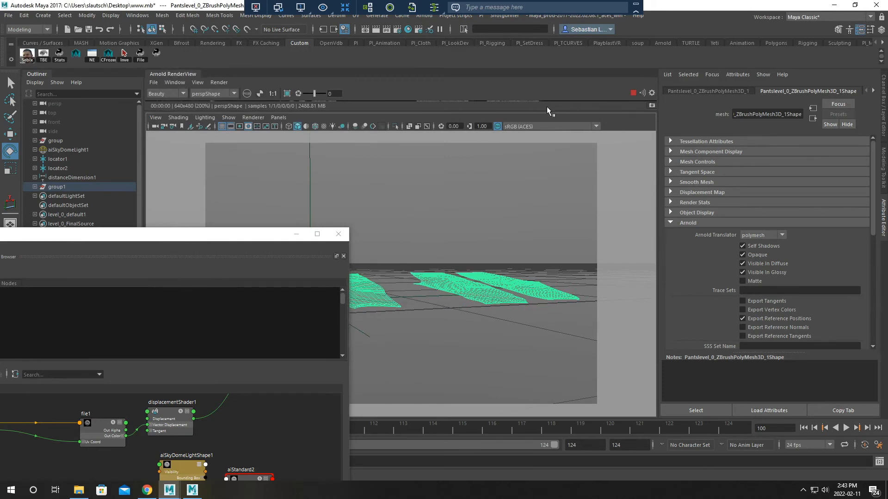
left_click_drag(182, 75, 162, 115)
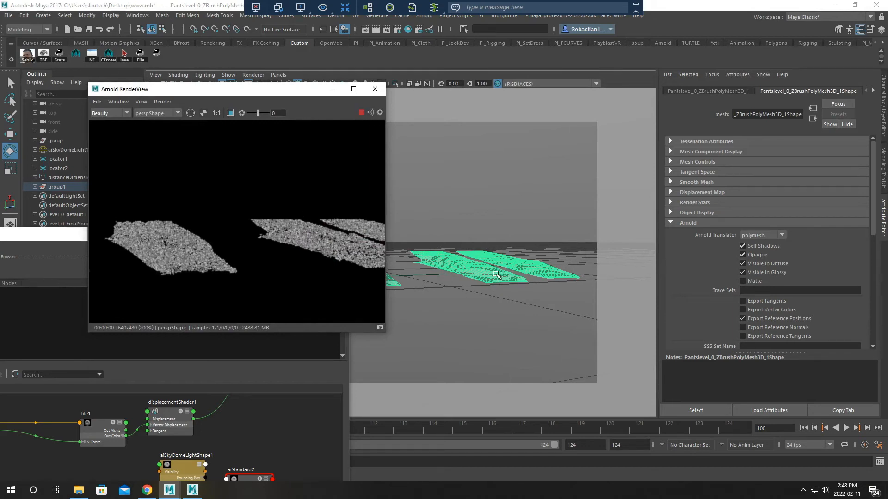
Set the pants mesh's Arnold subdivision iterations to 4 and enlarge the updated render
scroll(717, 287, "down", 10)
left_click_drag(751, 166, 719, 165)
type("4")
key("Return")
left_click(232, 291)
left_click(281, 343)
left_click(289, 201)
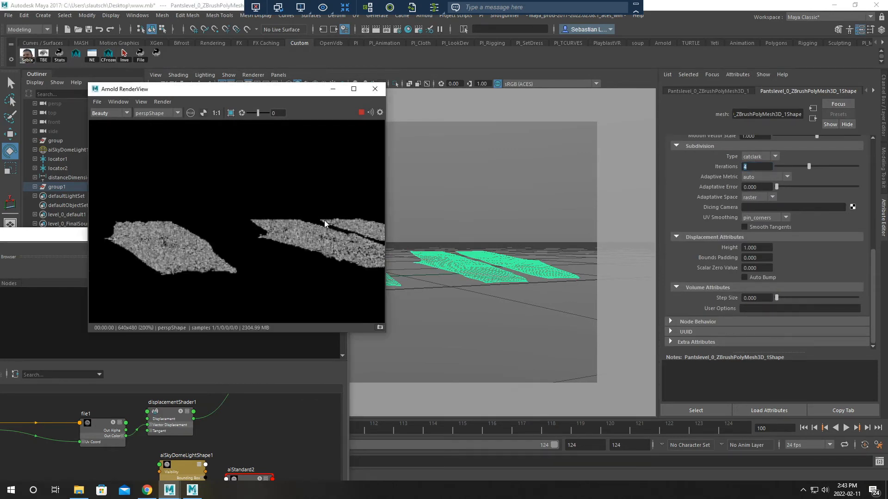
scroll(208, 267, "up", 1)
Select the sky dome light and set its samples to 3 to reduce the render noise
right_click_drag(492, 272, 495, 448)
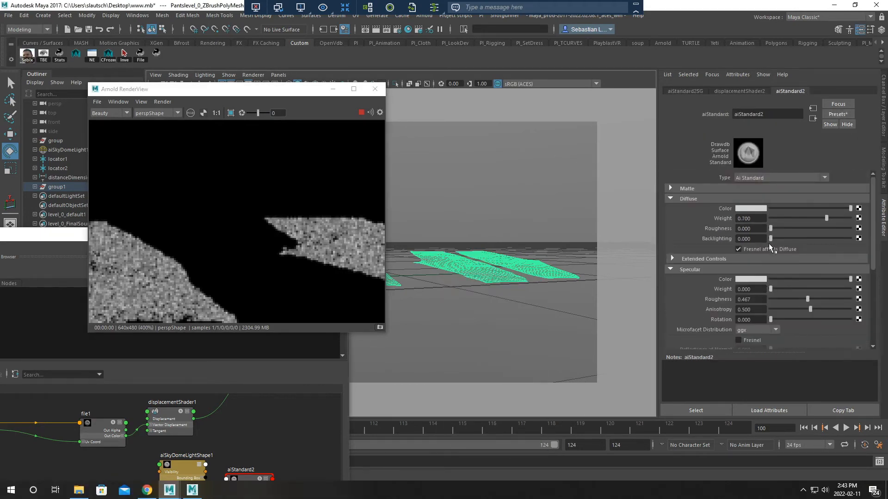
left_click(553, 157)
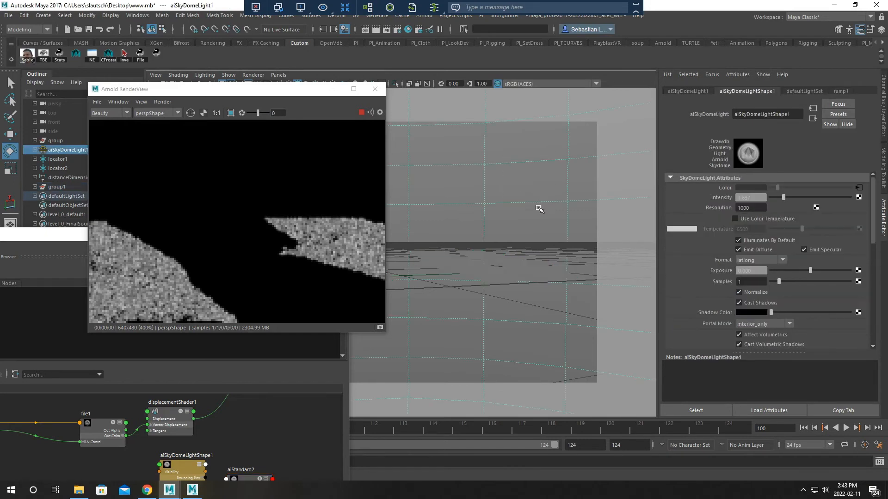
left_click(764, 283)
type("3")
key("Return")
middle_click_drag(249, 268, 277, 211)
middle_click_drag(226, 239, 276, 245)
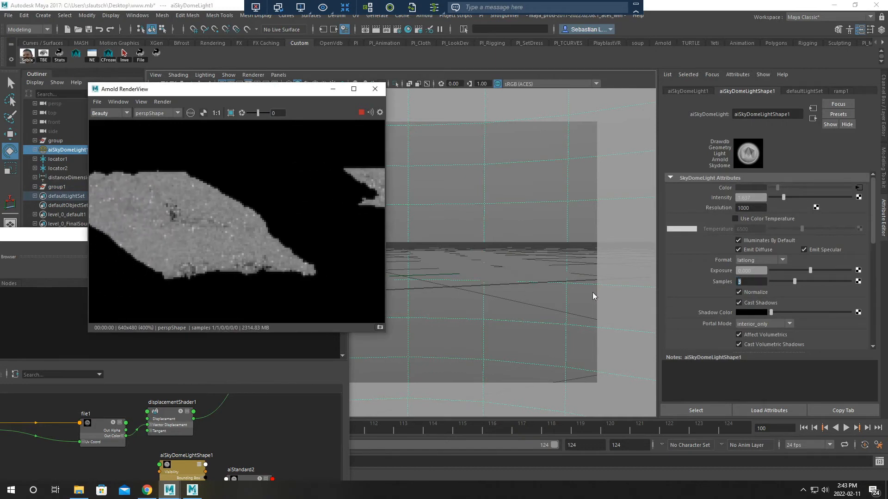
Darken the diffuse color of the pants' aiStandard2 material and raise its specular weight to 0.474
left_click(490, 272)
right_click_drag(520, 266, 492, 449)
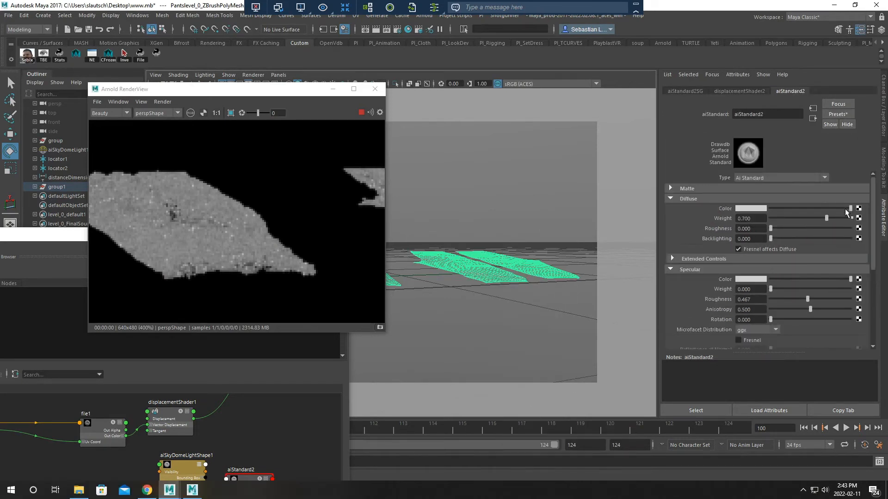
left_click_drag(844, 209, 805, 209)
left_click_drag(798, 288, 809, 289)
left_click_drag(804, 209, 786, 208)
Examine the rendered displacement on the pants pieces from several angles and distances
left_click_drag(520, 332, 496, 321, "alt")
middle_click_drag(496, 321, 414, 353, "alt")
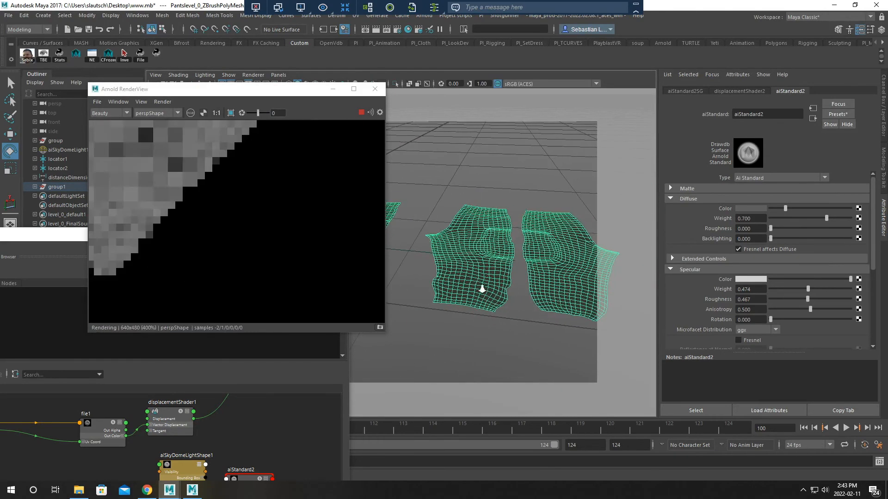
right_click_drag(482, 289, 488, 297, "alt")
left_click_drag(488, 298, 509, 296, "alt")
middle_click_drag(509, 296, 556, 298, "alt")
right_click_drag(523, 303, 502, 313, "alt")
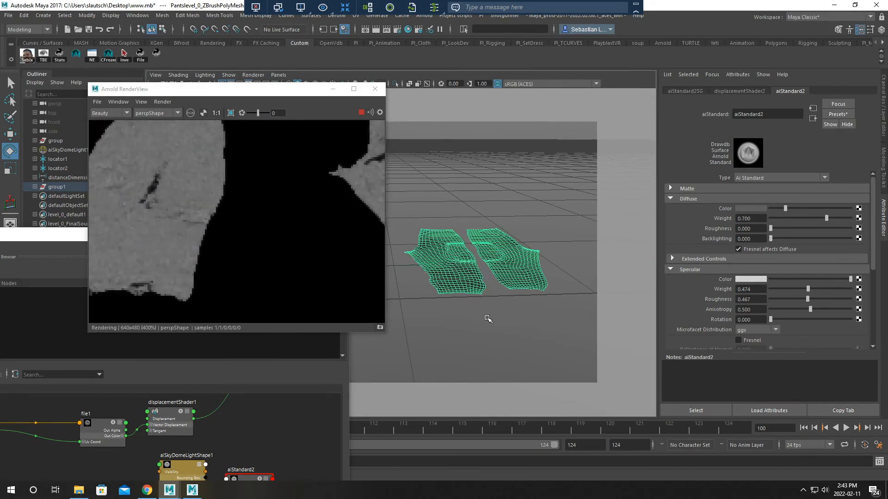
left_click_drag(481, 305, 464, 265, "alt")
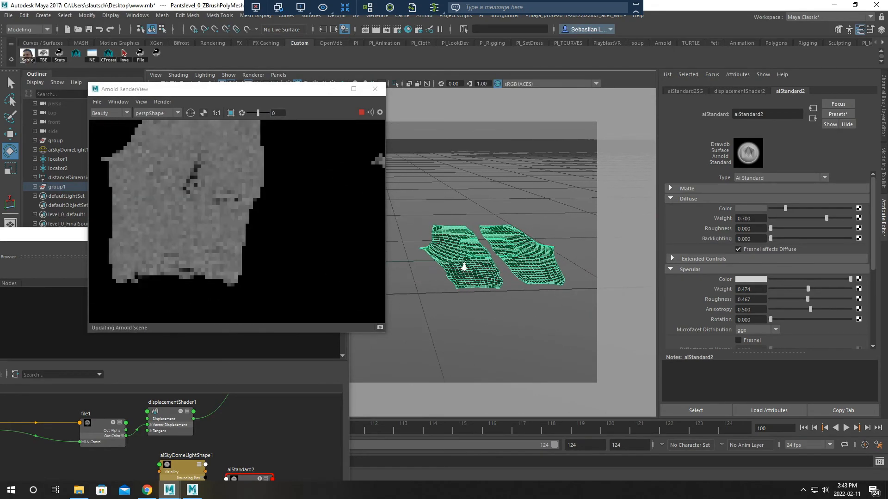
right_click_drag(464, 265, 455, 273, "alt")
left_click_drag(455, 273, 464, 296, "alt")
middle_click_drag(464, 296, 475, 293, "alt")
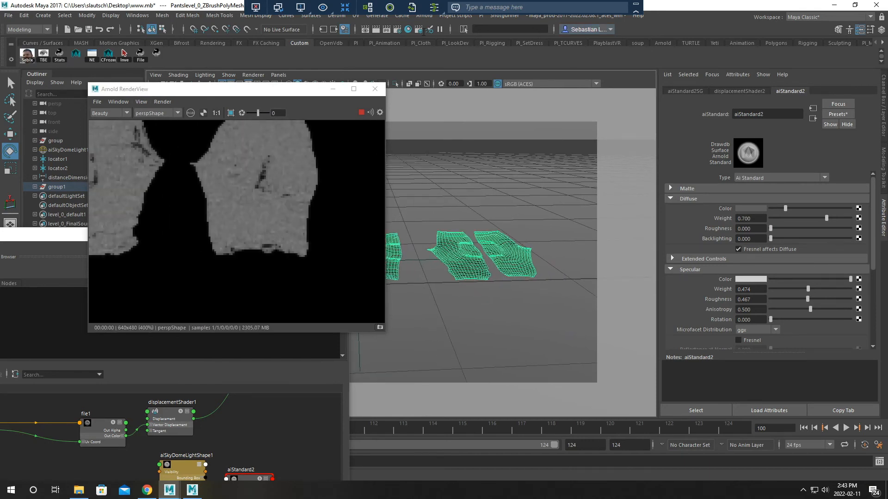
Stop the render, set the image size preset to HD_720 in the render settings, and restart the render
left_click(361, 113)
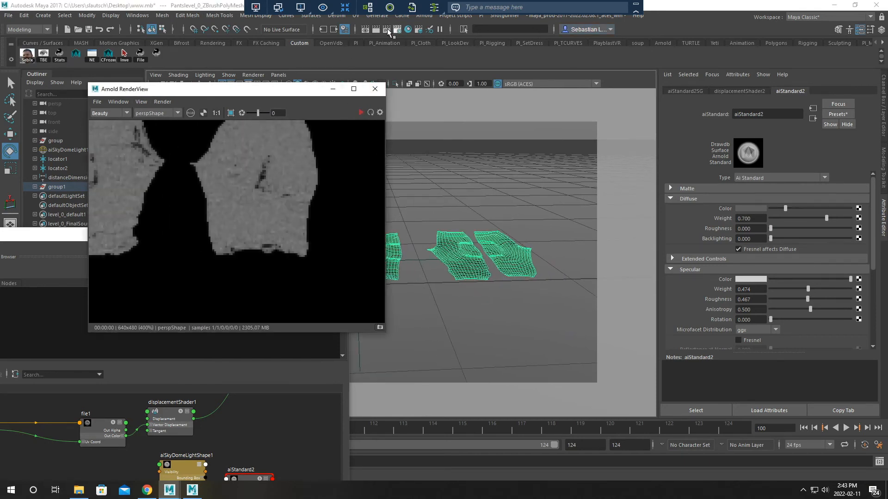
left_click(397, 29)
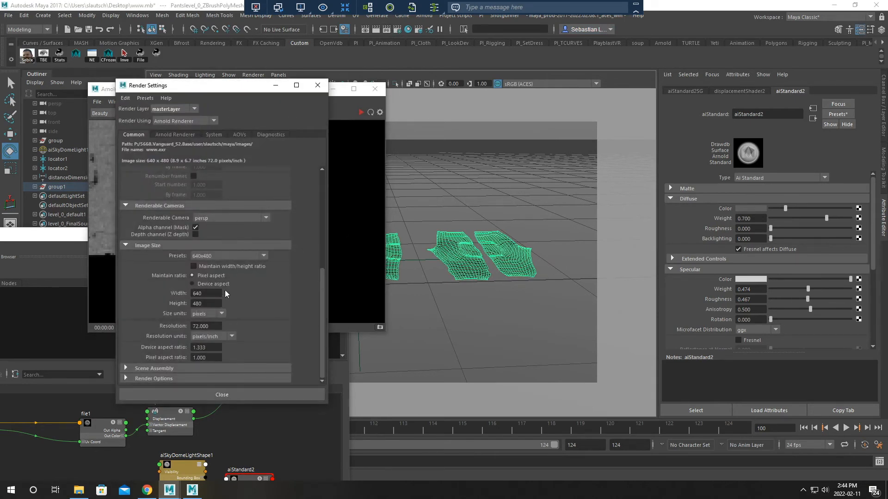
left_click(217, 256)
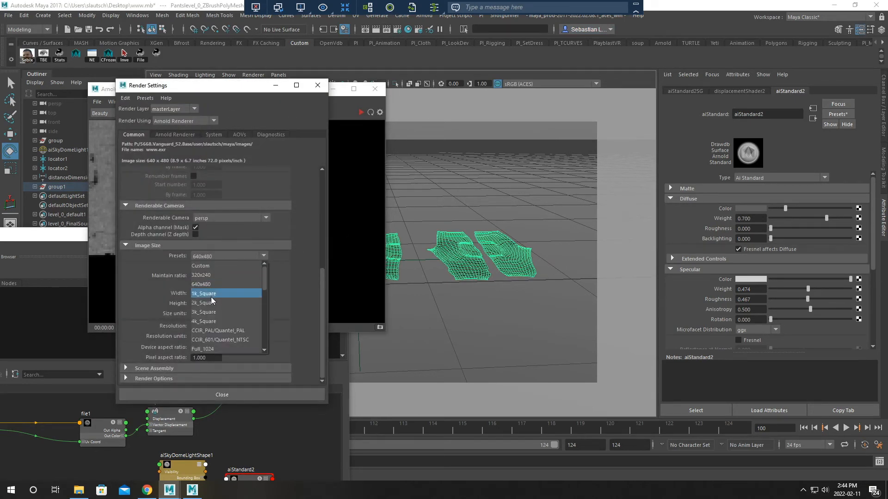
scroll(207, 323, "down", 2)
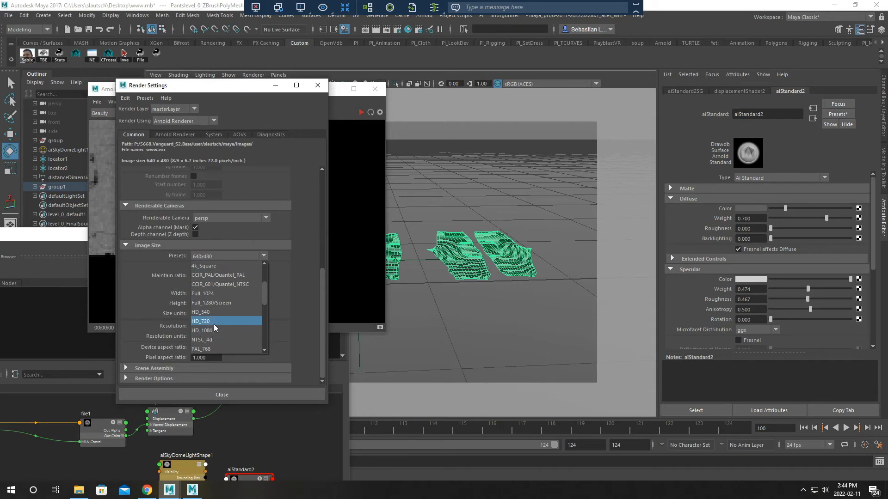
left_click(209, 322)
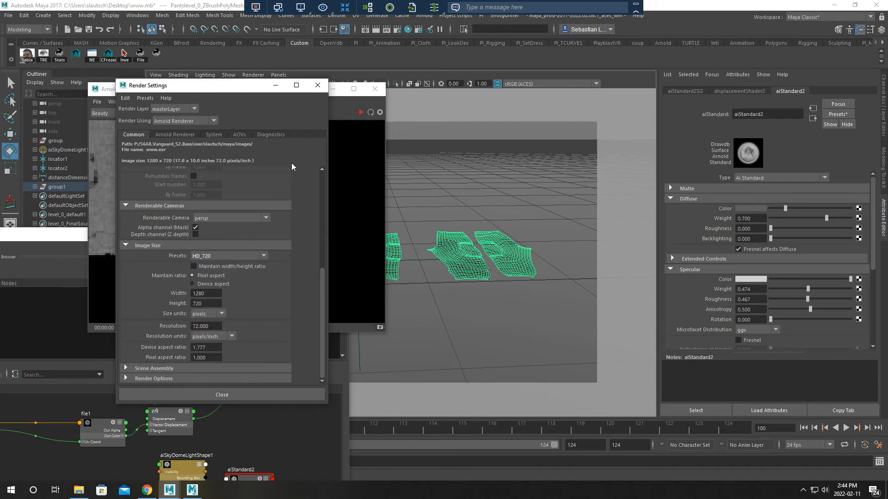
left_click(317, 85)
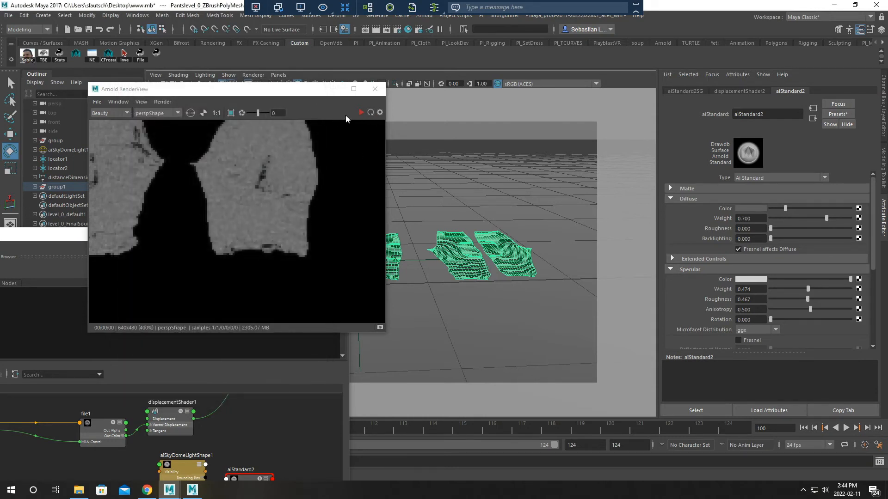
left_click(361, 112)
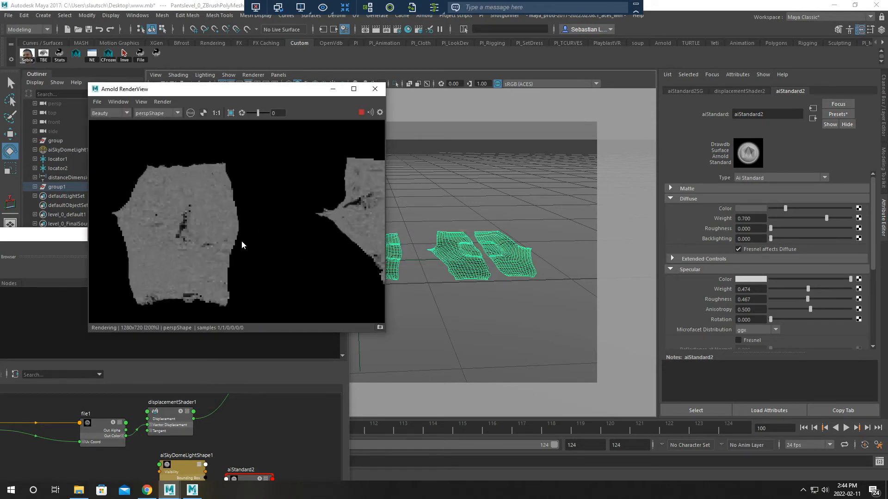
Close the shading node graph window and inspect the displaced folds across the rendered pants pieces
left_click(69, 236)
left_click_drag(294, 201, 181, 169)
left_click(298, 435)
left_click(339, 234)
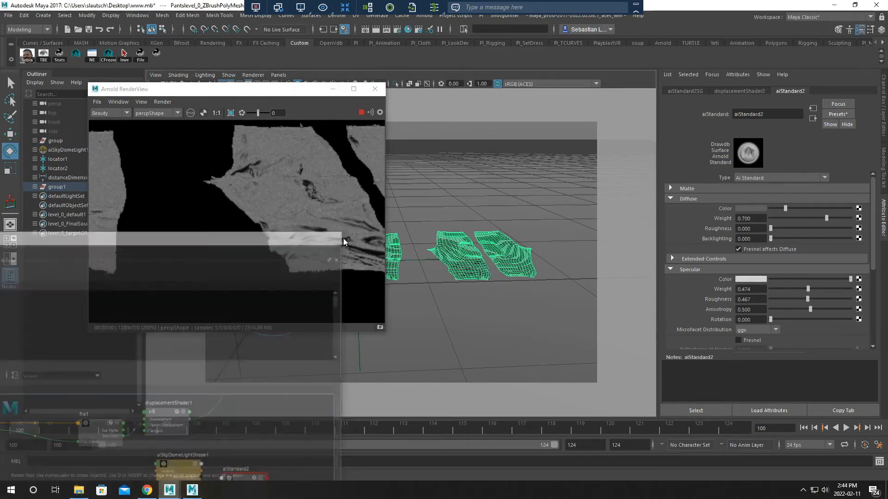
left_click_drag(287, 239, 197, 251)
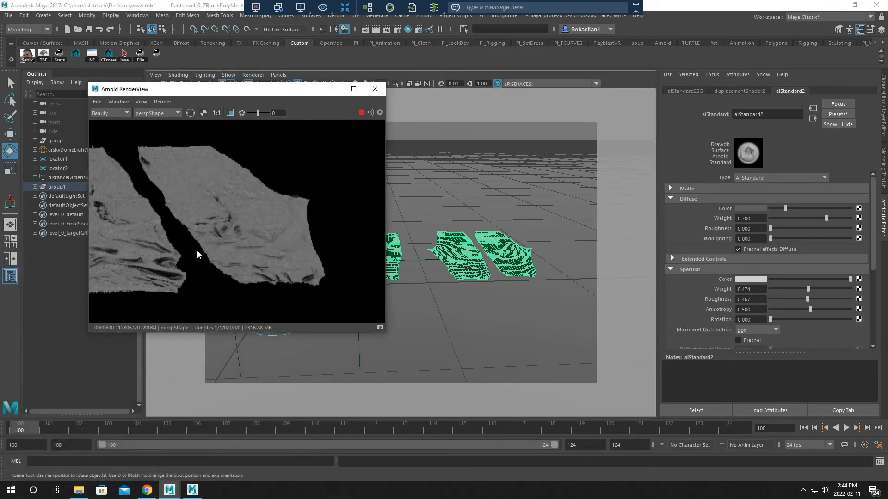
left_click_drag(285, 265, 257, 270)
left_click_drag(204, 257, 286, 251)
left_click_drag(202, 249, 341, 240)
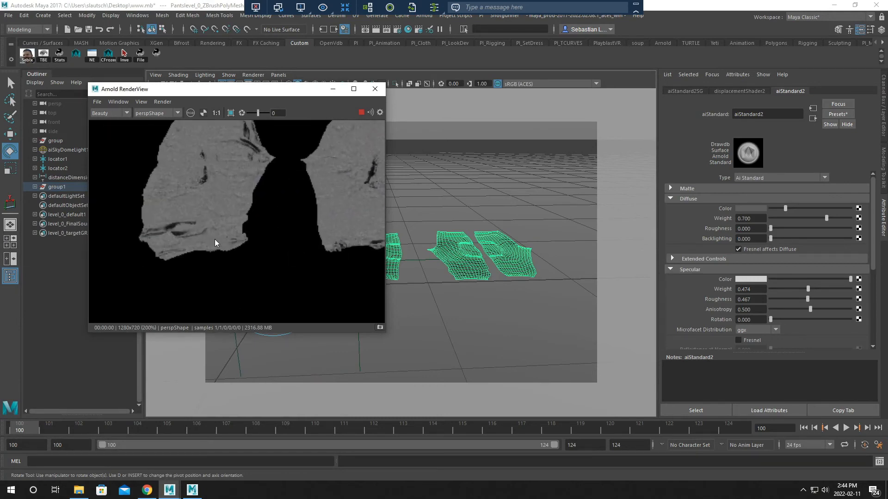
Map a Checker texture to the diffuse color of the flattened pants' aiStandard2 material
left_click_drag(487, 307, 527, 319, "alt")
middle_click_drag(528, 319, 482, 291, "alt")
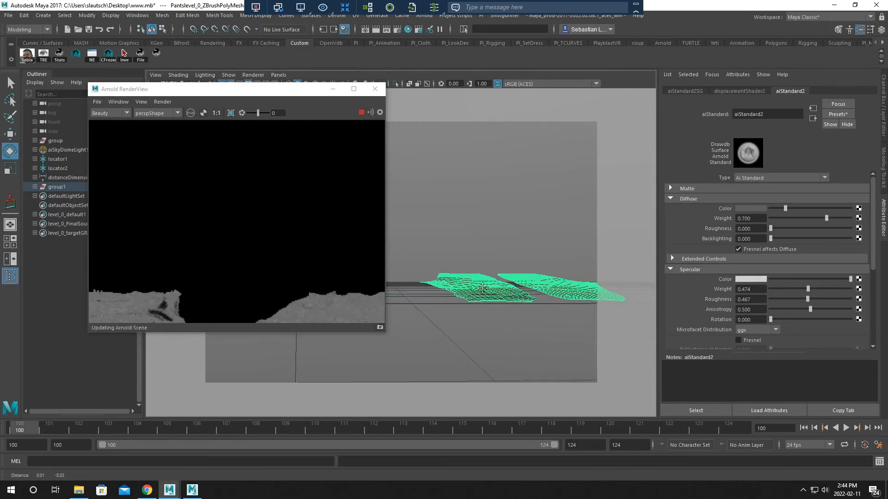
scroll(486, 312, "down", 2)
left_click_drag(484, 323, 483, 313, "alt")
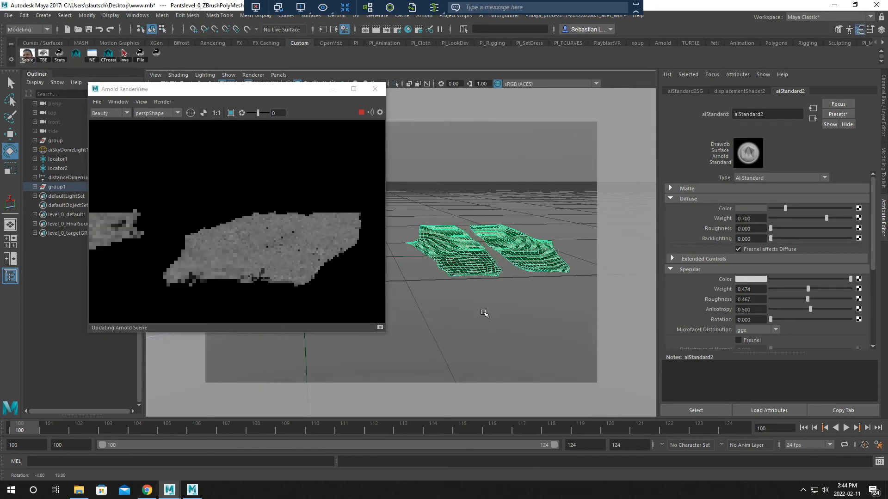
middle_click_drag(498, 301, 509, 320, "alt")
left_click_drag(509, 320, 494, 290, "alt")
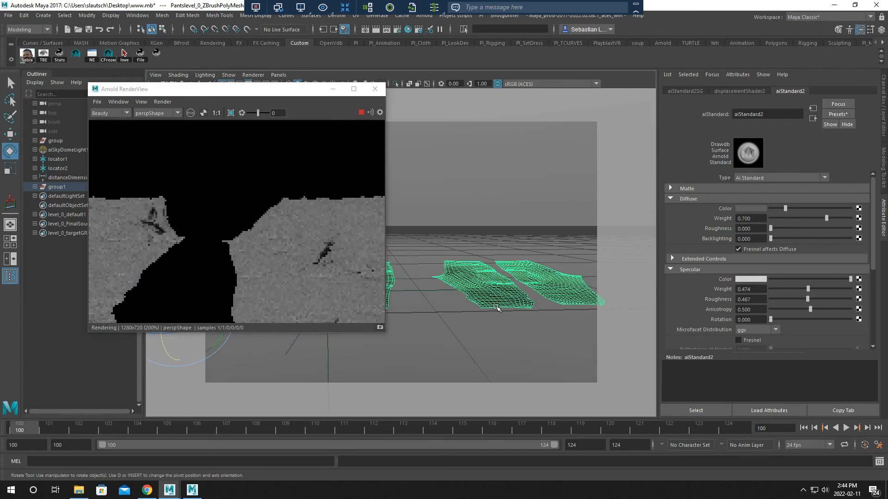
left_click(858, 209)
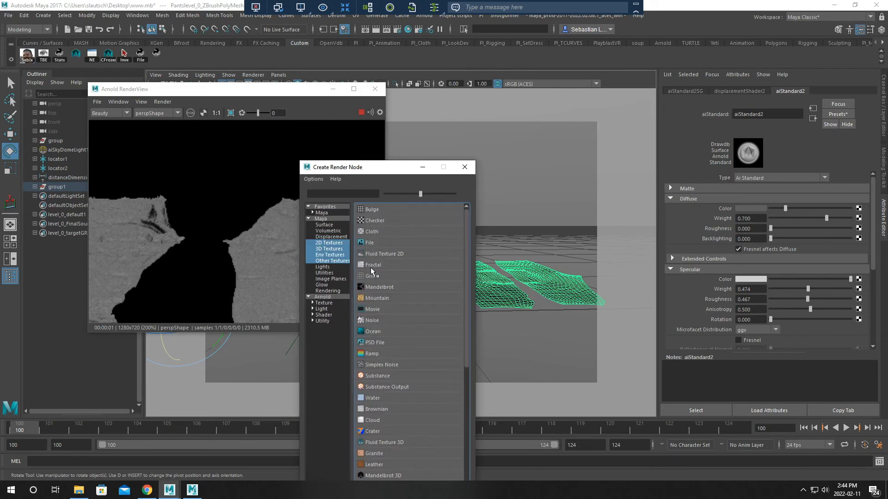
left_click(370, 221)
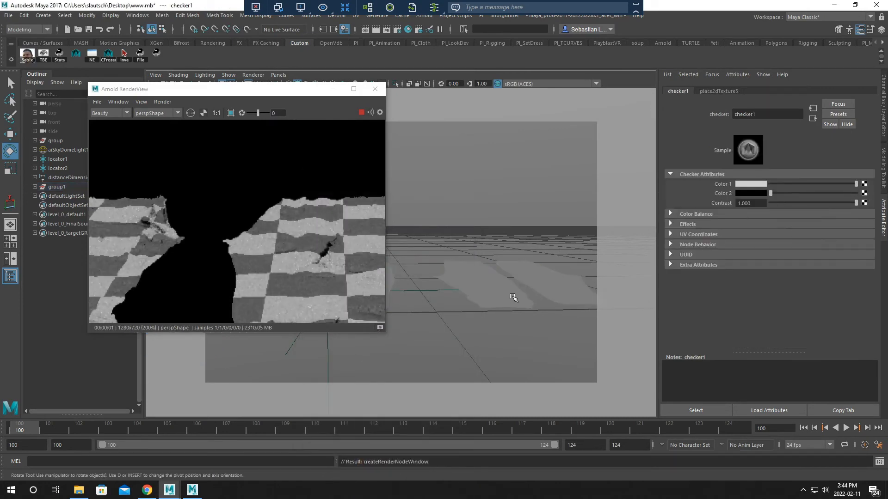
Set the checker texture's Repeat UV to 50 by 50 in its 2D placement node
right_click_drag(506, 290, 487, 448)
left_click(813, 119)
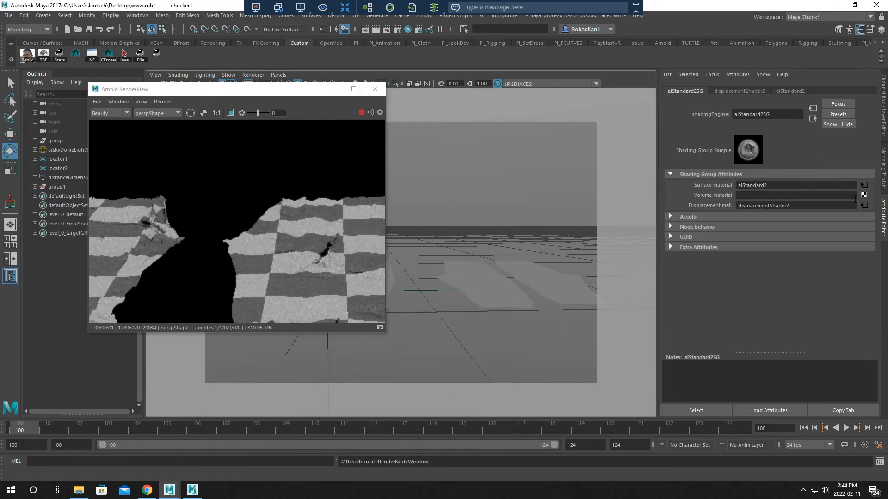
left_click(863, 185)
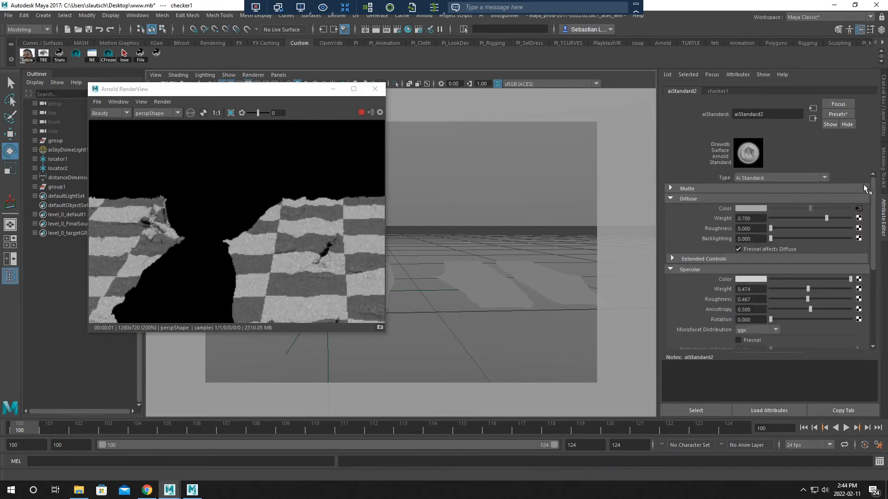
left_click(859, 208)
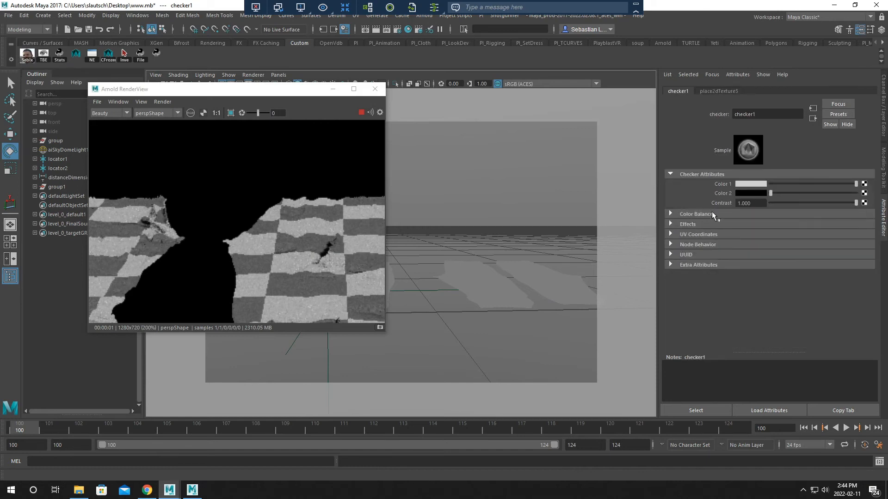
left_click(813, 118)
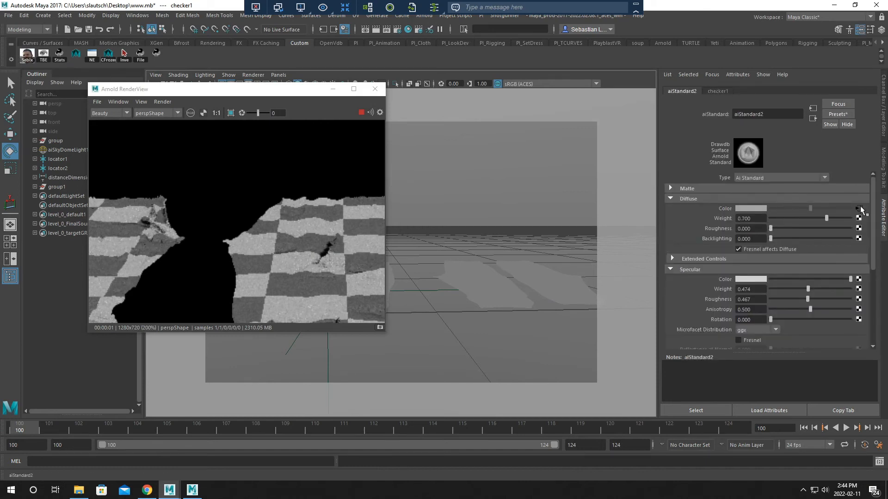
left_click(700, 235)
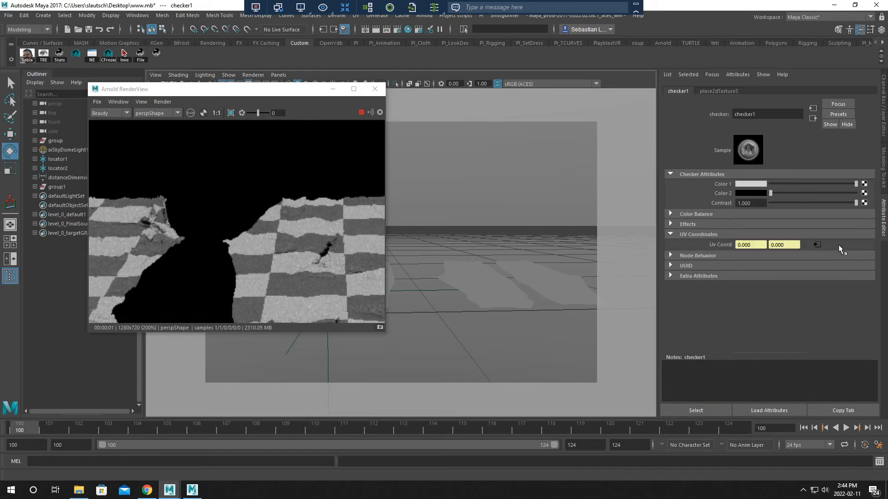
left_click(817, 245)
left_click_drag(752, 255, 718, 254)
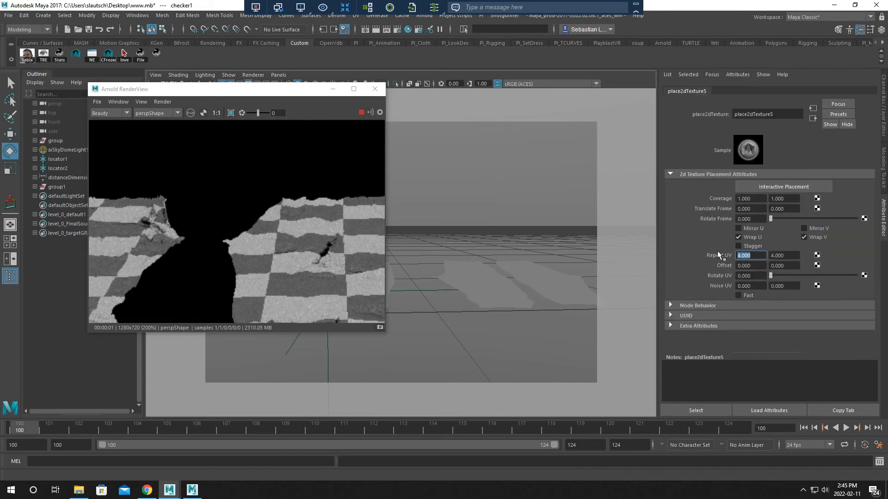
type("50")
key("Tab")
type("50")
key("Return")
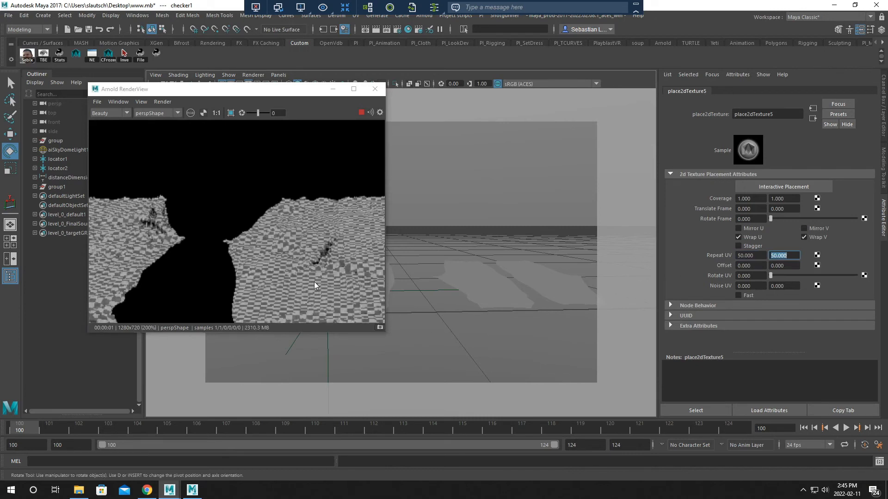
Inspect the checker pattern over the displaced folds up close in the render, and close the render view
scroll(314, 281, "down", 1)
middle_click_drag(269, 254, 310, 310)
scroll(282, 254, "up", 2)
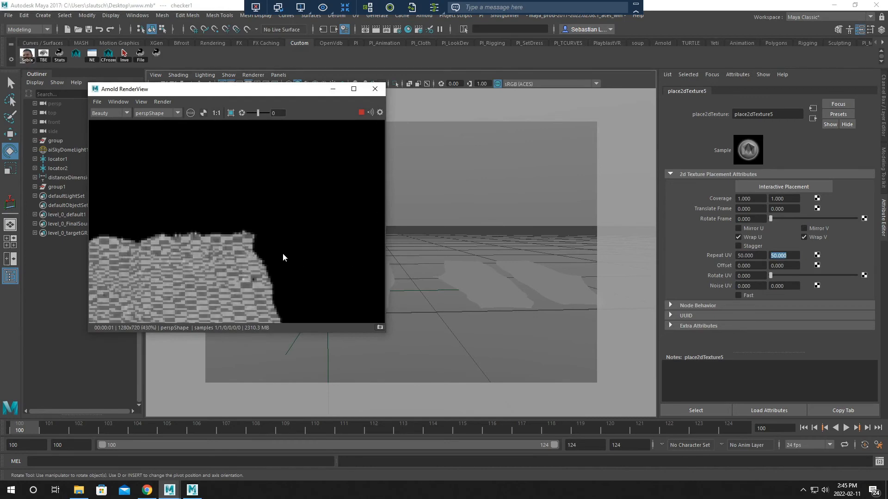
middle_click_drag(237, 254, 254, 238)
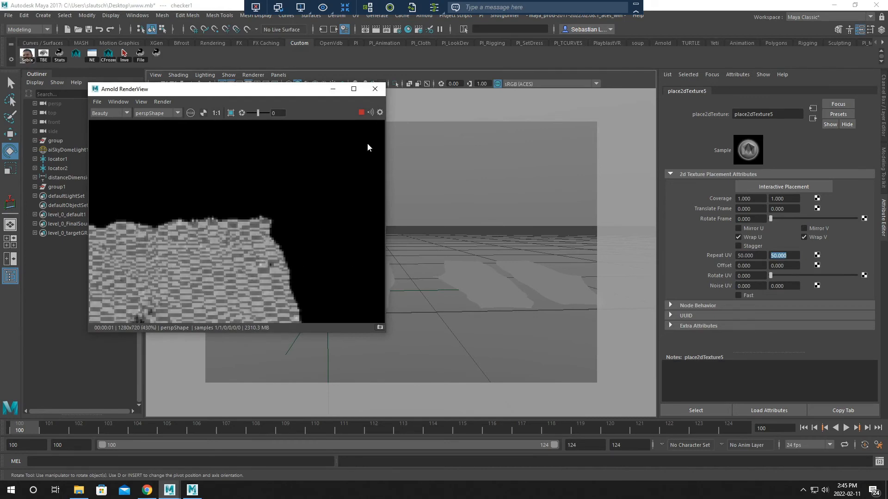
left_click(377, 94)
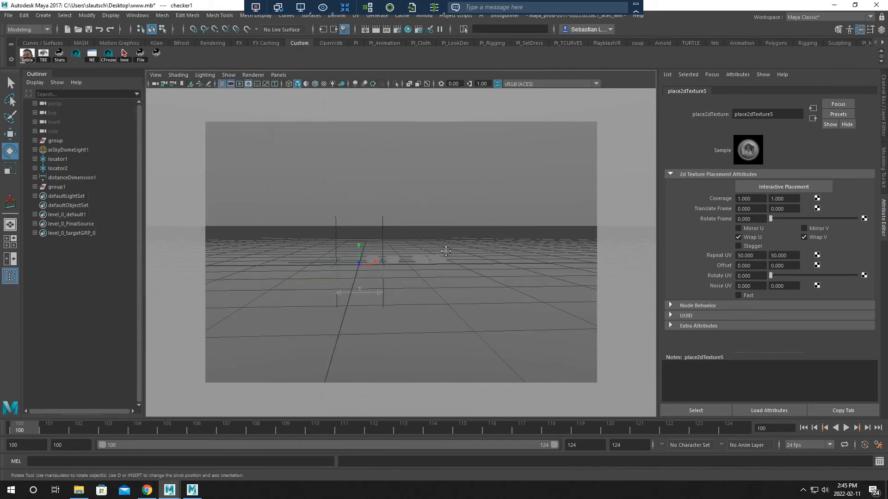
Make layer1 visible and select the standing pants mesh
left_click(884, 107)
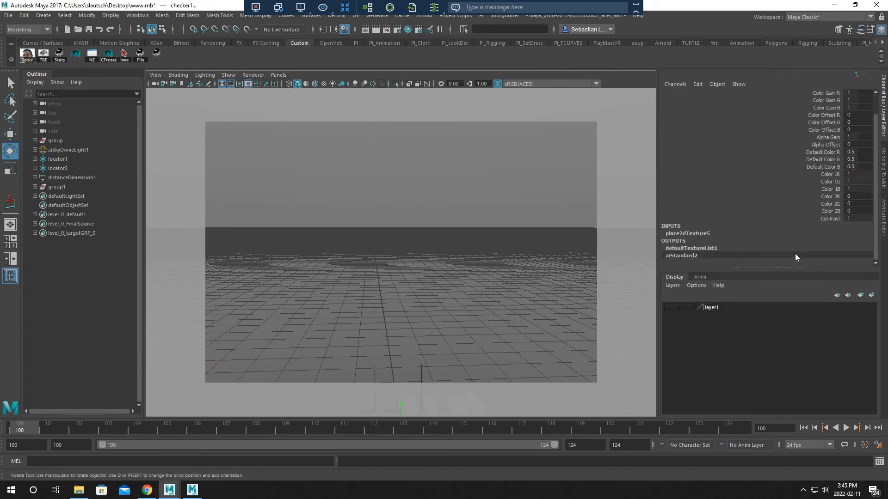
left_click(670, 309)
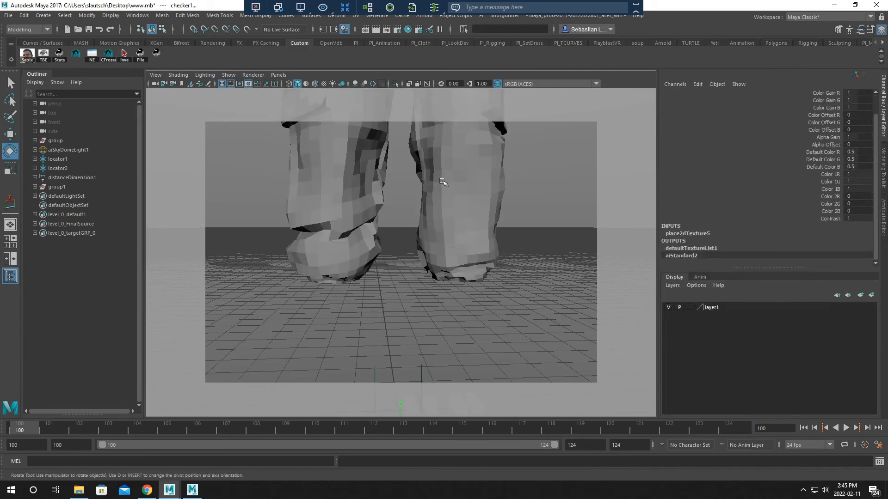
middle_click_drag(443, 181, 457, 280, "alt")
right_click_drag(456, 279, 424, 199, "alt")
left_click(424, 200)
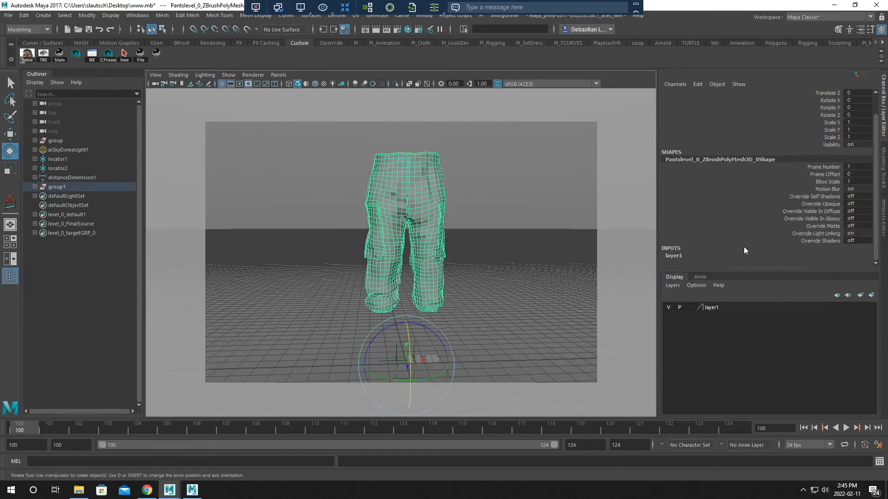
Set the standing pants' Arnold subdivision to catclark with 5 iterations and an adaptive error of 0.1
left_click(883, 218)
scroll(751, 239, "down", 10)
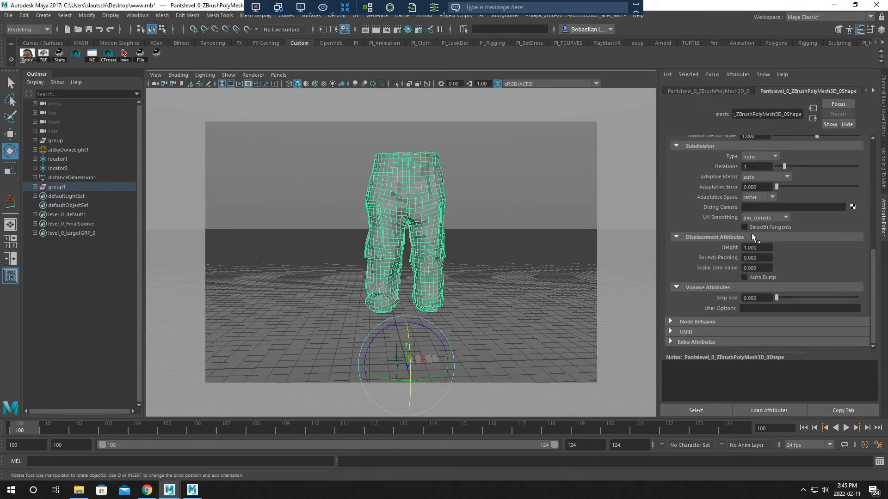
double_click(761, 169)
type("4")
key("Return")
type("5")
left_click(755, 157)
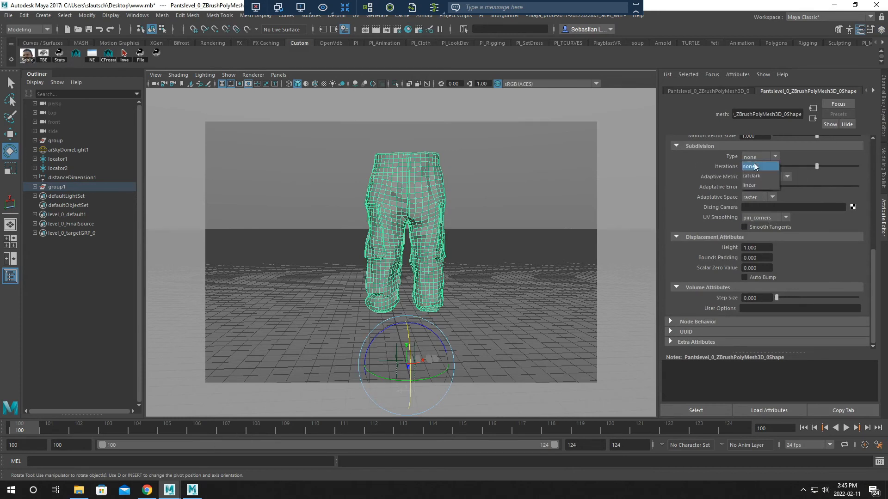
left_click(754, 176)
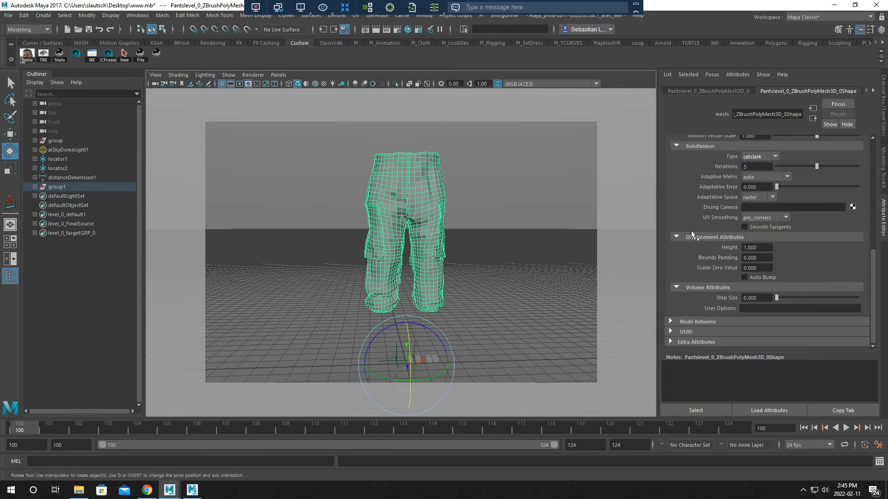
double_click(753, 187)
Reopen the Arnold render view and render the standing pants, fitting the whole pair in the image
mouse_move(169, 489)
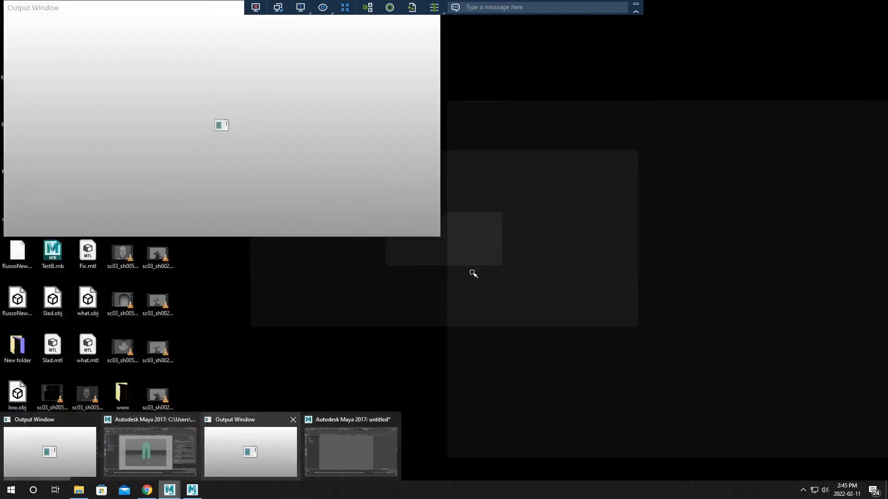
left_click(467, 277)
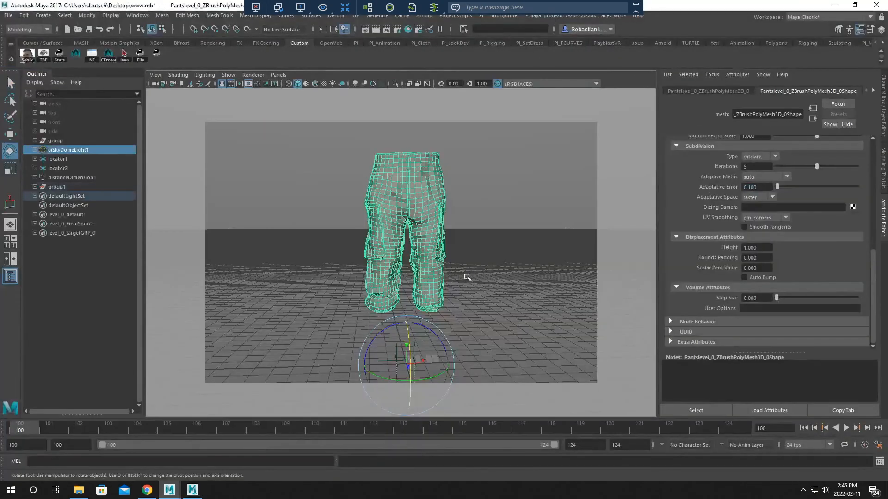
left_click(425, 15)
left_click(434, 31)
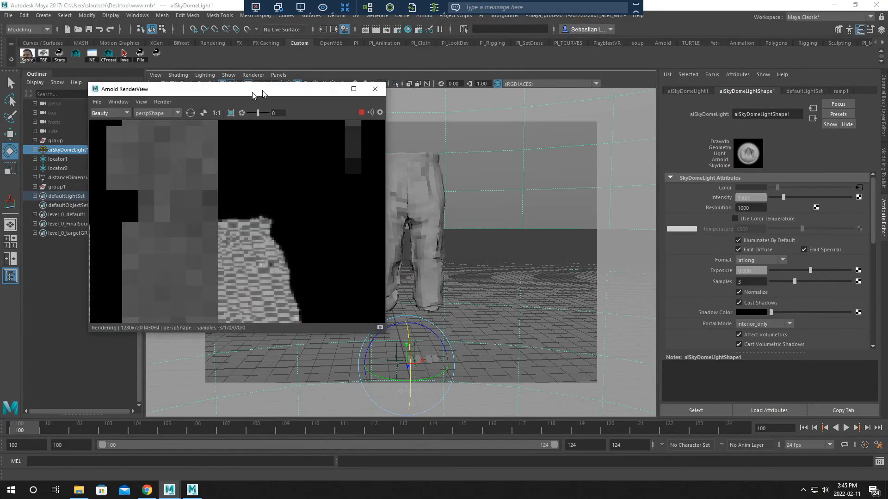
left_click_drag(257, 96, 208, 96)
scroll(206, 190, "down", 5)
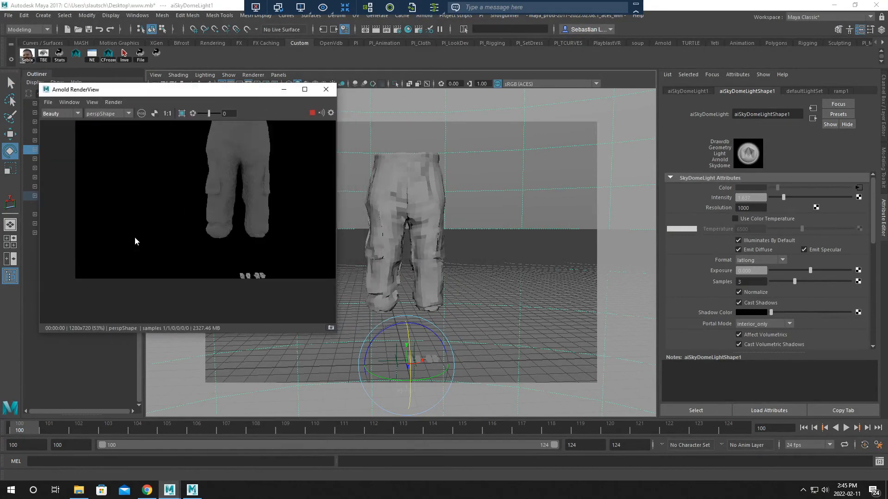
Assign the existing aiStandard2 material to the standing pants mesh
left_click(429, 200)
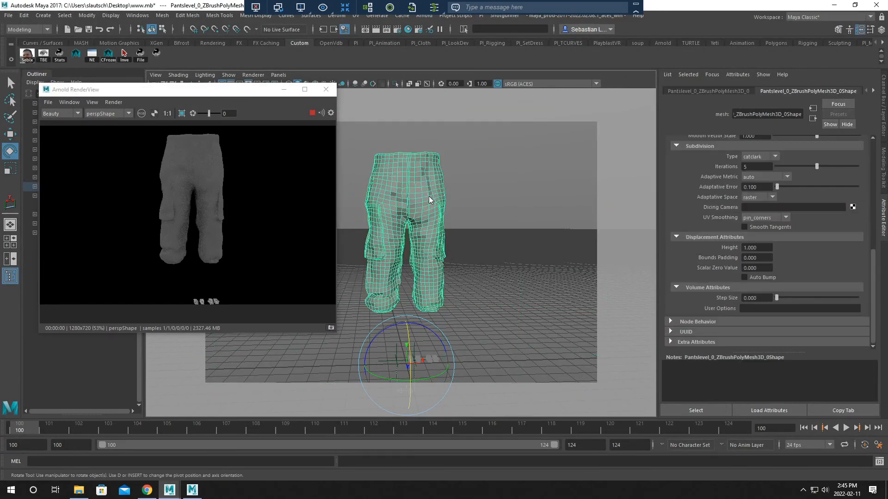
right_click(428, 195)
mouse_move(460, 436)
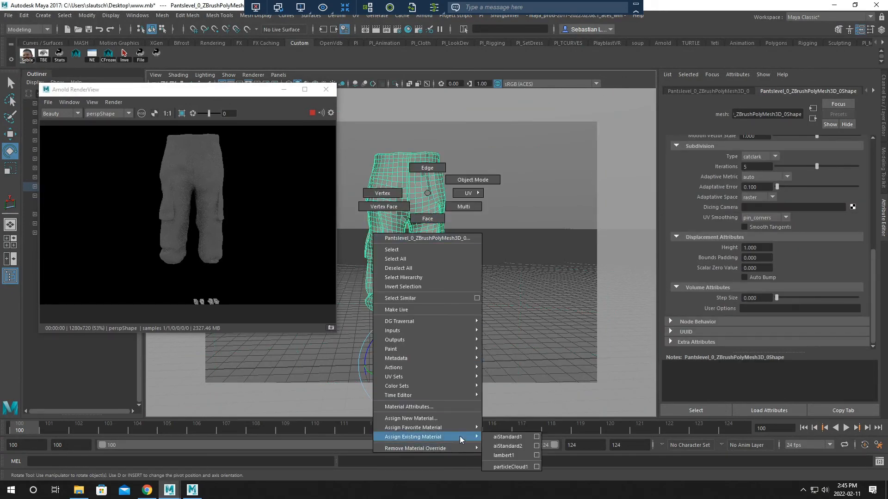
left_click(509, 446)
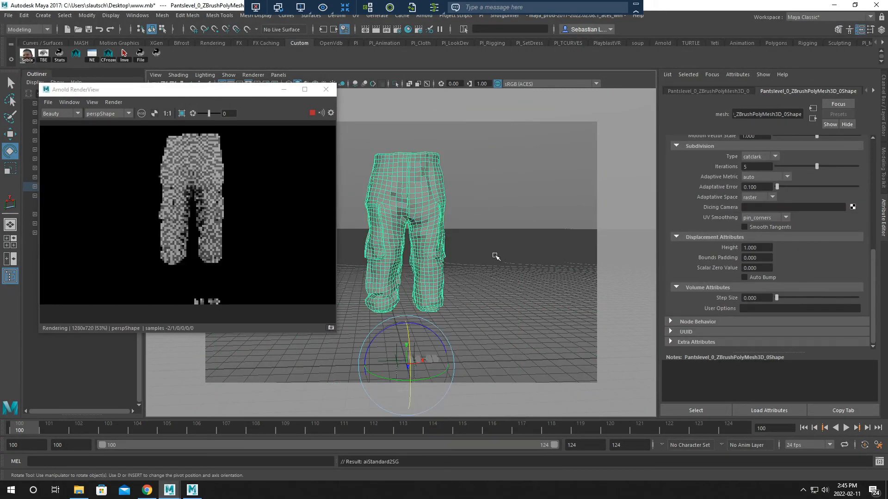
Frame the standing pants larger in the render, select the mesh and open its aiStandard2 material attributes
scroll(494, 307, "up", 5)
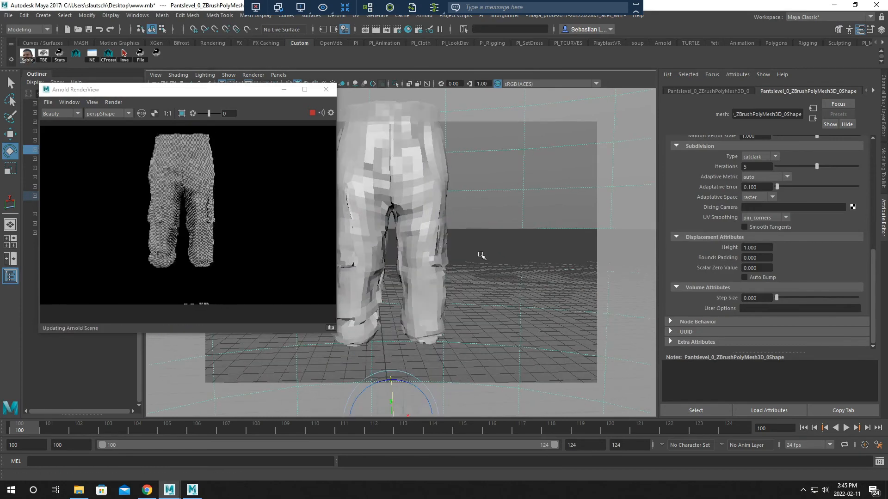
middle_click_drag(418, 226, 434, 241, "alt")
left_click(434, 242)
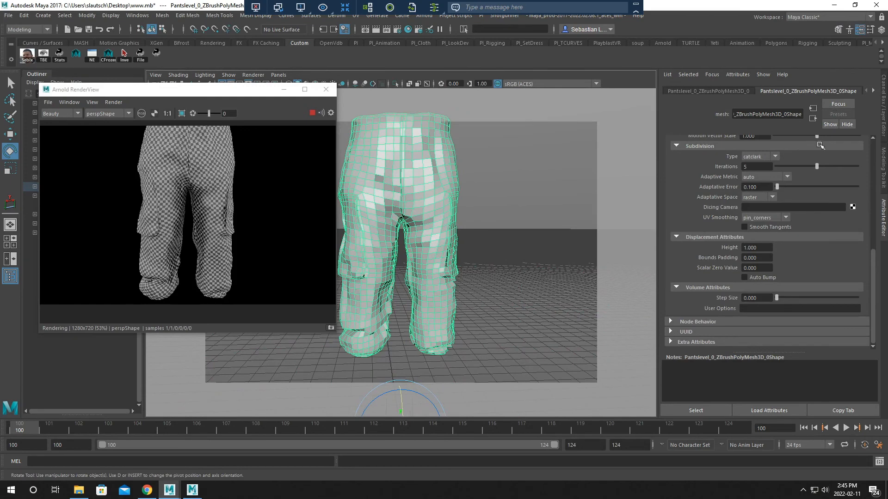
scroll(775, 215, "up", 10)
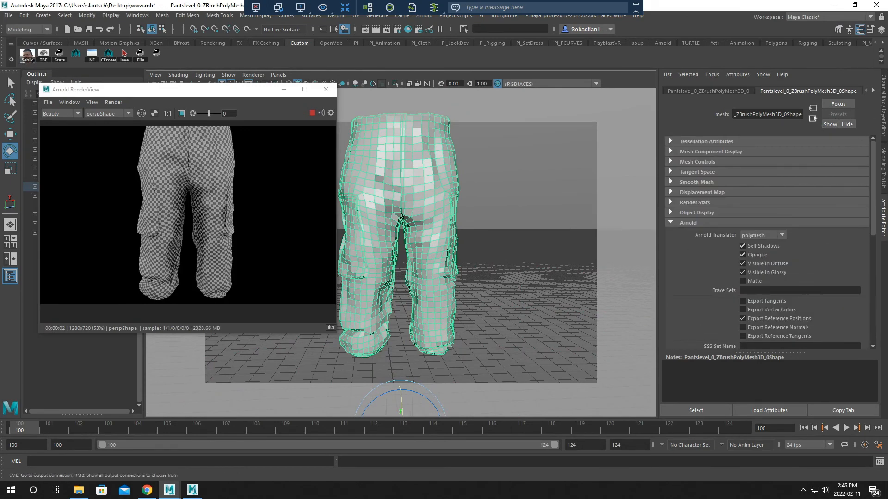
left_click(884, 121)
left_click(885, 223)
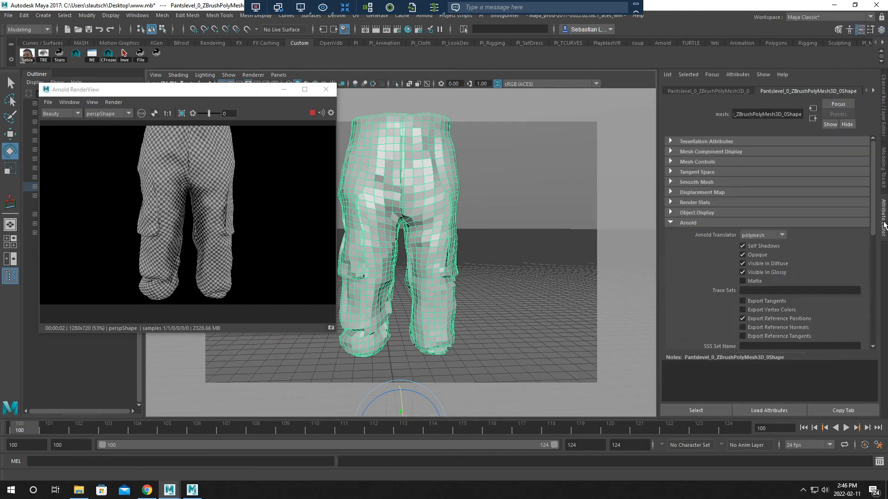
left_click(872, 91)
left_click(873, 91)
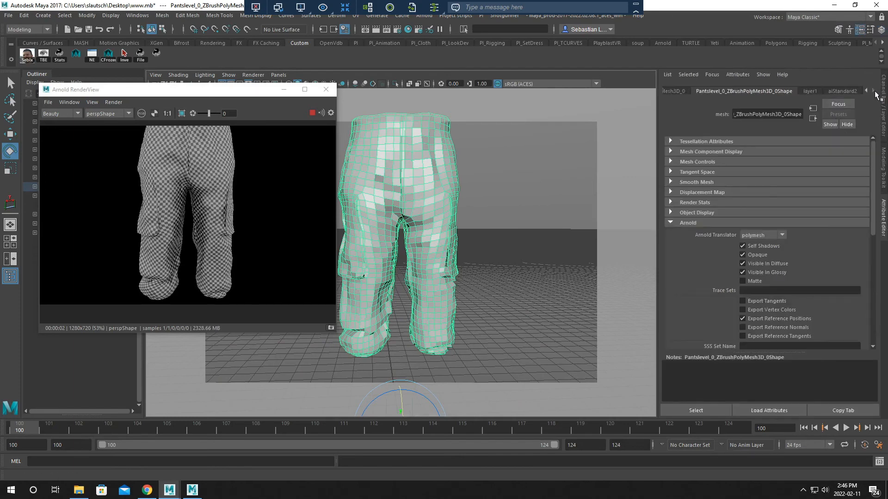
left_click(839, 91)
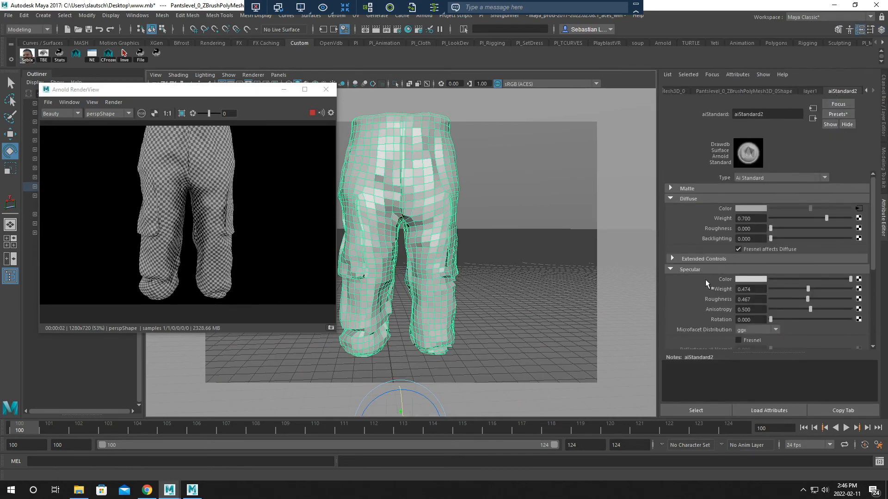
Set the scale of displacementShader2, connected to the aiStandard2 shading group, to 5
left_click(813, 118)
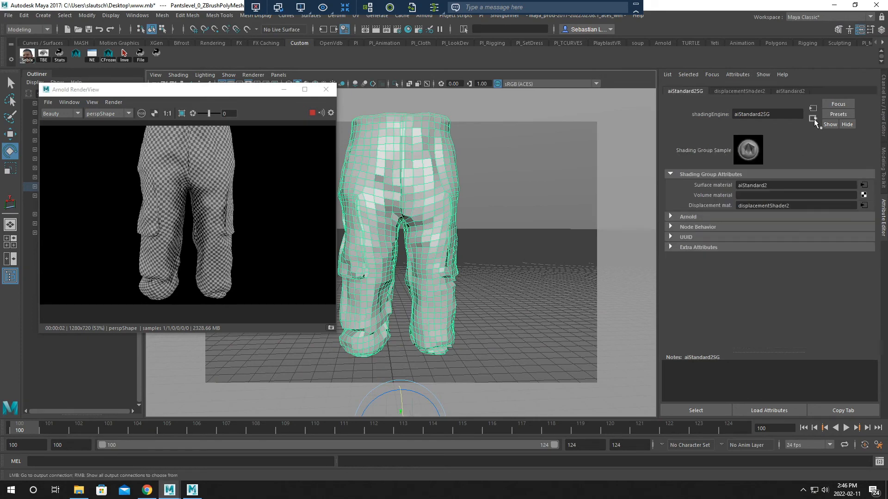
left_click(862, 204)
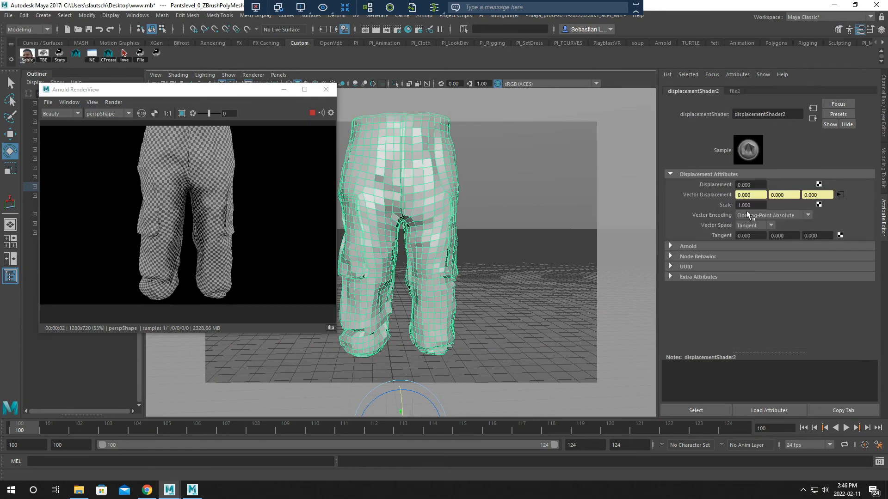
left_click(746, 206)
type("5")
key("Return")
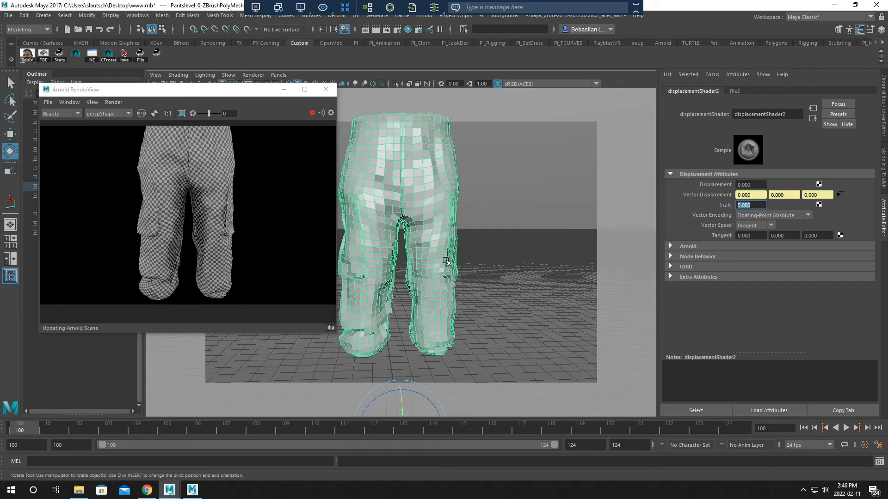
Disconnect the checker texture from aiStandard2's diffuse color and view the plain pants render from another angle
right_click_drag(438, 201, 428, 412)
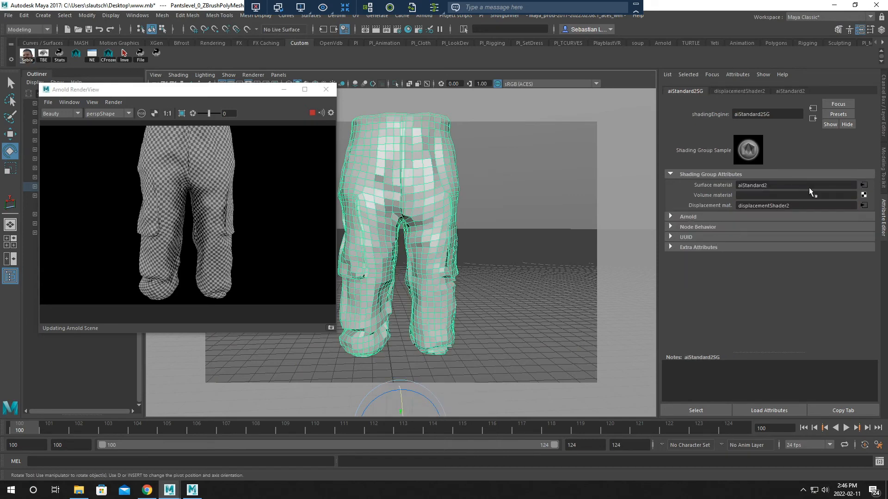
left_click(863, 185)
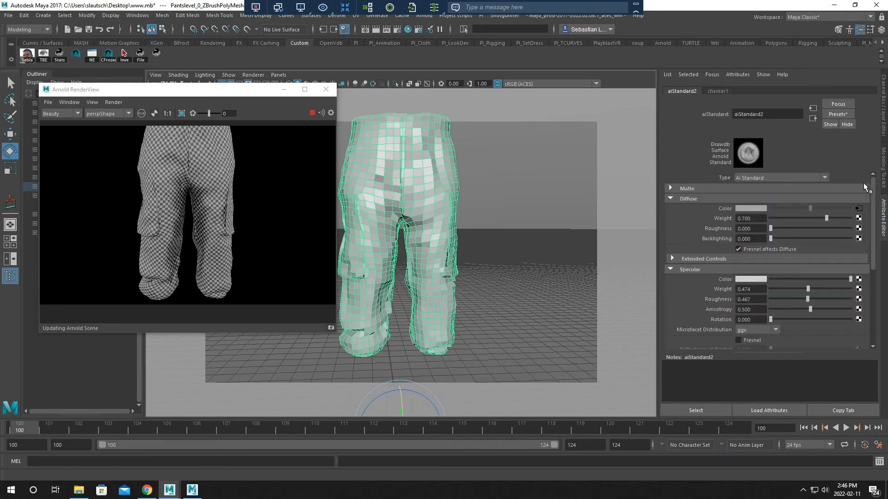
right_click(726, 207)
left_click(738, 232)
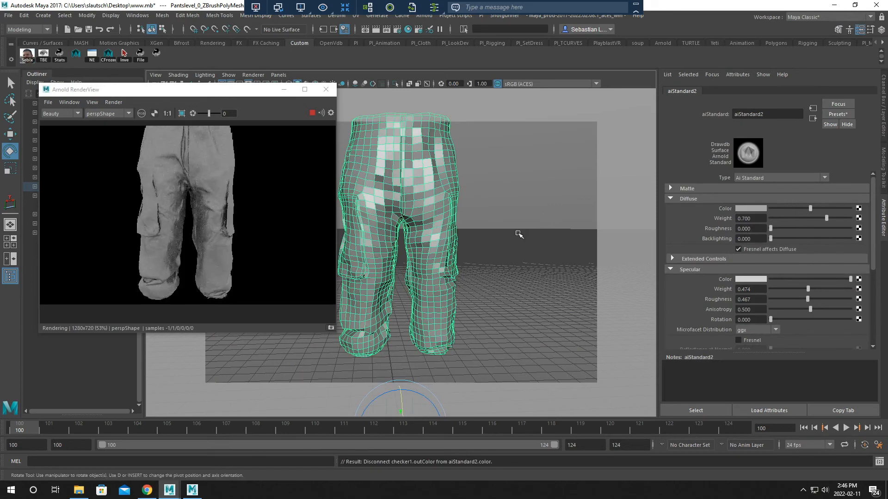
left_click(514, 218)
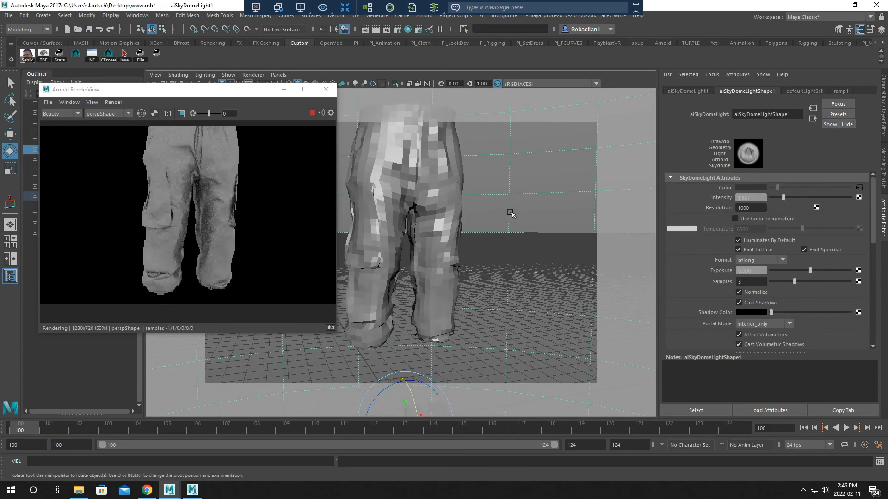
left_click_drag(512, 254, 517, 235, "alt")
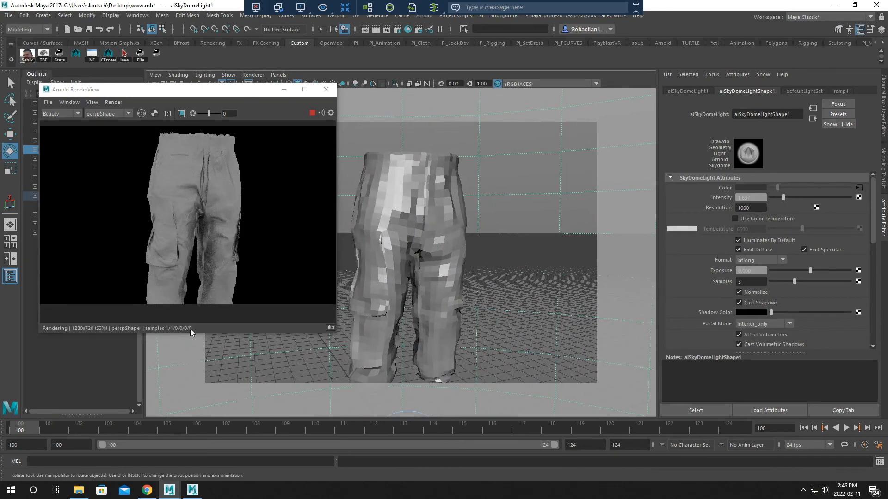
Switch to Mudbox, dismiss the map extraction messages and dock its window on the right half beside Maya's render
left_click(193, 493)
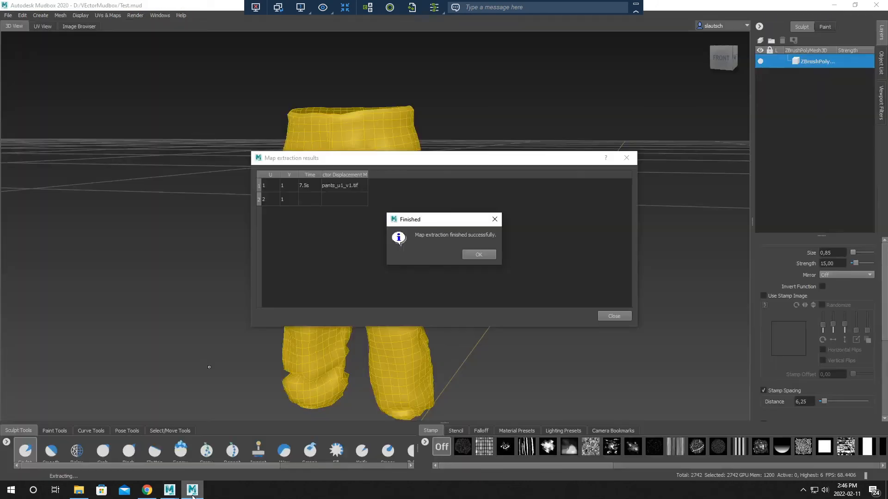
left_click(475, 256)
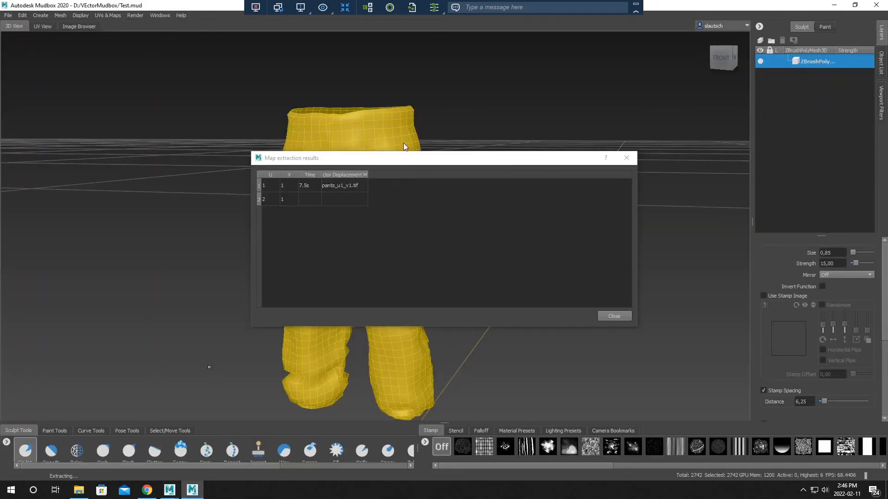
left_click_drag(691, 6, 673, 24)
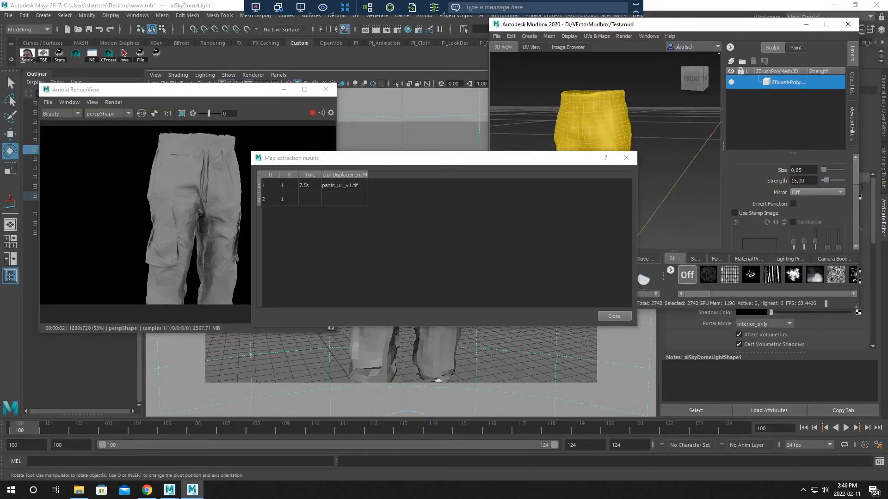
left_click(626, 158)
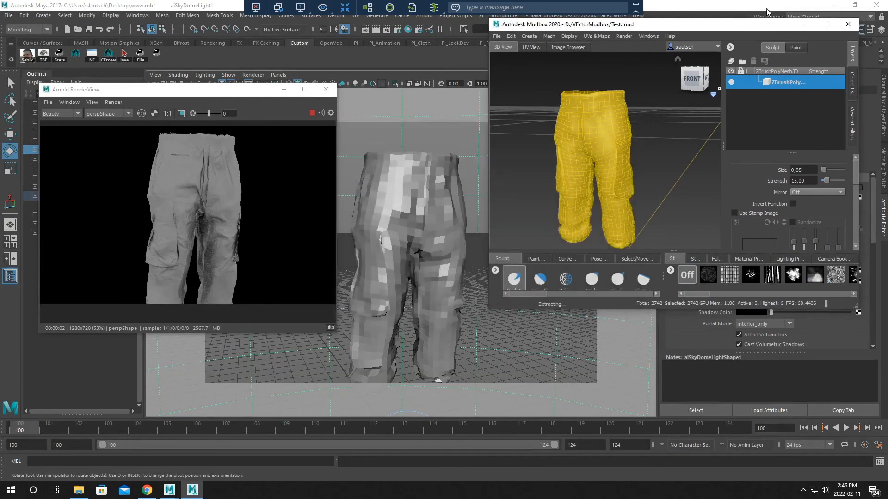
key("super+Right")
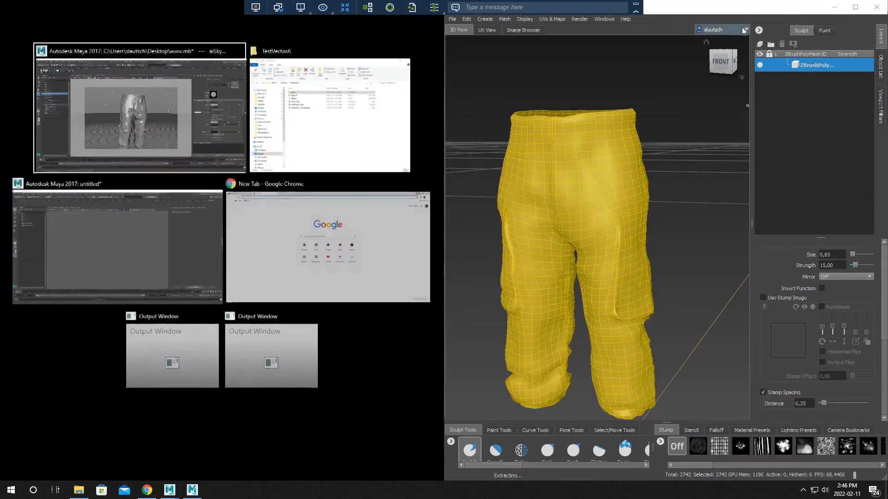
left_click(712, 7)
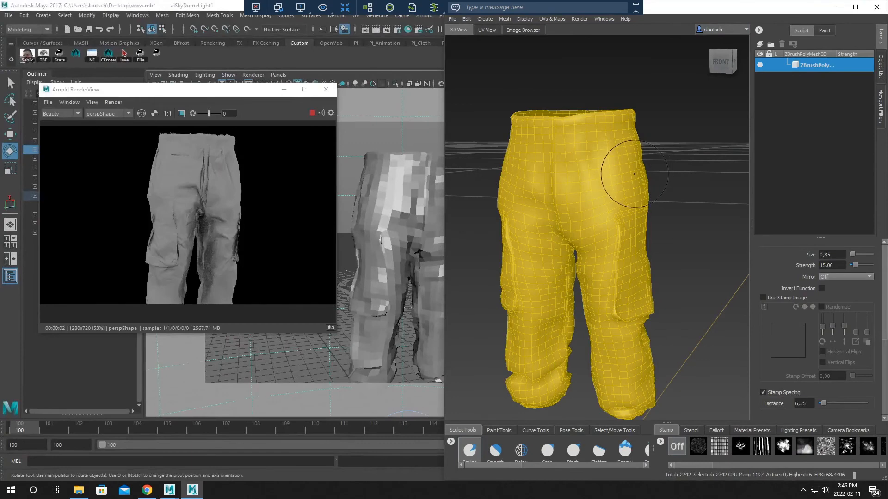
Clear the selection on the Mudbox pants, hide the wireframe and raise the mesh to subdivision level 5
right_click_drag(631, 179, 599, 177)
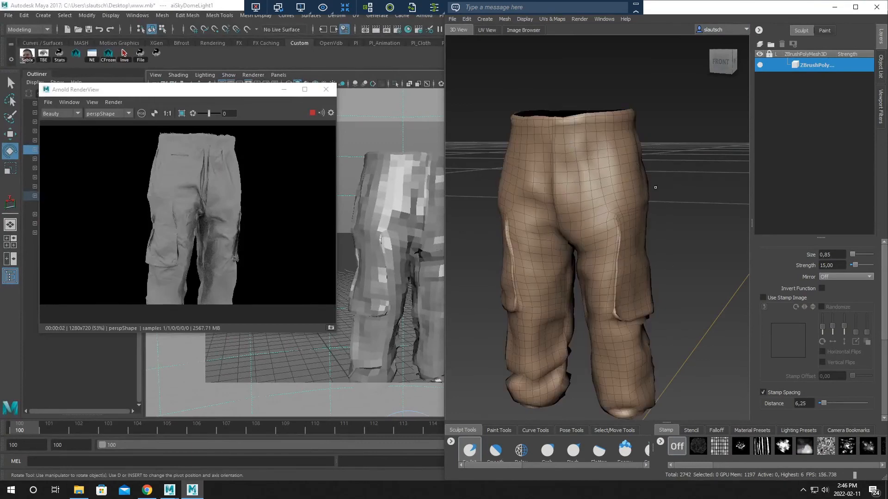
key("shift+w")
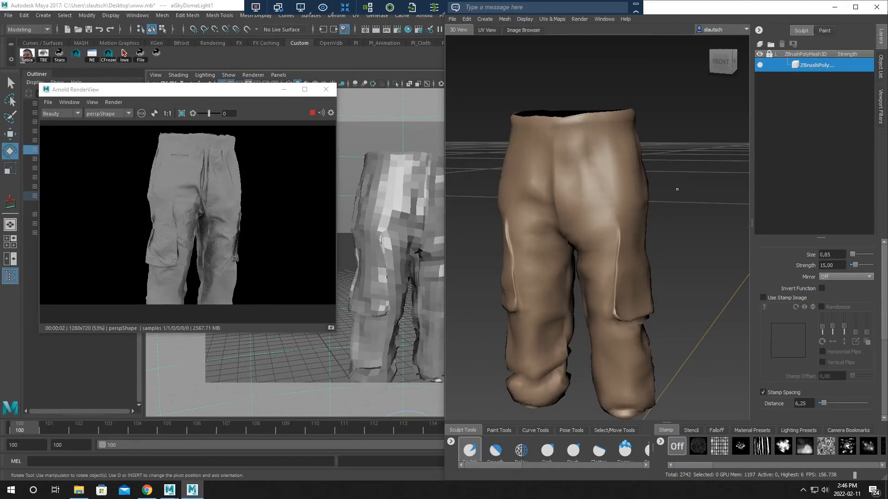
key("Page_Up")
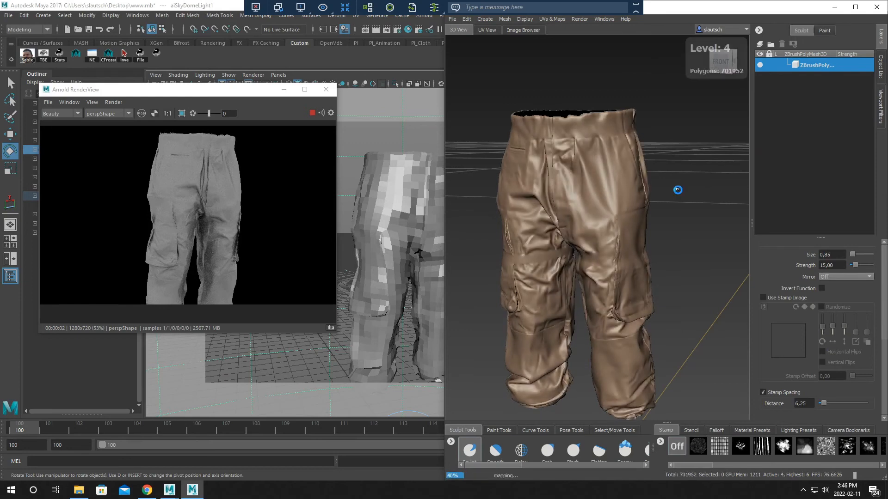
key("Page_Up")
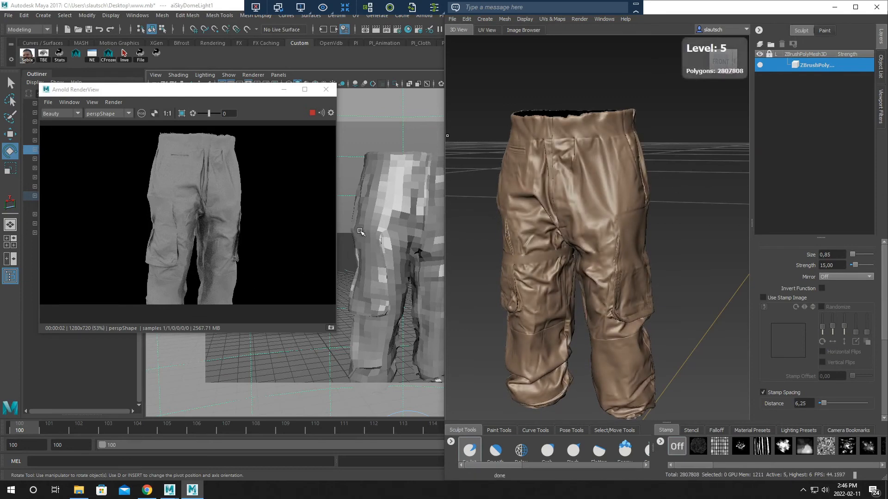
Switch back to Maya, open the Sebix Tools window and delete the aiSkyDomeLight1 skydome light
left_click(396, 226)
right_click(407, 203)
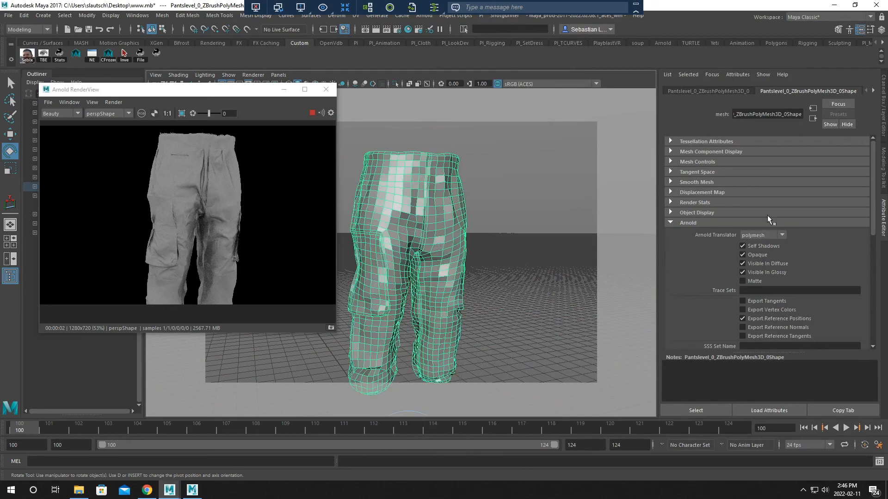
right_click(435, 207)
left_click(30, 150)
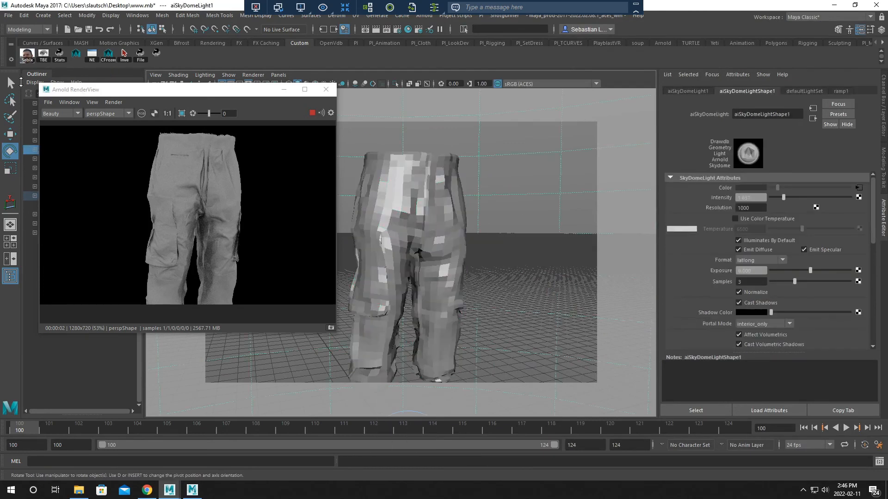
left_click(27, 60)
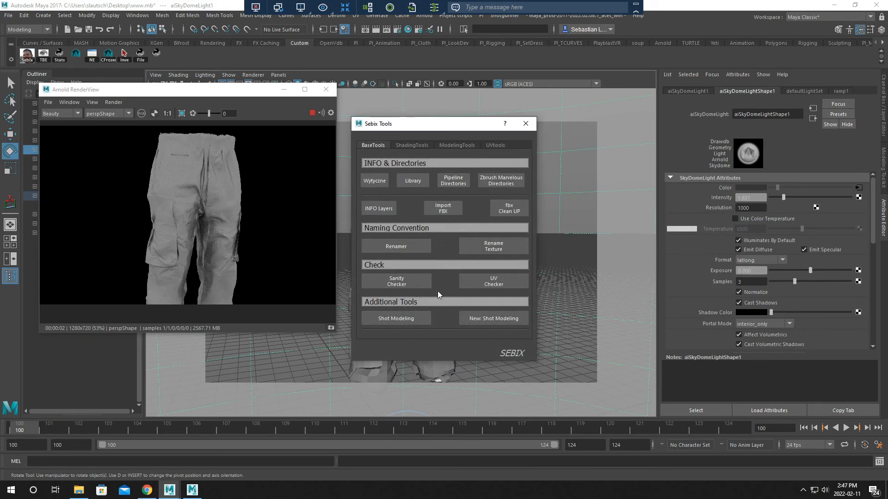
left_click_drag(580, 220, 571, 248)
key("Delete")
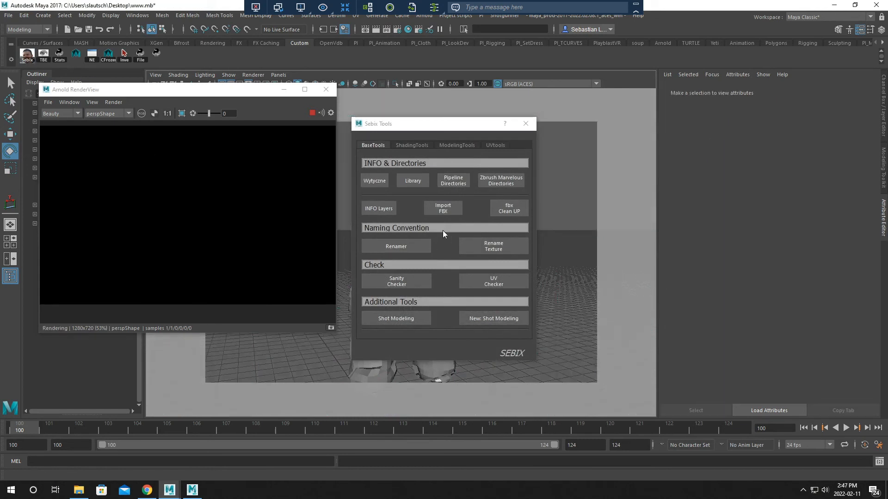
Create an HDRI light with the Sebix shading tools' Render Disp utility, leaving the side panels hidden
left_click(460, 145)
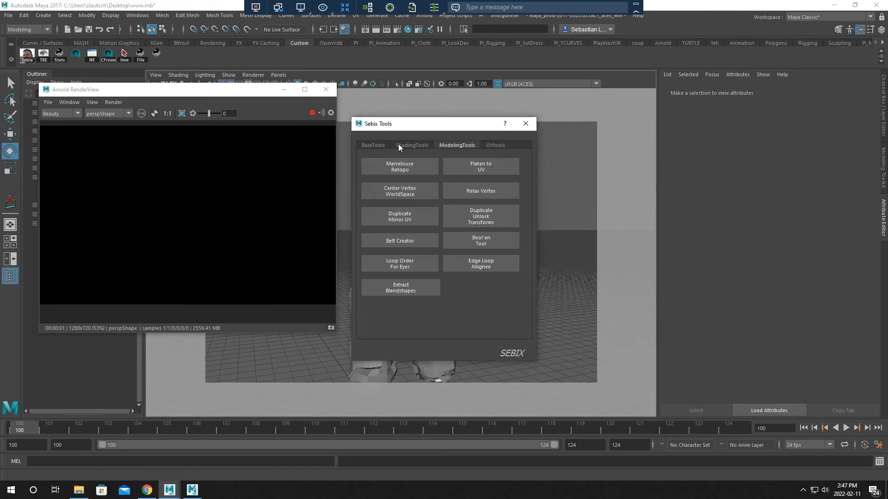
left_click(399, 145)
left_click(388, 176)
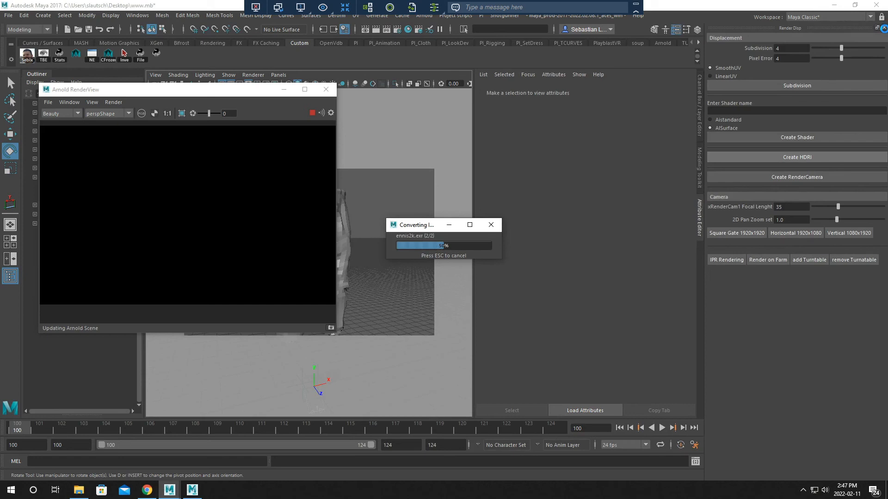
left_click(883, 28)
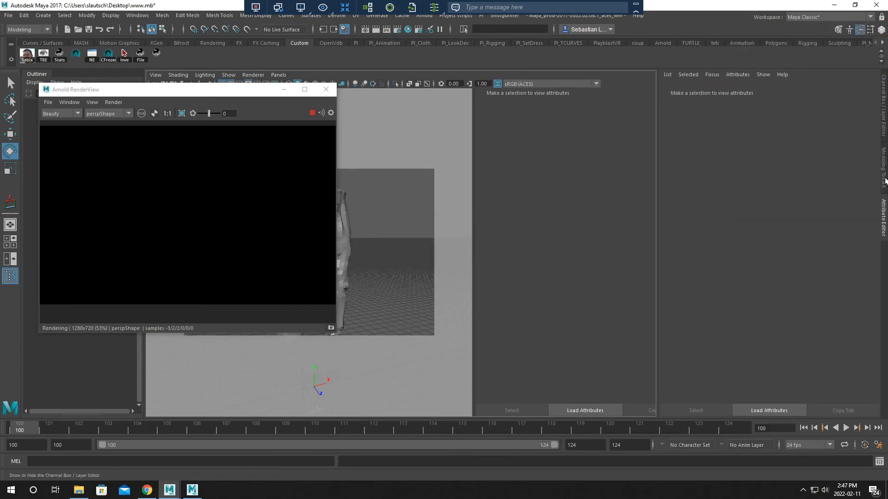
left_click(884, 217)
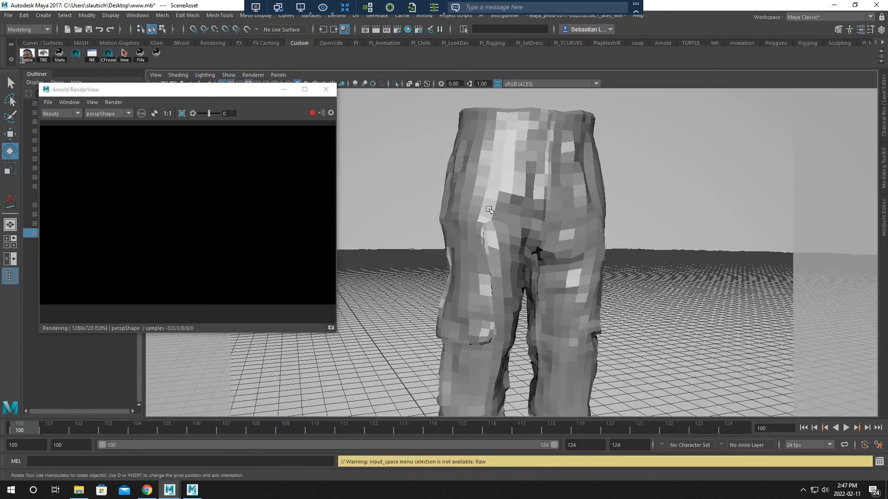
Reframe the standing pants to inspect their HDRI-lit render and select the mesh
scroll(536, 206, "down", 3)
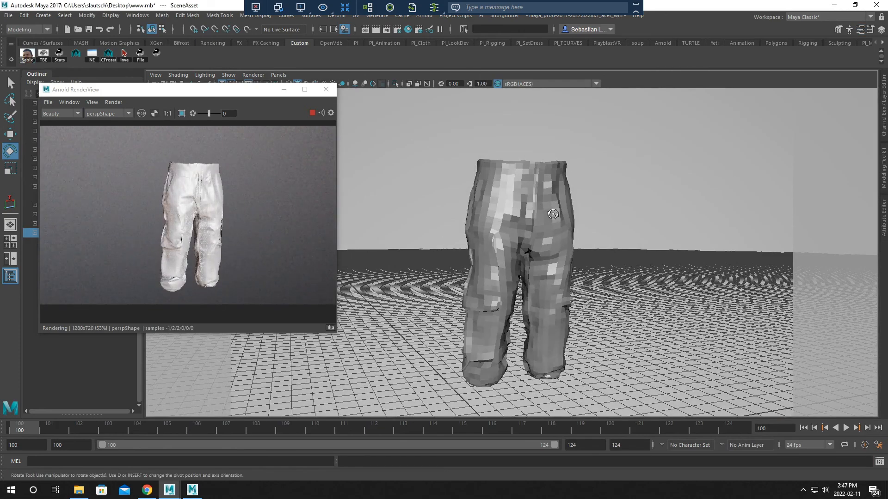
left_click_drag(565, 212, 553, 214, "alt")
middle_click_drag(578, 262, 563, 260, "alt")
scroll(563, 253, "up", 3)
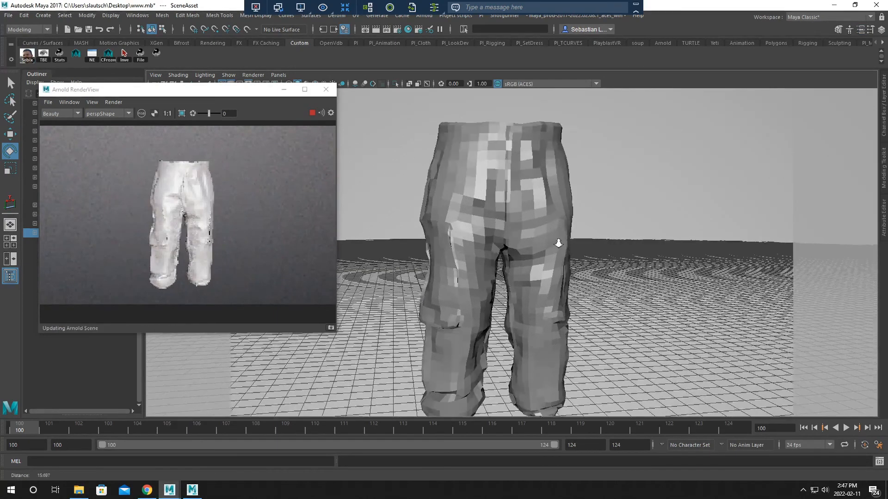
left_click(545, 212)
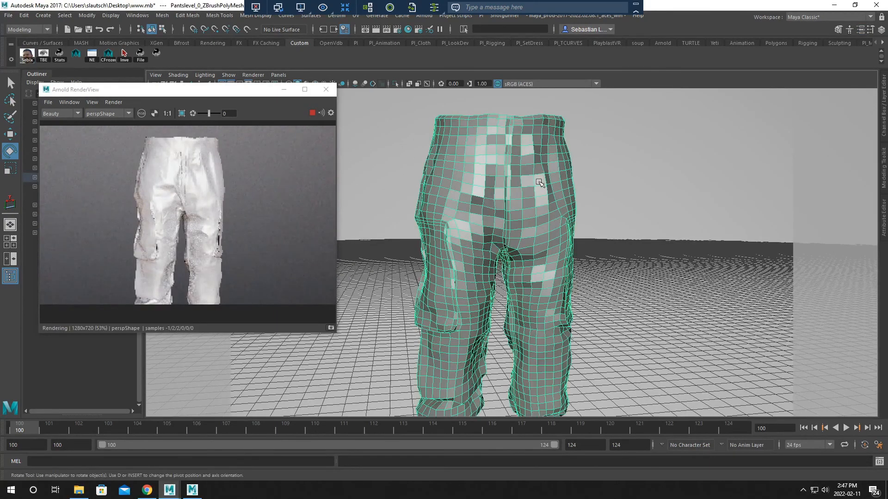
Open the pants' aiStandard2 surface material from its shading group and darken the diffuse color
right_click(539, 183)
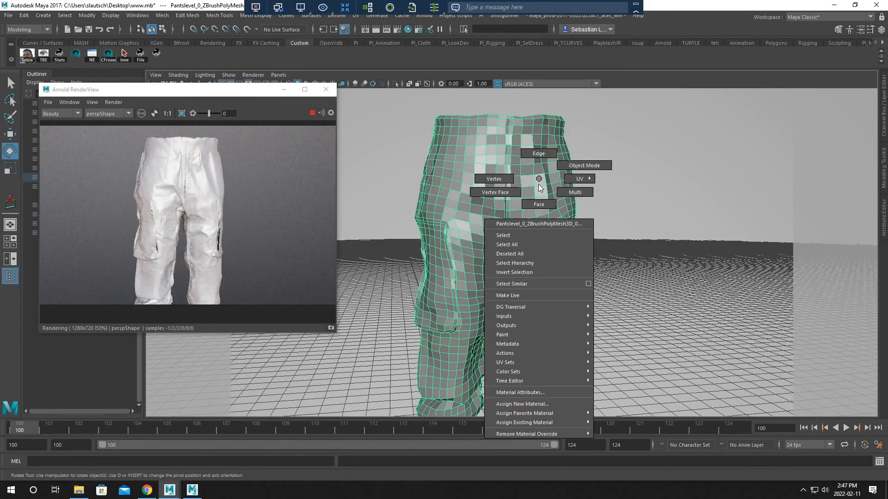
left_click(520, 392)
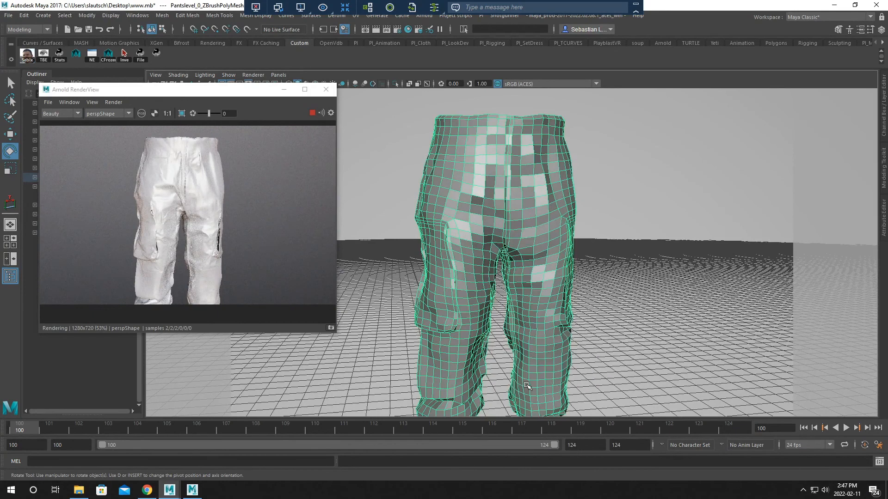
left_click(883, 212)
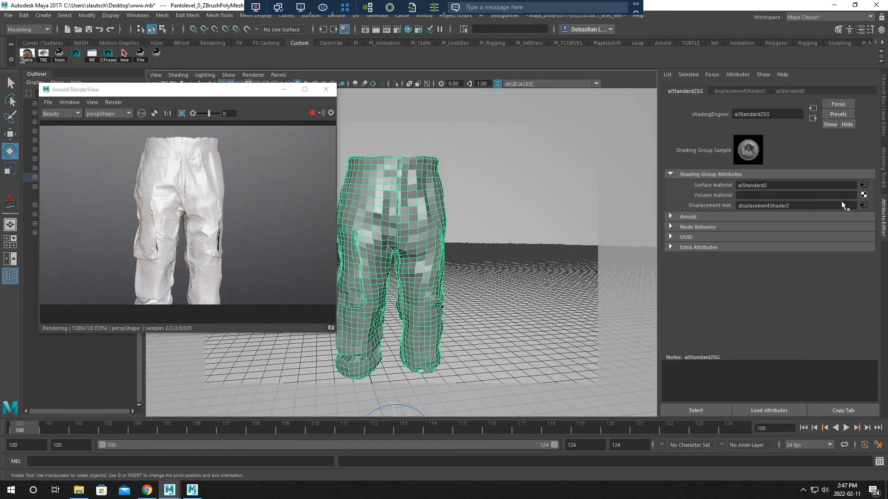
left_click(864, 185)
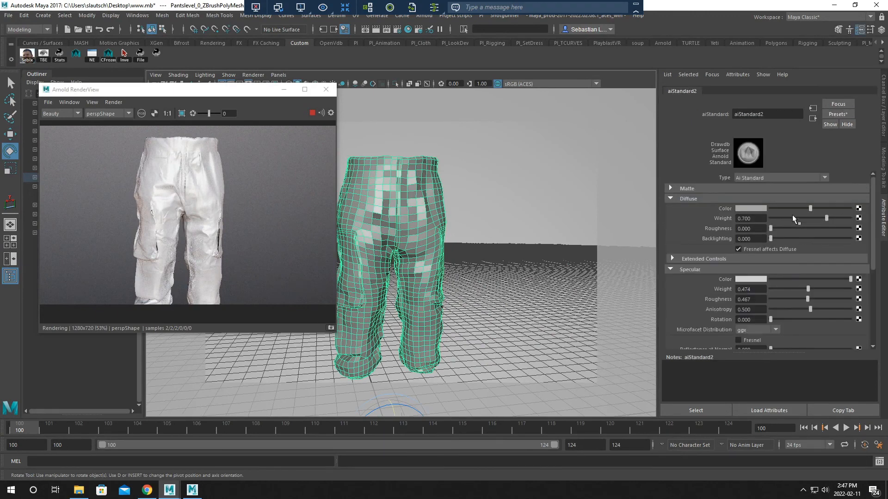
left_click_drag(810, 209, 789, 207)
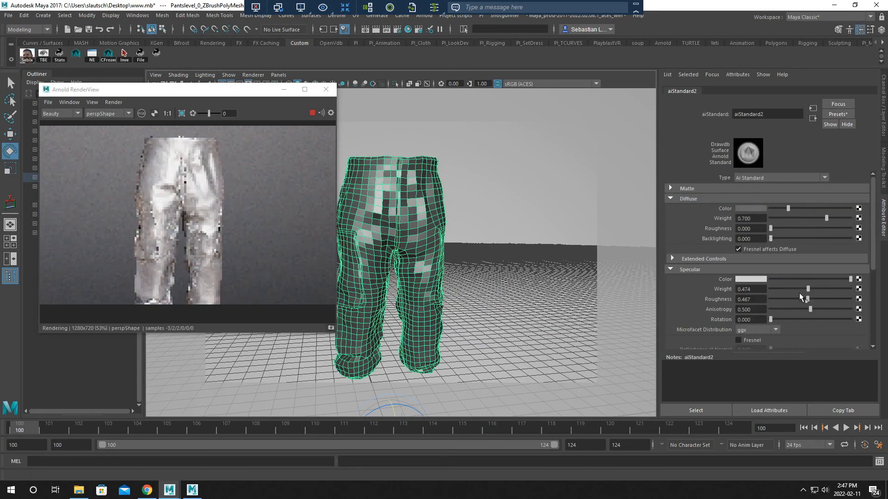
Set aiStandard2's specular weight to 0.175 and roughness to 0.251, and darken its specular color to mid grey
left_click_drag(808, 299, 784, 289)
left_click_drag(850, 279, 818, 280)
left_click_drag(808, 281, 803, 281)
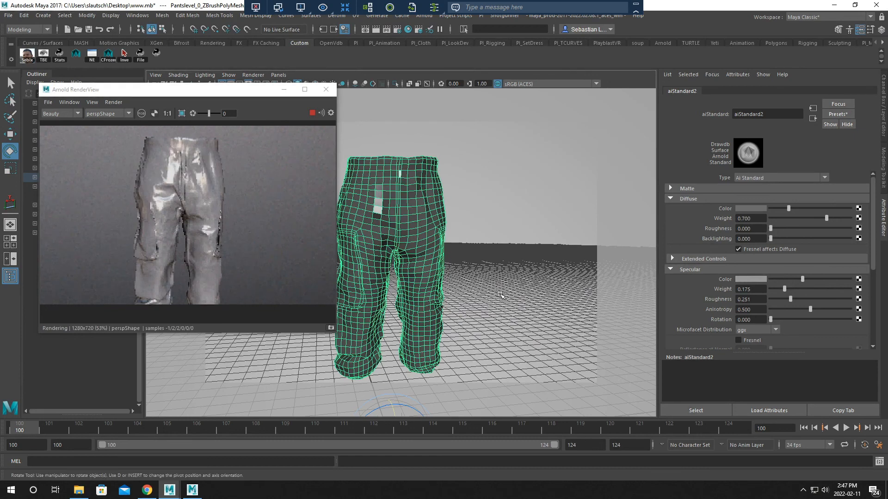
Dock the Arnold RenderView to half the screen with the pants' legs in frame and bring up Mudbox beside it
middle_click_drag(488, 291, 486, 265, "alt")
right_click_drag(497, 296, 499, 300, "alt")
left_click_drag(422, 314, 420, 307, "alt")
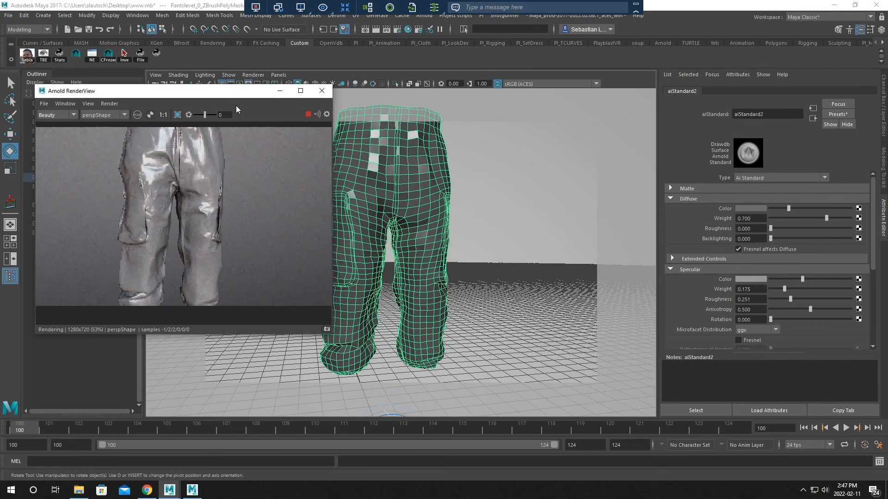
key("super+Left")
left_click(191, 490)
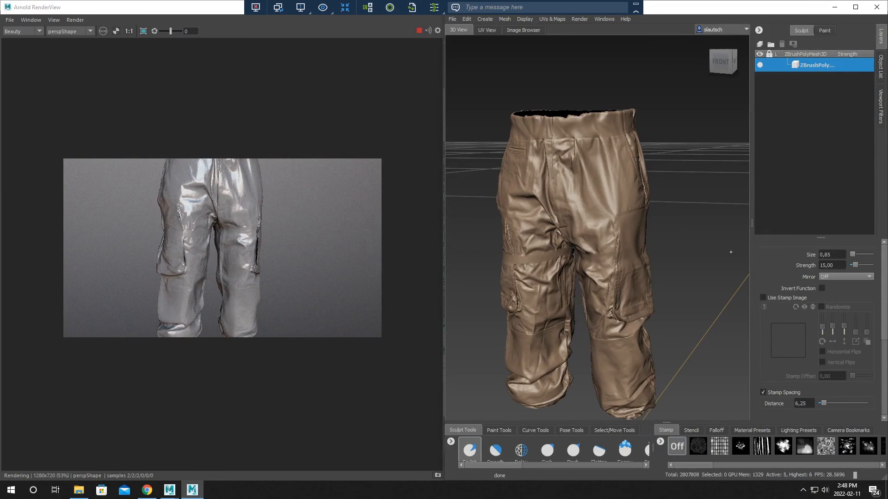
Compare the cargo pockets, folds and seams of the Mudbox sculpt with the same areas of the Arnold render
left_click_drag(707, 272, 729, 261, "alt")
left_click_drag(671, 273, 643, 253, "alt")
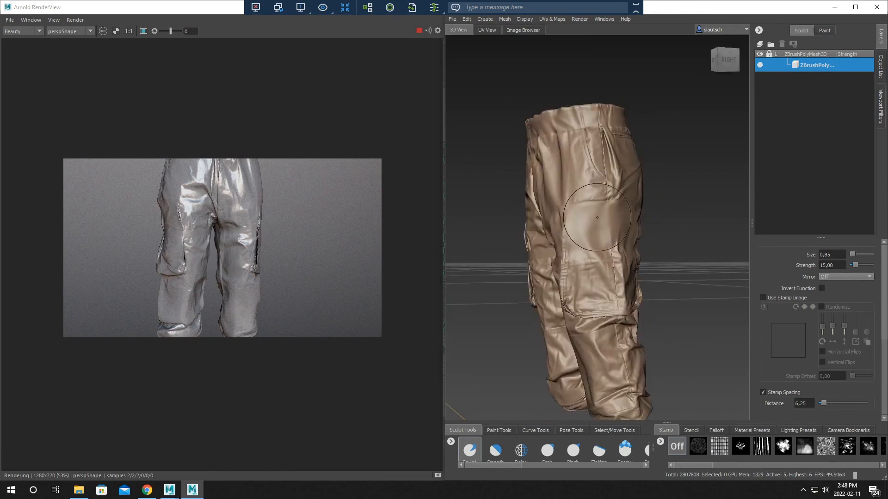
middle_click_drag(658, 263, 650, 240, "alt")
left_click_drag(650, 240, 702, 241, "alt")
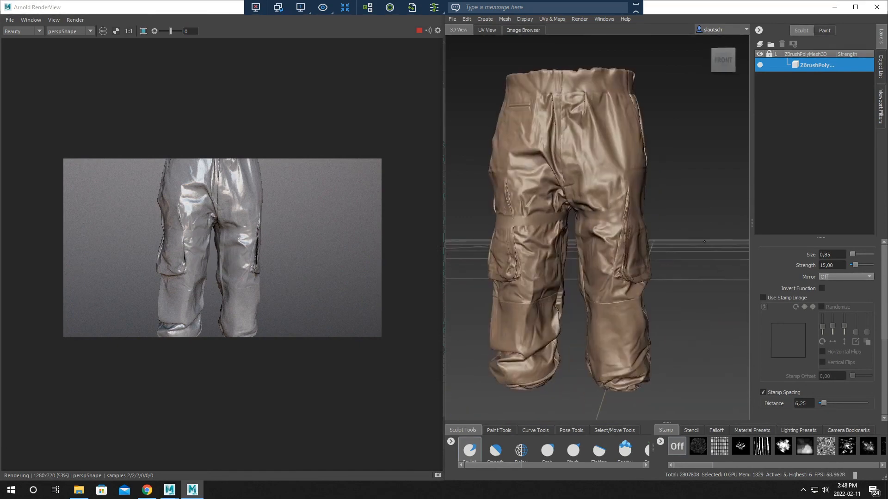
right_click_drag(610, 247, 620, 292, "alt")
left_click_drag(620, 292, 657, 280, "alt")
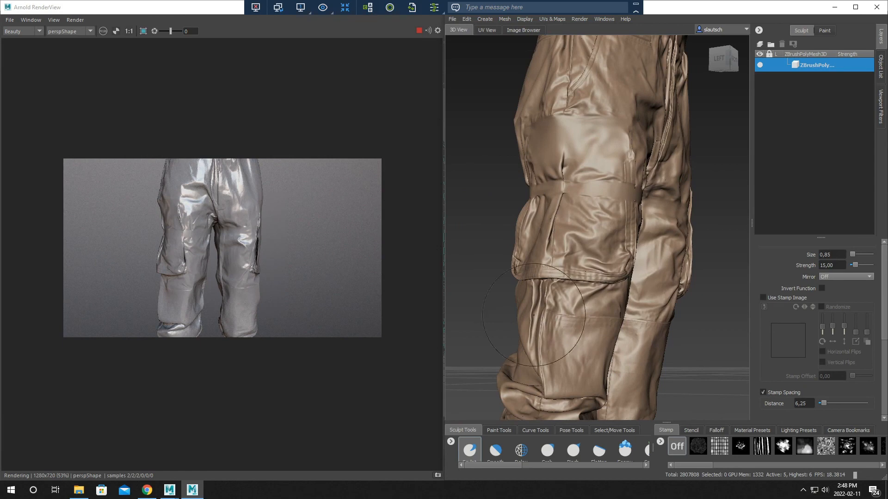
left_click_drag(684, 308, 690, 309, "alt")
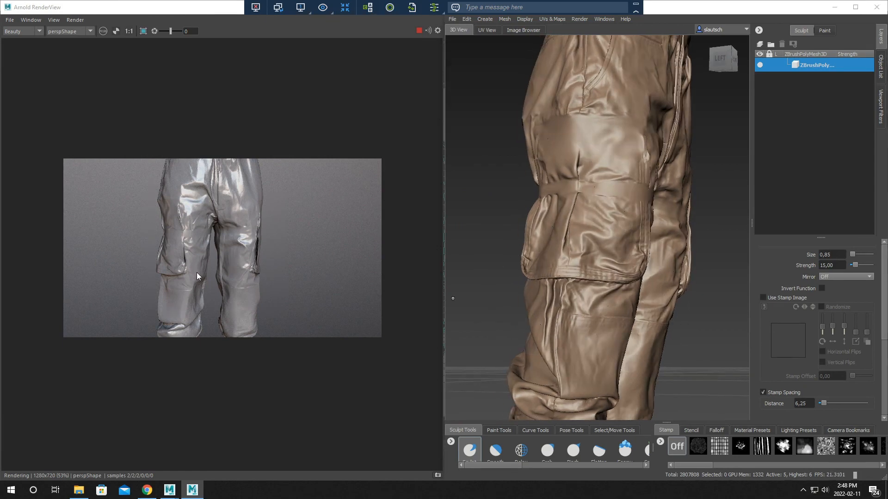
left_click(173, 267)
scroll(173, 267, "up", 5)
scroll(174, 265, "down", 5)
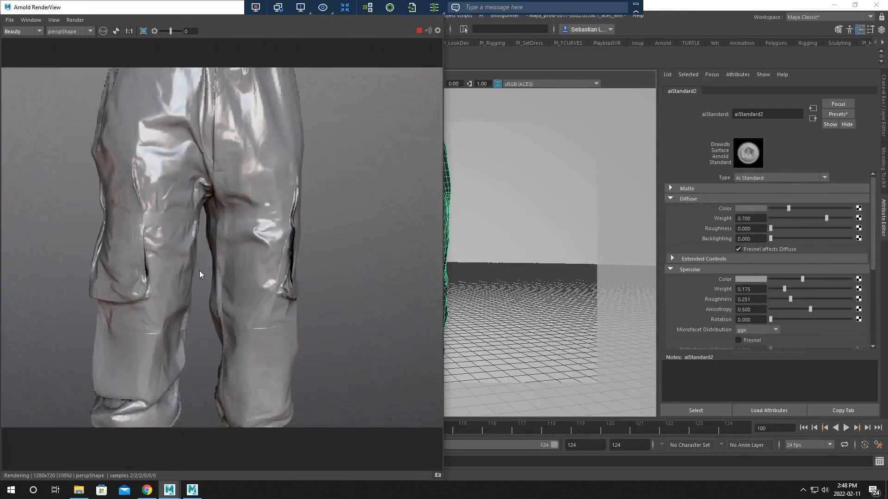
scroll(157, 270, "up", 5)
scroll(268, 242, "down", 2)
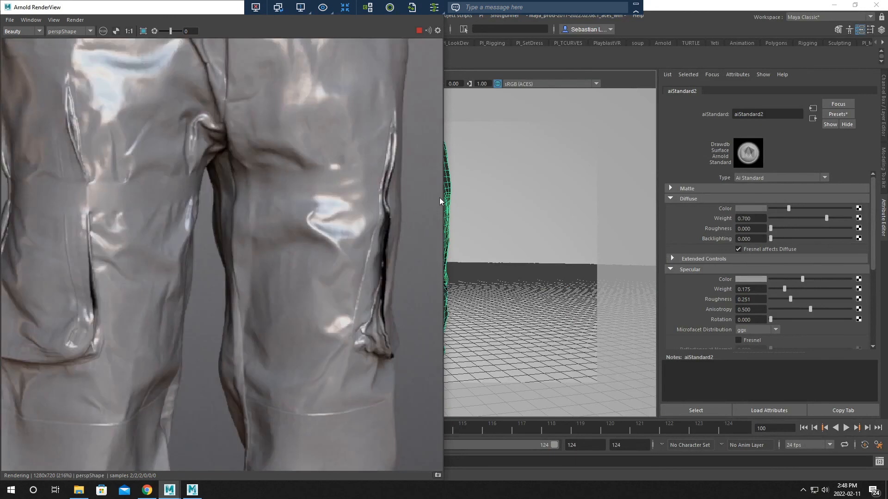
Select the pants mesh in Maya and open displacementShader2 through its material attributes
left_click(453, 191)
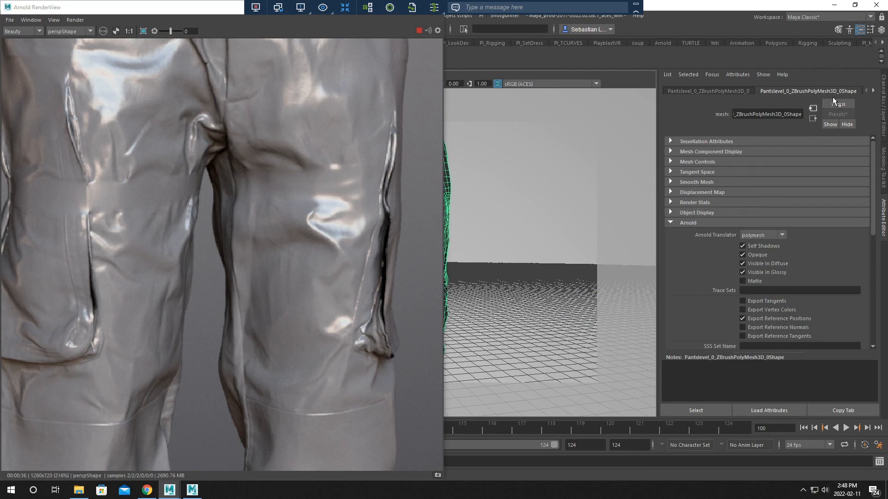
left_click(883, 99)
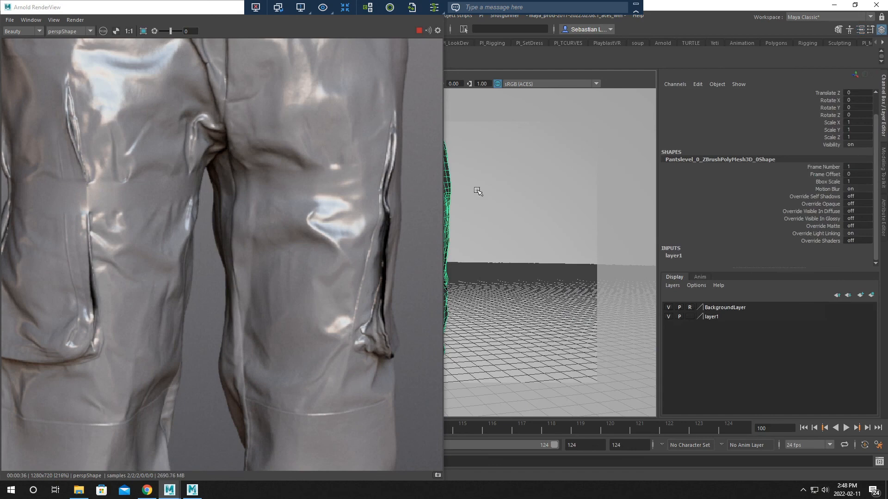
right_click(447, 189)
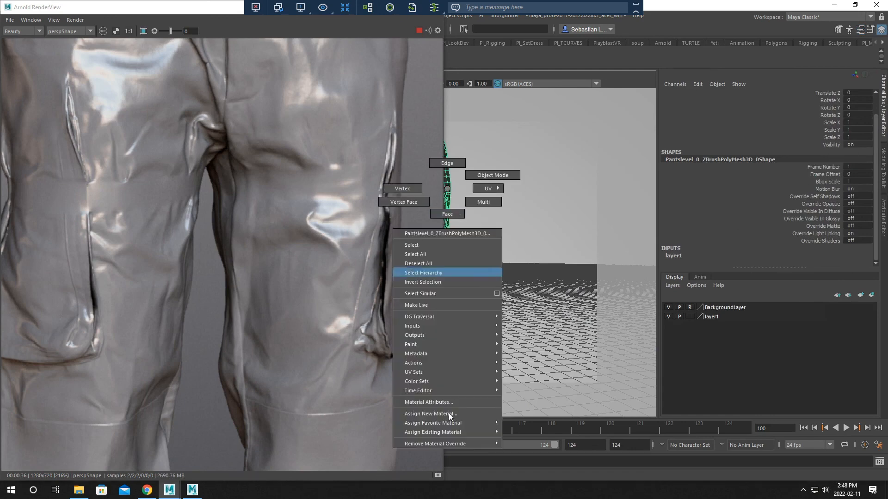
left_click(441, 403)
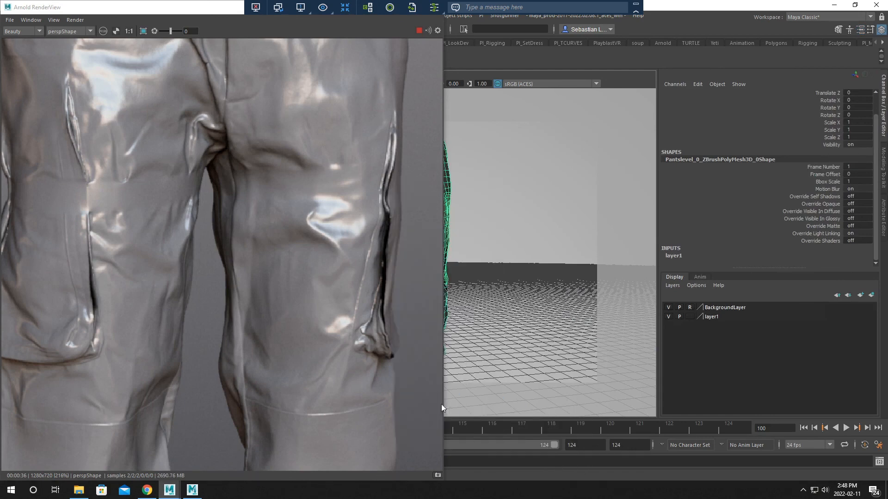
left_click(444, 188)
right_click(455, 187)
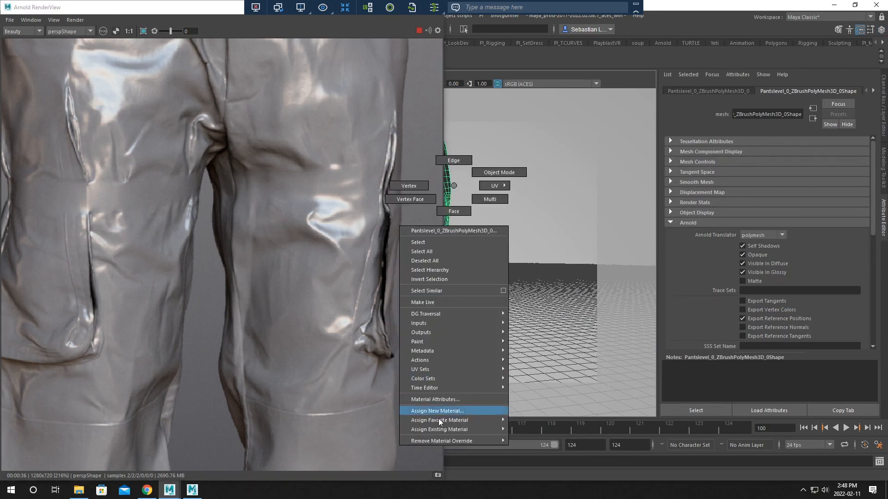
left_click(442, 401)
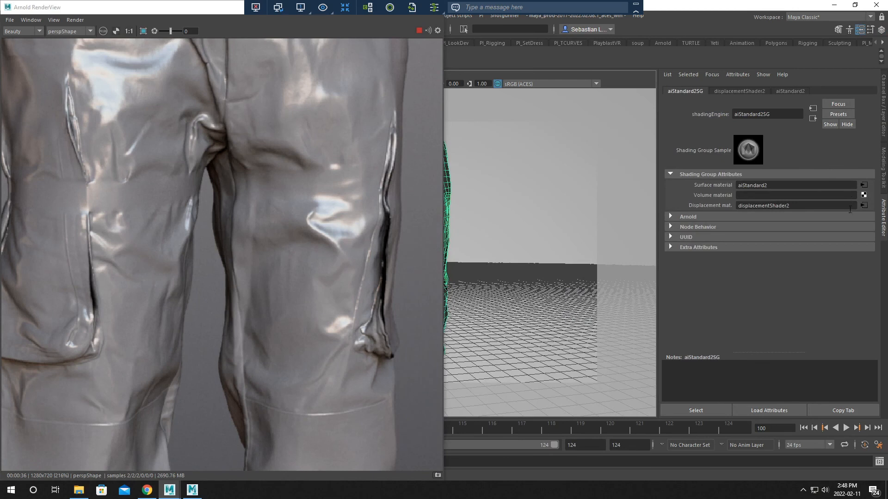
left_click(863, 205)
Set the scale of displacementShader2 to 8 and check the updated render of the pants
double_click(764, 205)
type("8")
key("Return")
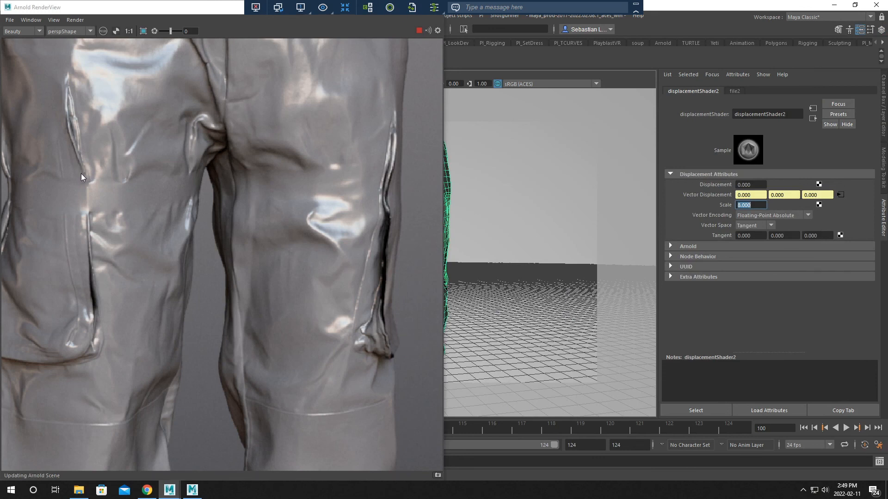
left_click(201, 78)
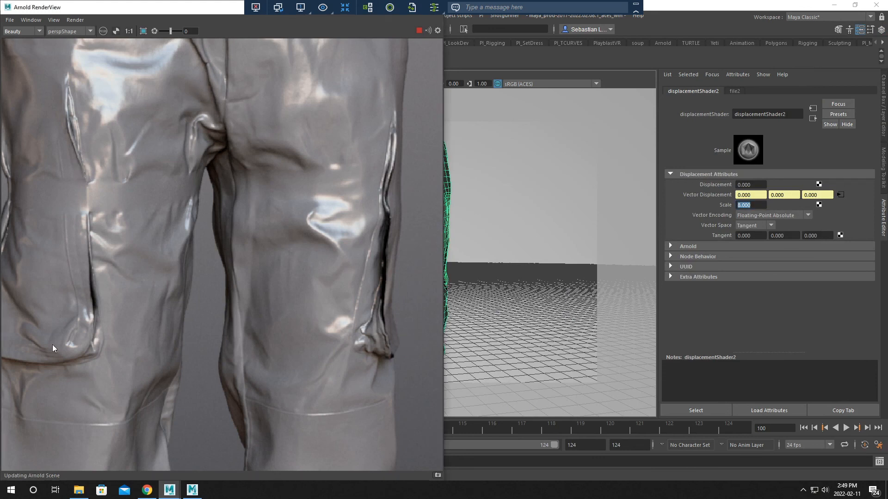
scroll(276, 241, "down", 4)
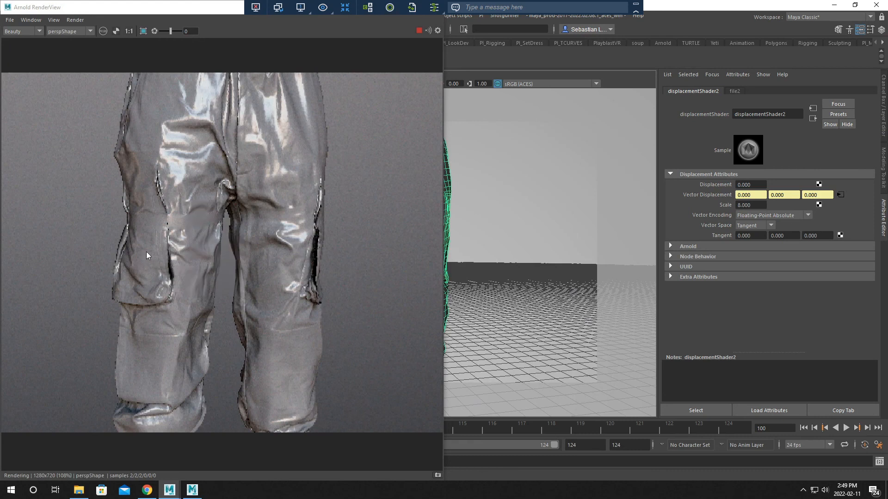
Set the scale of displacementShader2 to 7.5
left_click(755, 206)
left_click_drag(757, 205, 688, 215)
type("7.5")
key("Return")
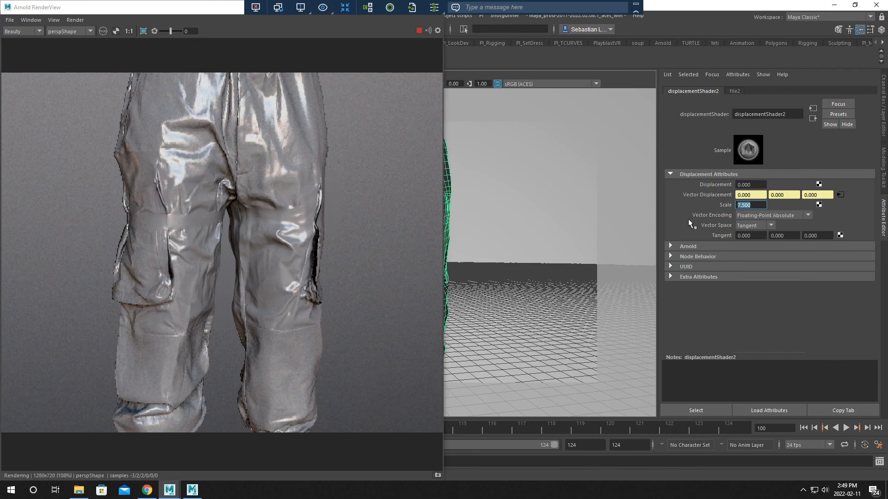
left_click(541, 275)
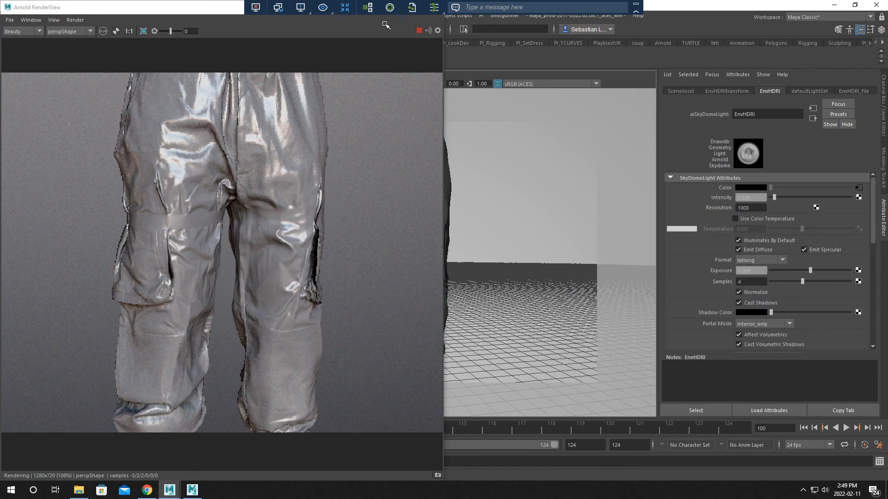
Undock the Arnold RenderView, try to stop the running render and dismiss Maya's fatal error dialog
left_click_drag(182, 13, 182, 44)
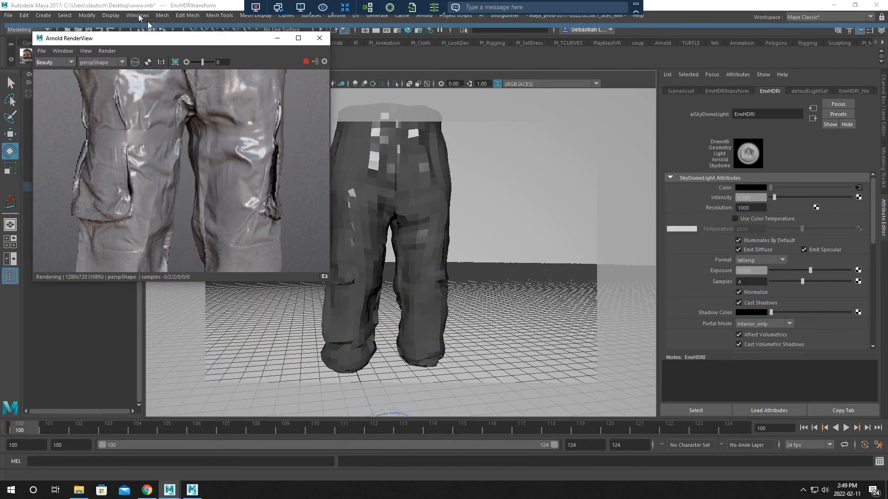
left_click(306, 62)
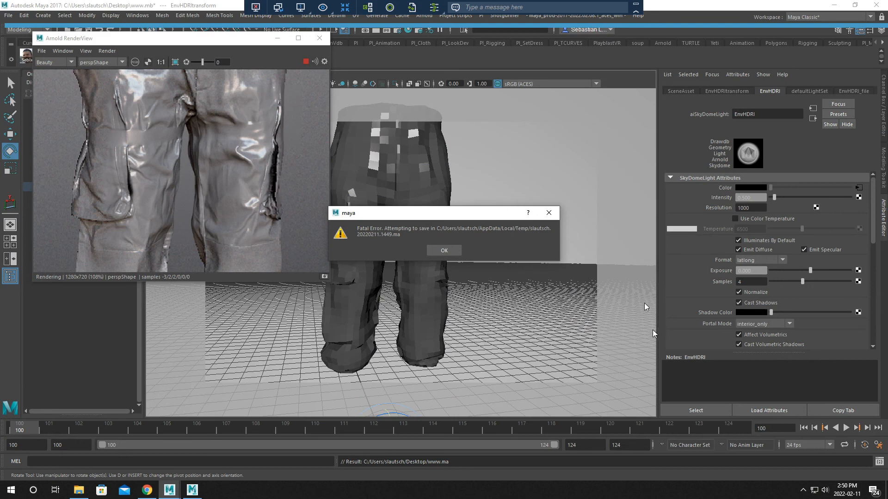
left_click(442, 252)
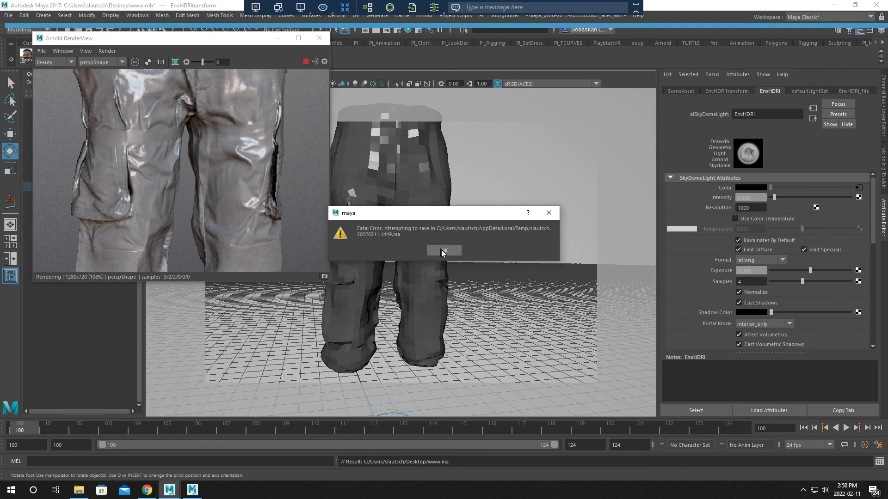